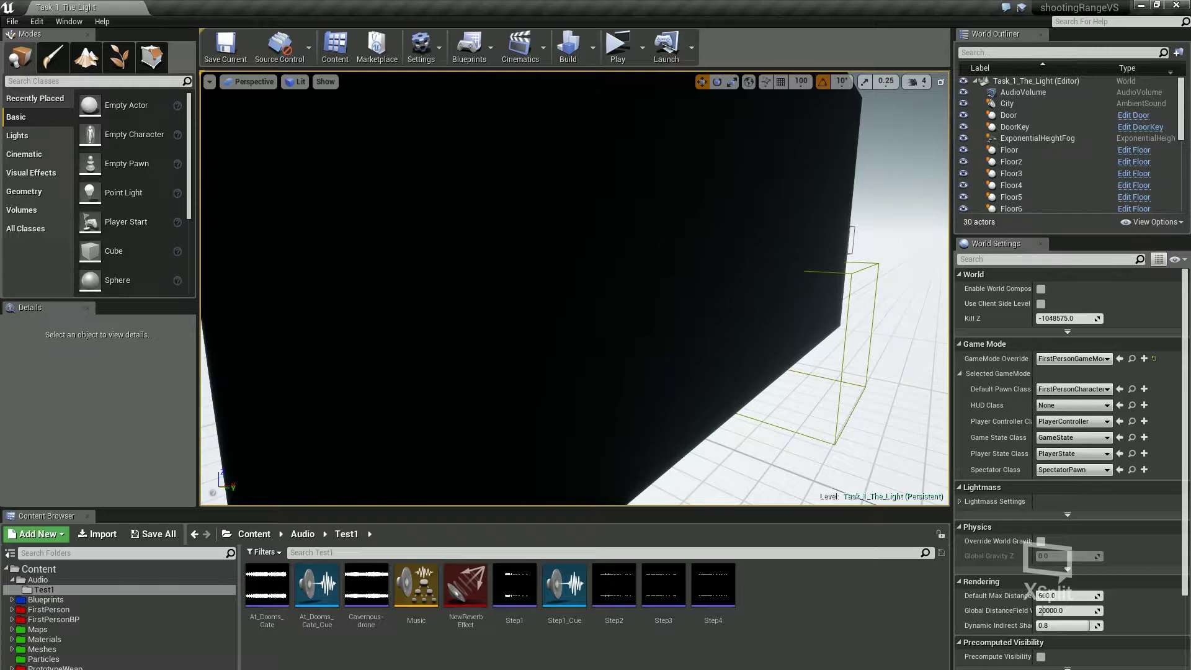
key("w")
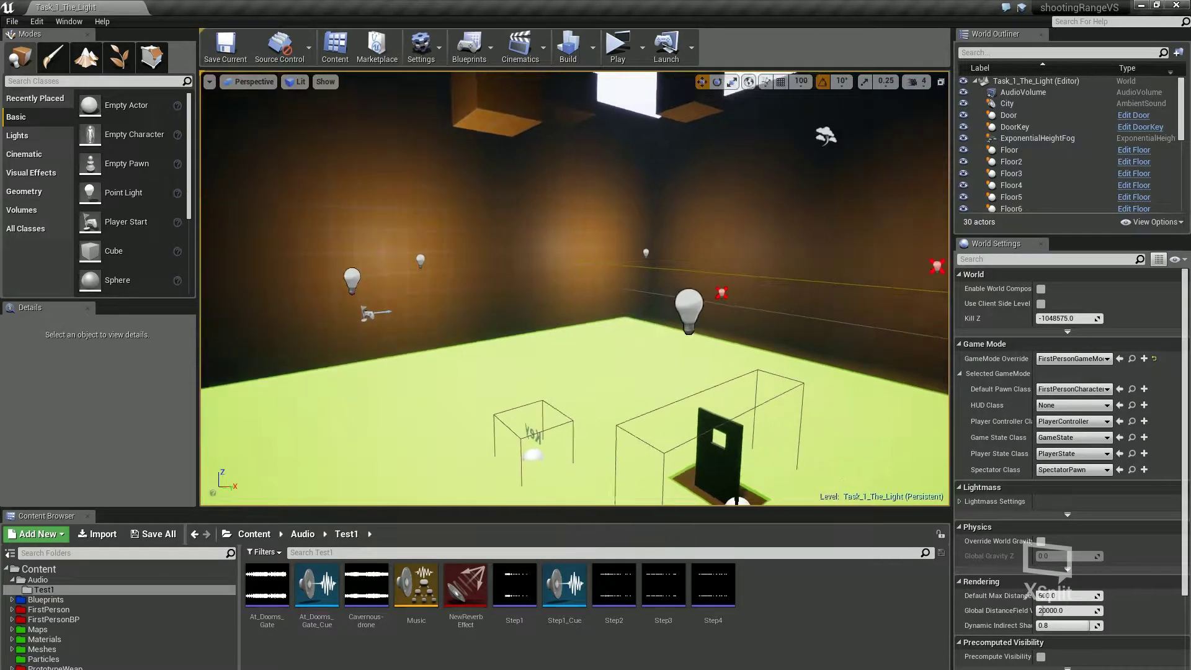
right_click_drag(574, 288, 670, 335)
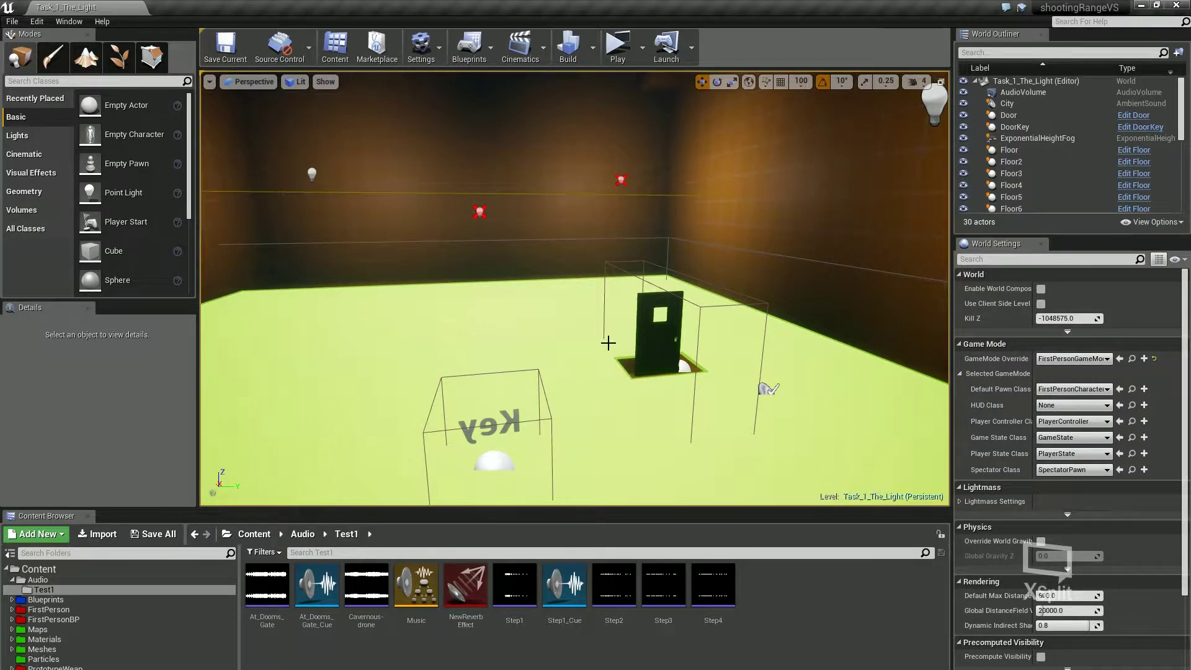
Switch to the browser and look over the Audacity download page, the Freesound footsteps results and the Bfxr page.
left_click_drag(1190, 261, 1133, 344)
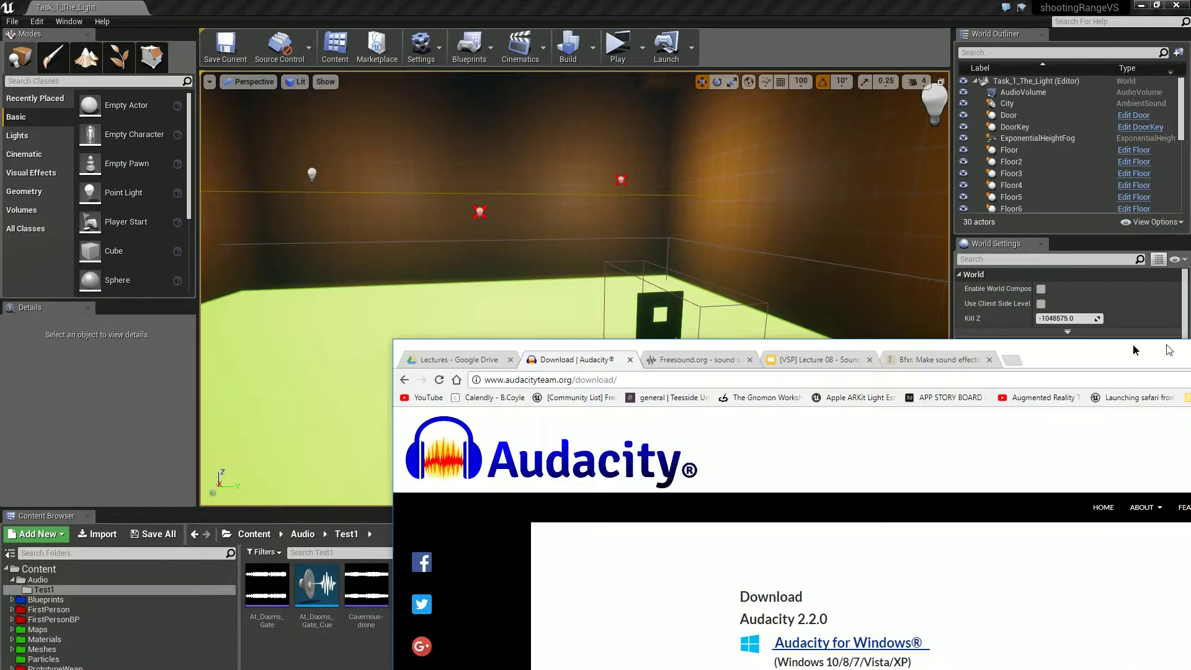
double_click(1133, 346)
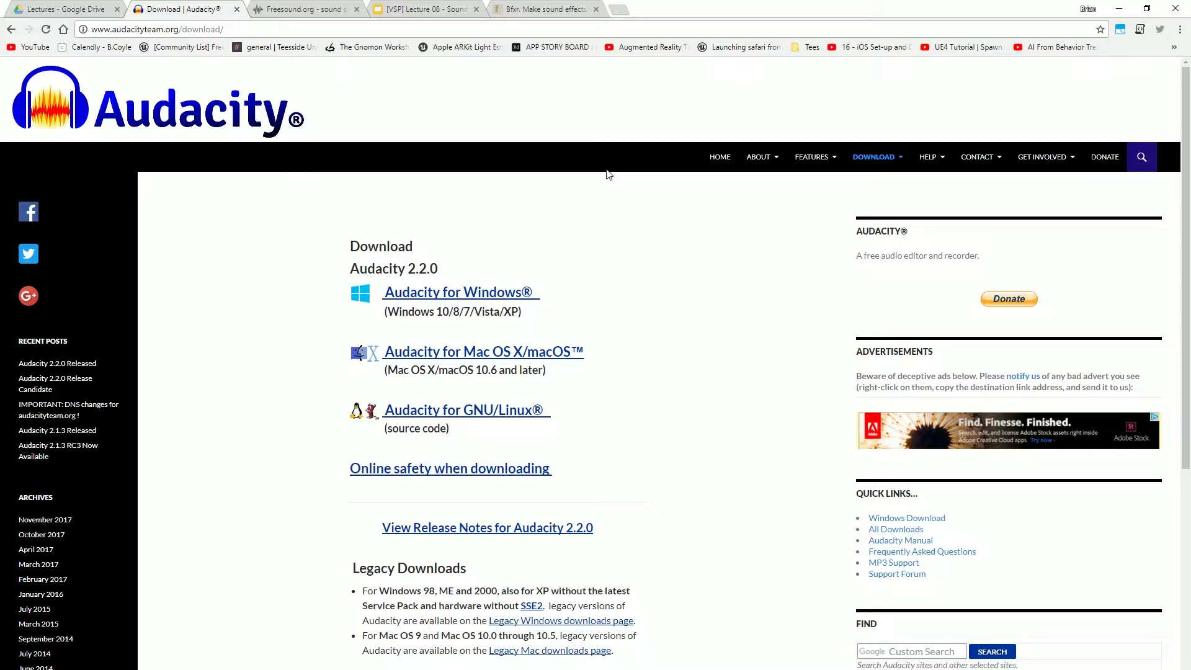
left_click(295, 7)
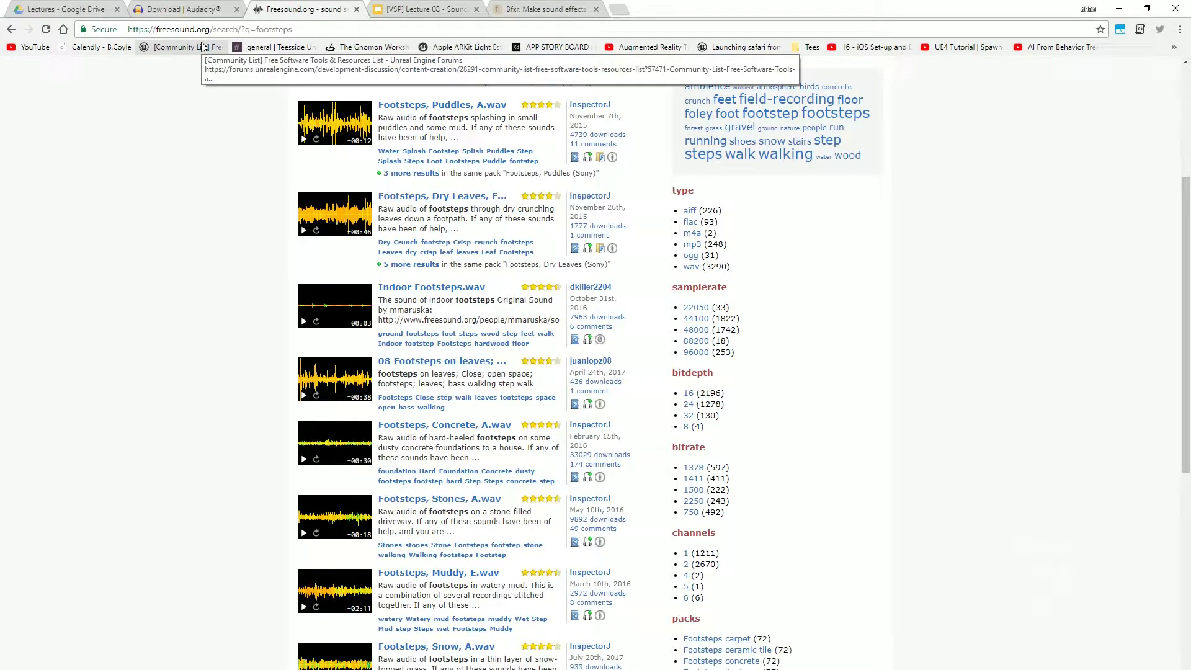
left_click_drag(515, 8, 347, 6)
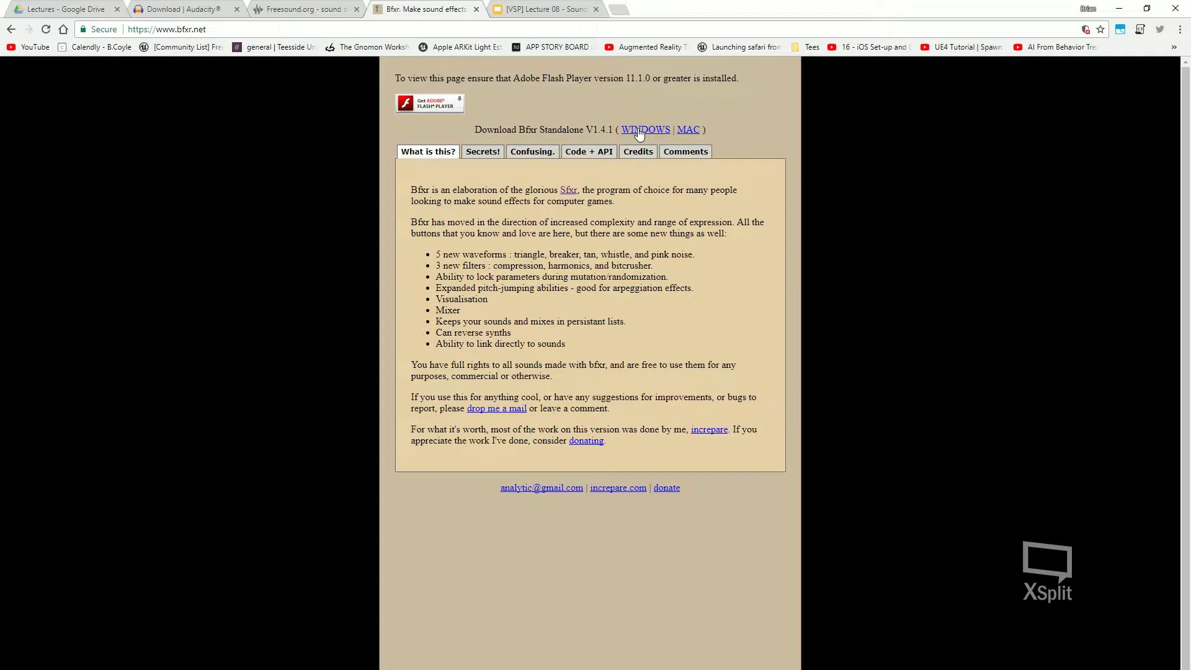
left_click_drag(735, 4, 1190, 241)
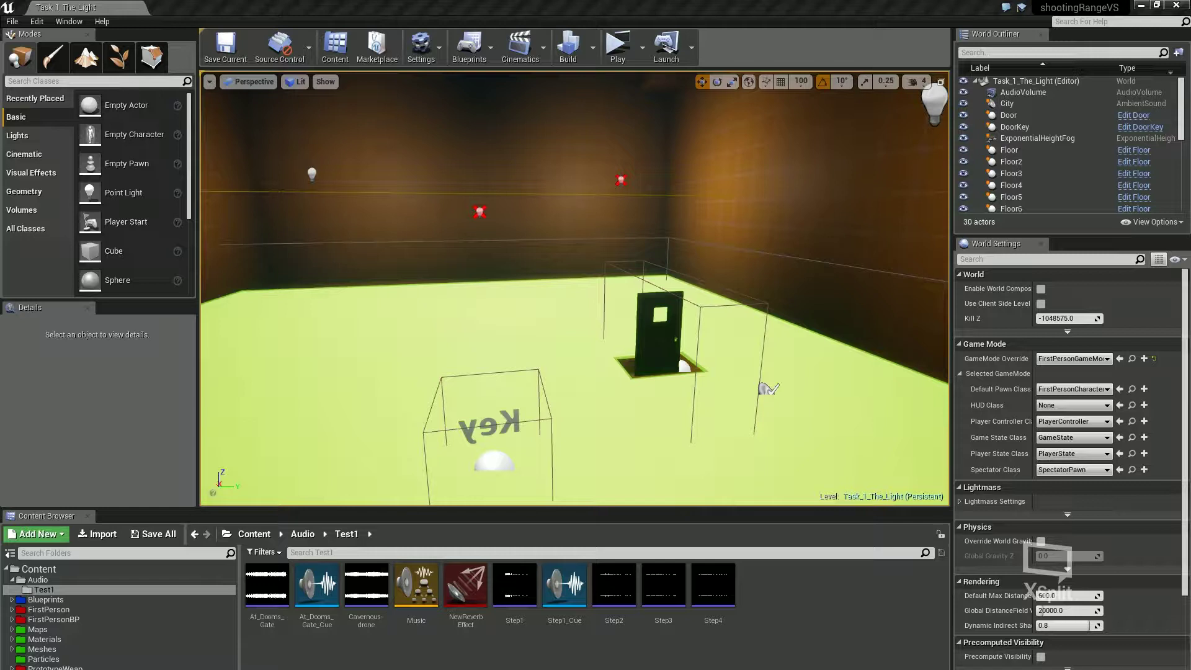
Return to the browser's Freesound footsteps results and preview the Footsteps, Concrete, A.wav sound.
key("alt+Tab")
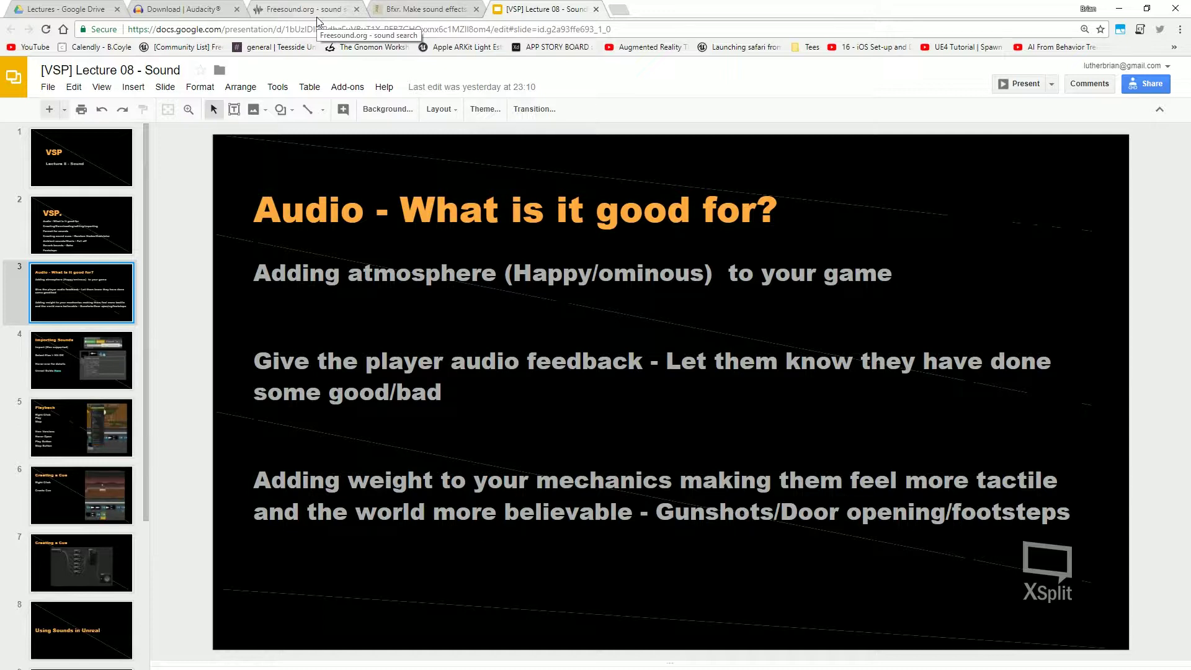
left_click(329, 6)
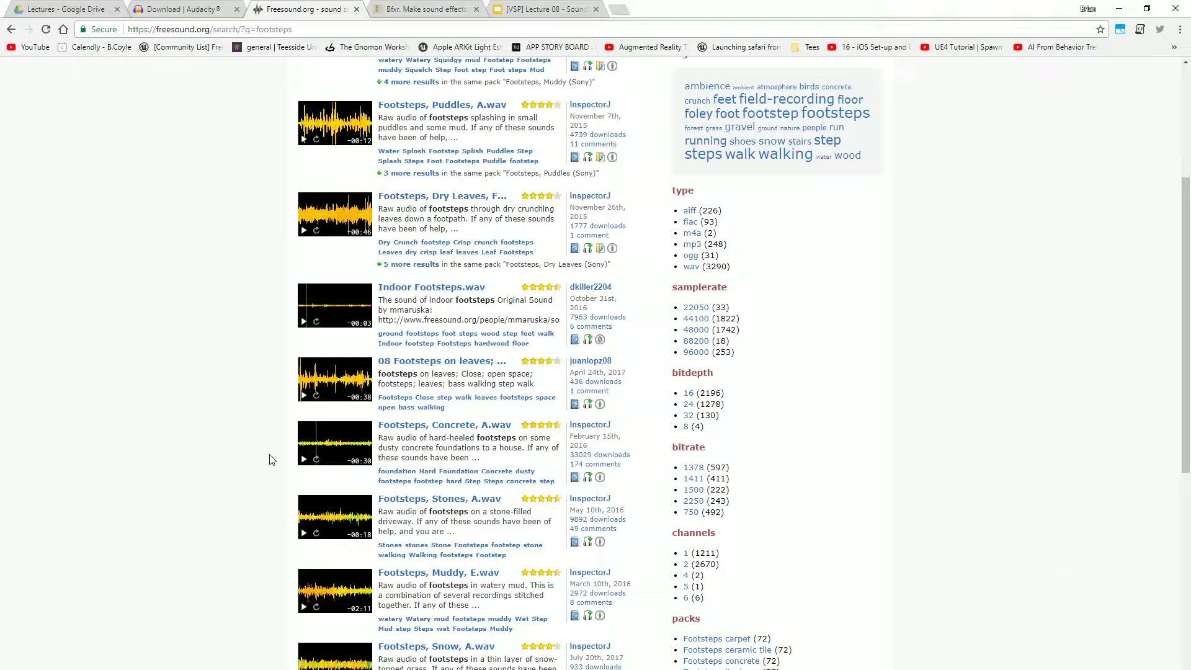
left_click(303, 457)
left_click(304, 459)
Download Footsteps, Concrete, A.wav from its sound page into the Downloads folder.
left_click(445, 425)
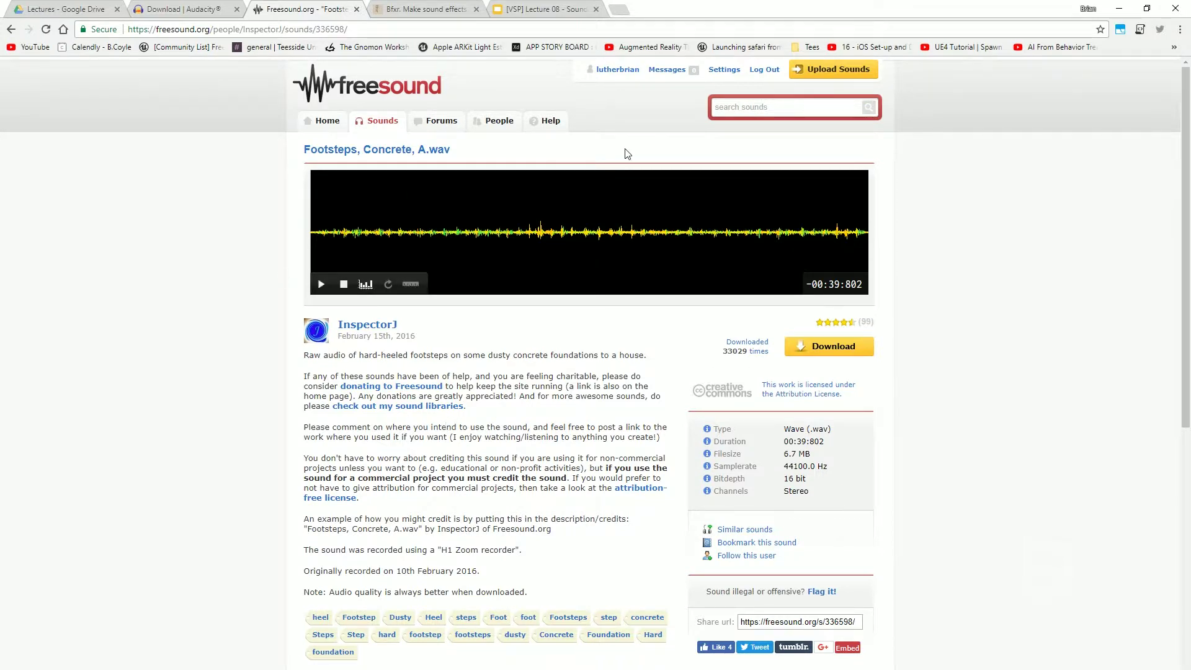
left_click(821, 351)
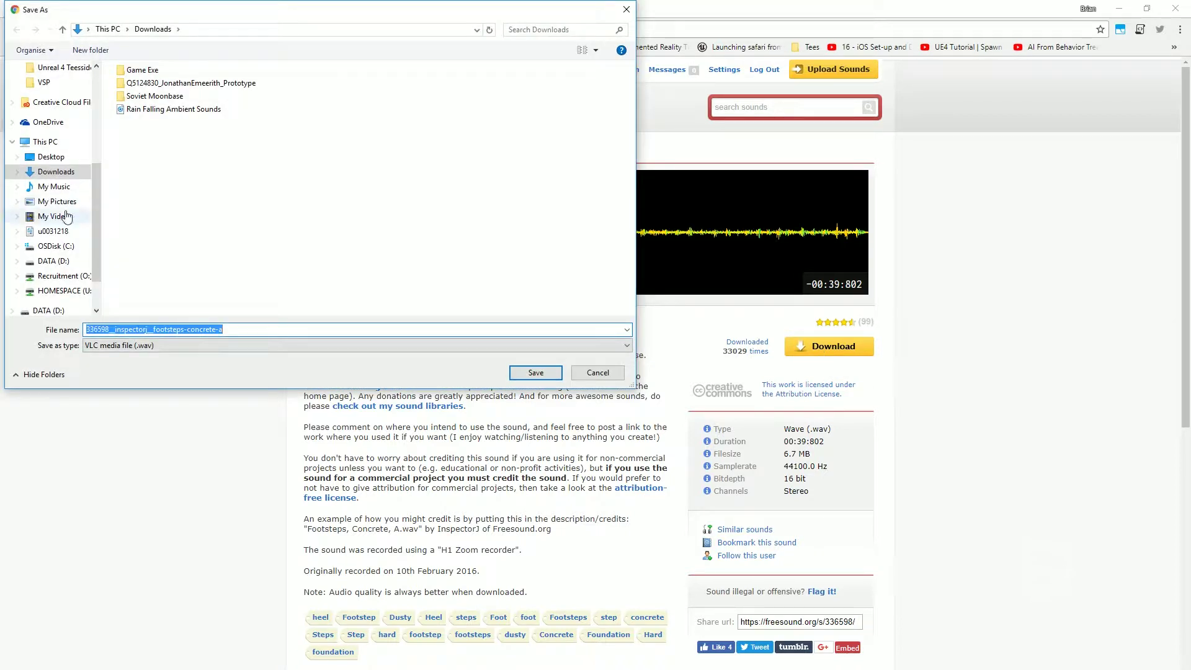
left_click(526, 378)
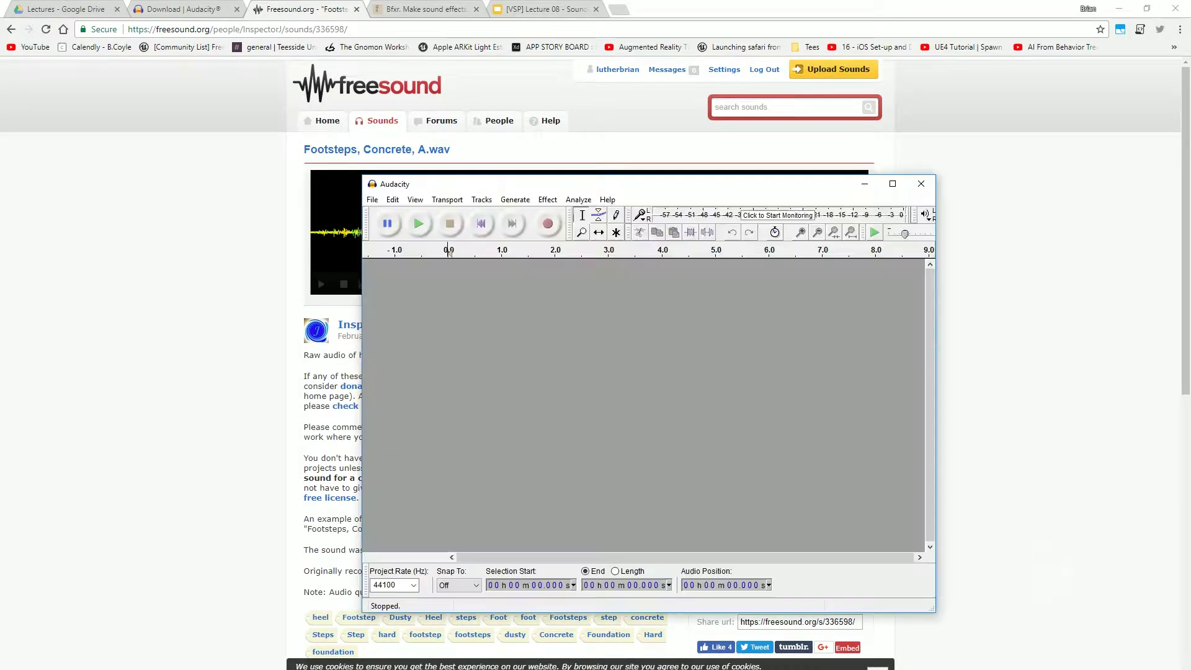
Import the downloaded concrete footsteps file into Audacity, reading it directly from the original, and maximize the Audacity window.
left_click_drag(449, 252, 556, 376)
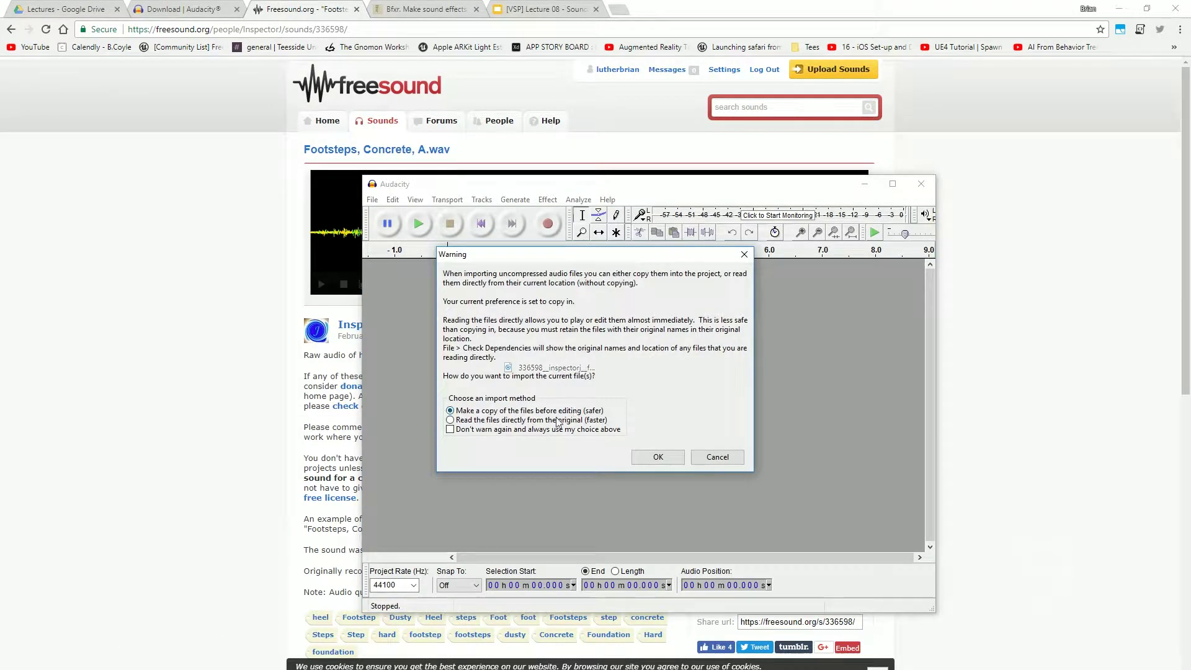
left_click(527, 421)
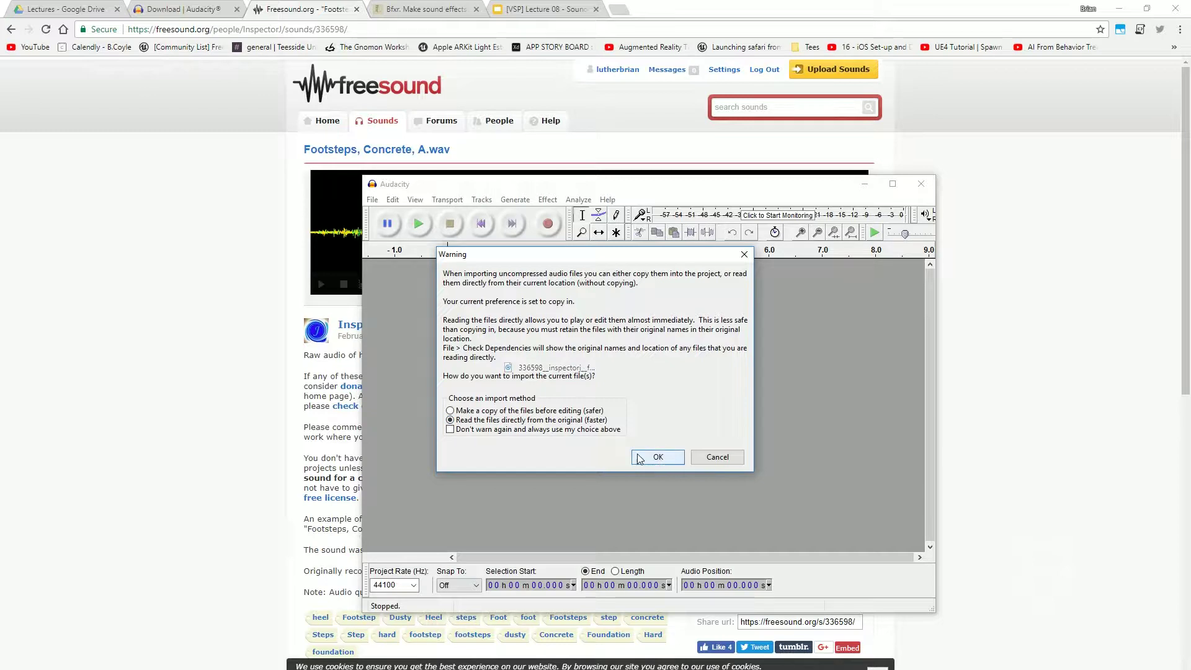
left_click(656, 458)
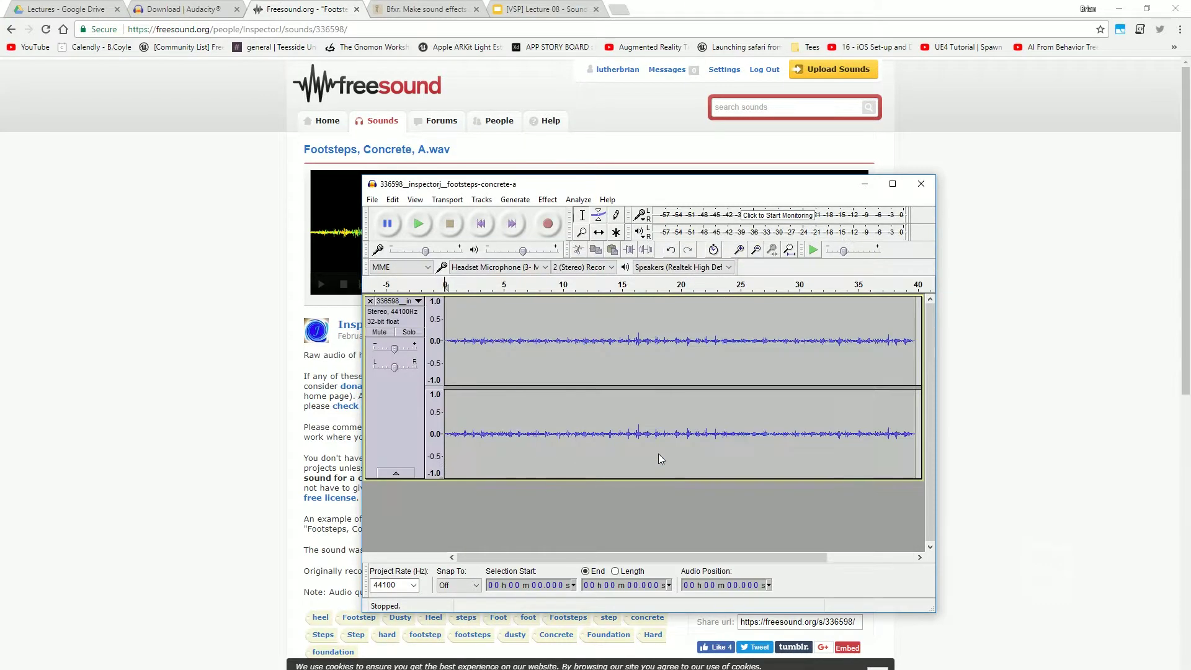
left_click_drag(558, 186, 499, 3)
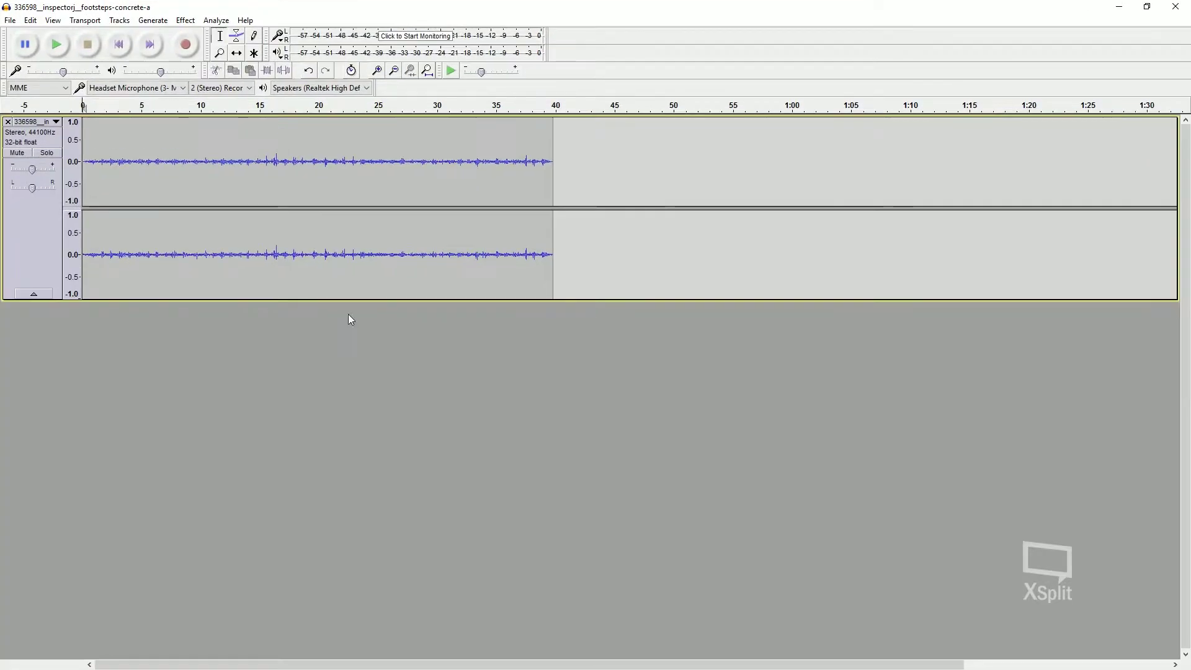
Play the imported footsteps track from the beginning, restart it briefly and stop playback.
left_click(64, 45)
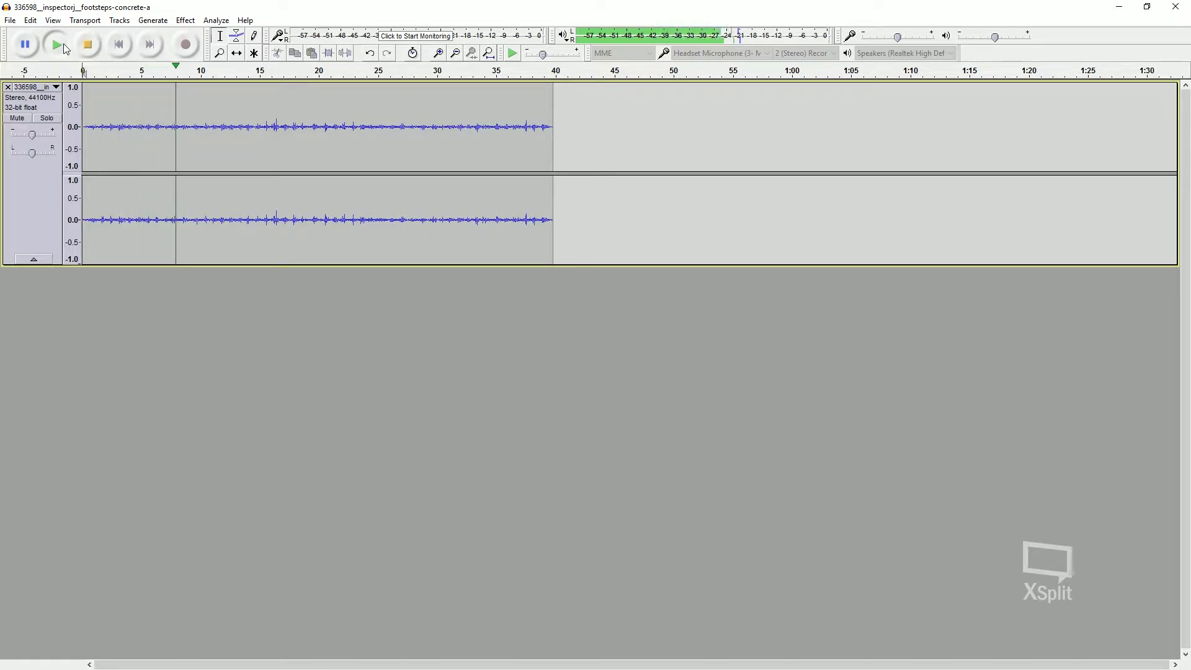
left_click(64, 44)
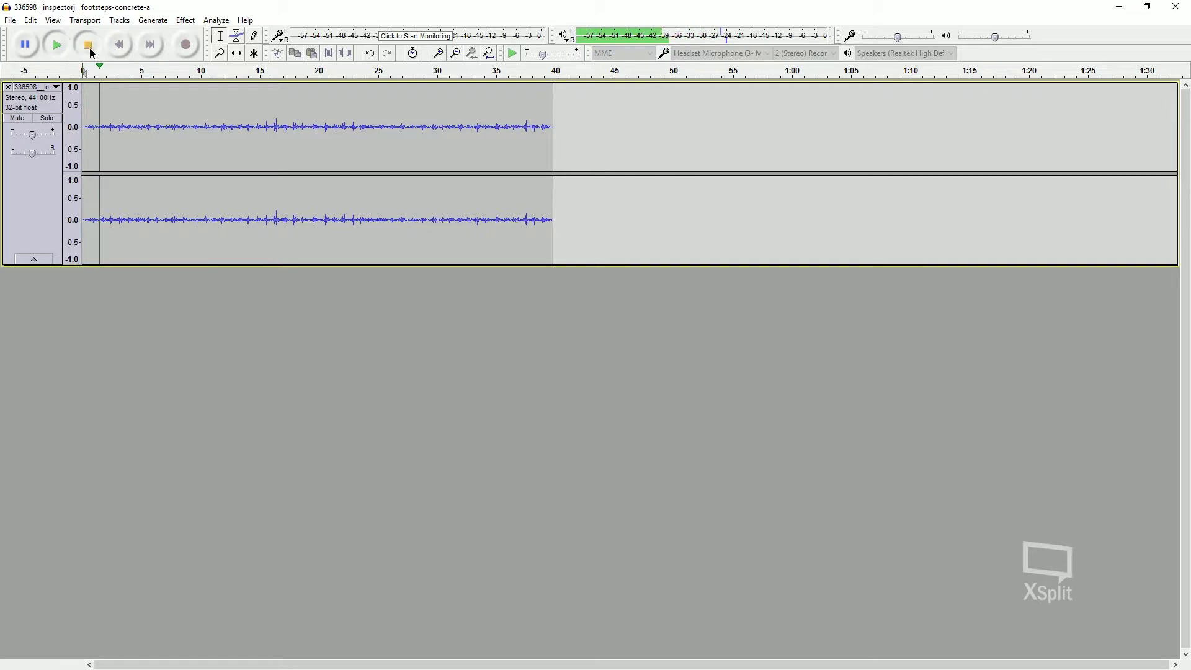
left_click(89, 47)
Select a single footstep from about 3.0 to 3.7 seconds in the track and play the selection.
scroll(93, 124, "up", 4, "ctrl")
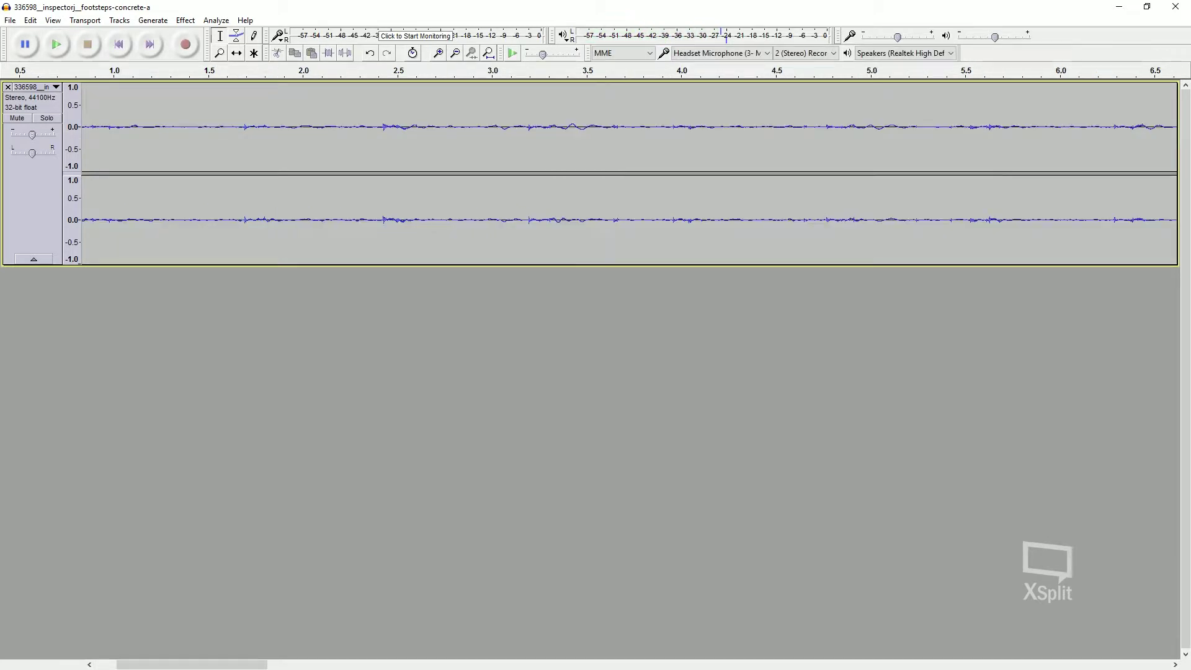
scroll(104, 127, "down", 3, "ctrl")
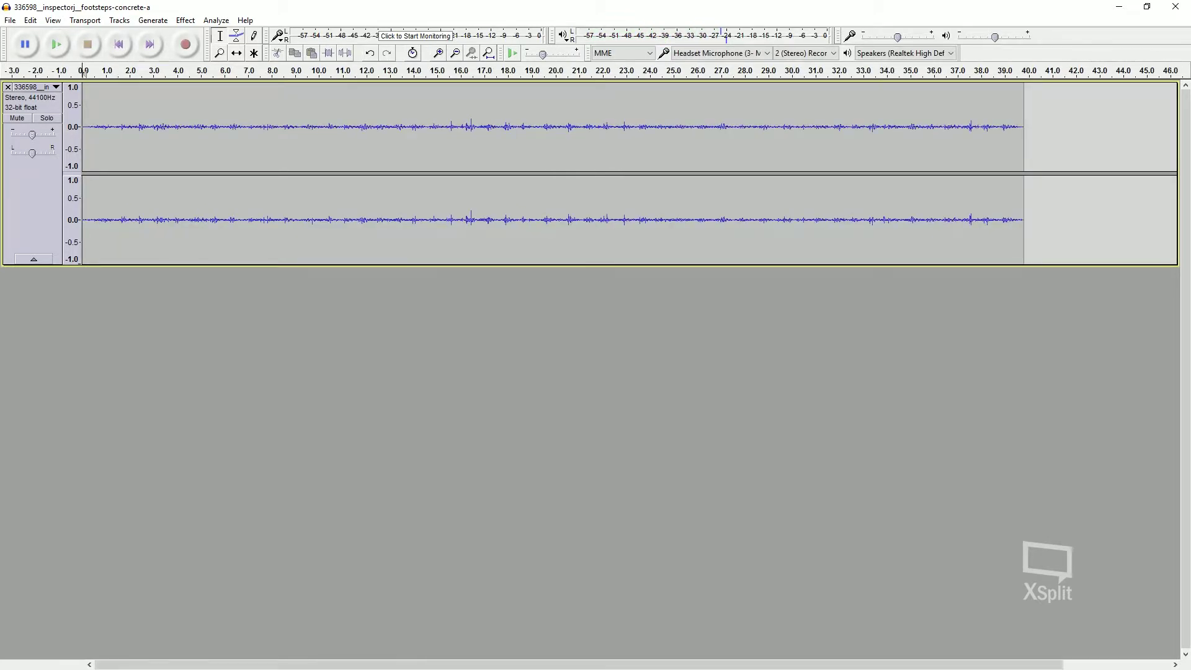
scroll(165, 172, "up", 1, "ctrl")
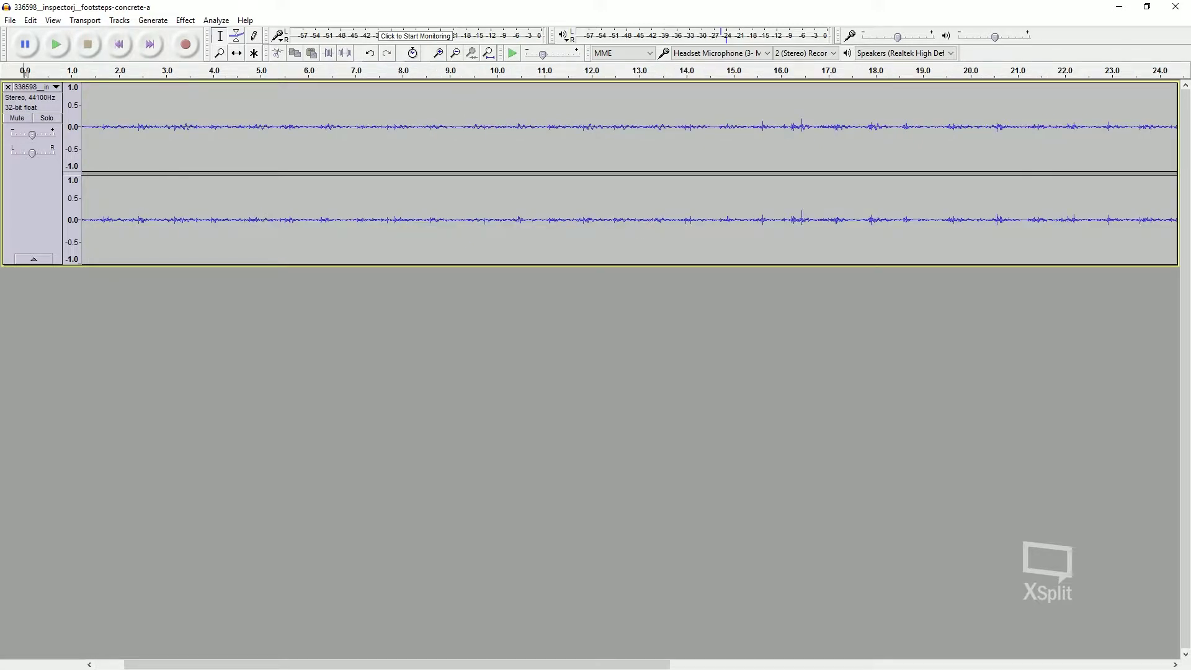
left_click_drag(165, 171, 200, 172)
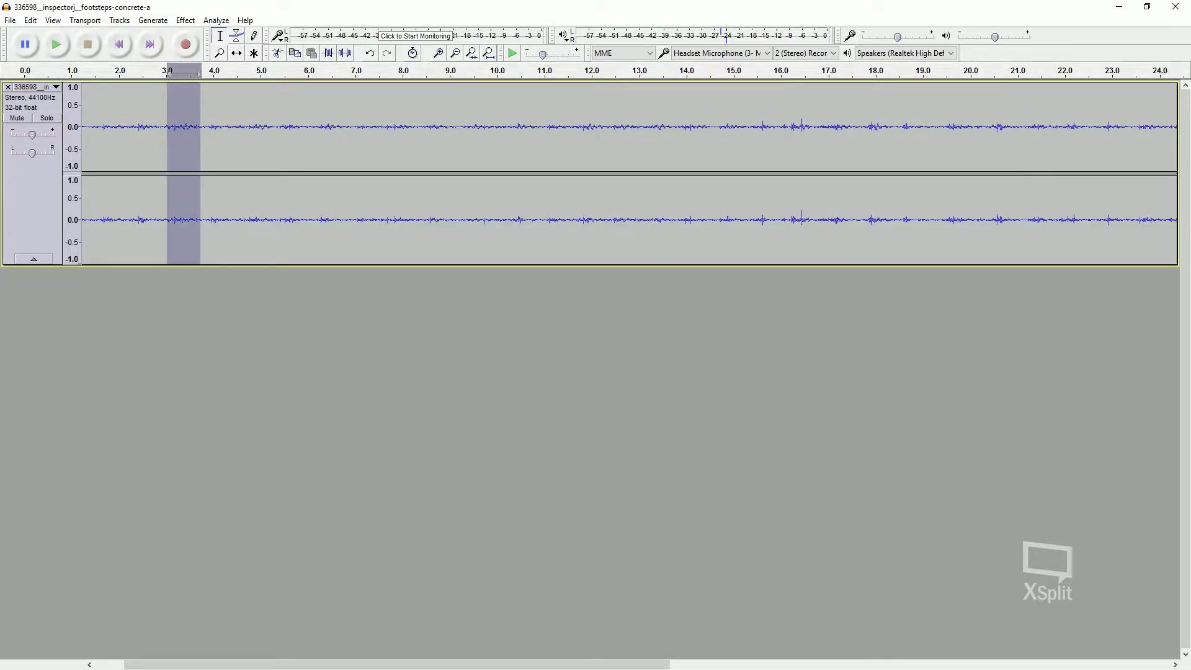
left_click(57, 46)
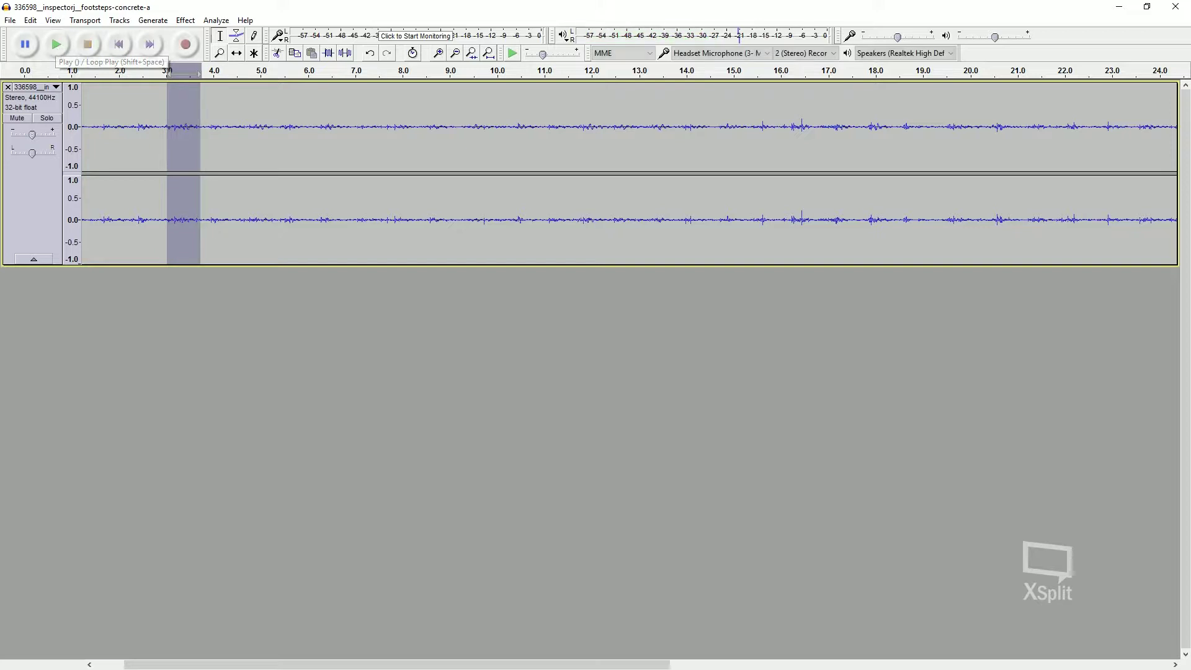
Start exporting the selected audio and create a folder named Footsteps inside the Sounds folder as its destination.
left_click(10, 20)
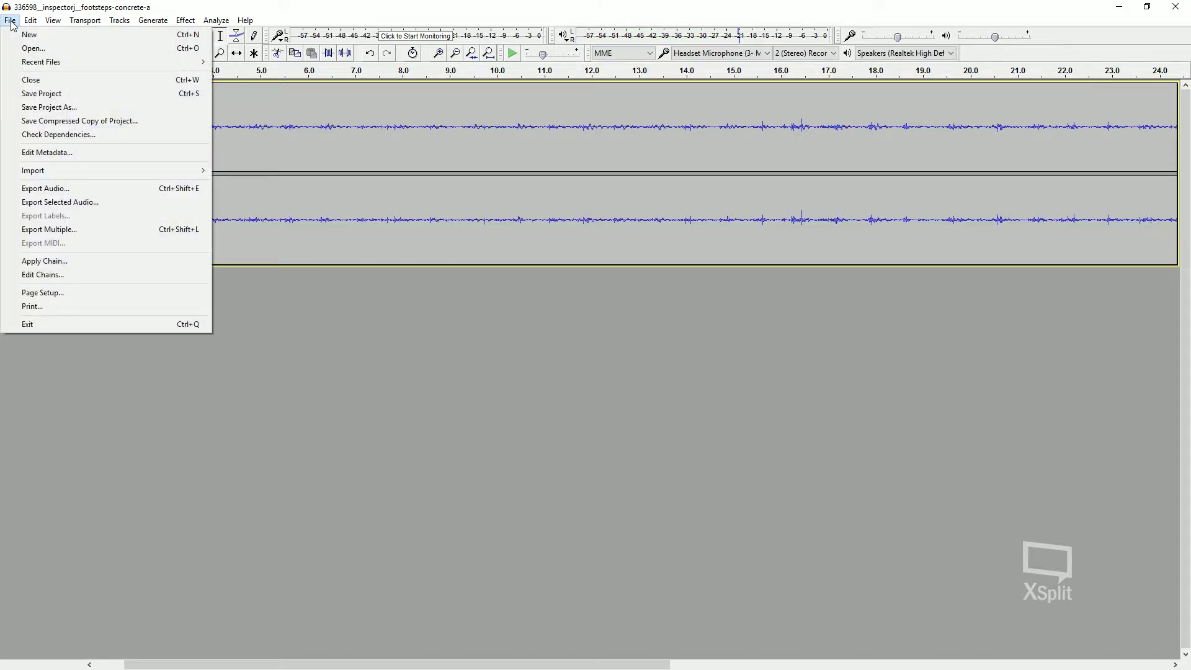
left_click(70, 203)
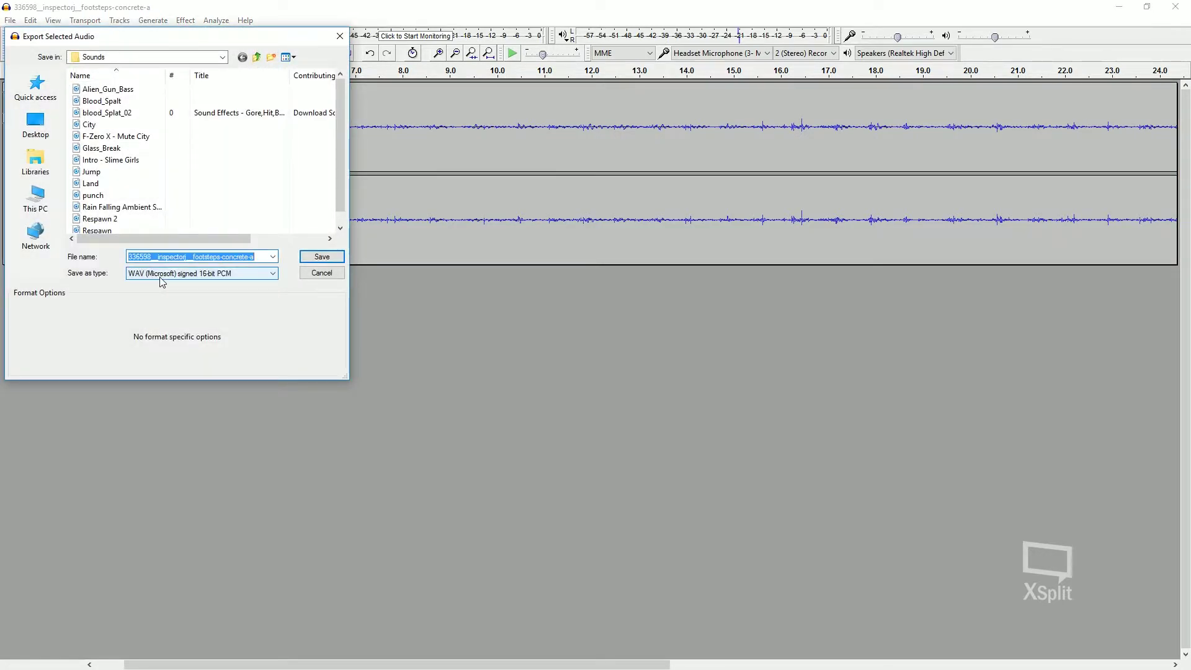
right_click(70, 124)
mouse_move(37, 237)
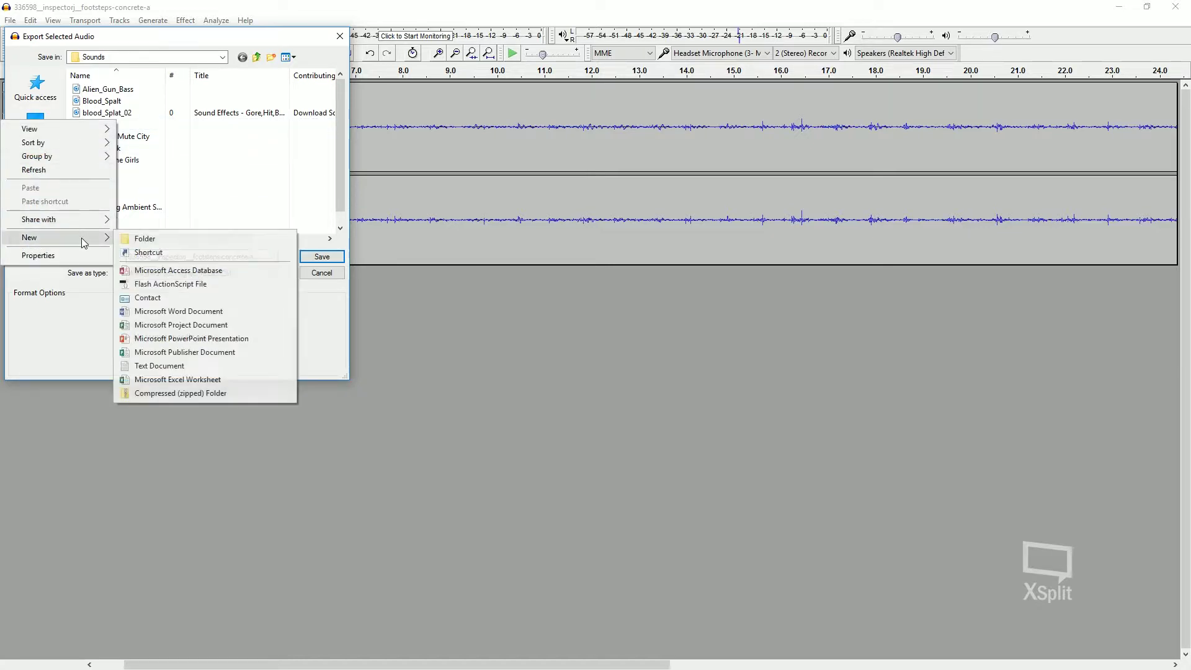
left_click(146, 238)
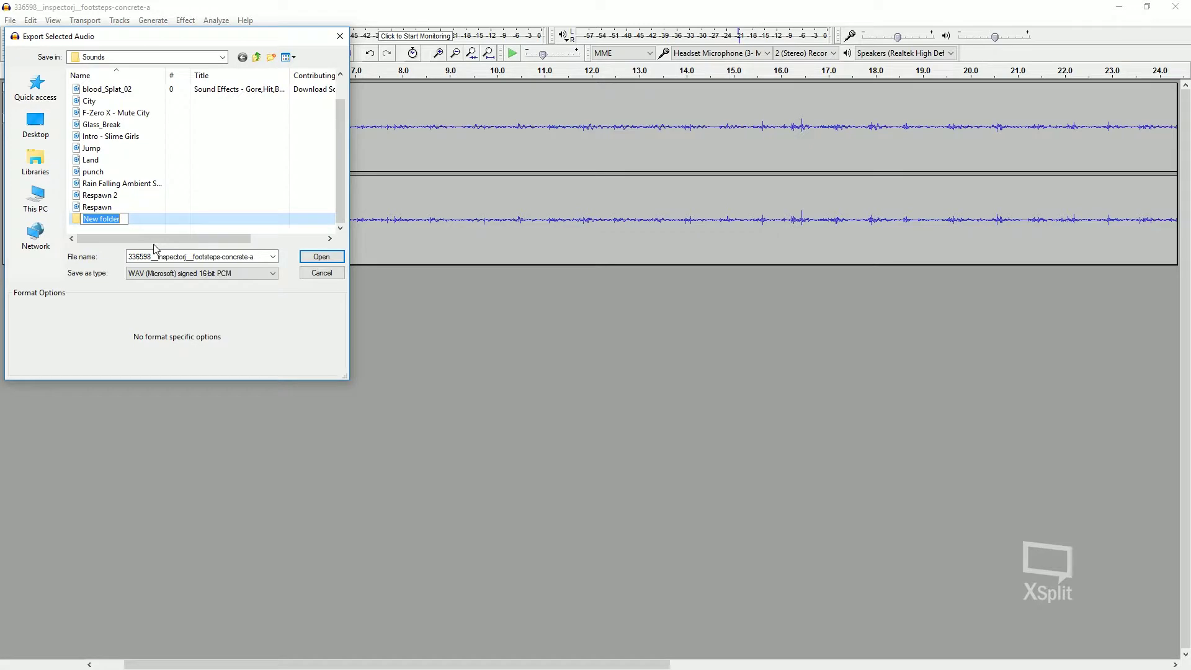
type("Footsteps")
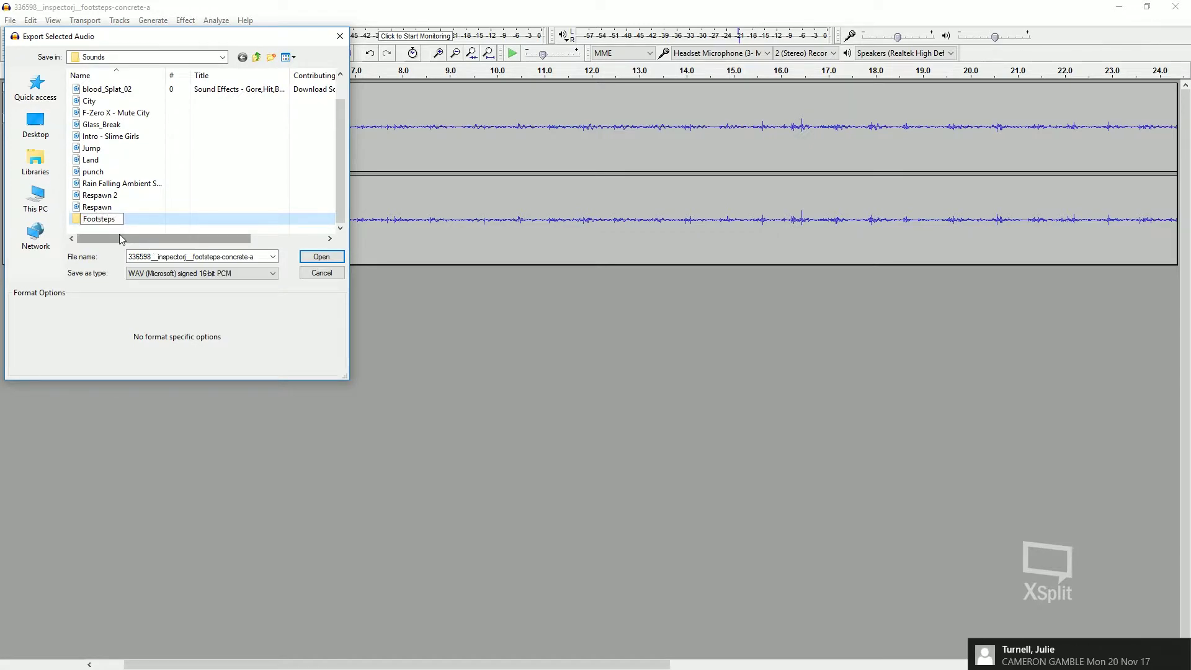
key("Return")
key("Return")
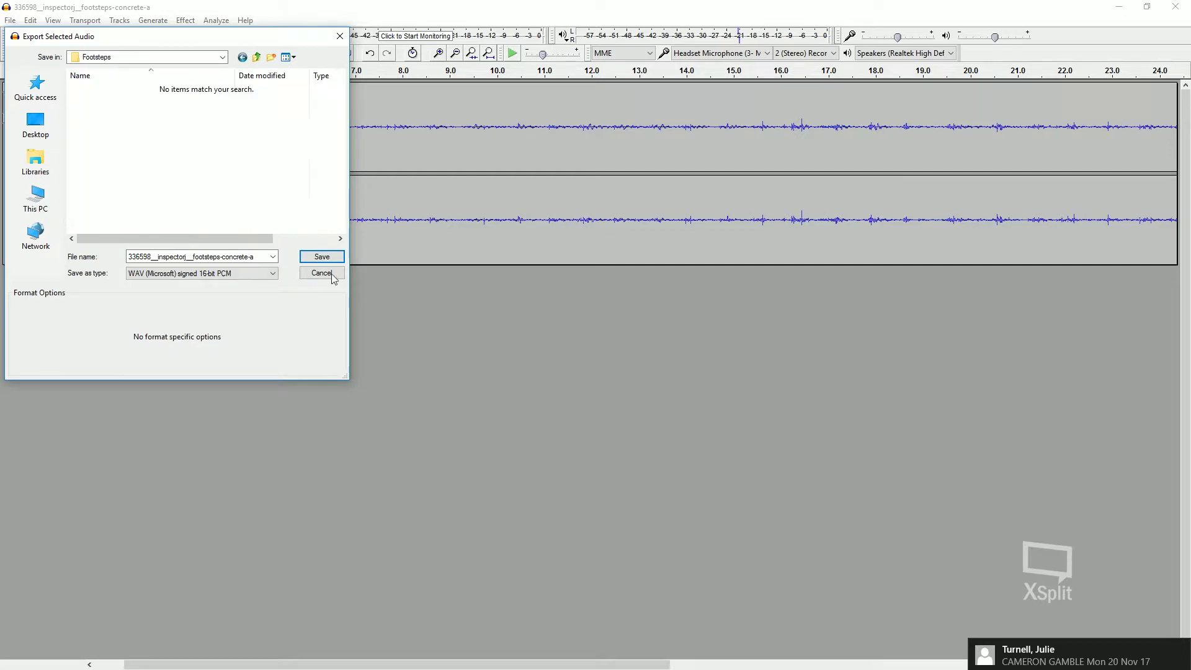
Name the exported selection Foot1 and save it as a WAV (Microsoft) signed 16-bit PCM file.
type("F")
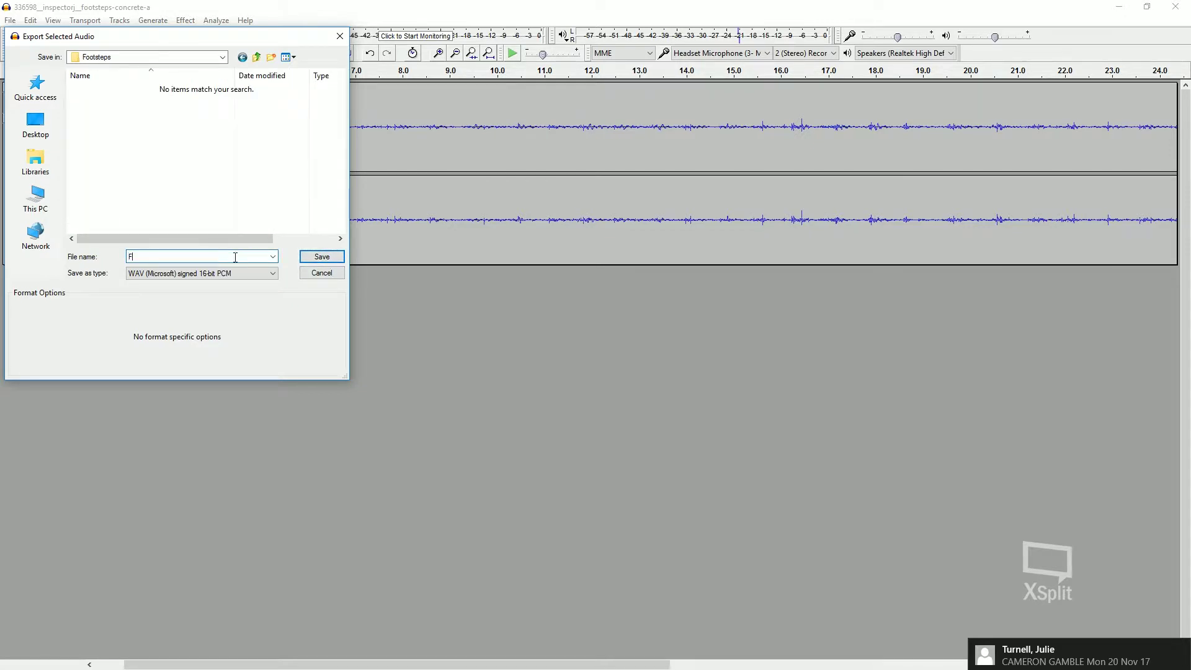
type("oot1")
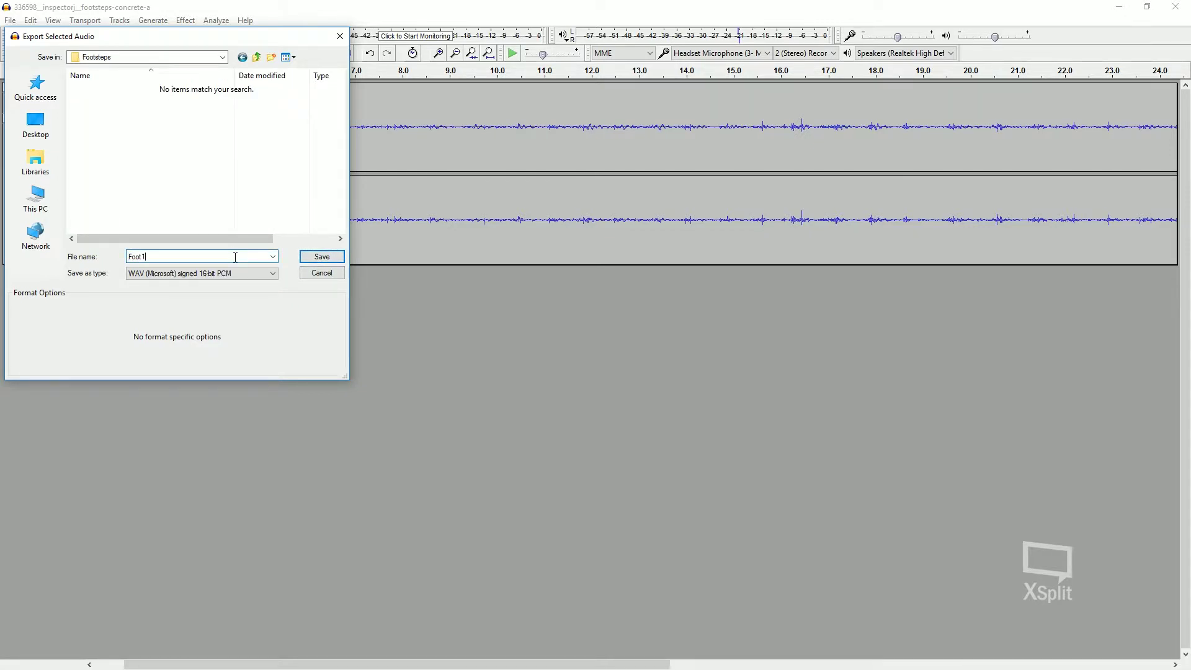
left_click(332, 259)
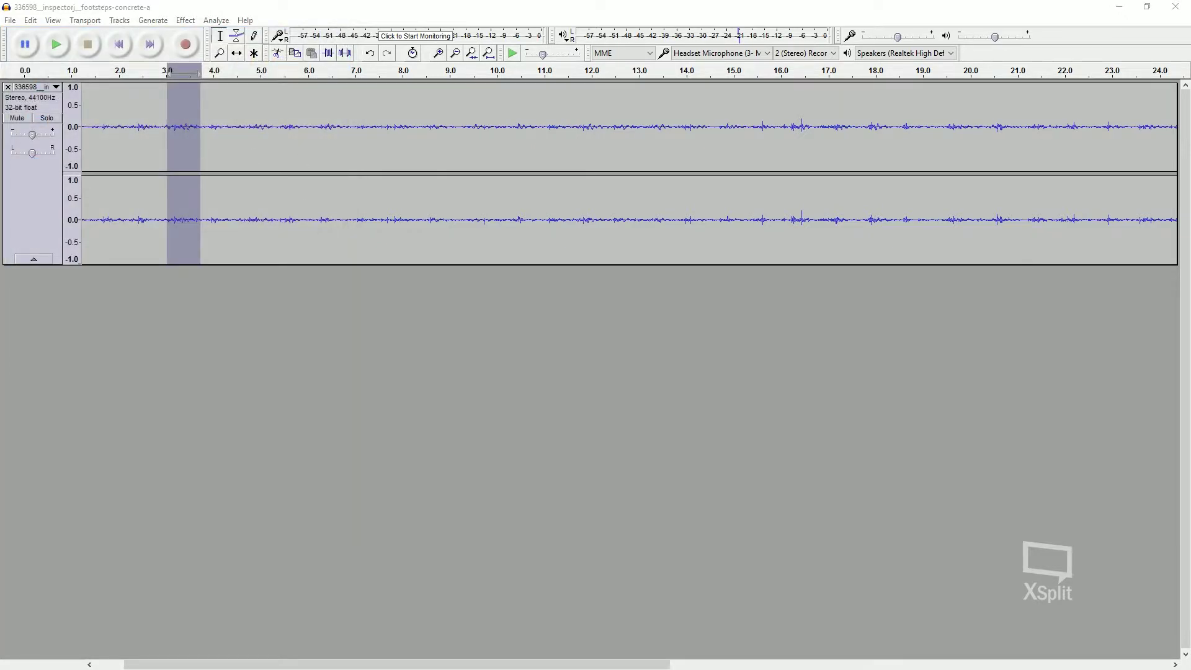
Preview the footstep from about 4.7 to 5.3 seconds and export the selection as a WAV file named Foot2 in the Footsteps folder.
left_click_drag(247, 155, 275, 155)
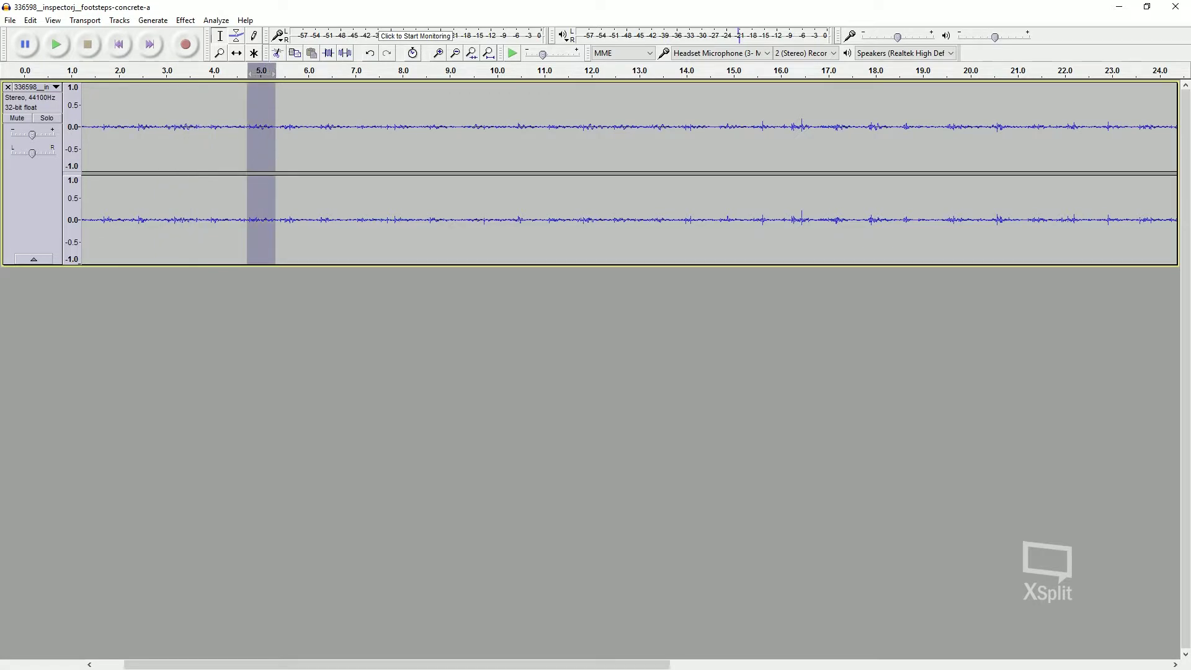
left_click(61, 50)
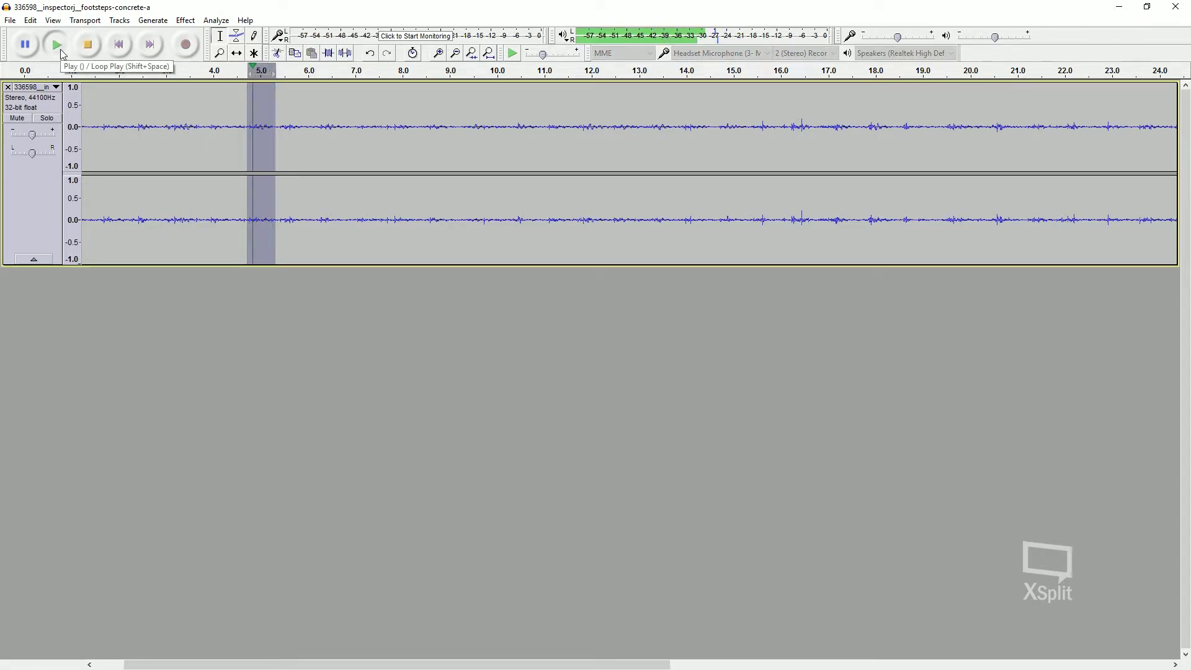
left_click(13, 23)
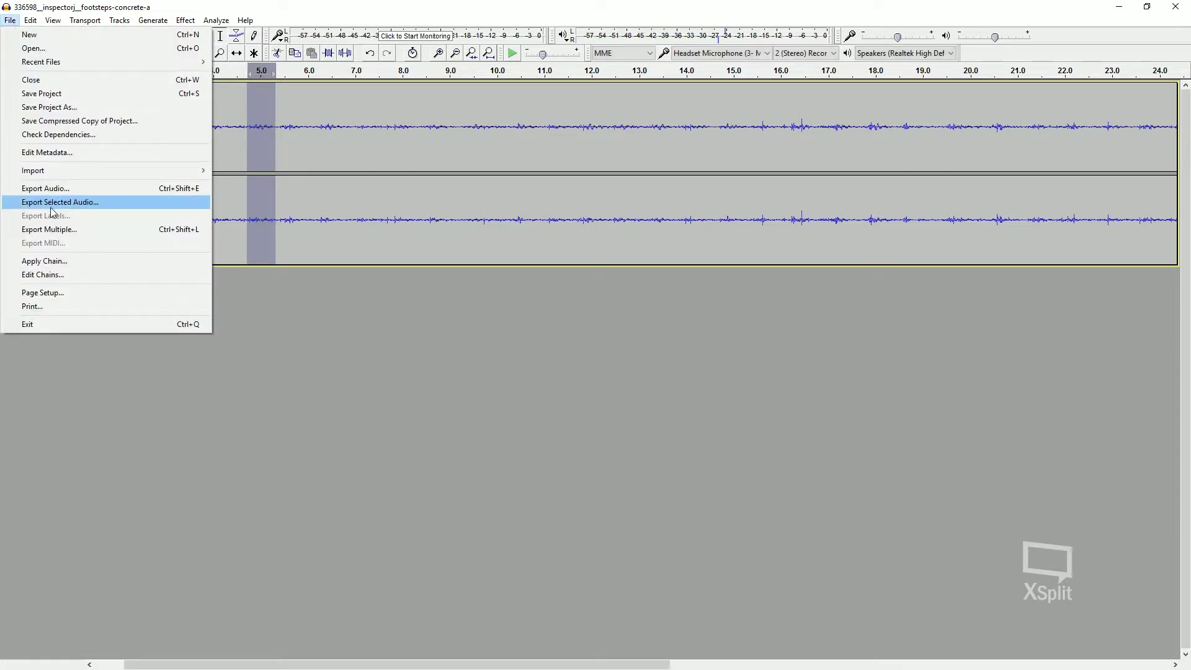
left_click(91, 203)
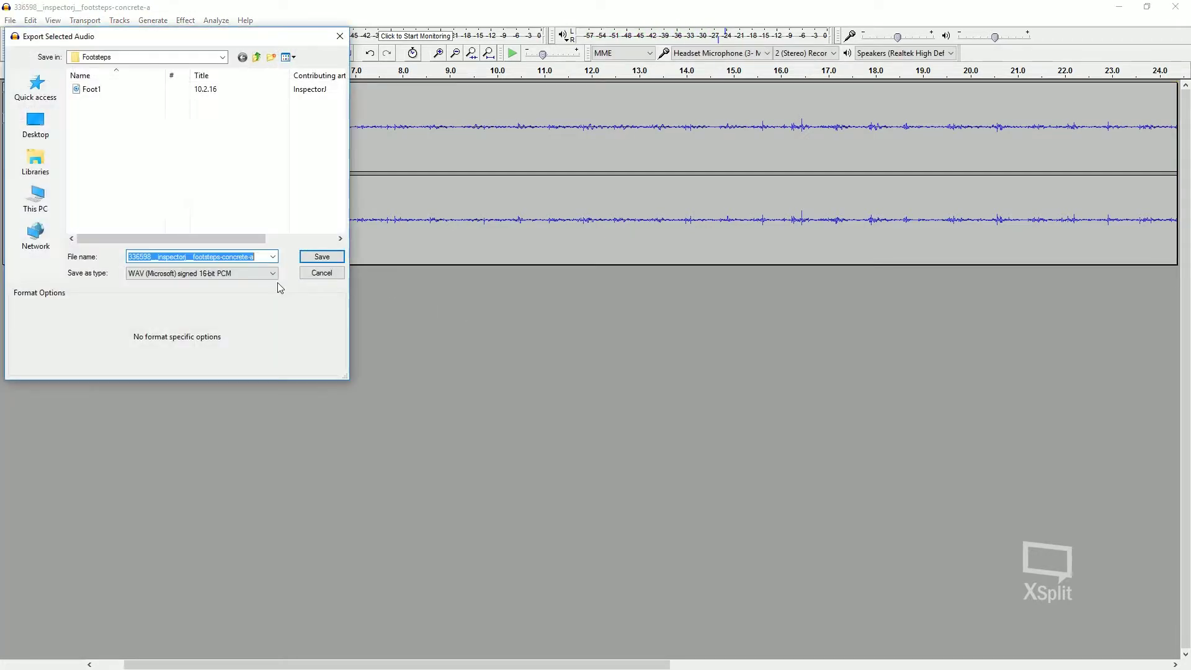
left_click(93, 89)
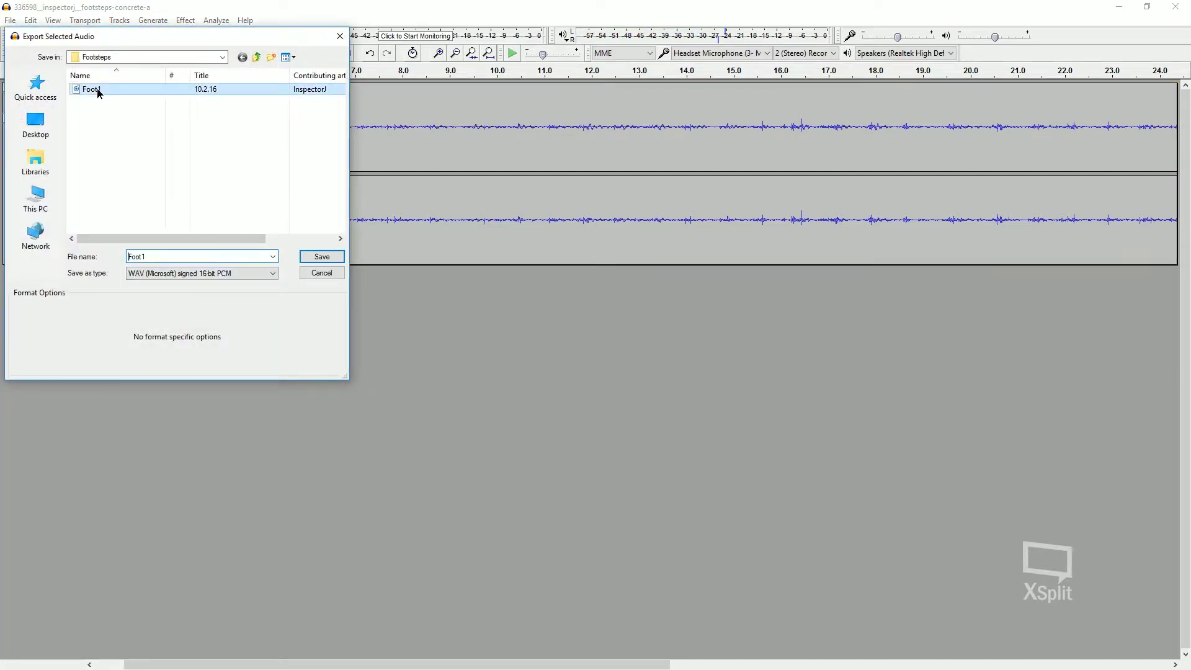
left_click(171, 256)
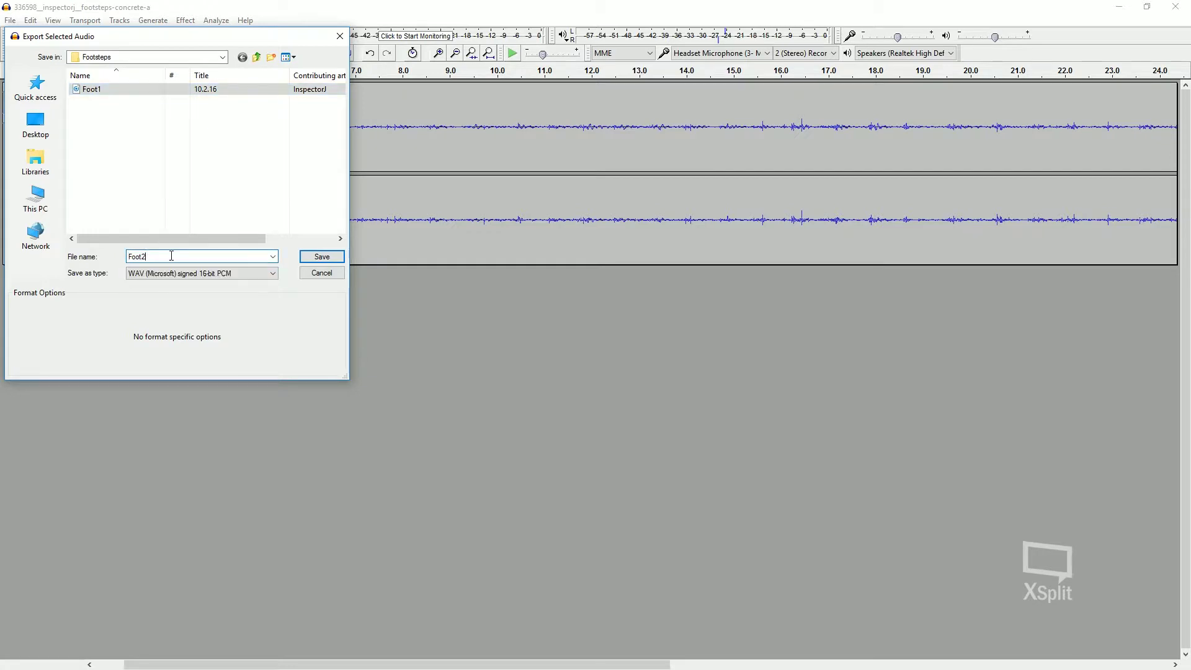
type("2")
key("Return")
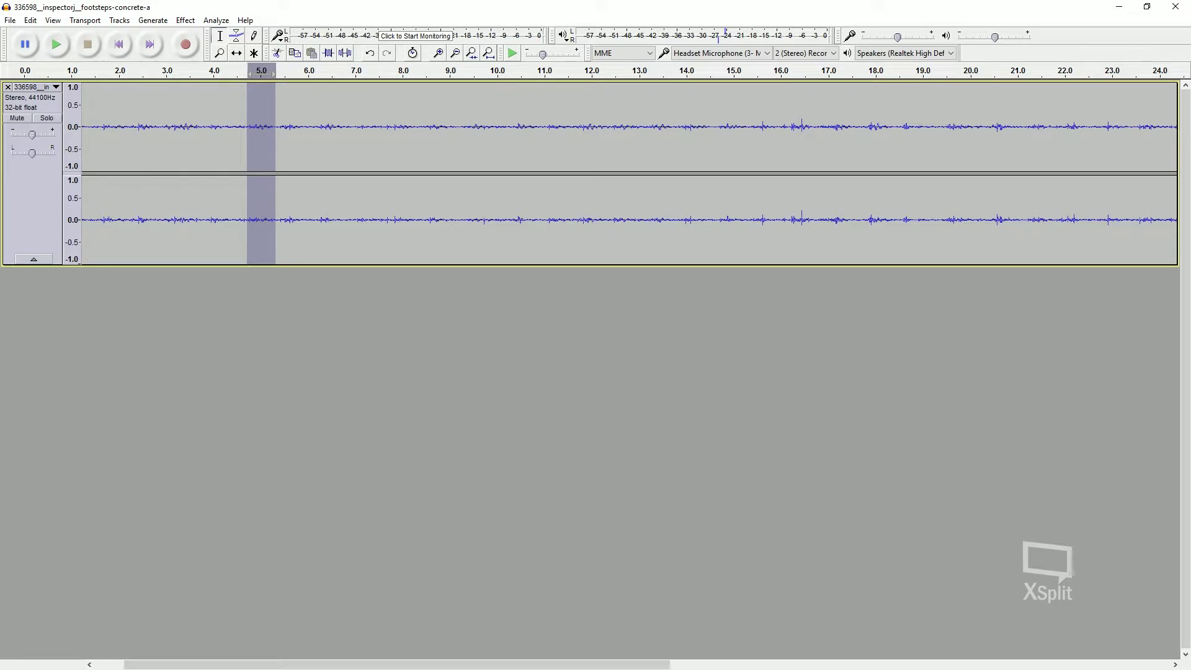
Preview the footstep from about 6.2 to 6.9 seconds and export the selection as a WAV file named Foot3 in the Footsteps folder.
left_click_drag(317, 124, 354, 124)
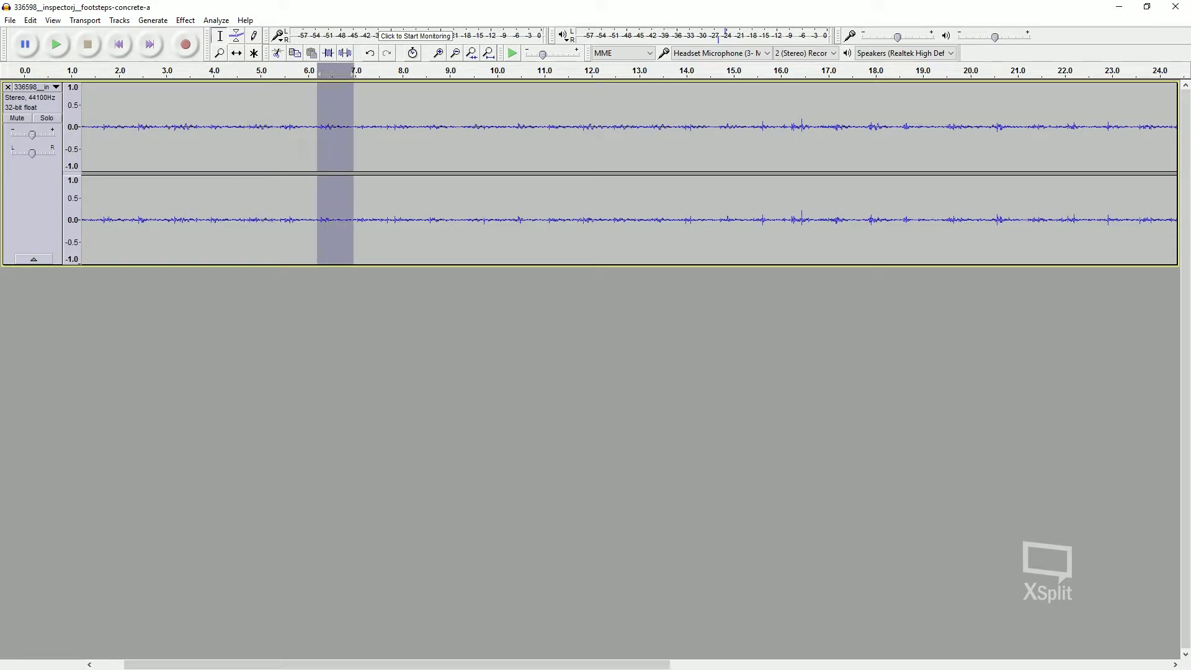
left_click(62, 45)
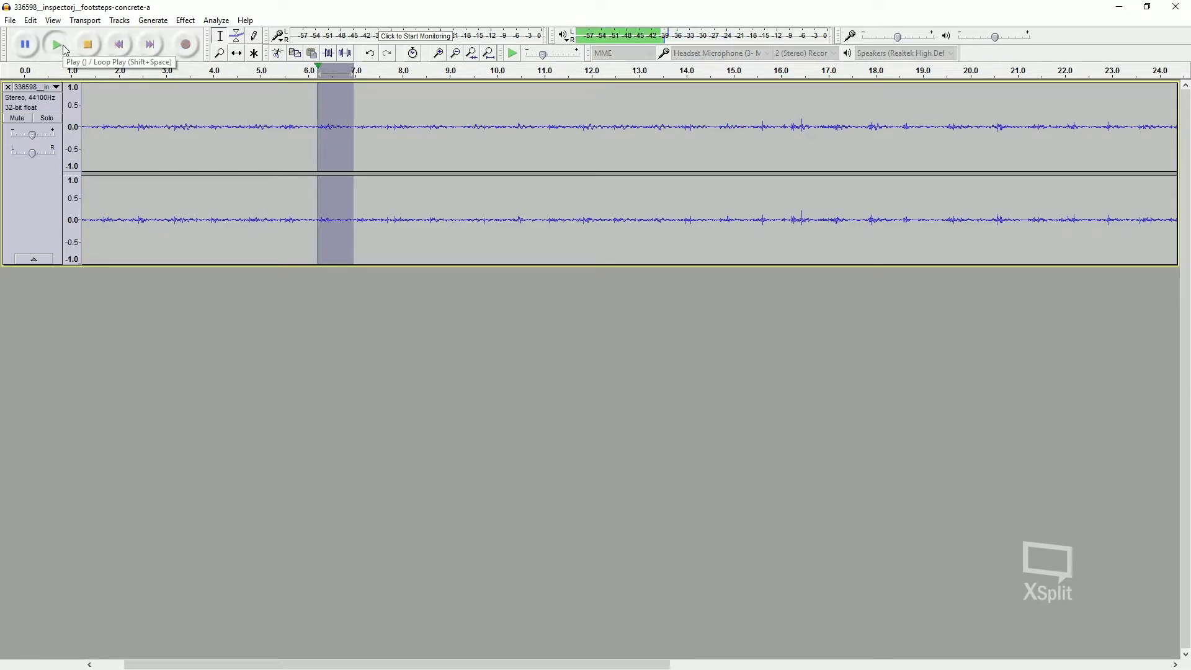
left_click(12, 22)
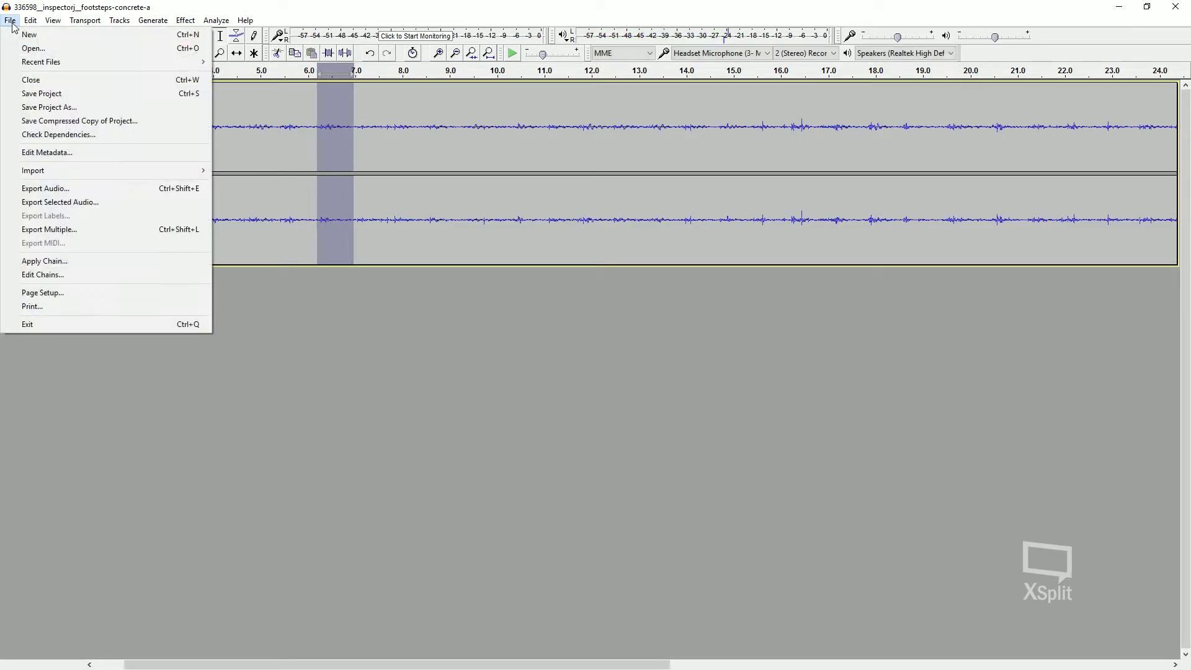
left_click(106, 203)
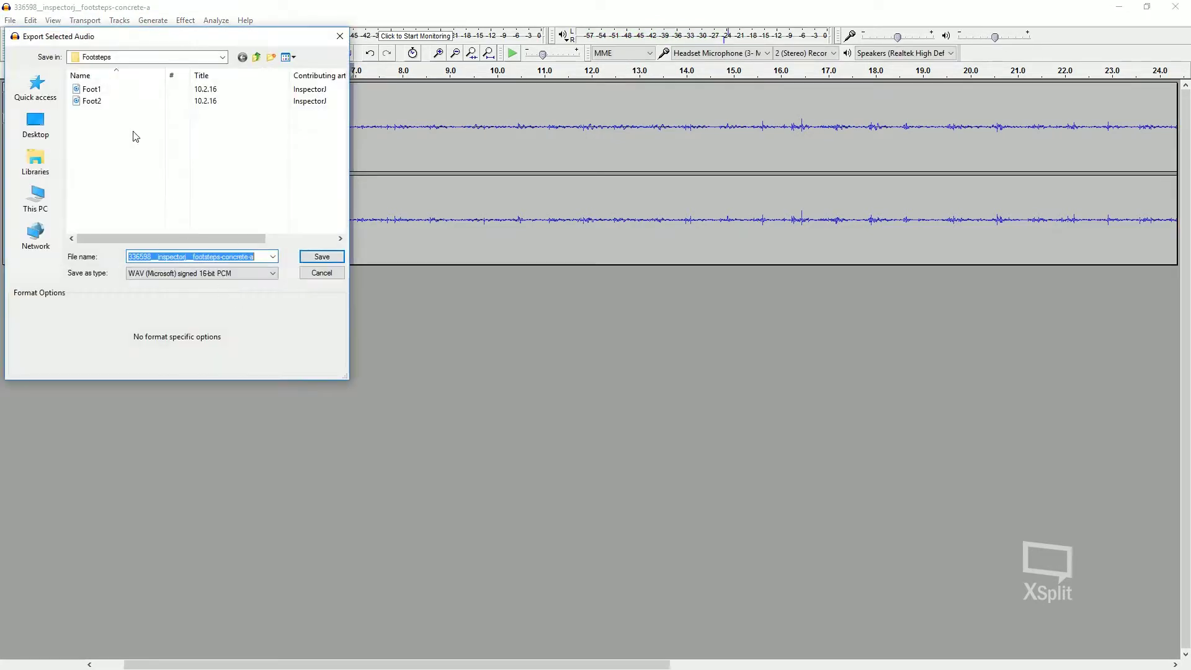
left_click(124, 101)
double_click(175, 255)
type("Foot3")
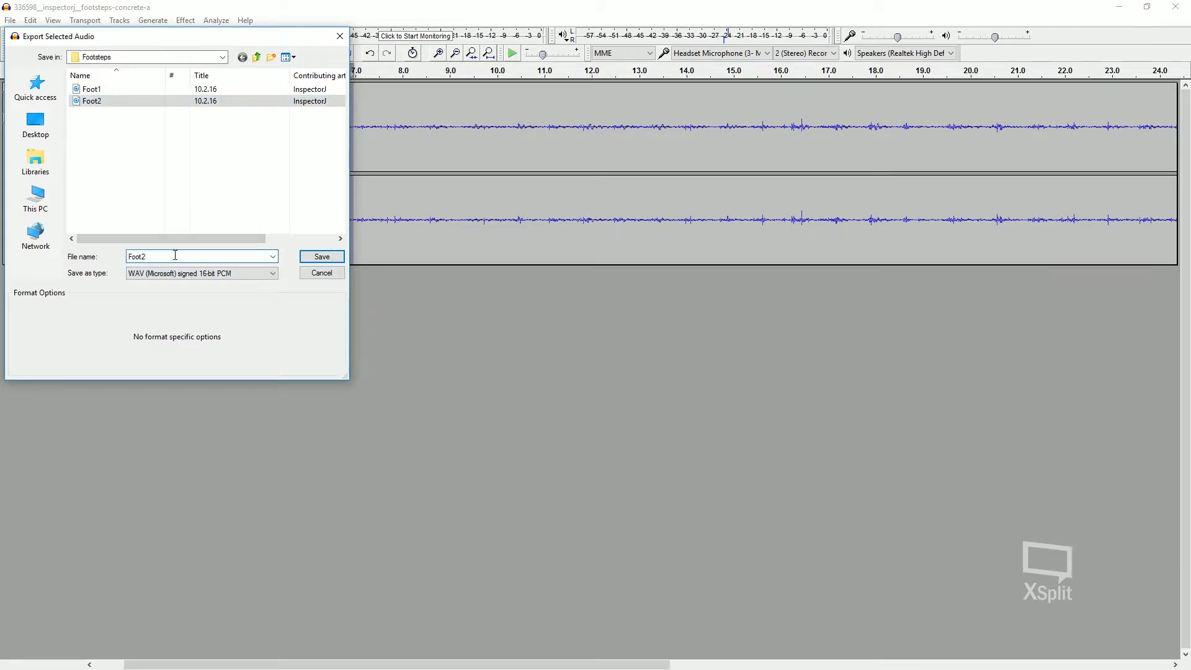
left_click(320, 257)
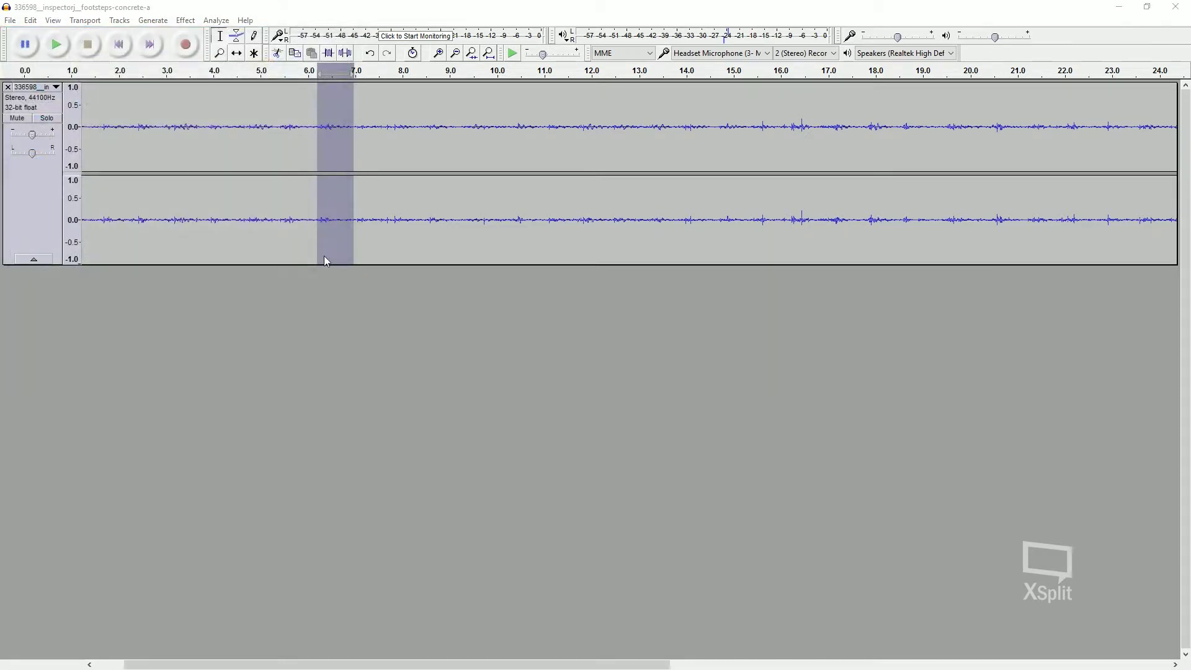
Close Audacity without saving the project and minimize the browser to switch to the Unreal Editor.
left_click(1175, 6)
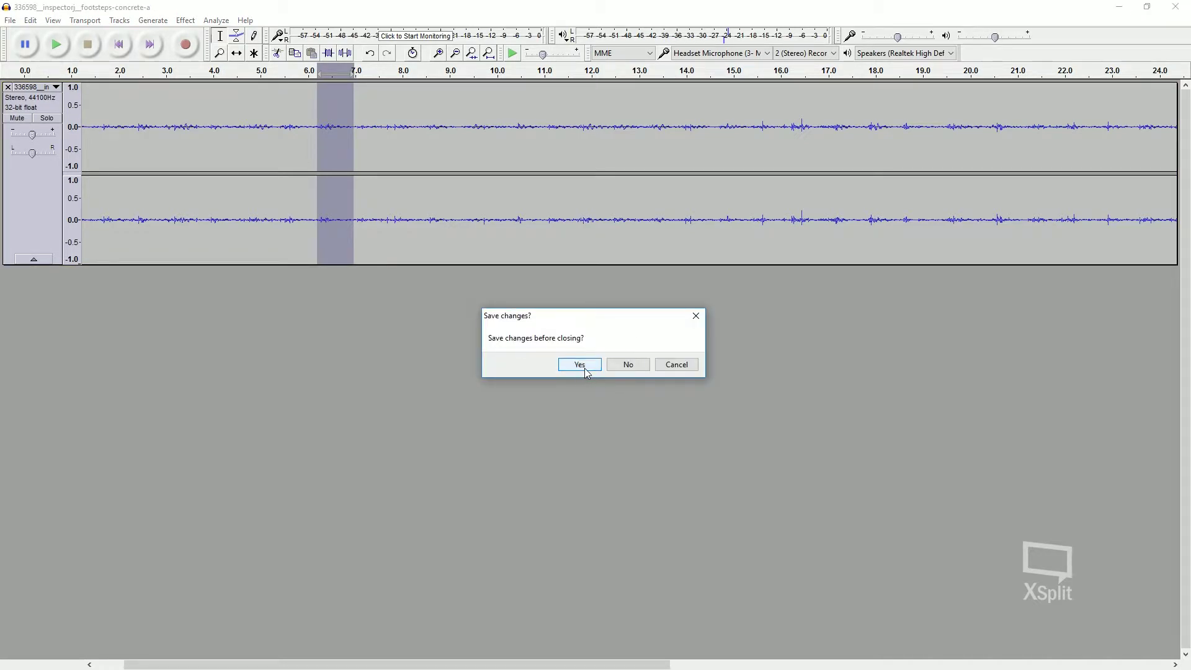
left_click(624, 364)
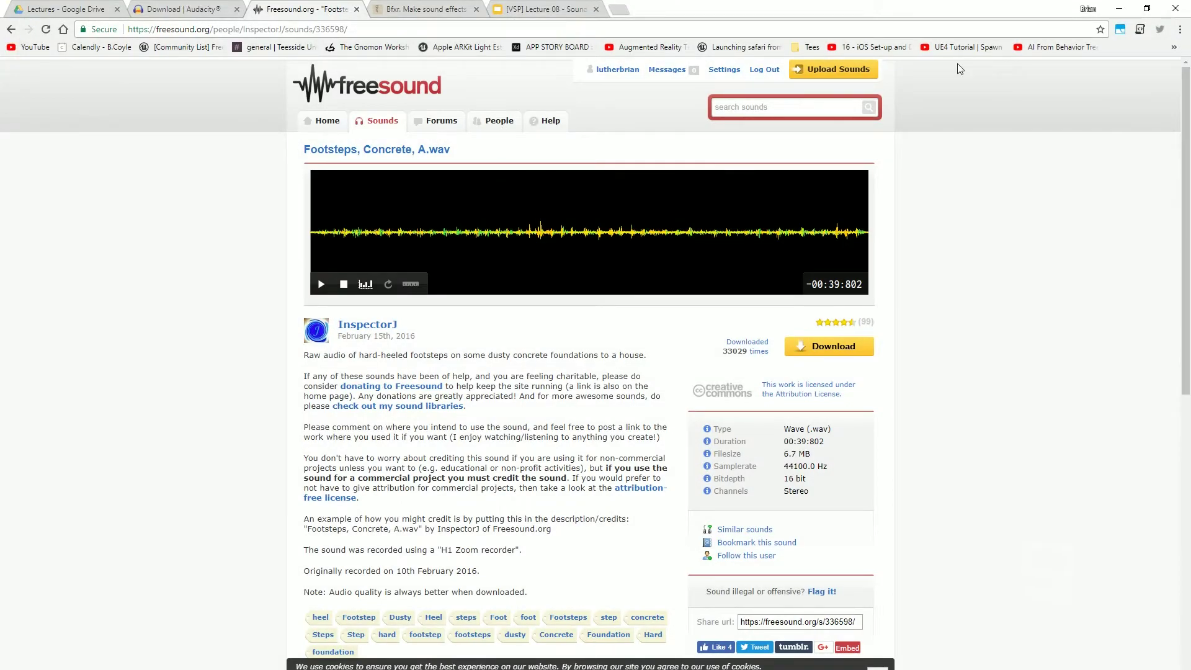
left_click(1108, 5)
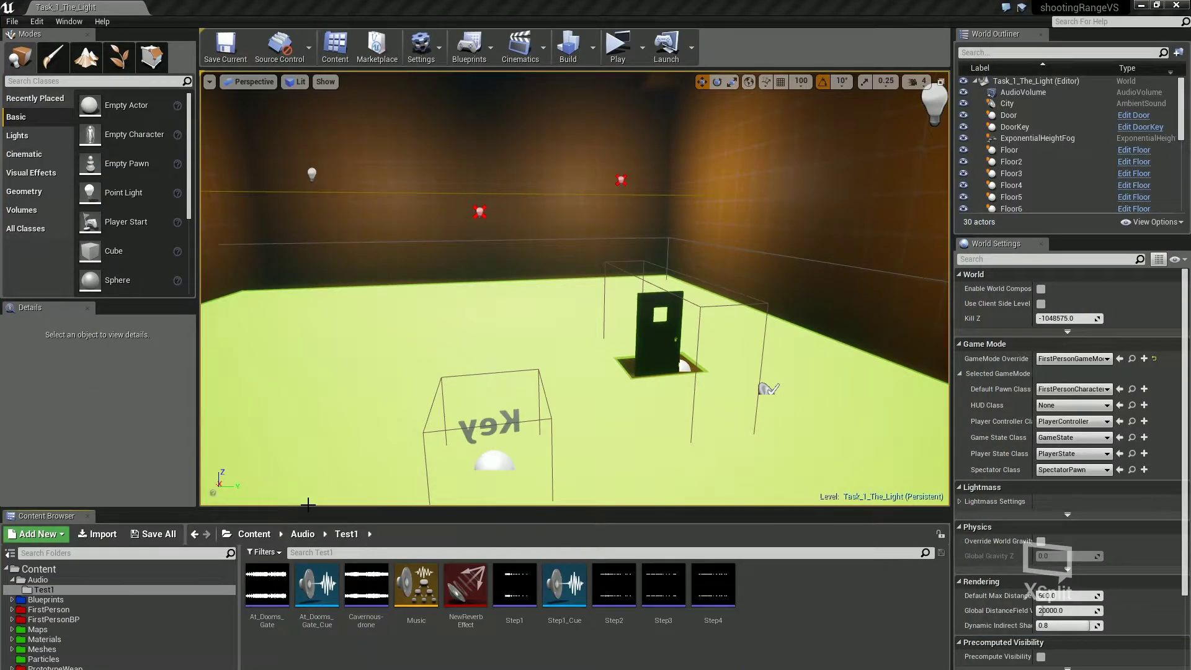
Create a folder named Test2 inside the Audio content folder and open it.
left_click(38, 580)
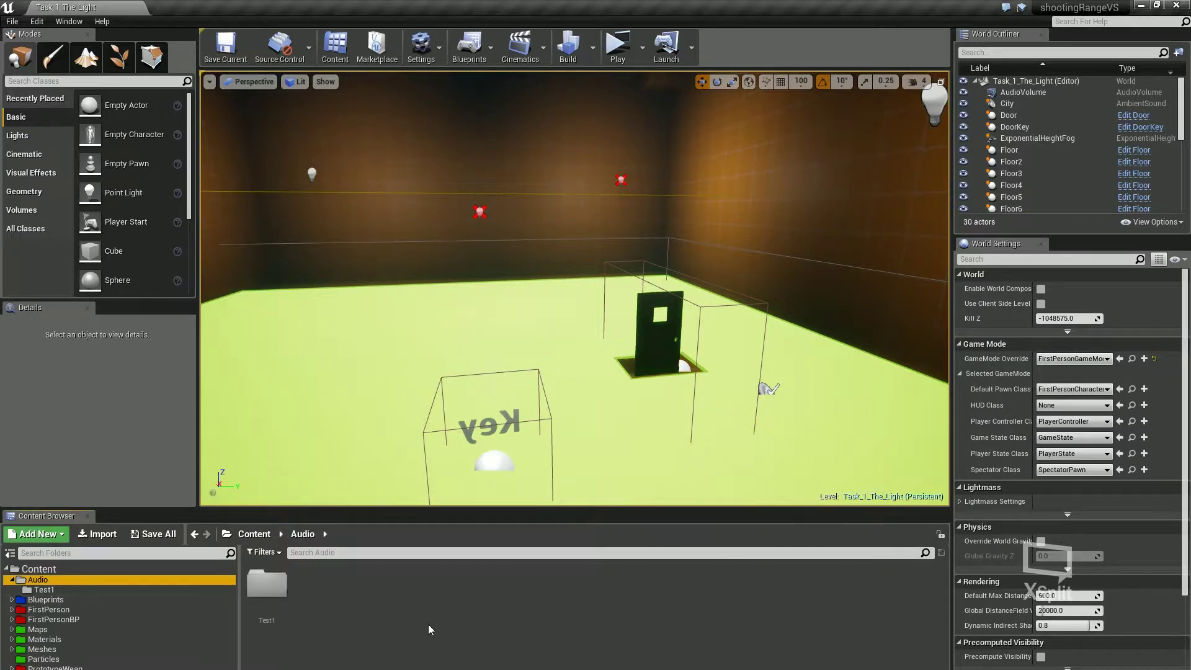
right_click(359, 604)
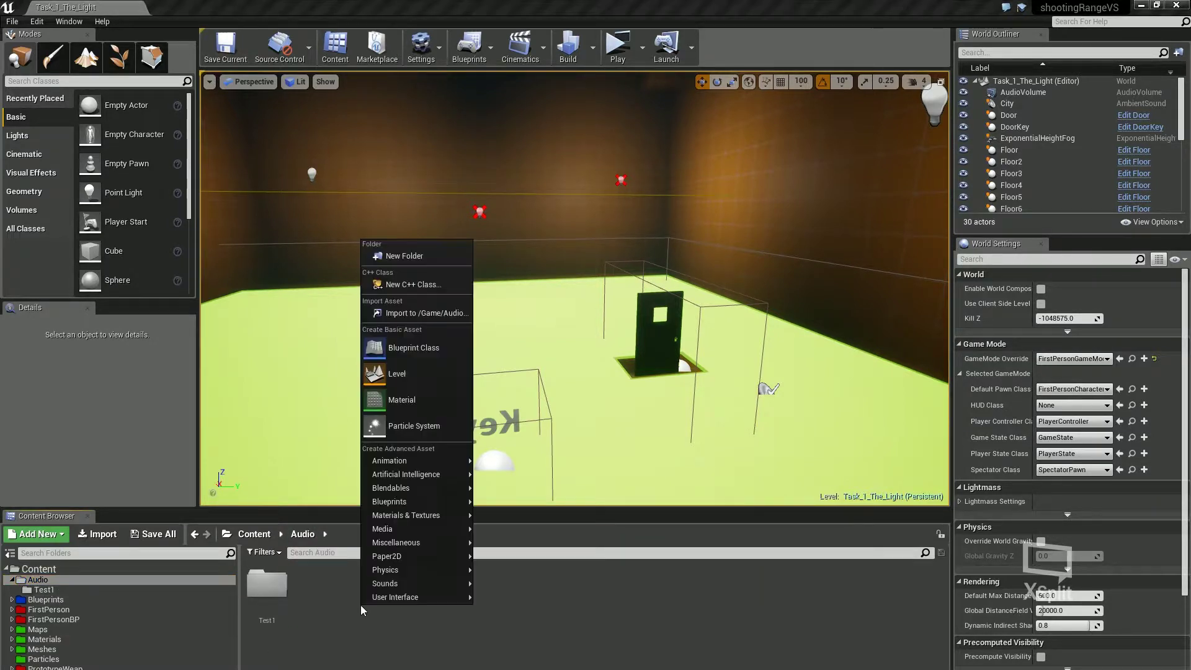
left_click(403, 256)
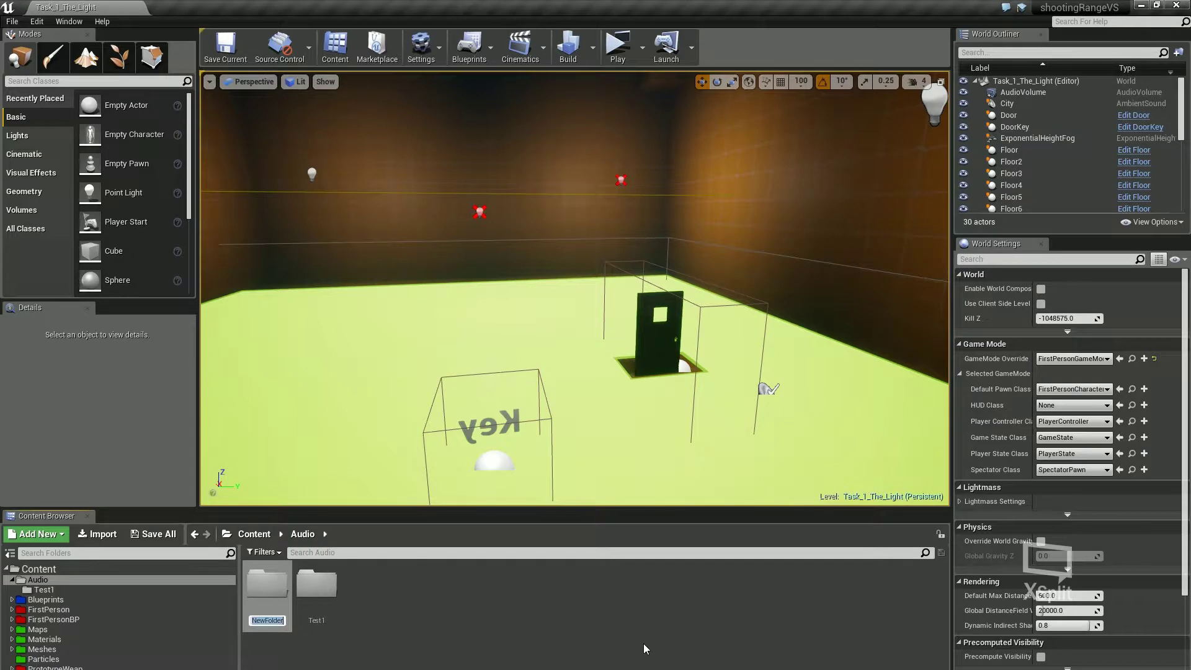
type("Test2")
key("Return")
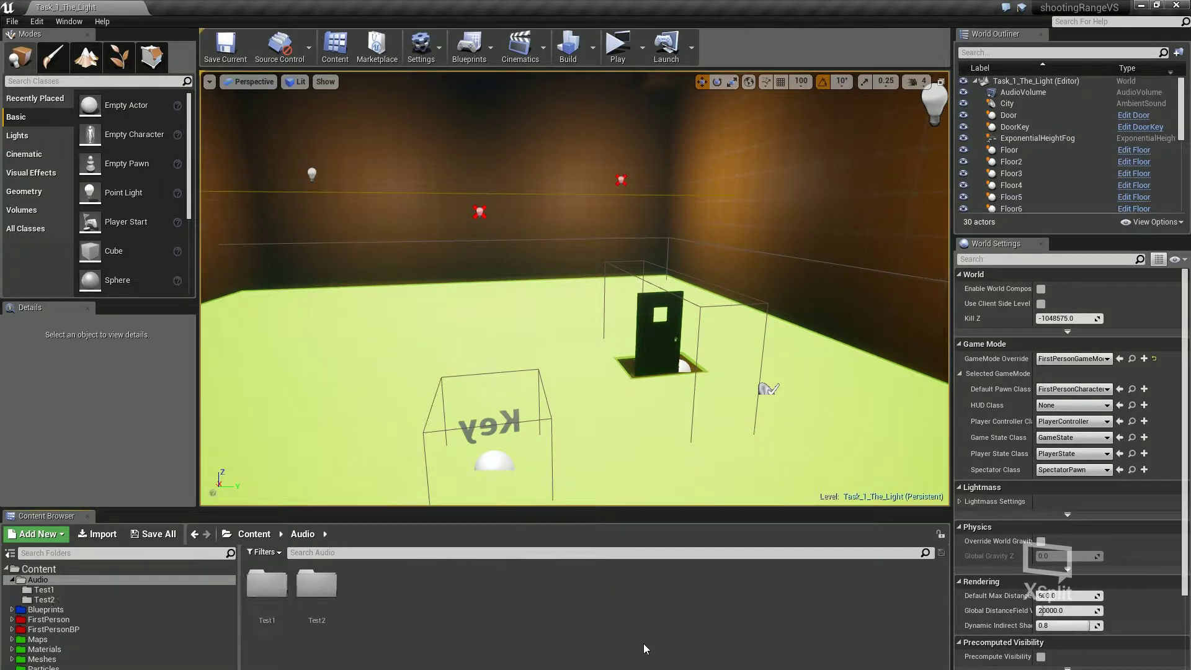
double_click(316, 586)
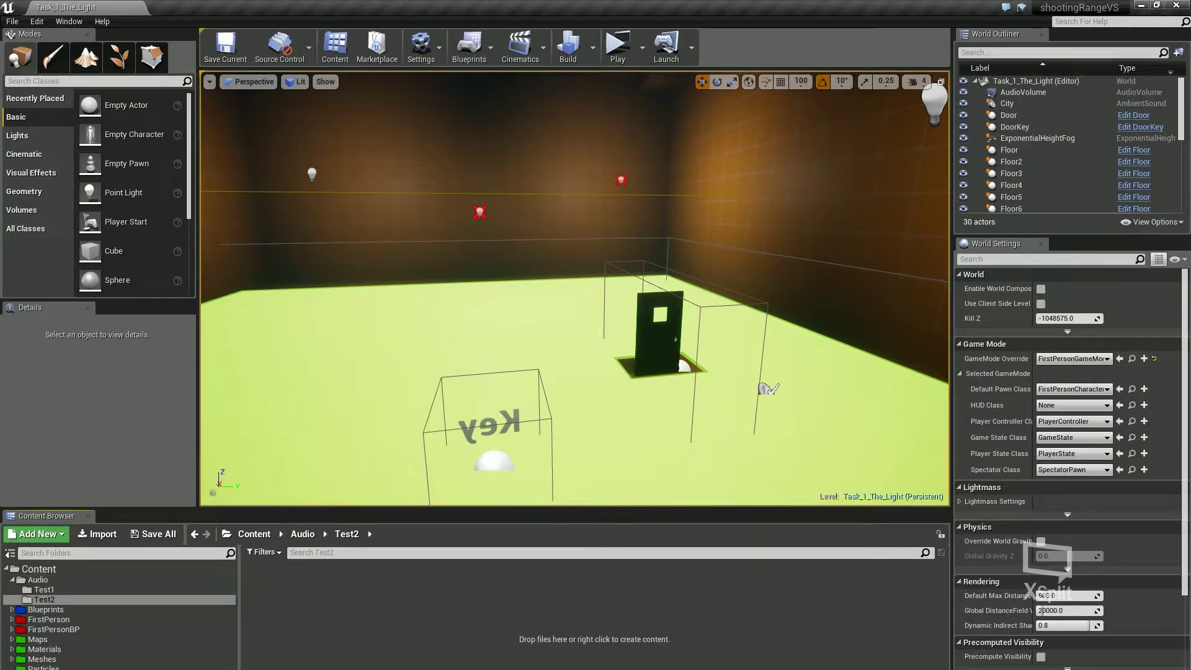
Import Foot1, Foot2 and Foot3 from the Footsteps folder in Projects > Assets > Sounds into Test2 and save the imported assets.
mouse_move(127, 669)
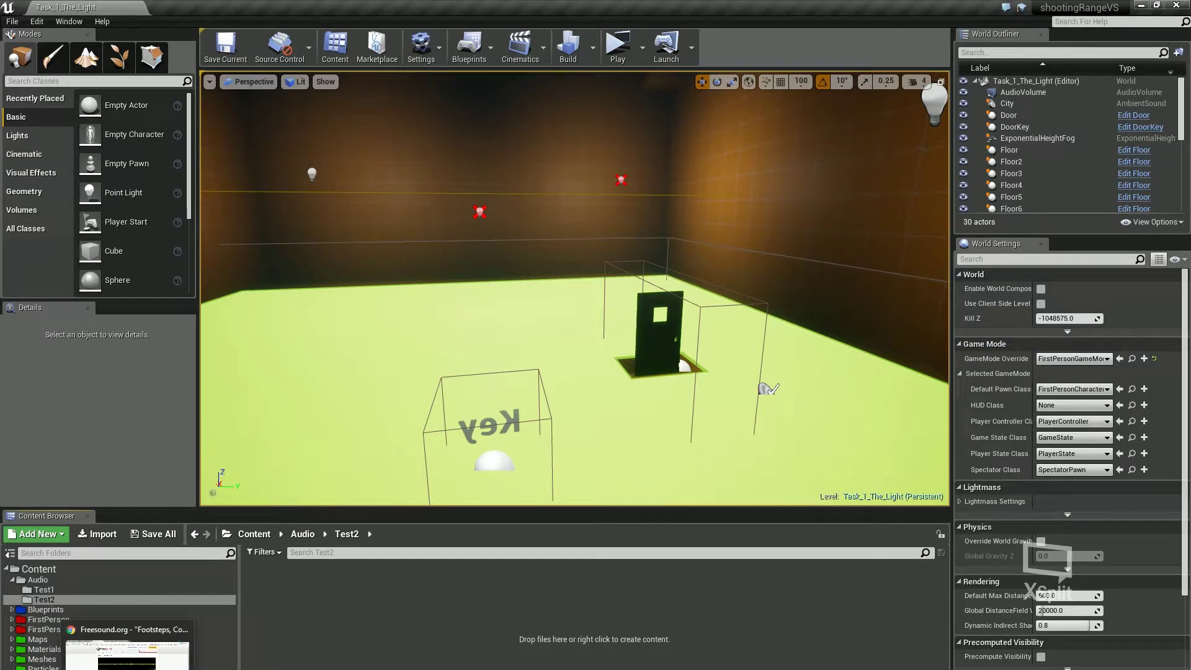
left_click(158, 669)
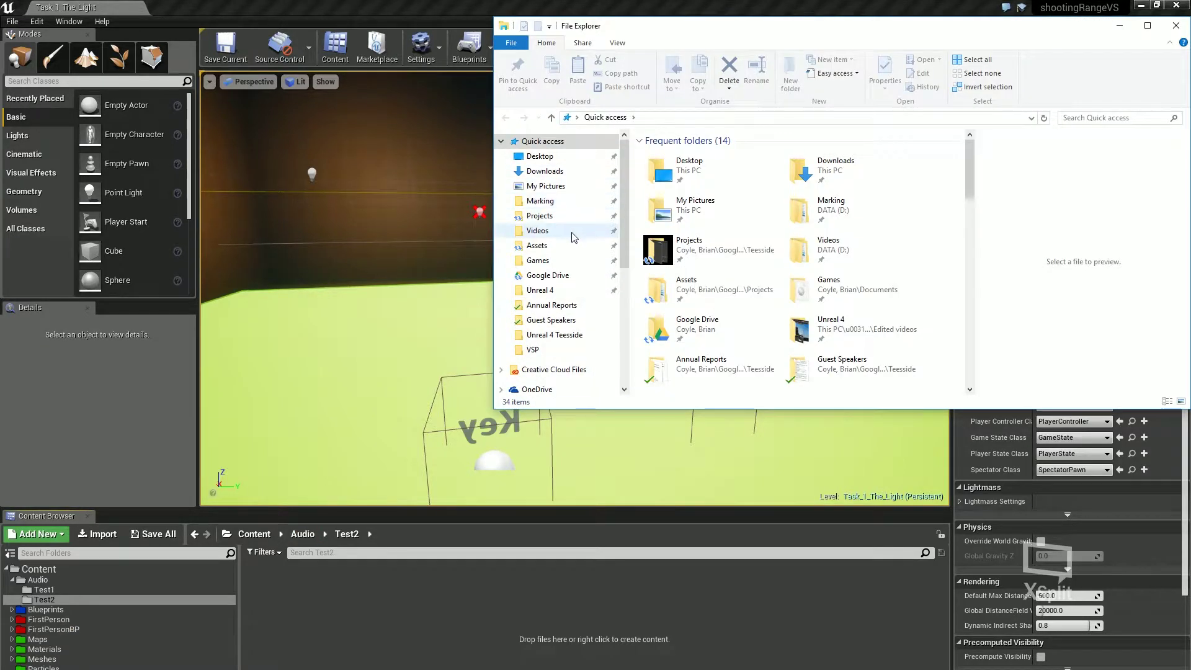
left_click(552, 217)
double_click(658, 152)
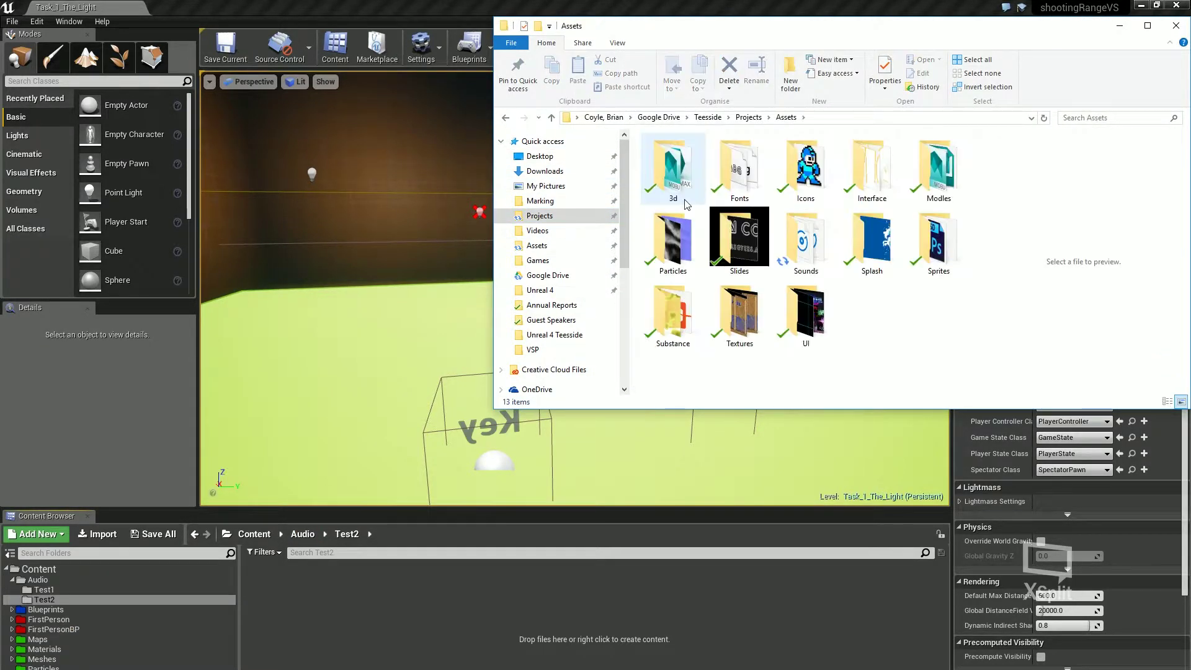
double_click(805, 245)
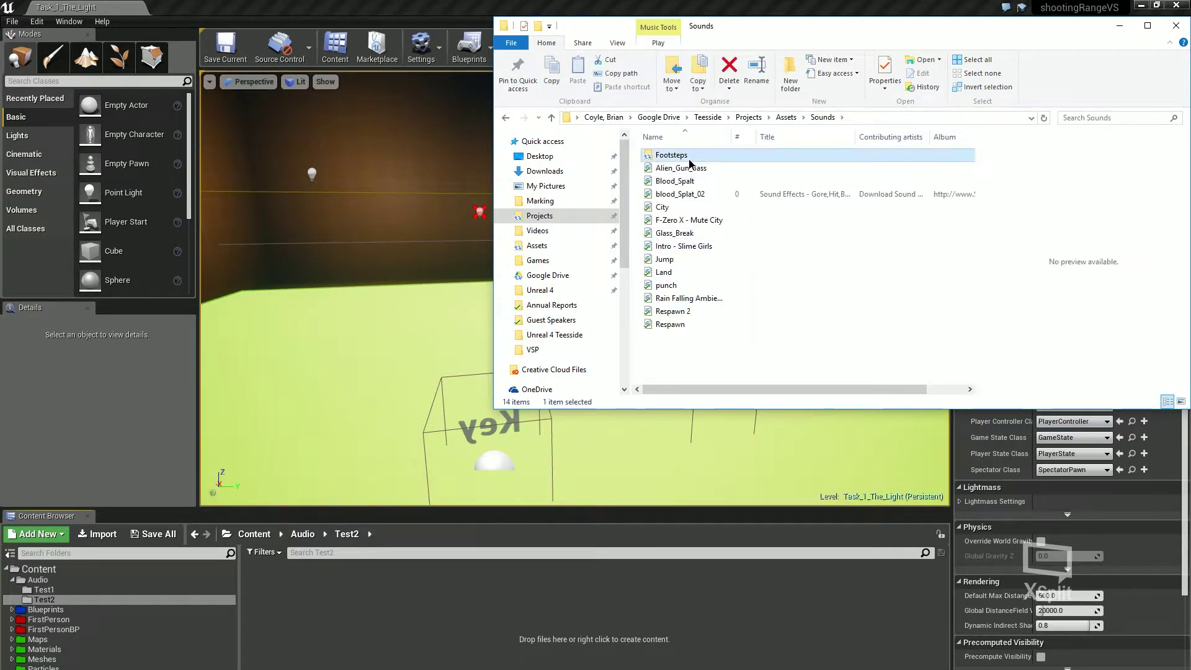
double_click(662, 155)
left_click_drag(688, 215, 344, 623)
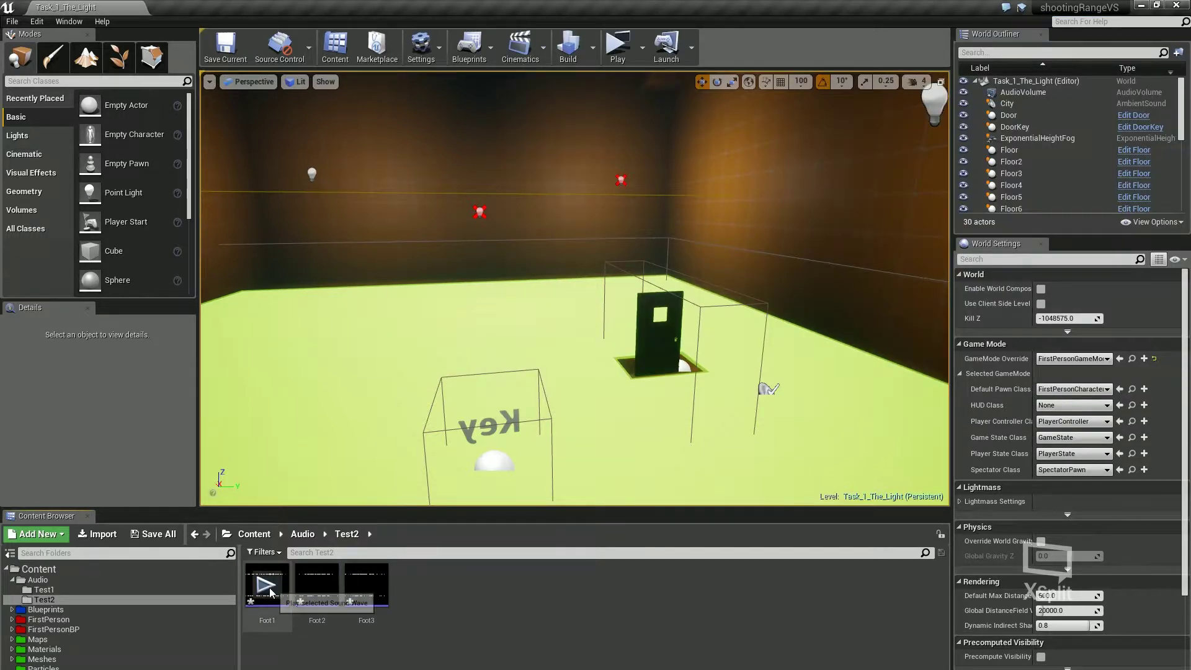
left_click(150, 537)
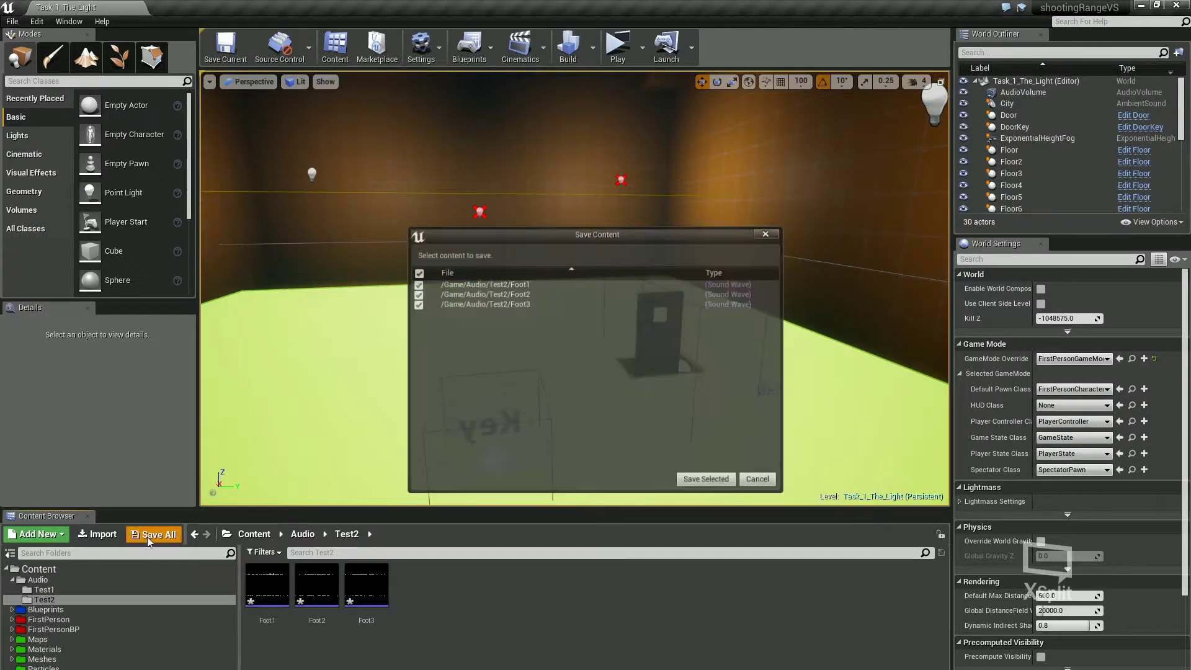
left_click(701, 479)
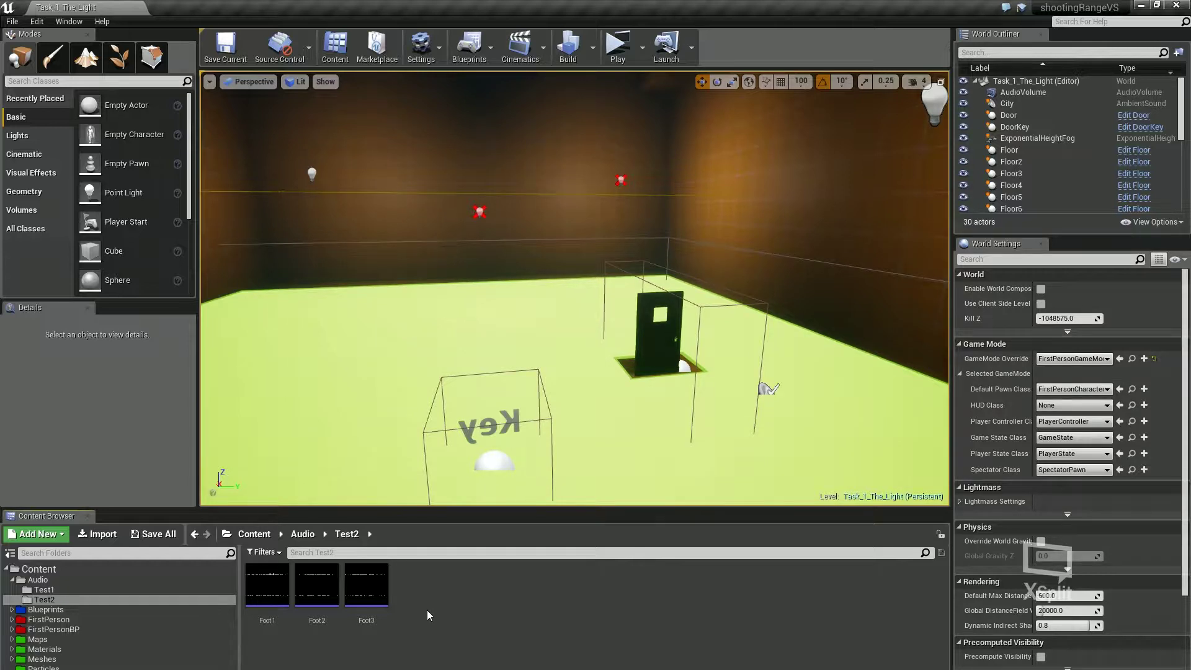
Create a sound cue from the Foot1 sound wave and name it Foot_Cue.
left_click(271, 605)
right_click(271, 605)
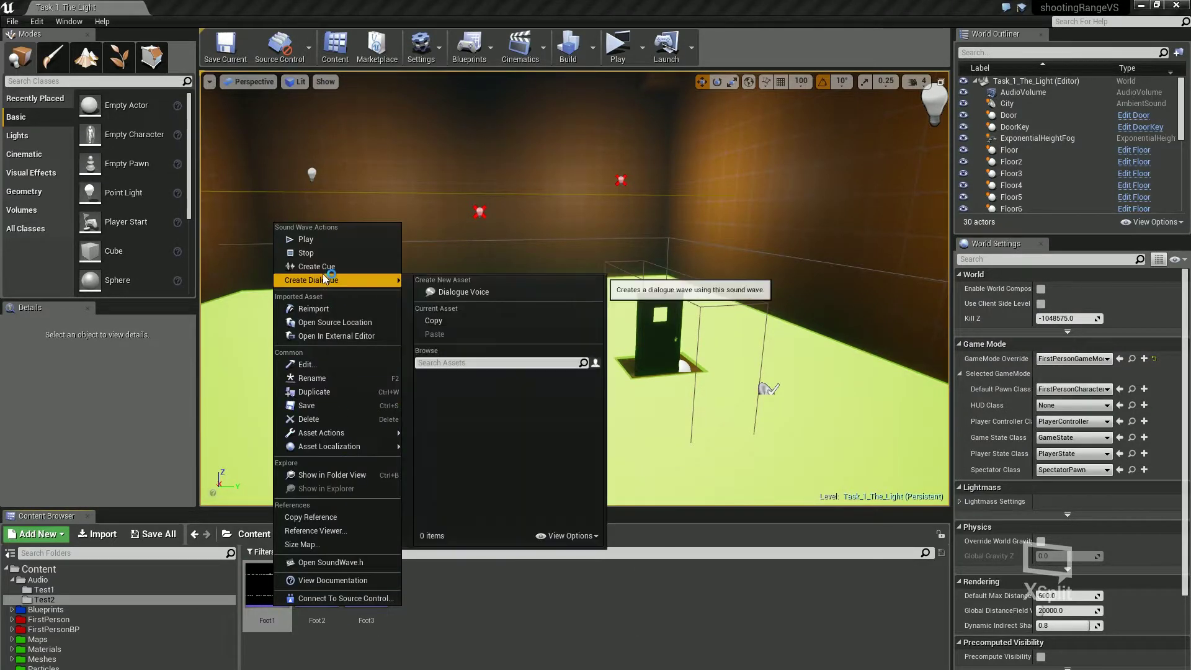
left_click(323, 267)
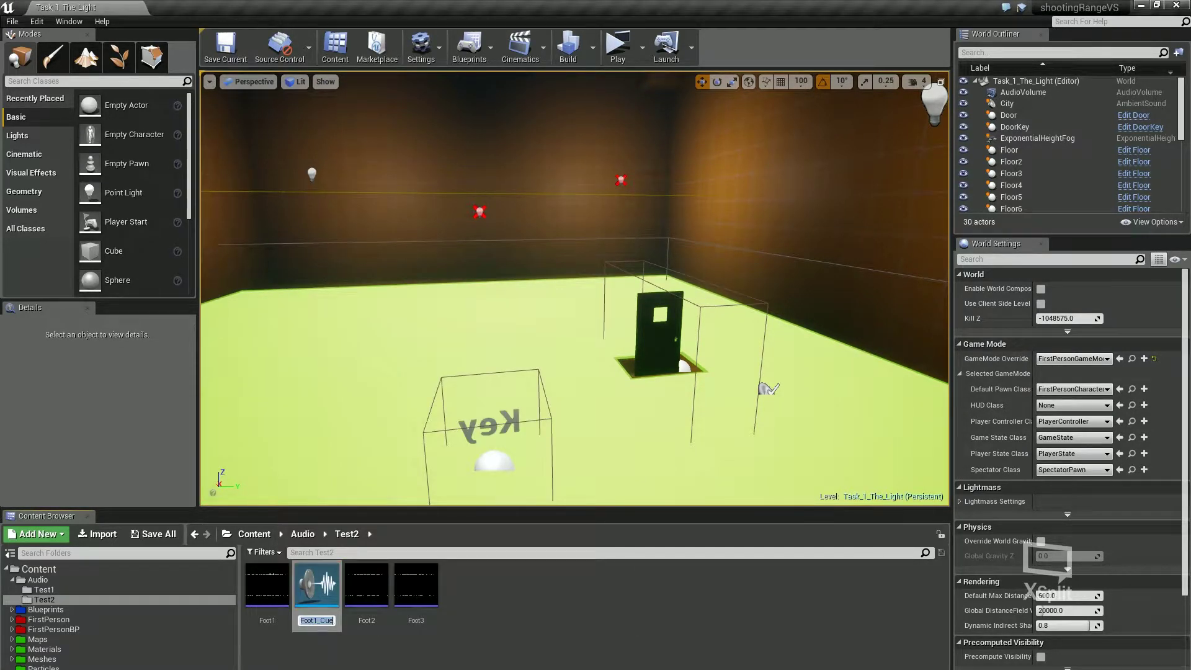
left_click(301, 620)
key("Delete")
key("Return")
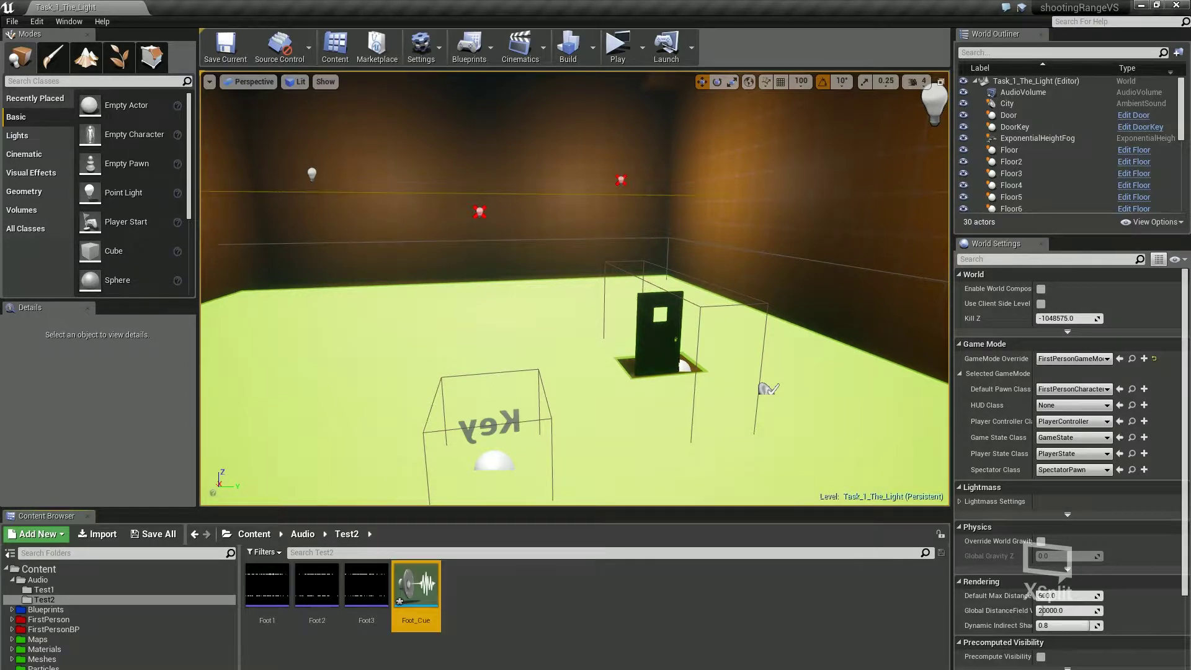
left_click(561, 626)
Play the Foot1, Foot2 and Foot3 sound waves and the Foot_Cue sound cue to compare them.
mouse_move(267, 586)
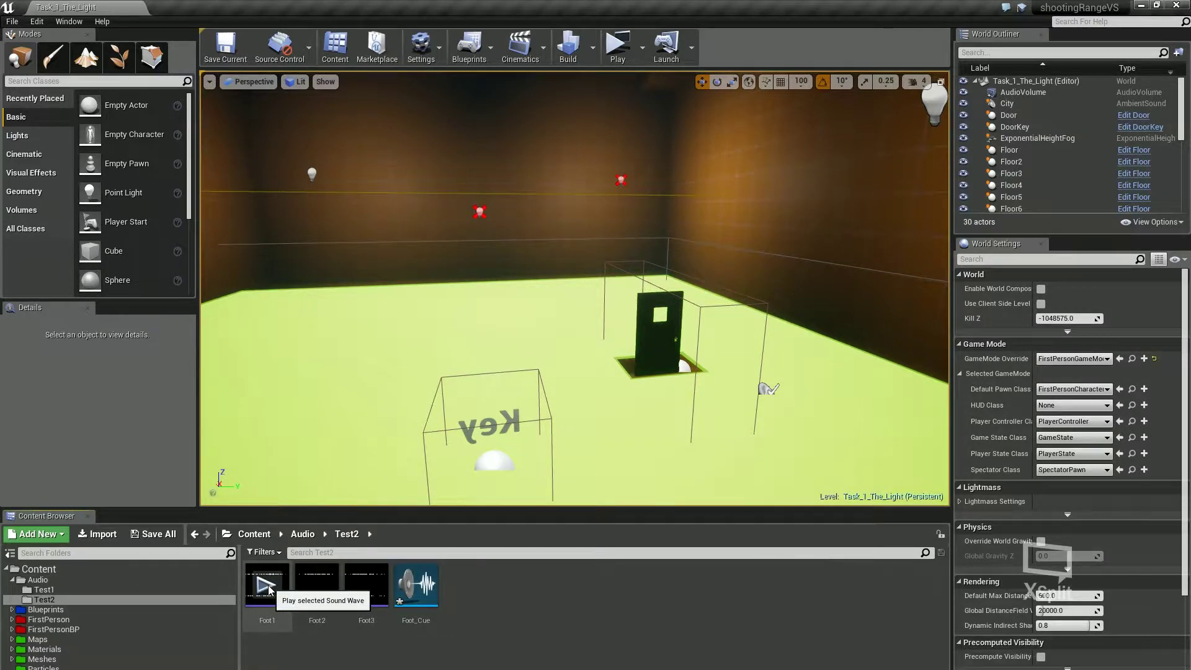
left_click(267, 586)
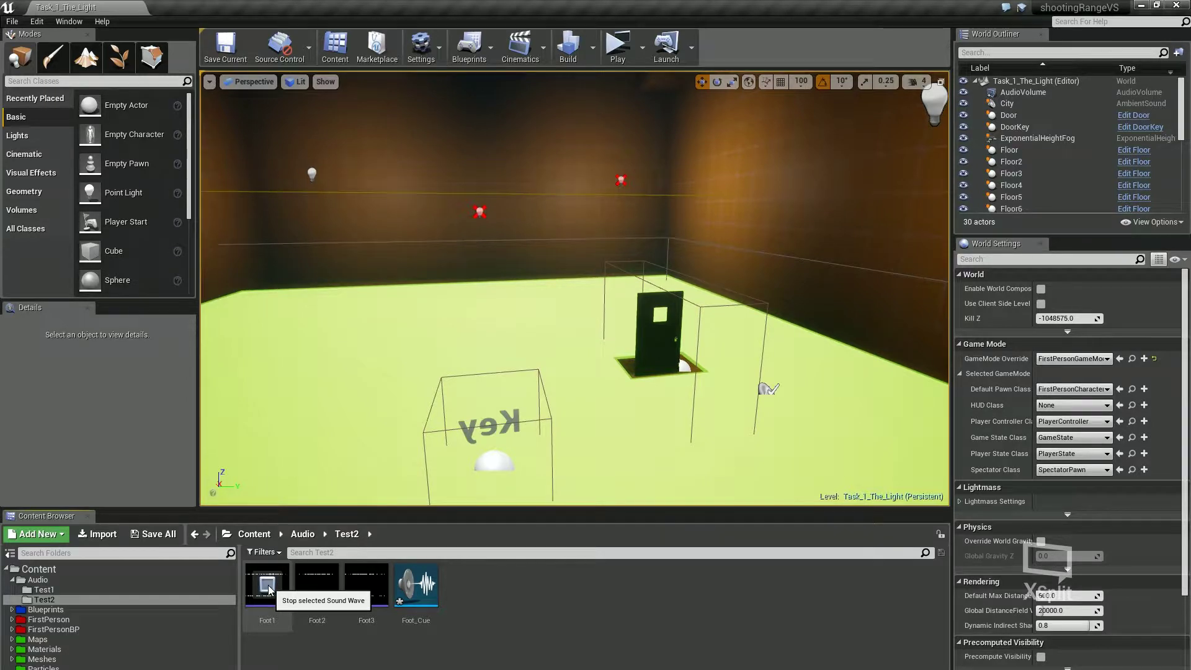
left_click(320, 588)
left_click(364, 583)
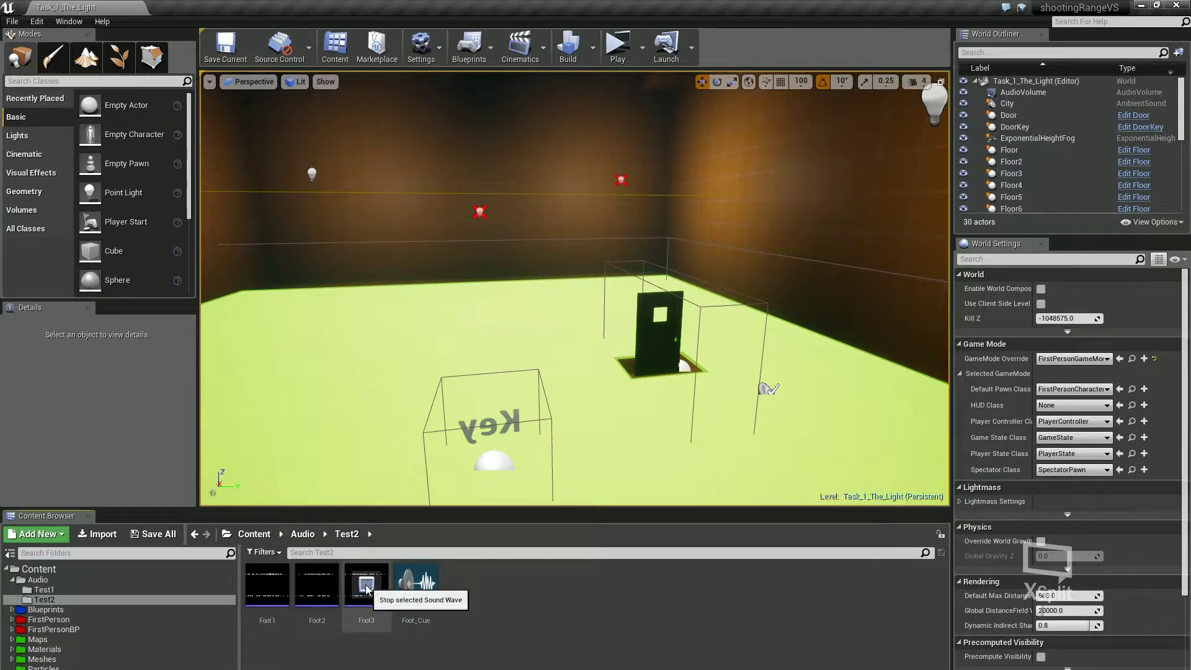
left_click(424, 586)
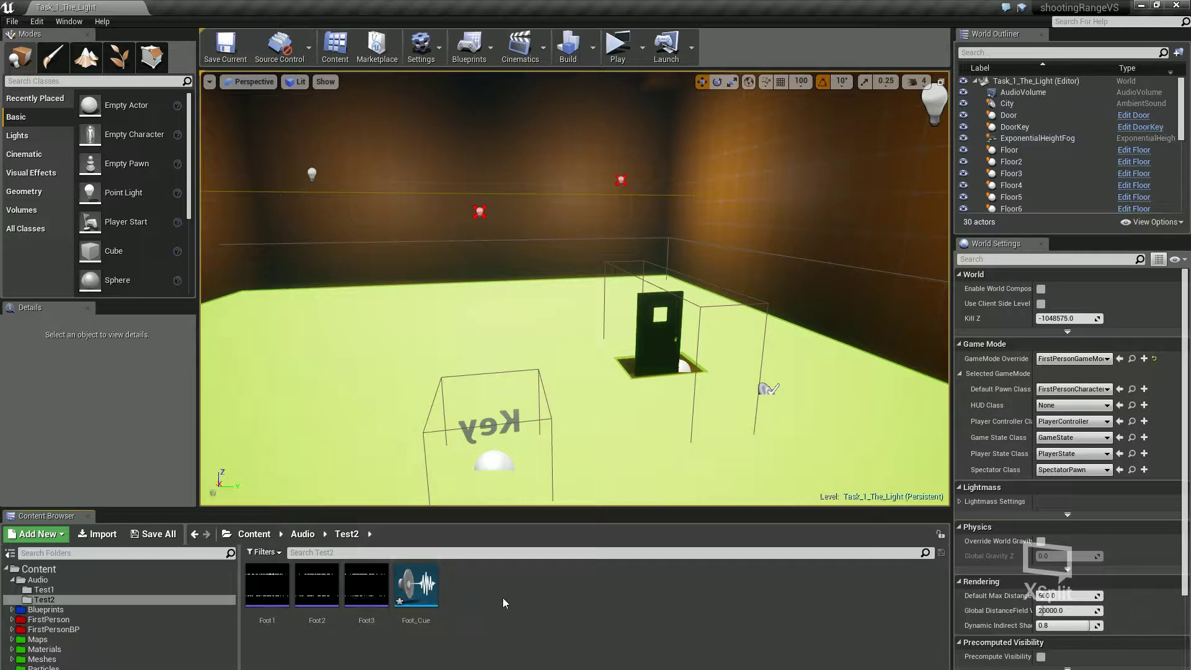
Open the Foot_Cue sound cue and add the Foot2 and Foot3 sound waves to its graph as wave players.
left_click(428, 603)
double_click(427, 603)
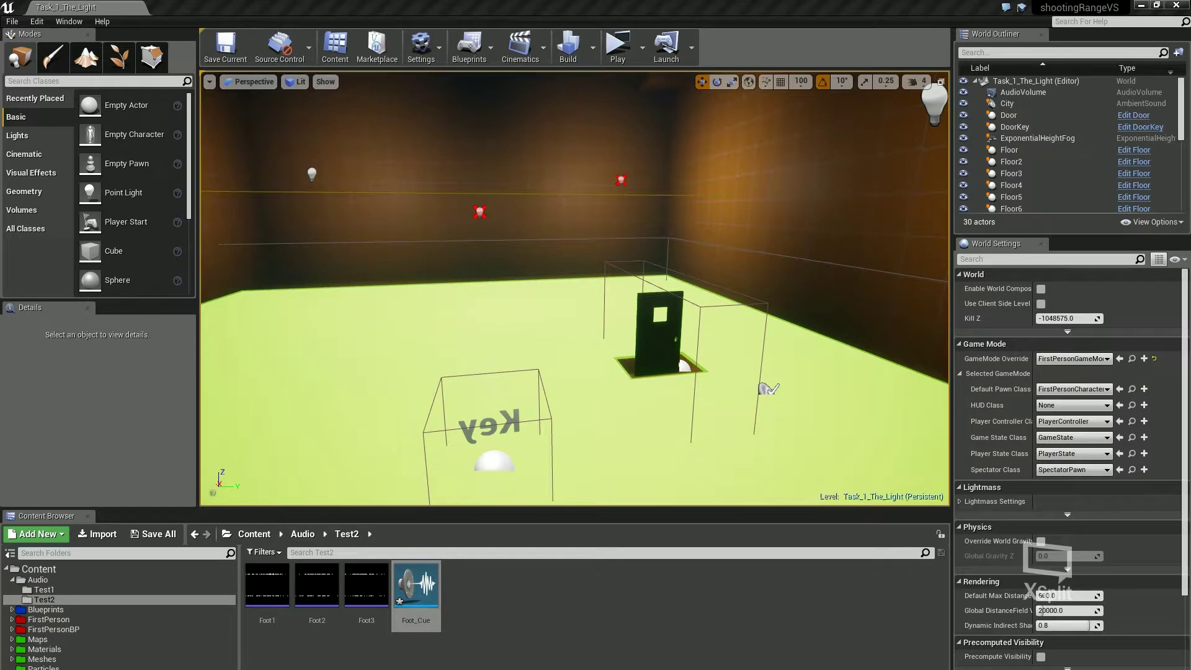
left_click_drag(1190, 197, 869, 1)
left_click_drag(548, 271, 386, 253)
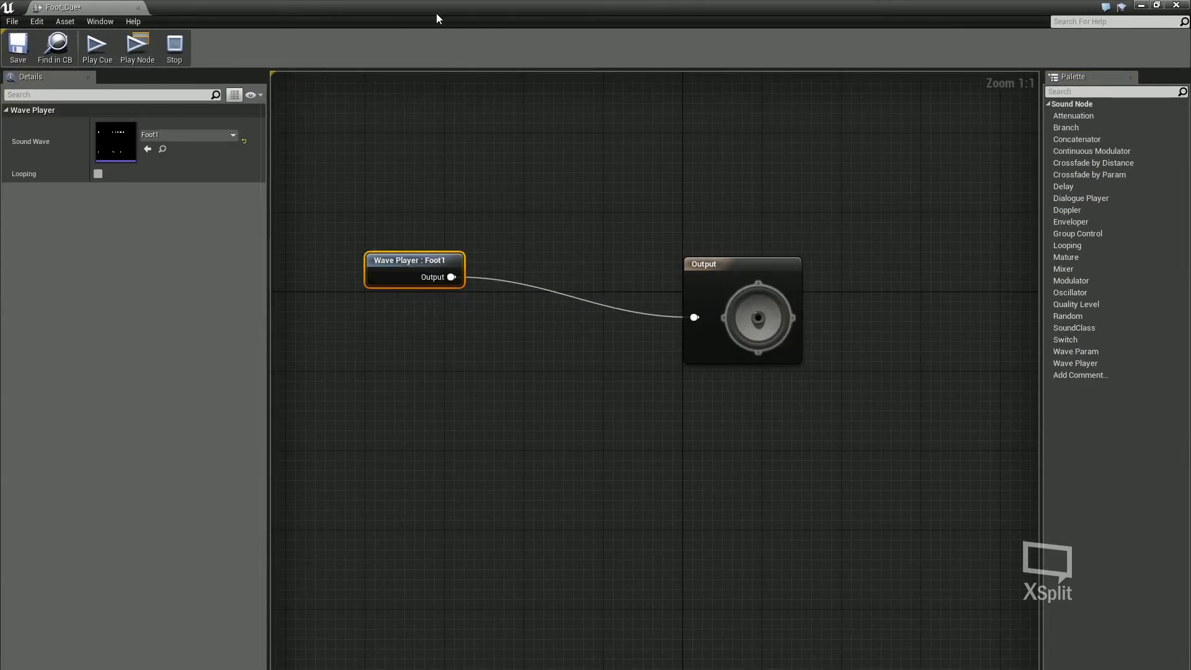
left_click_drag(436, 13, 659, 57)
left_click_drag(317, 614, 495, 442)
left_click_drag(374, 592, 645, 465)
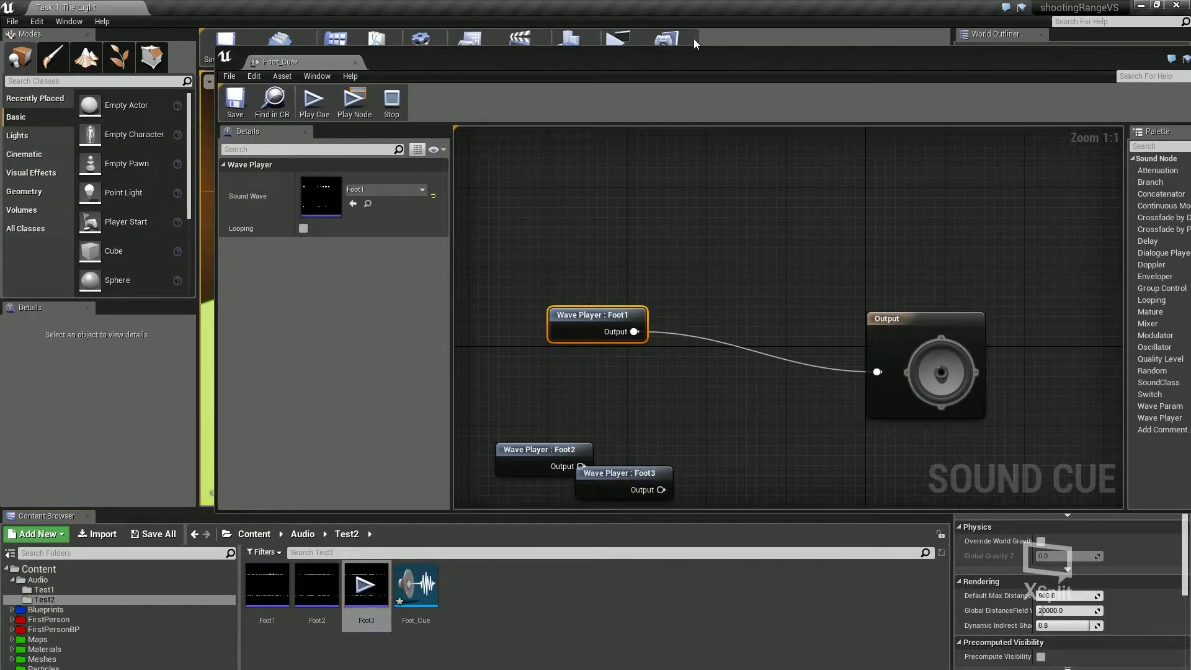
Line up the Foot2 and Foot3 wave players in a column below Foot1 and move the Output node farther from them.
left_click_drag(684, 63, 574, 1)
left_click_drag(356, 394, 410, 340)
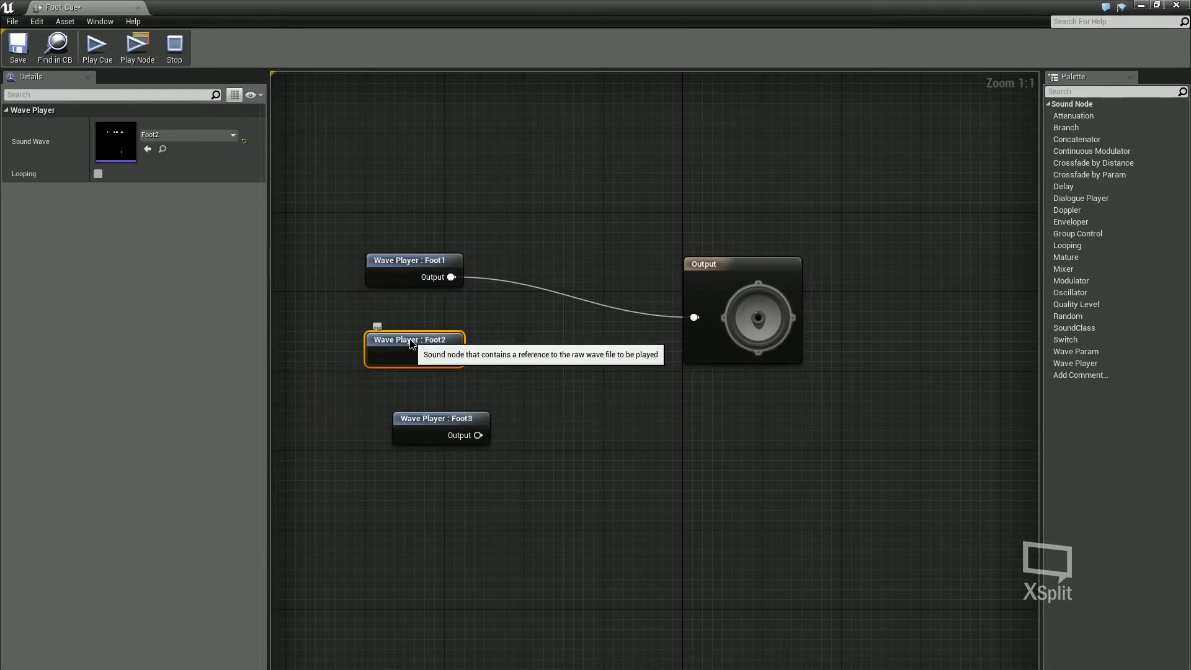
left_click_drag(425, 418, 397, 429)
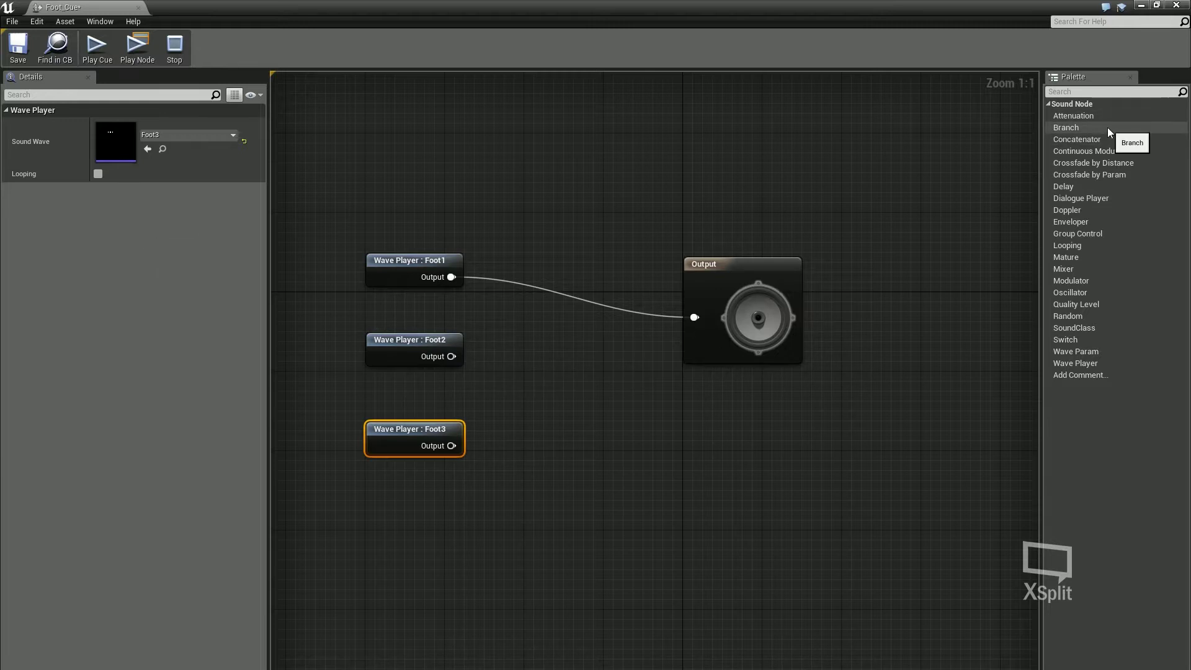
left_click_drag(713, 277, 776, 245)
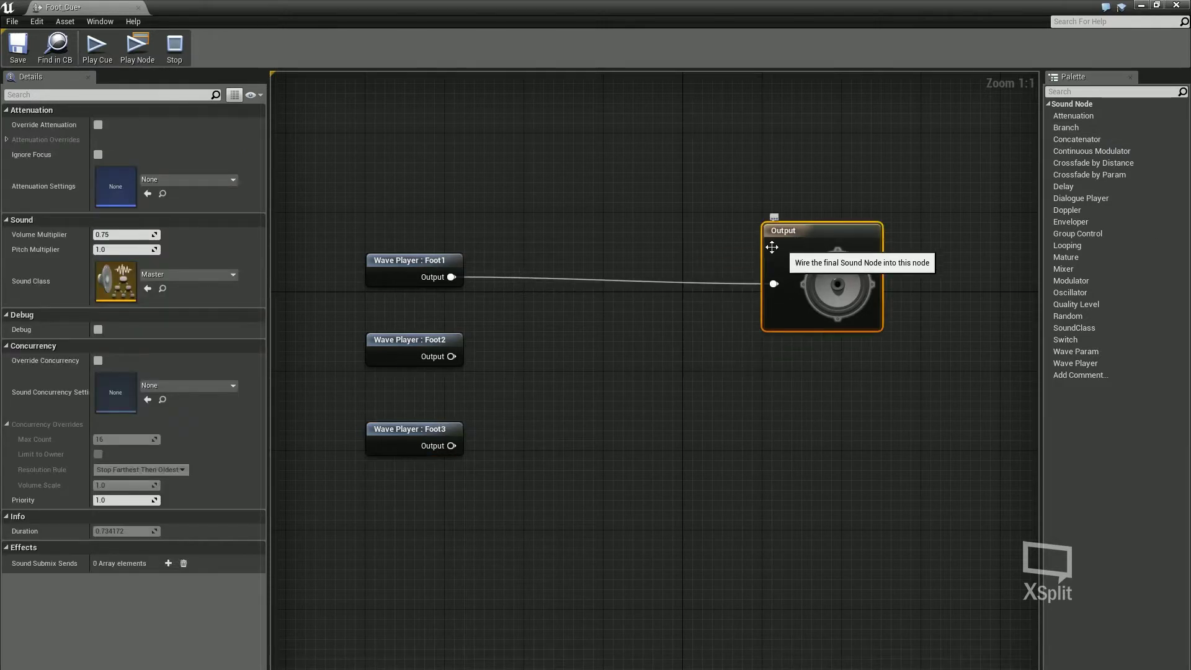
left_click(427, 166)
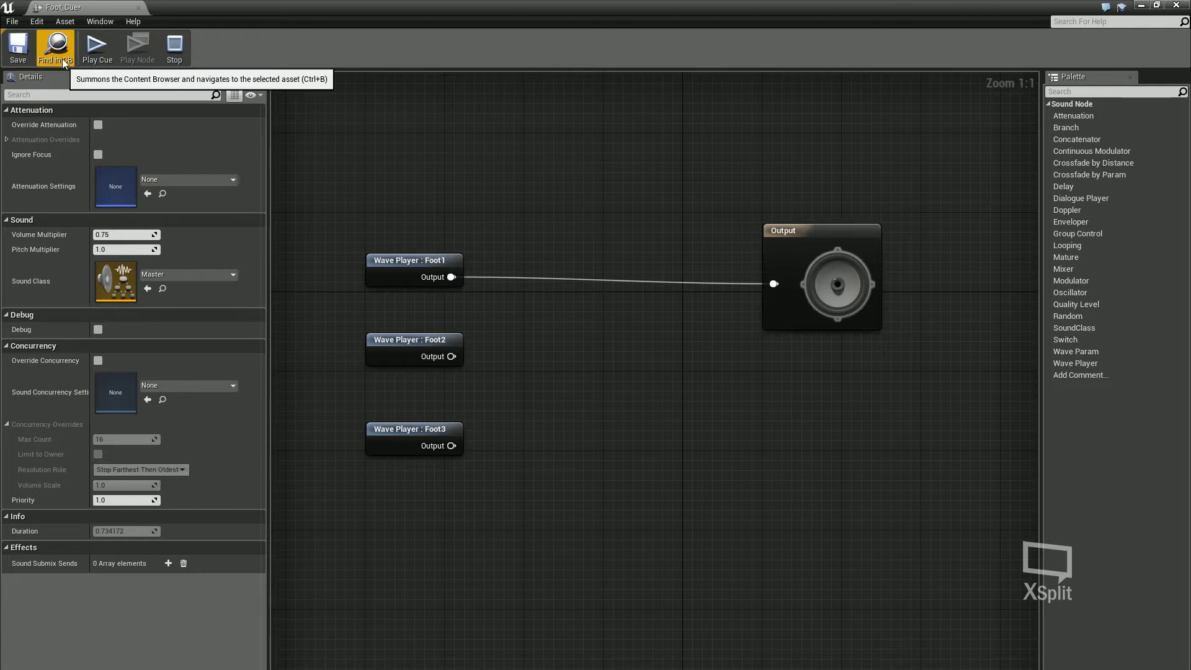
Play the cue with only the Foot1 wave player connected and select that wave player.
left_click(97, 49)
left_click(97, 50)
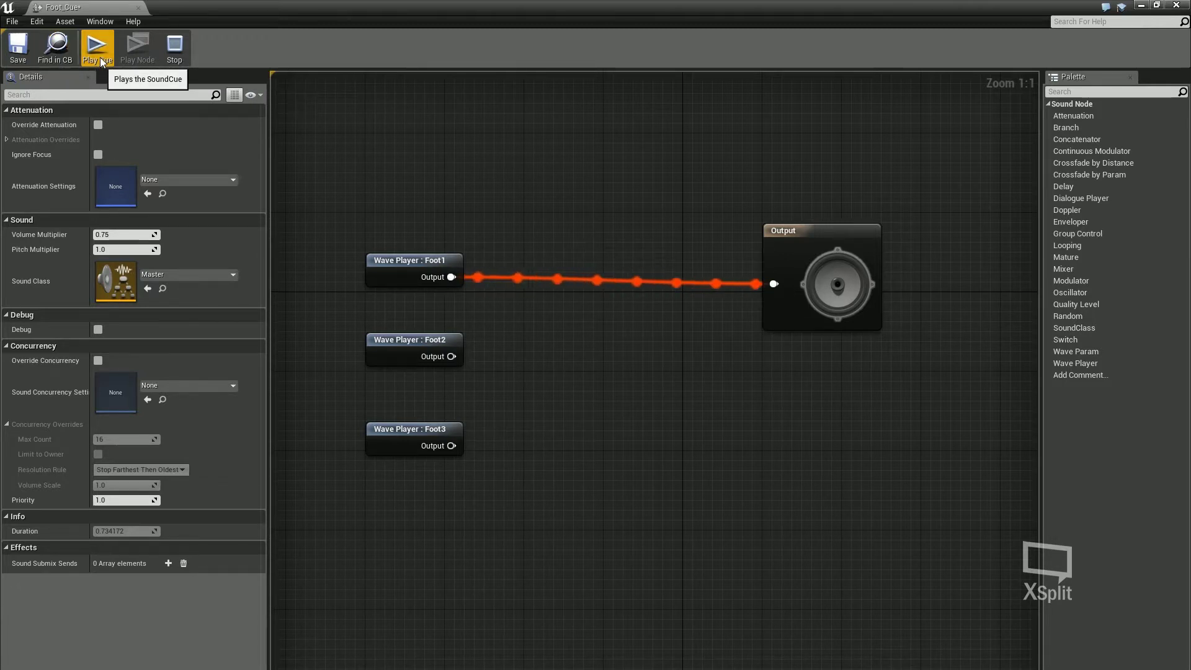
left_click(403, 258)
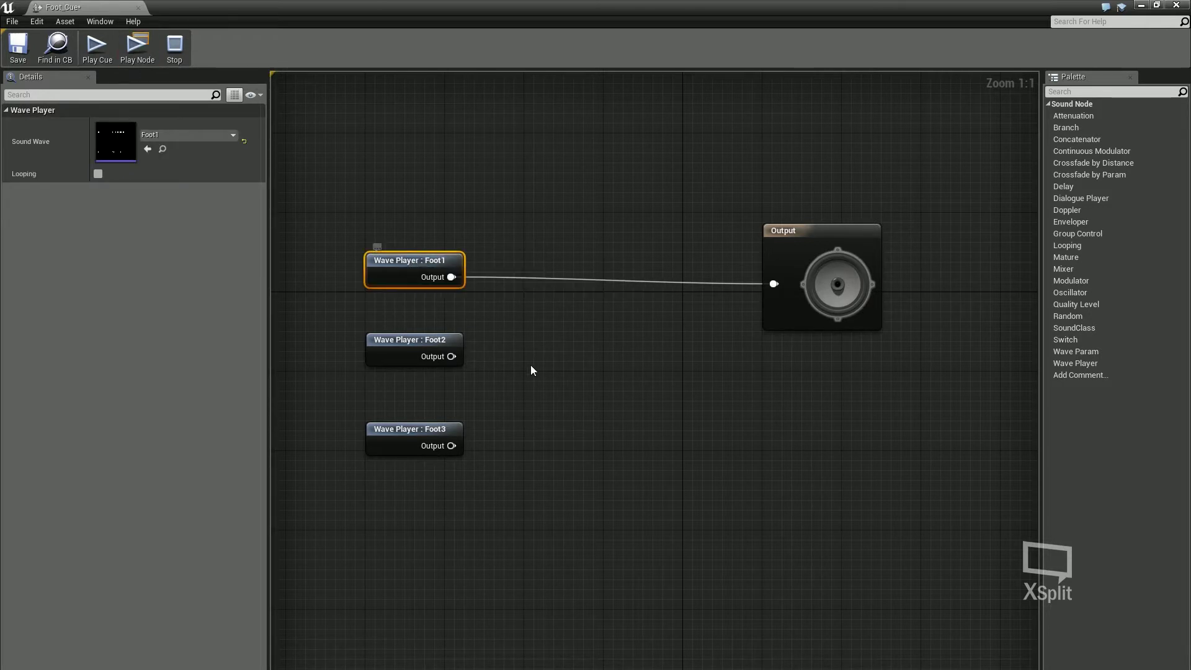
Add a Random node between the wave players and the Output node.
right_click(567, 346)
type("random")
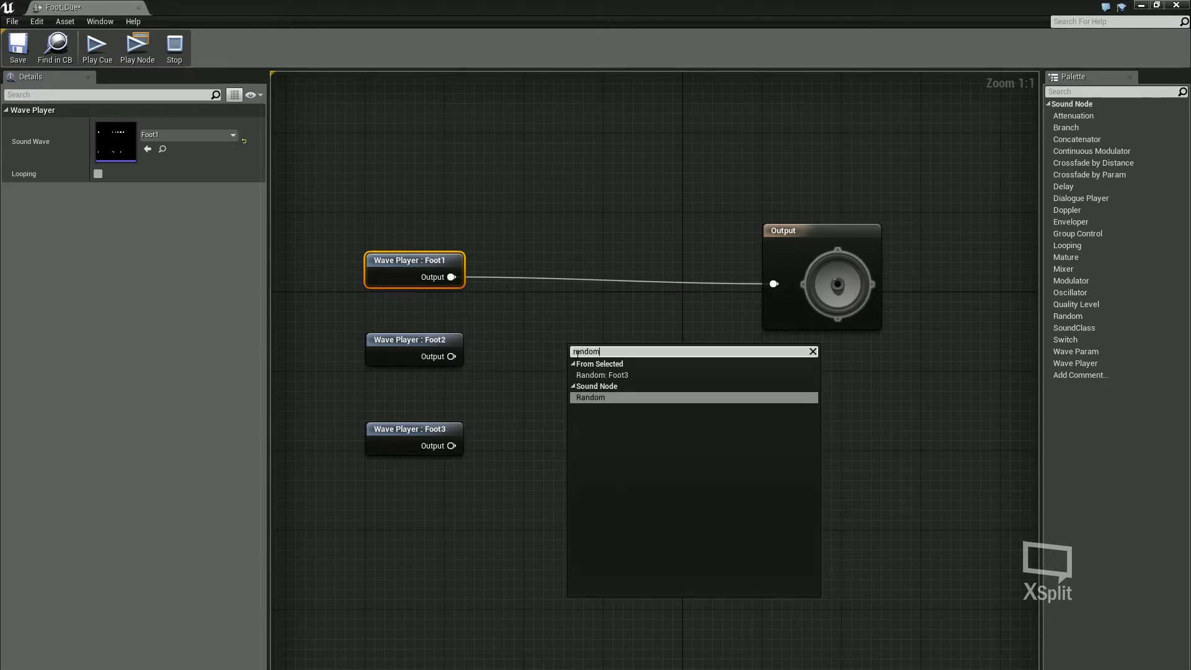
key("Return")
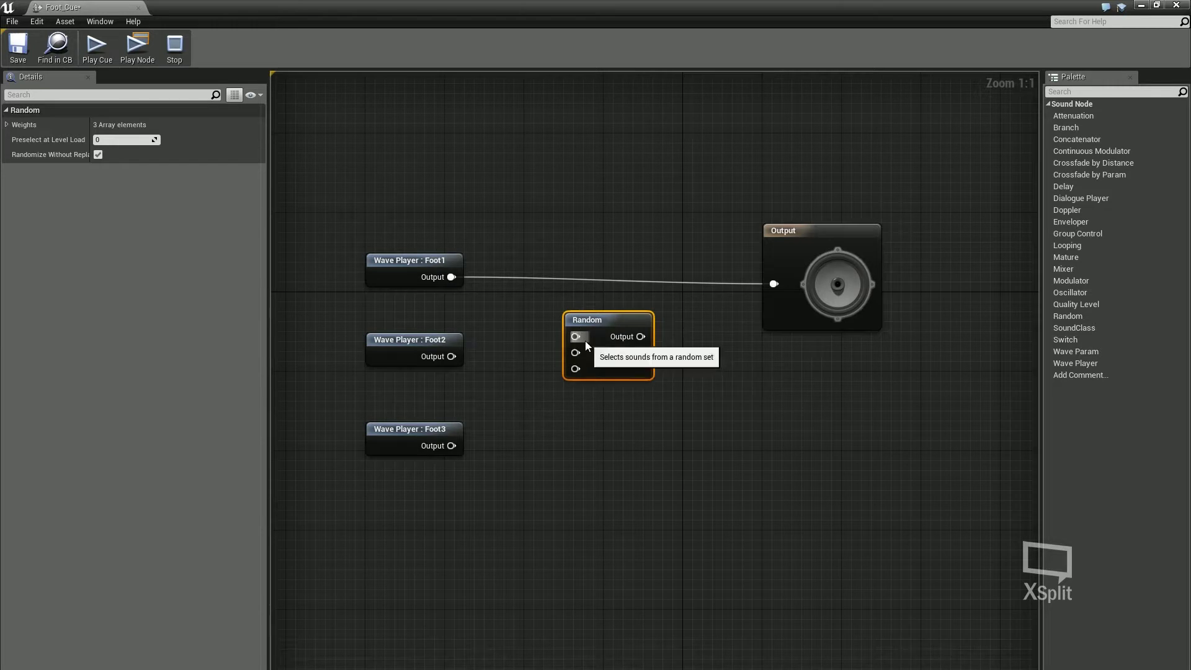
left_click(642, 360)
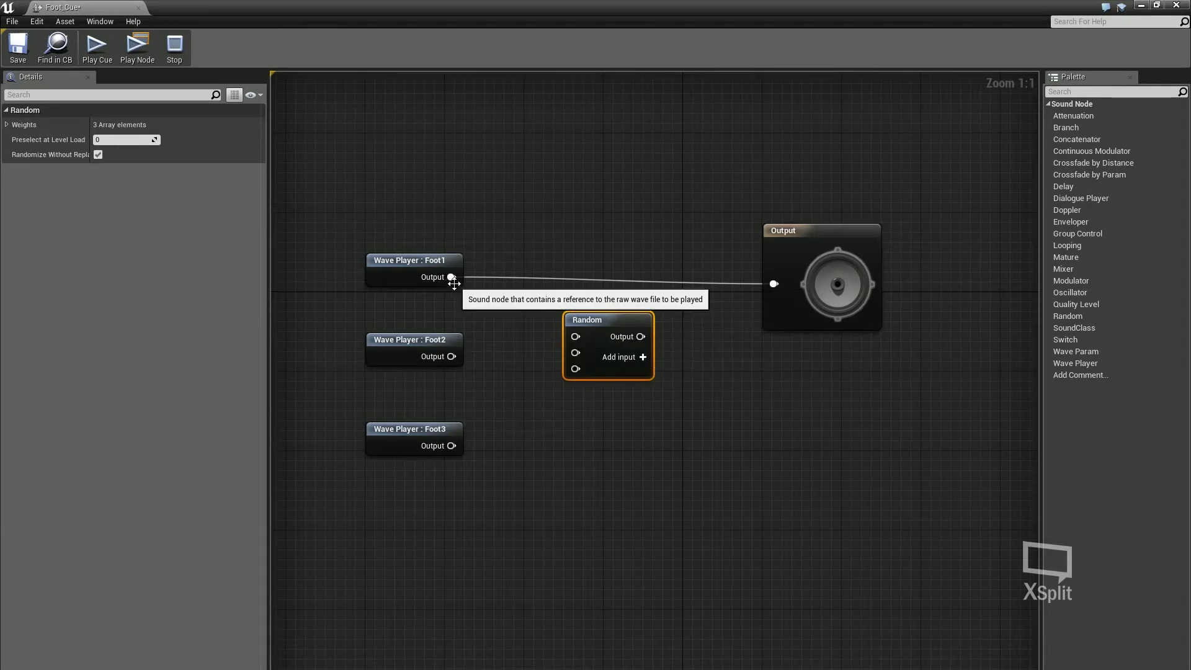
Connect the Foot1, Foot2 and Foot3 wave players to the Random node's inputs and its output to the Output node.
left_click_drag(451, 276, 575, 336)
left_click_drag(451, 356, 584, 355)
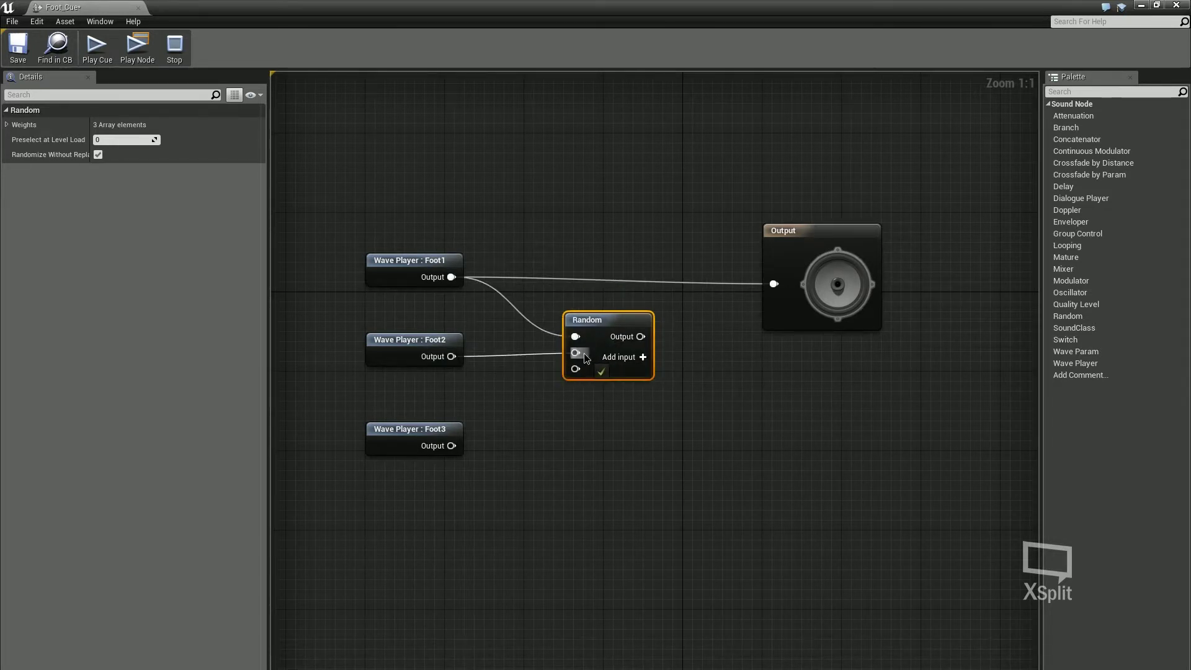
left_click_drag(437, 445, 578, 370)
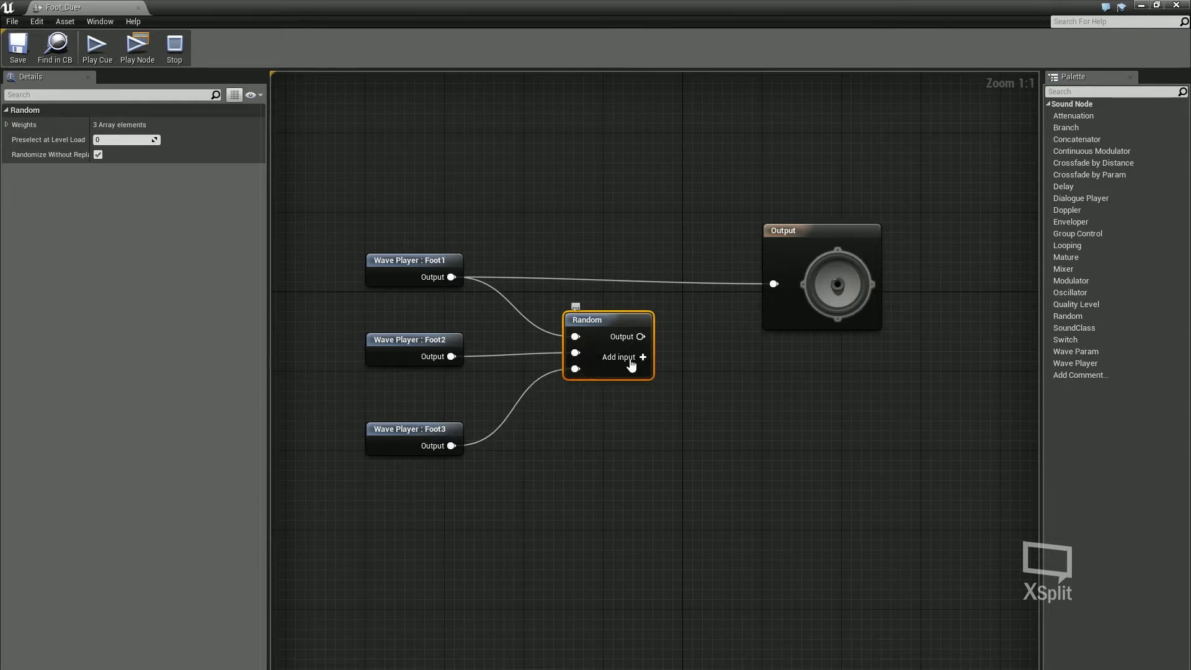
left_click_drag(640, 337, 774, 283)
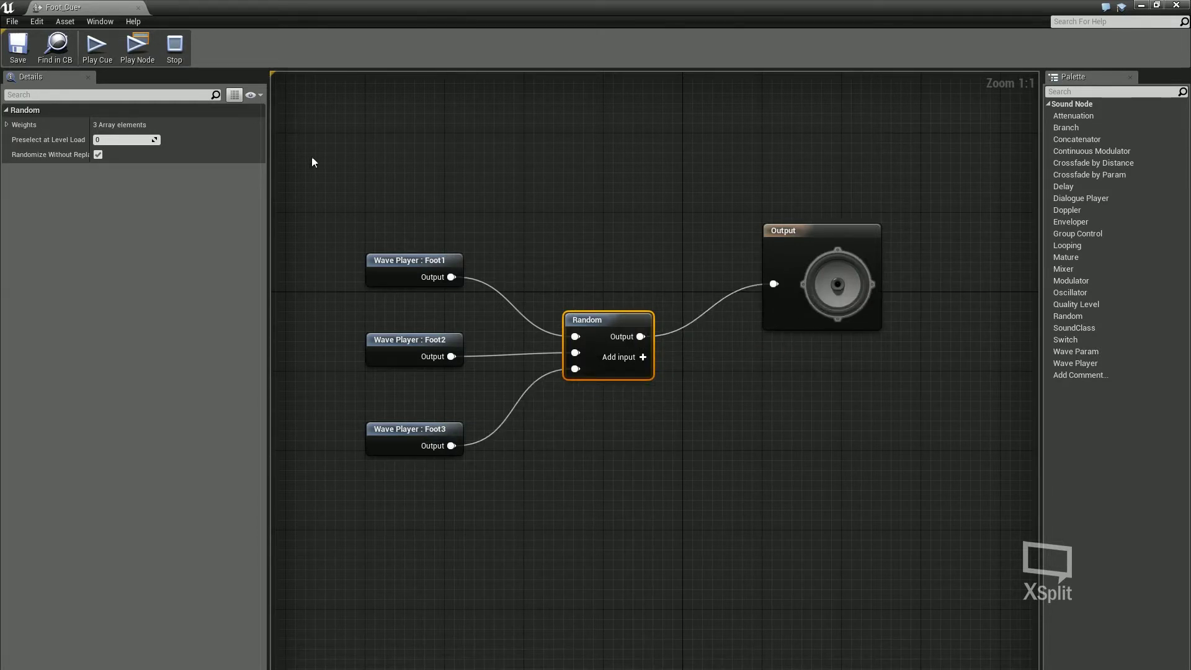
left_click_drag(608, 323, 608, 293)
left_click(564, 199)
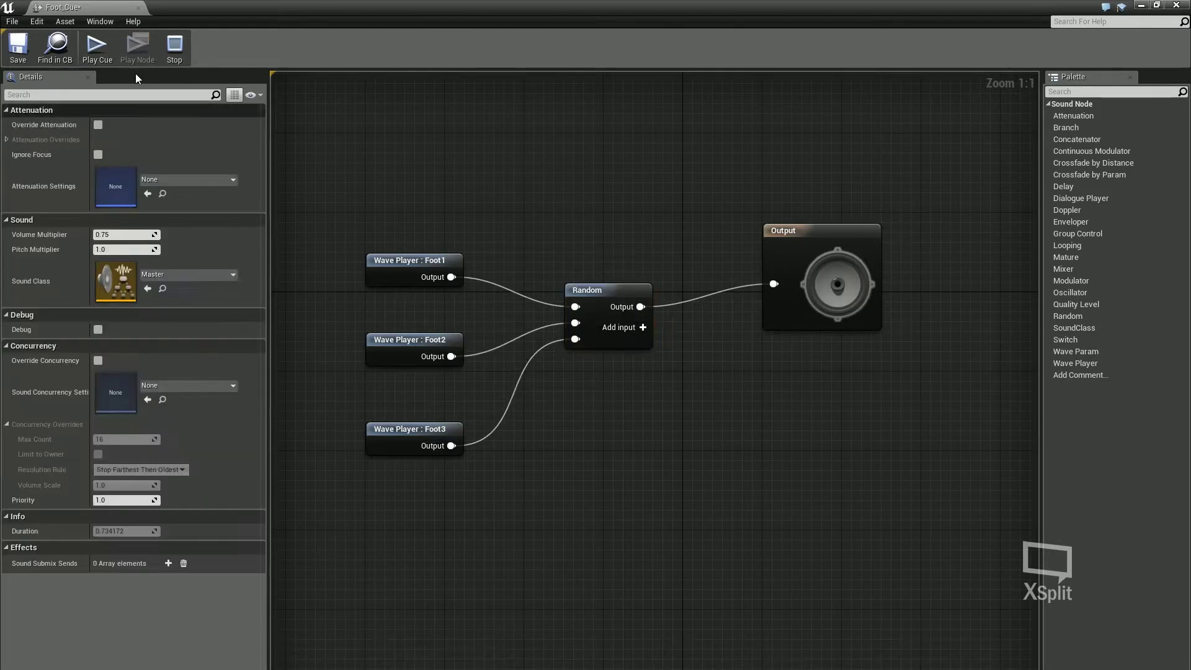
Play the cue repeatedly to check the random selection among the three footstep sounds.
left_click(99, 50)
left_click(104, 56)
left_click(103, 56)
left_click(103, 56)
left_click(103, 55)
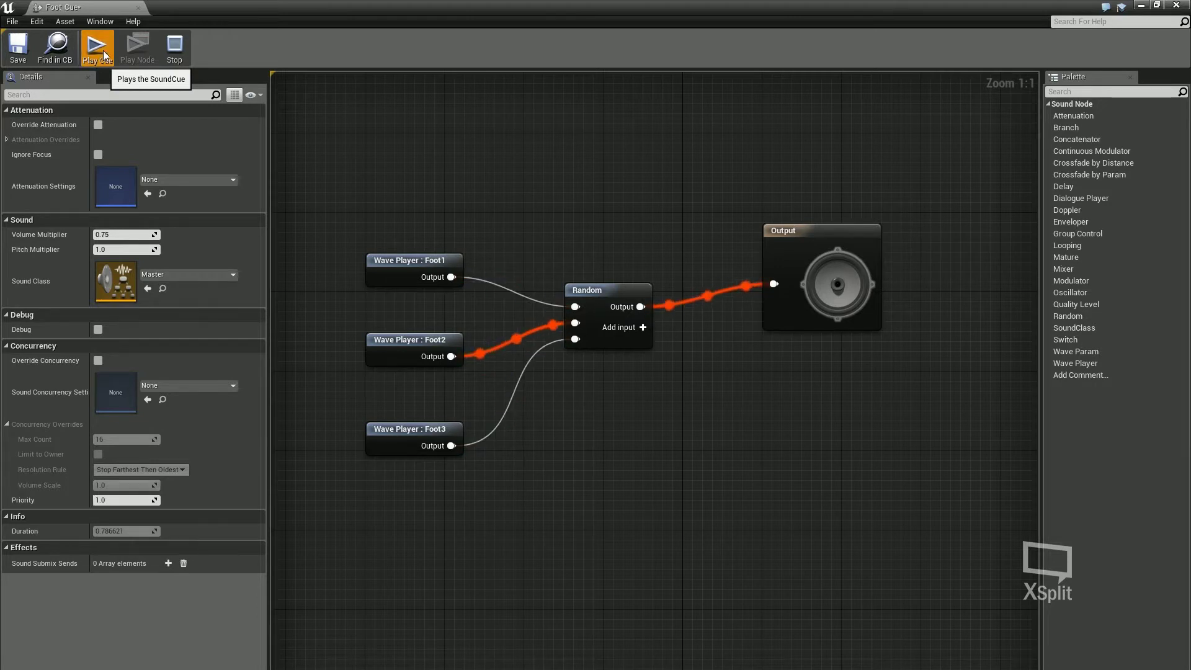
left_click(103, 56)
left_click(104, 56)
left_click(103, 56)
left_click(104, 55)
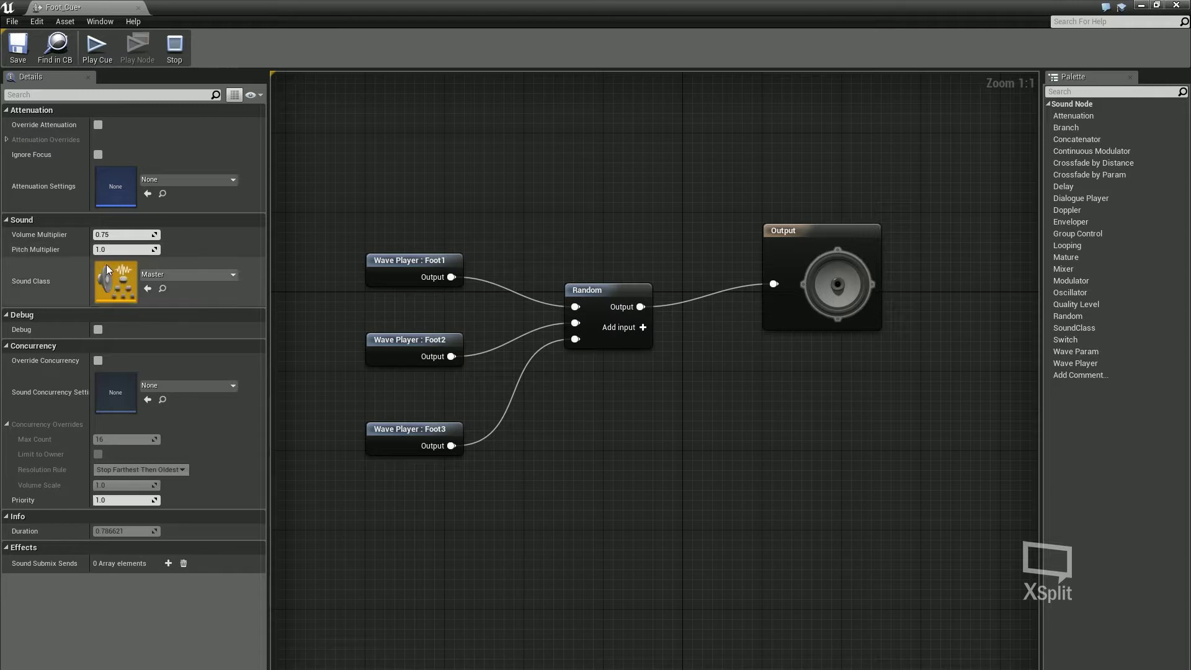
Try a Volume Multiplier of 2.0 on the sound cue, play it, and raise the multiplier to 4.0.
left_click(120, 234)
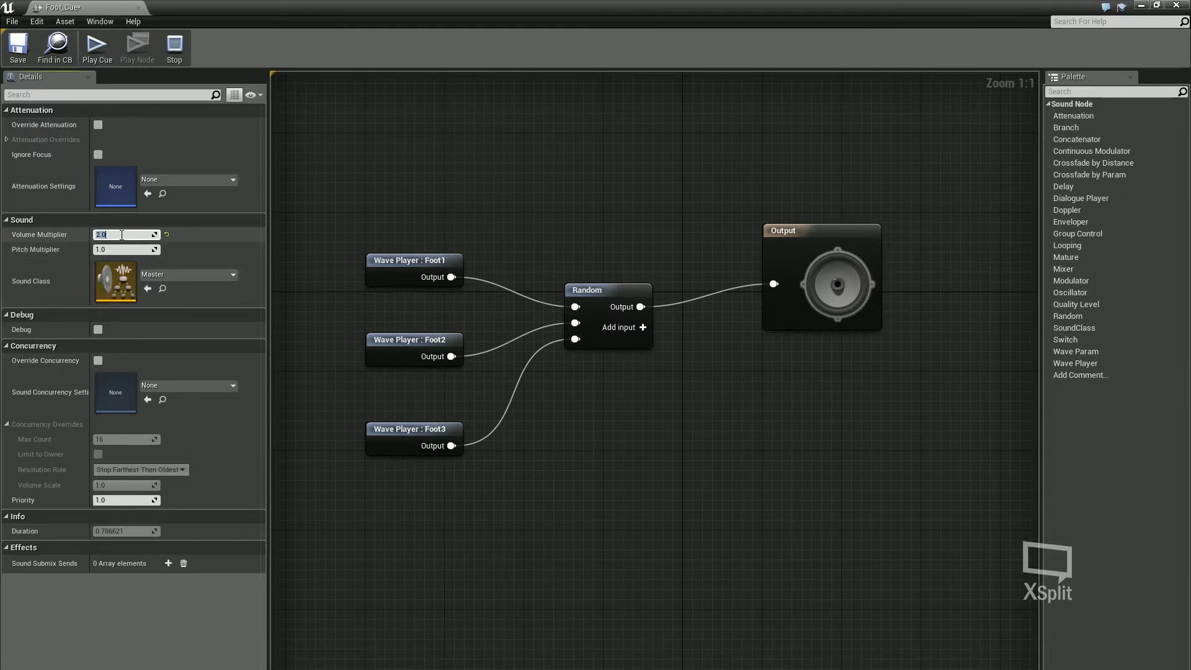
left_click(98, 55)
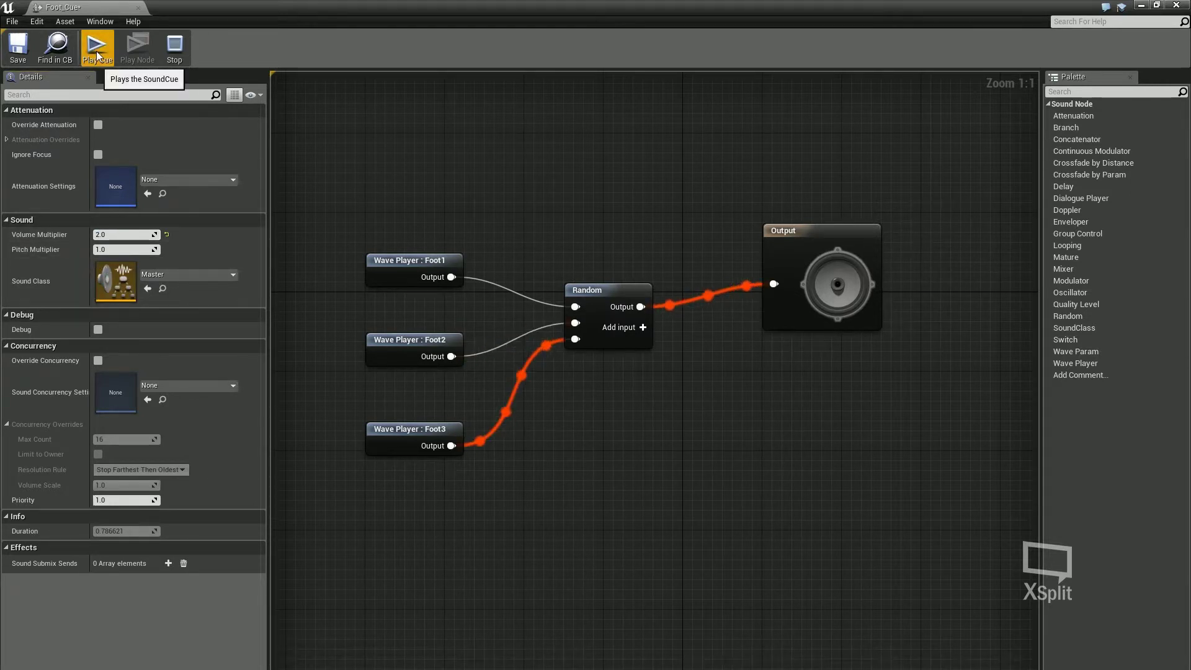
left_click(109, 235)
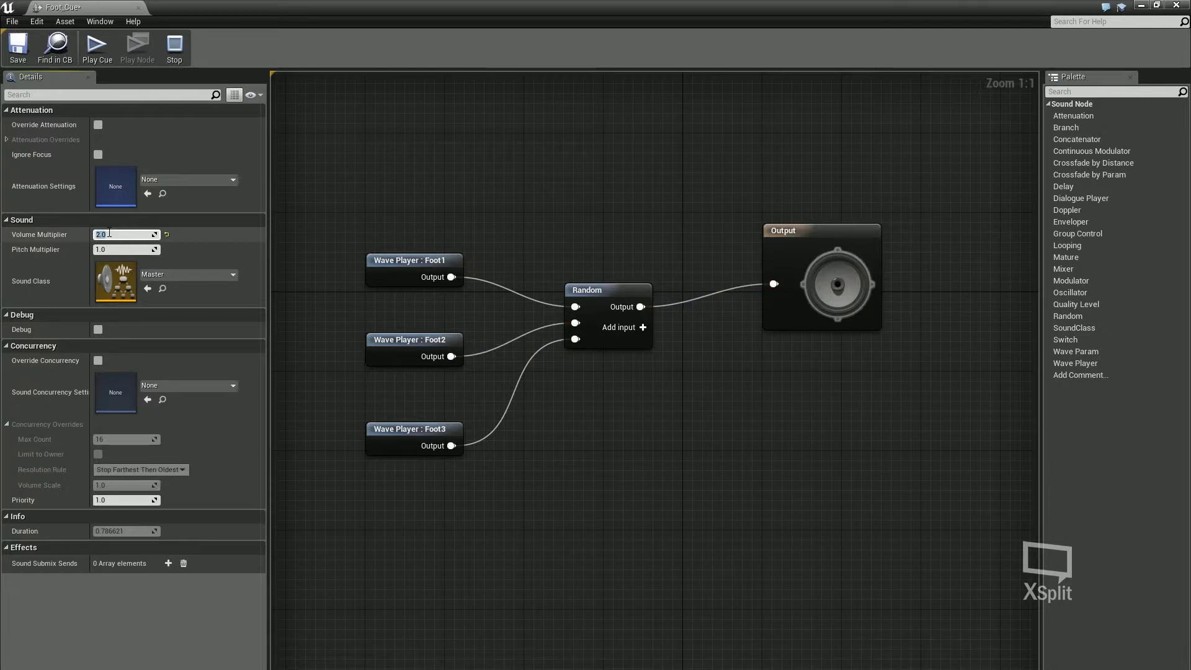
Play the cue several times to judge the footsteps at the raised volume.
left_click(96, 60)
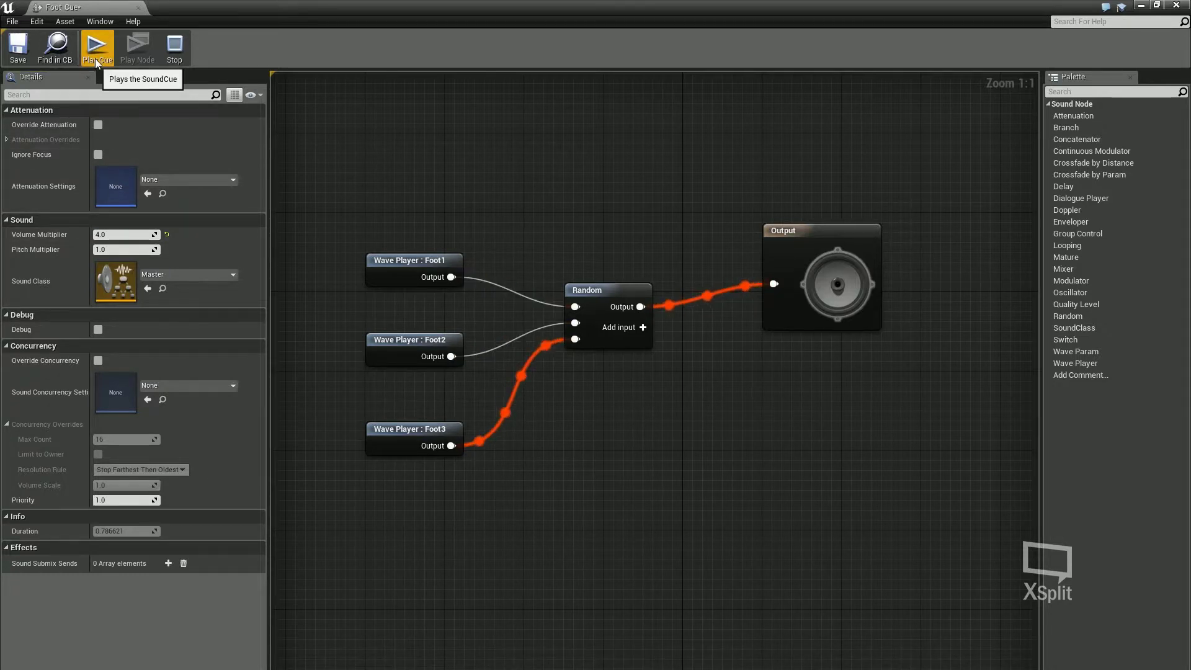
left_click(95, 58)
left_click(95, 59)
left_click(95, 58)
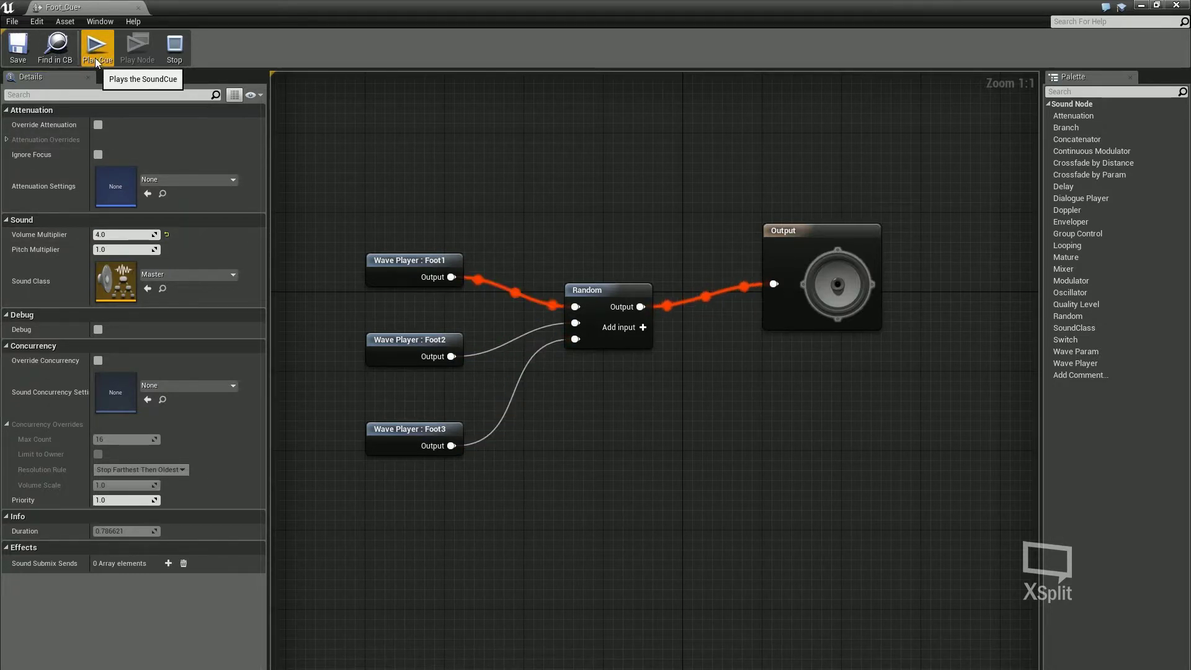
left_click(95, 59)
left_click(95, 59)
left_click(95, 59)
left_click(95, 59)
left_click(95, 59)
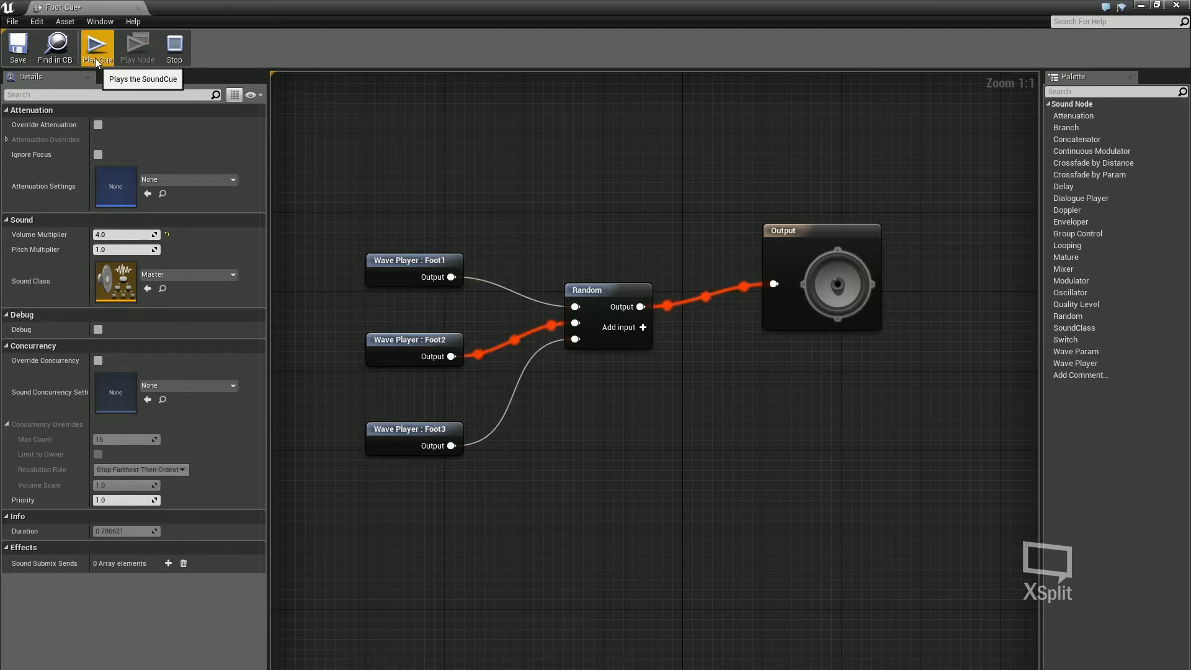
left_click(95, 59)
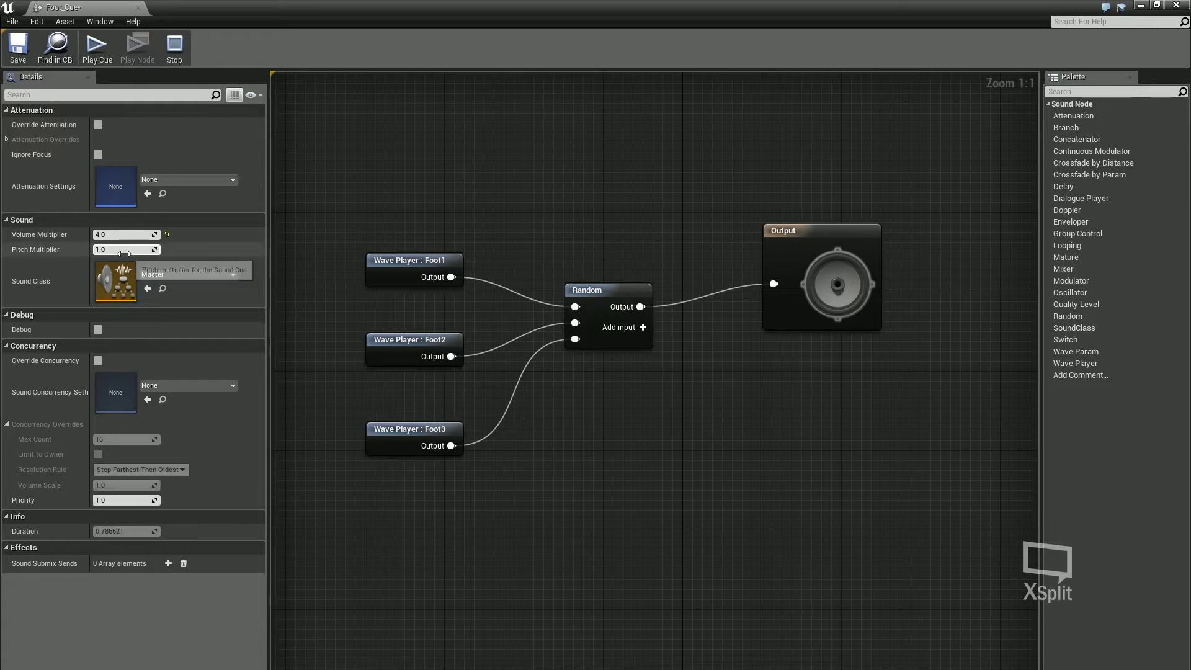
Save the Foot_Cue sound cue and close its editor.
left_click(27, 58)
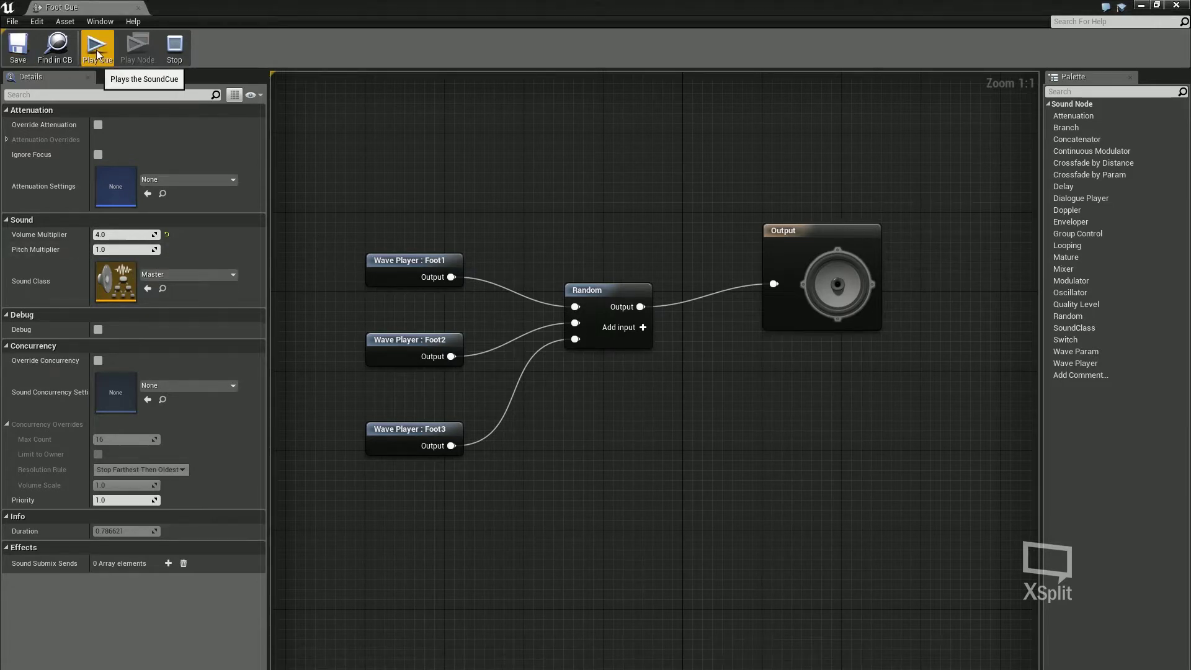
left_click(138, 8)
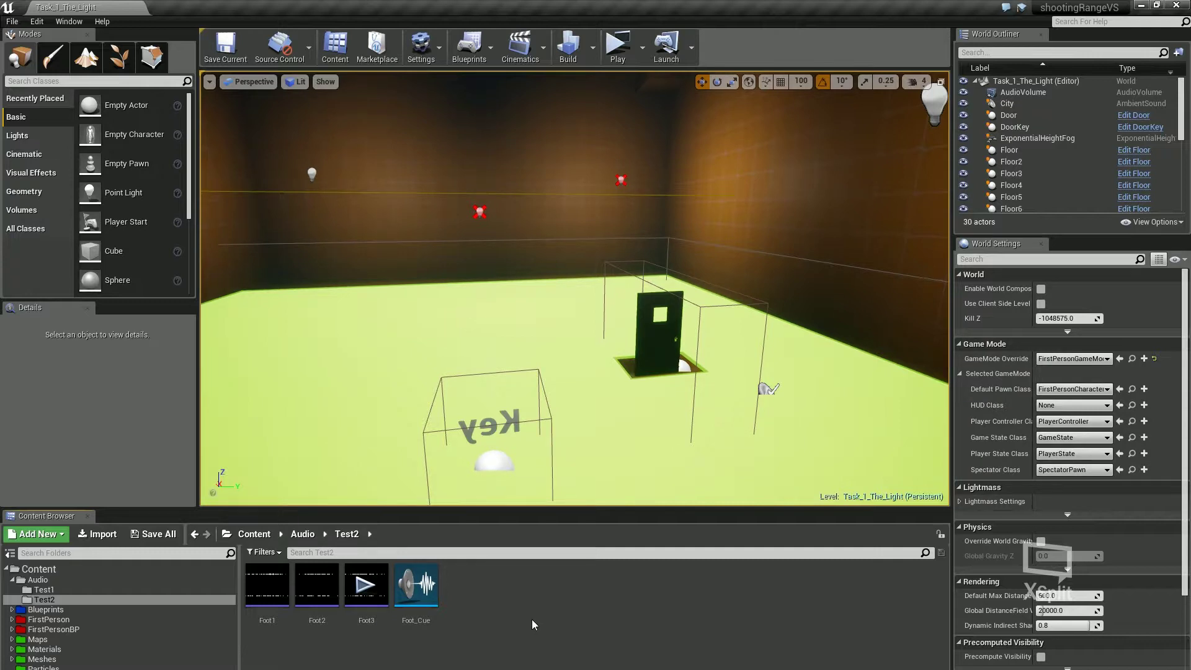
Open the FirstPerson_Run animation from the Animations folder inside FirstPerson.
left_click(46, 620)
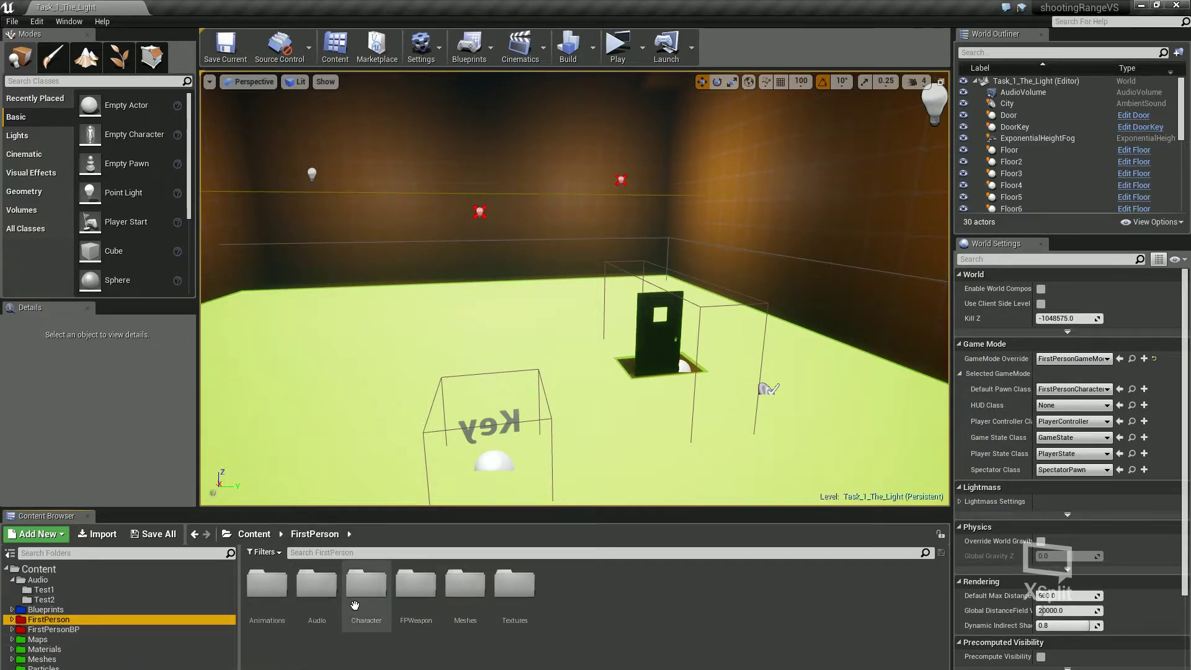
double_click(268, 586)
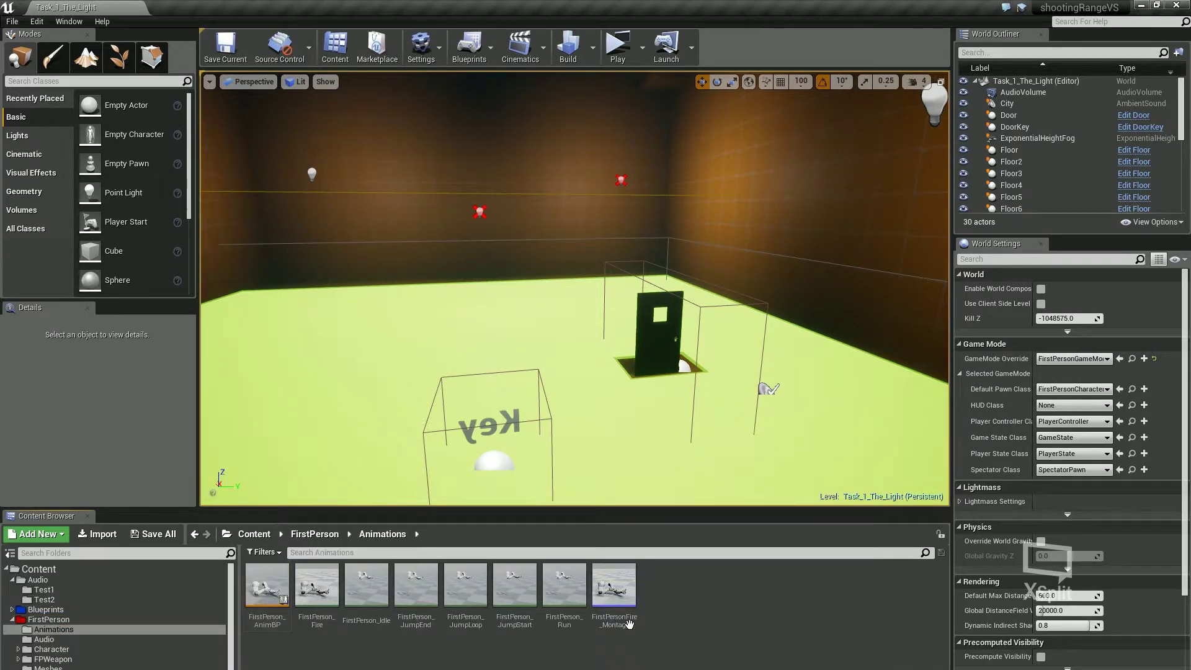
double_click(571, 602)
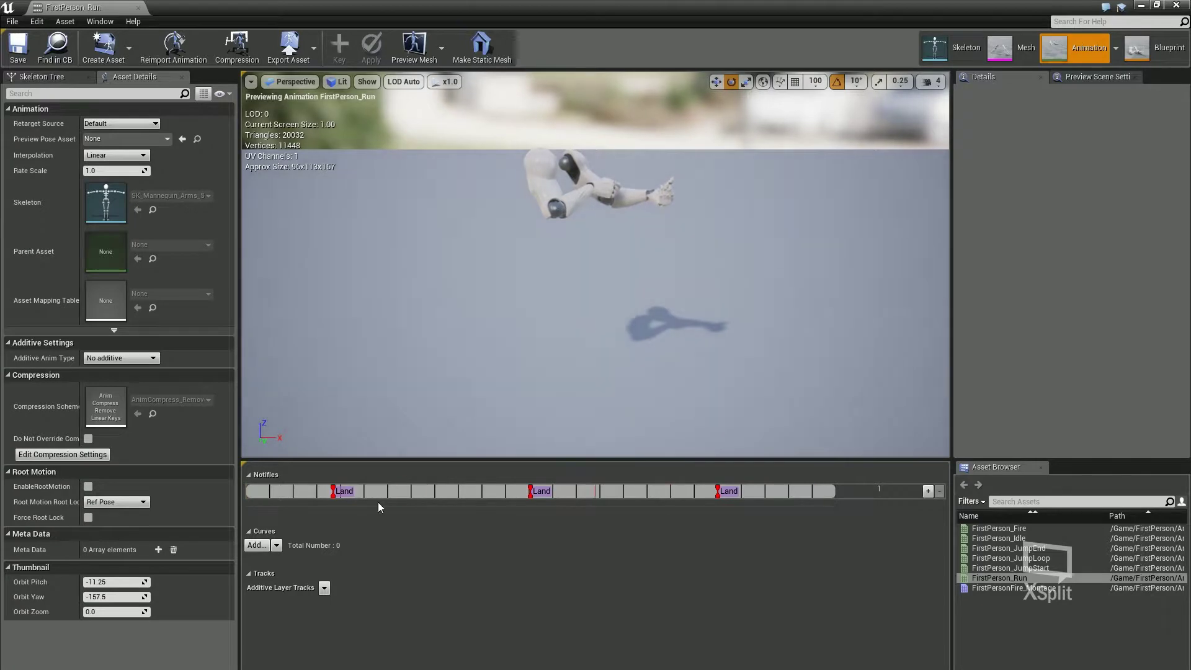
Delete the three Land notifies from the FirstPerson_Run animation's notify track.
left_click(349, 492)
key("Delete")
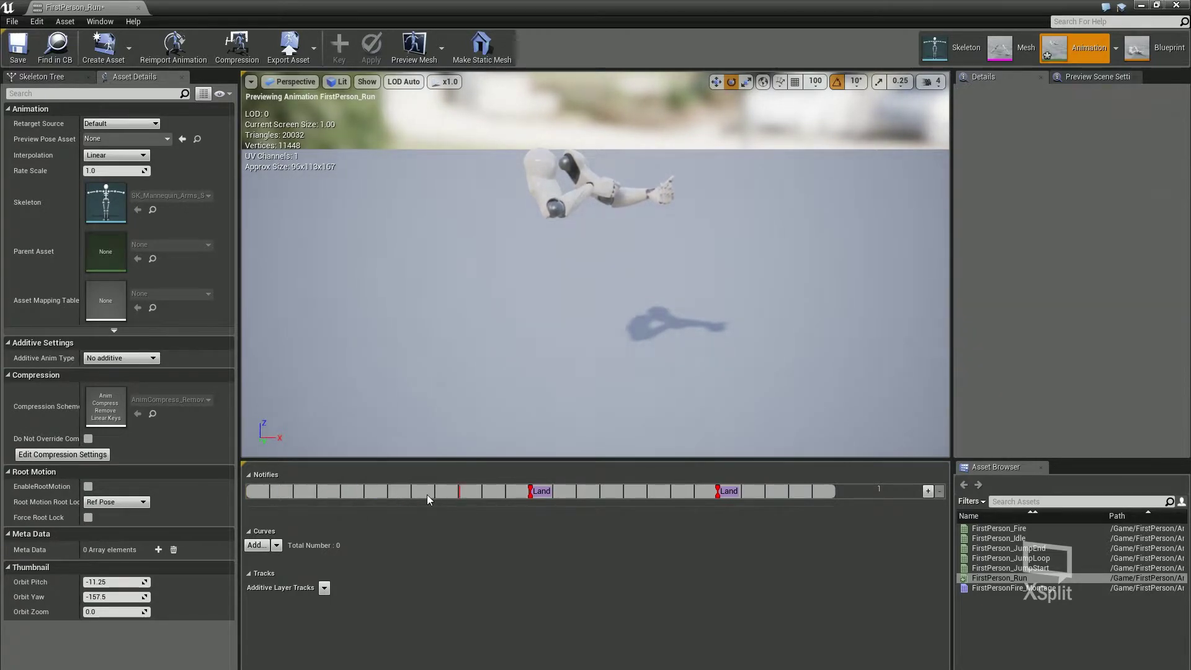
left_click(550, 492)
key("Delete")
left_click(725, 490)
key("Delete")
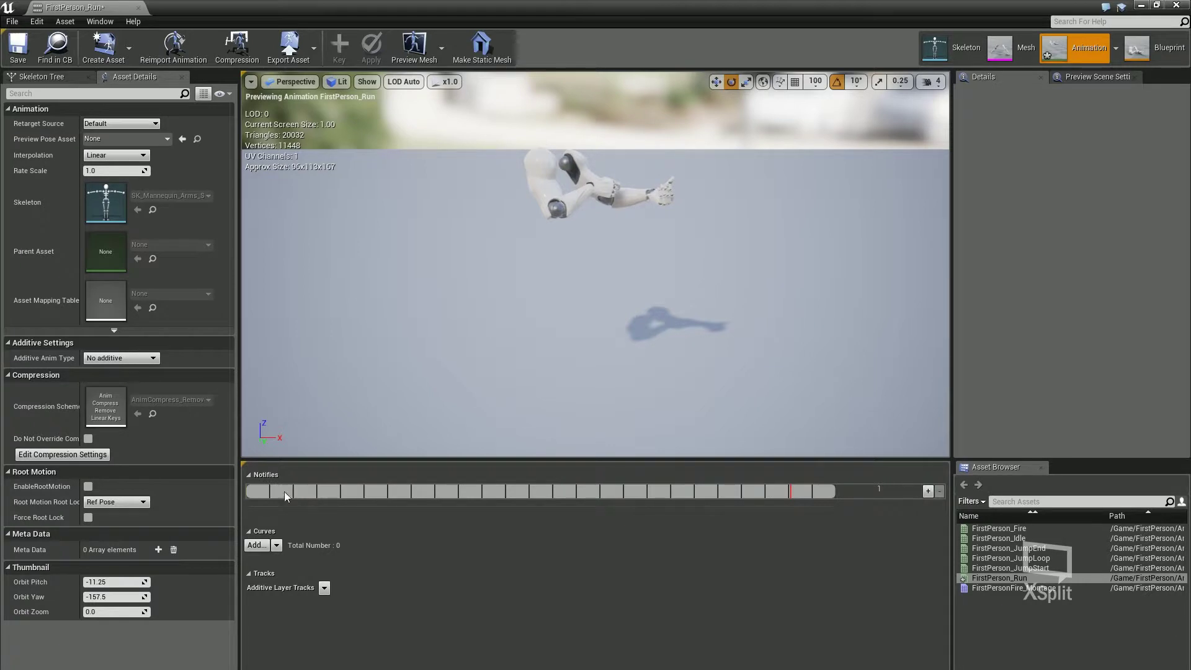
Add a Play Sound notify at about frame 3 of the FirstPerson_Run notify track and select it.
right_click(322, 493)
mouse_move(351, 510)
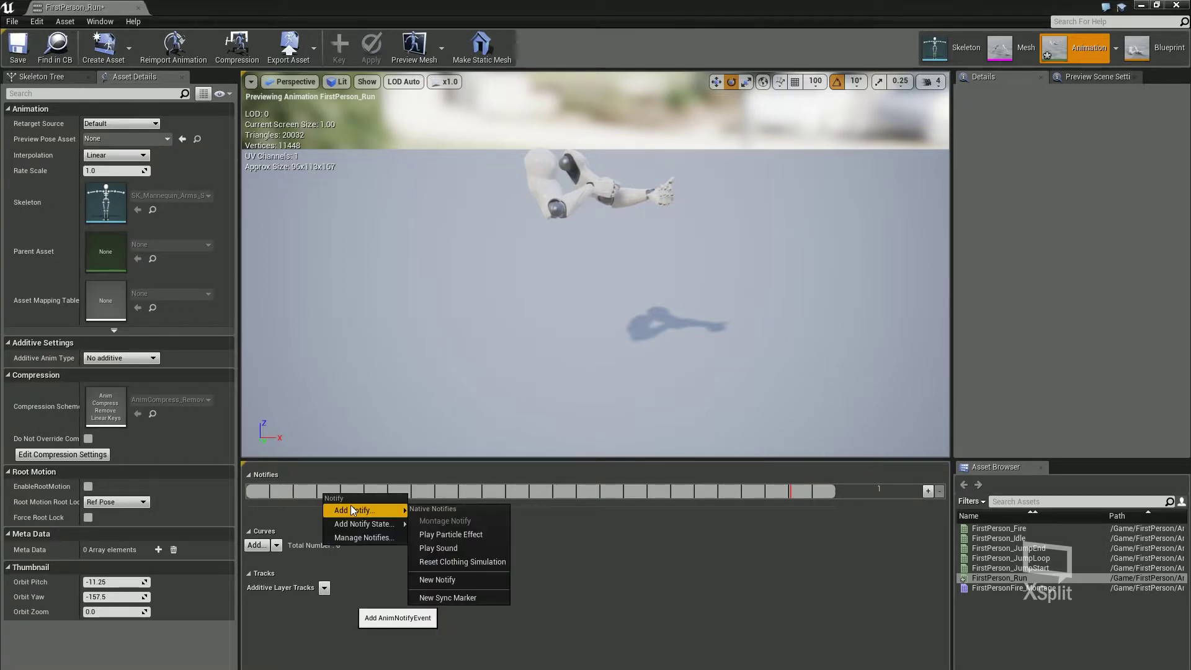
left_click(444, 548)
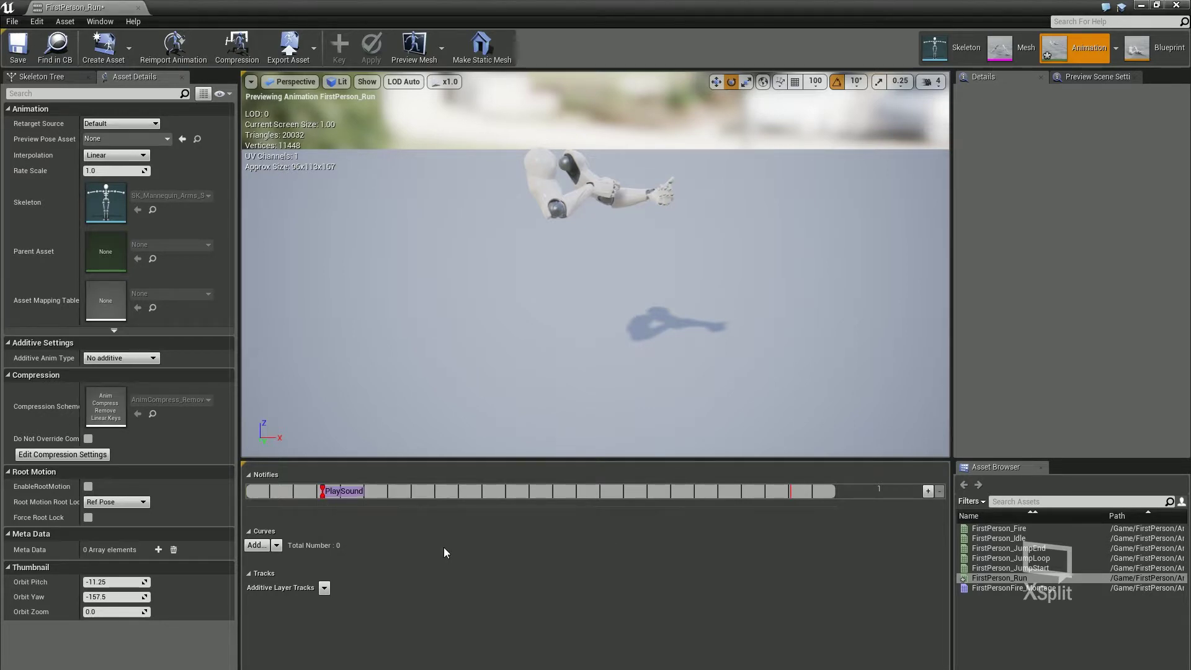
left_click(341, 493)
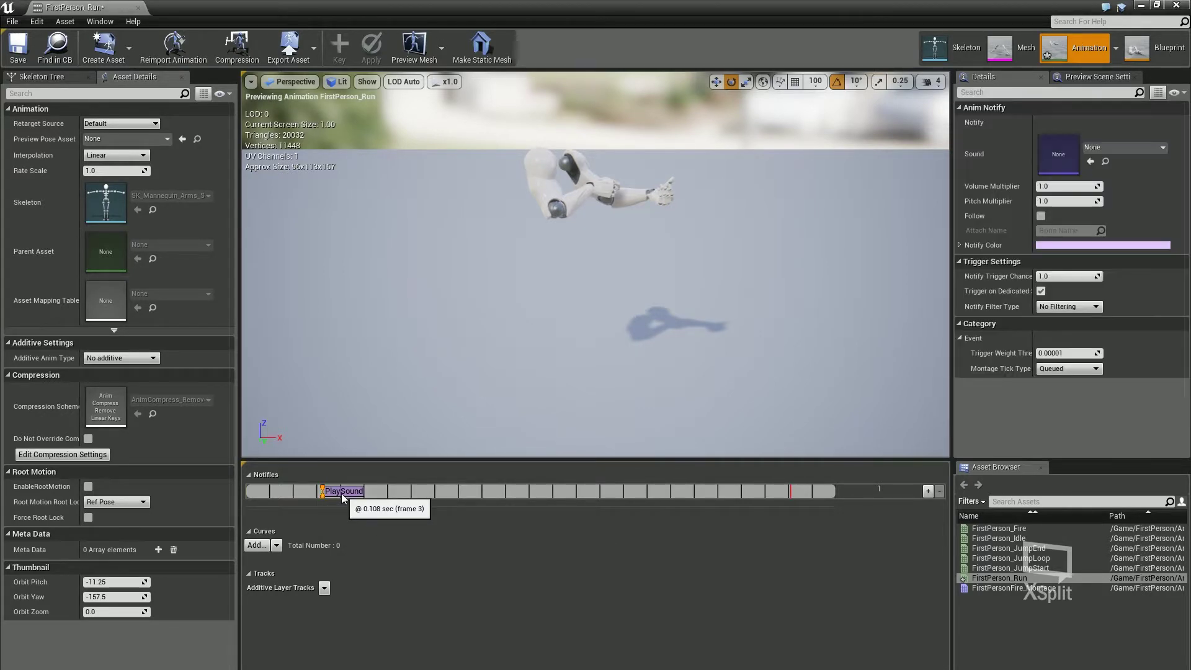
Assign the Foot_Cue sound cue from Audio/Test2 as the sound of the Play Sound notify in FirstPerson_Run.
left_click_drag(887, 4, 716, 37)
left_click(38, 579)
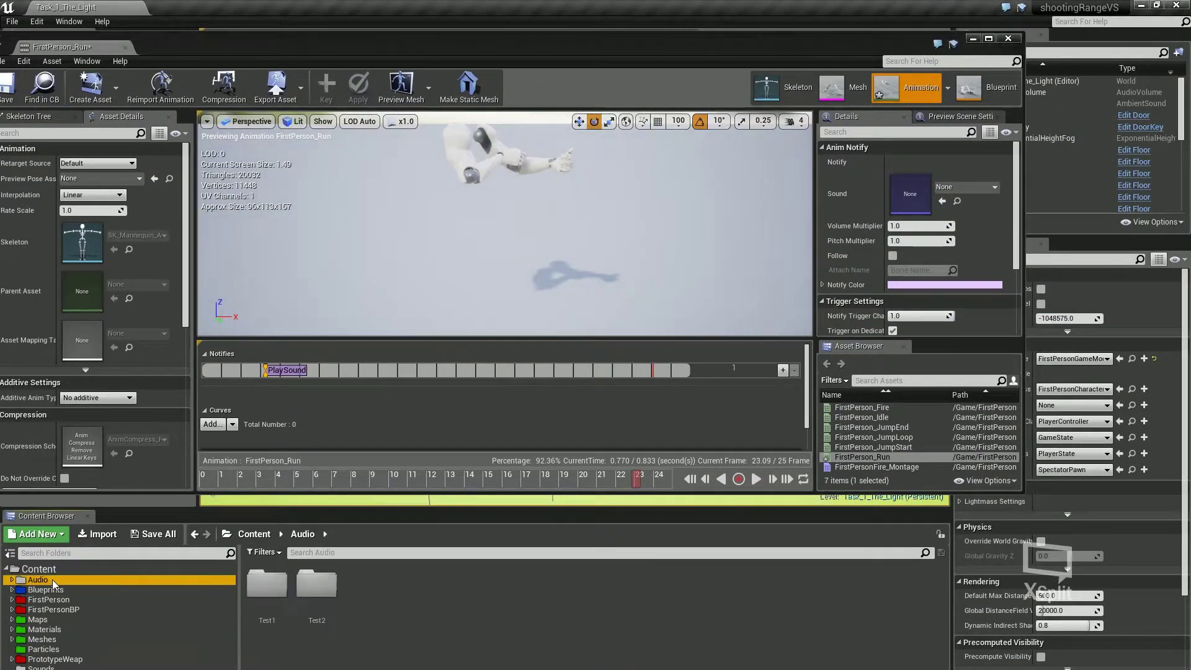
double_click(317, 584)
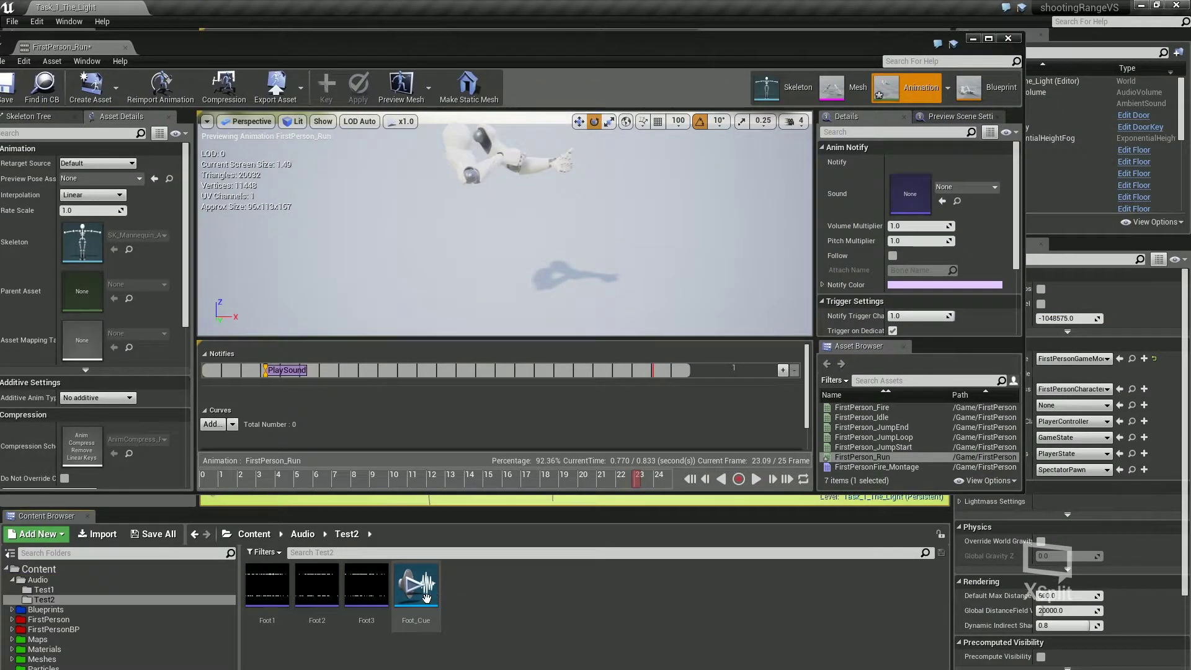
left_click_drag(426, 597, 910, 194)
left_click_drag(808, 47, 846, 75)
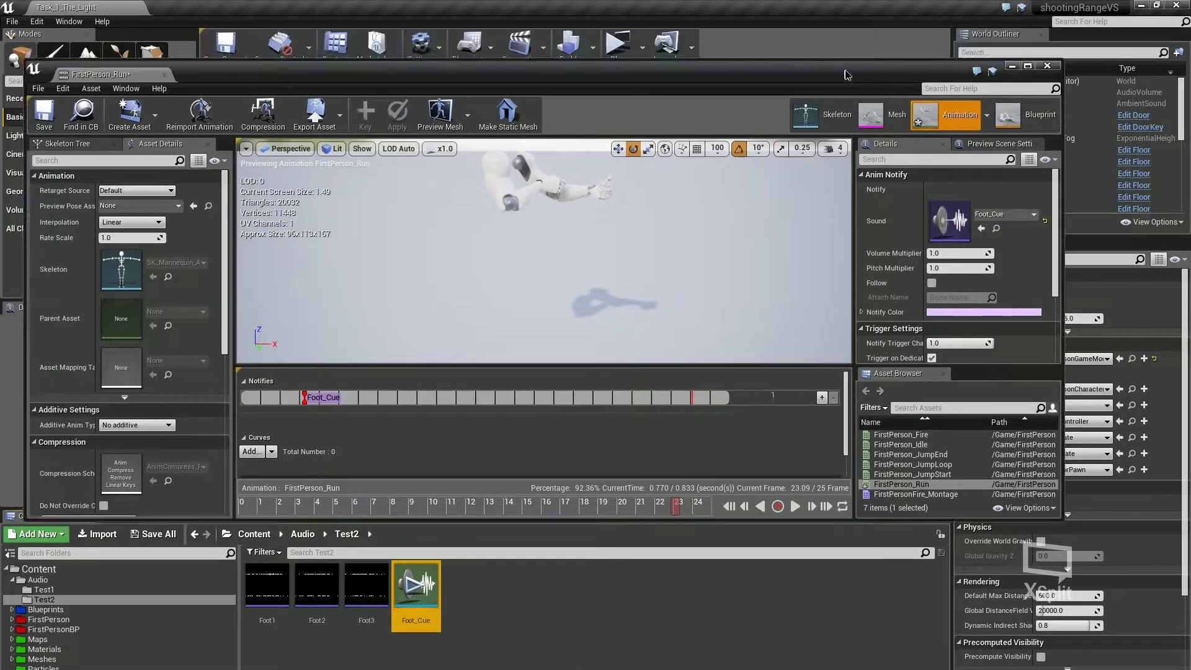
double_click(847, 74)
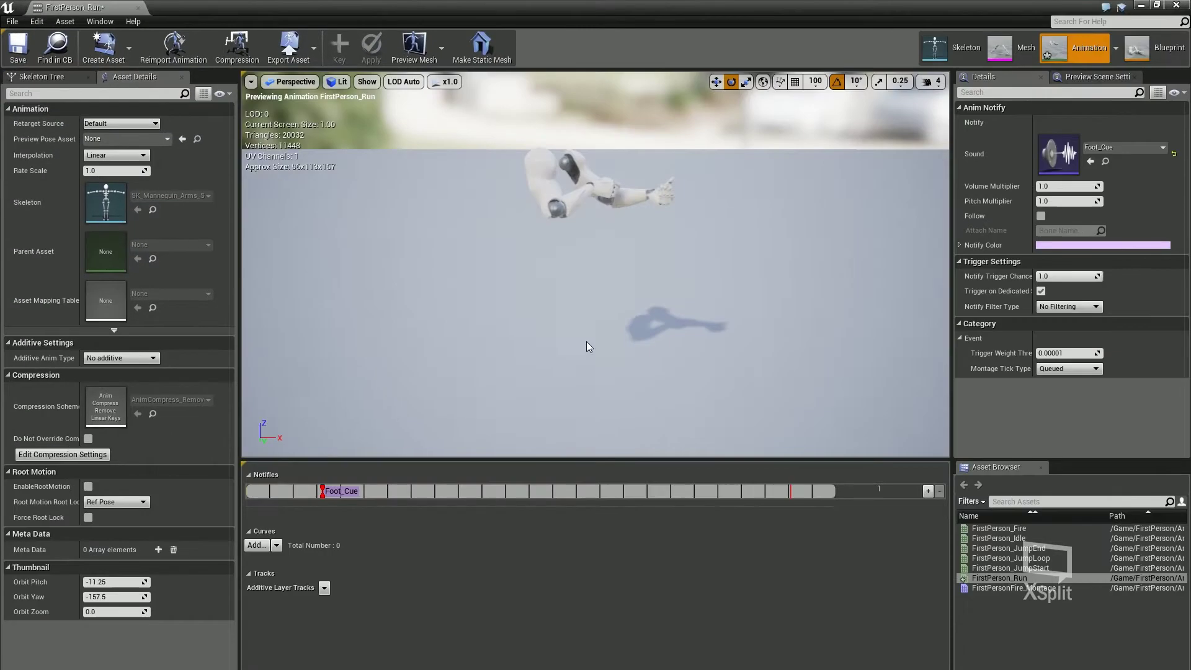
Add two more Foot_Cue Play Sound notifies to the FirstPerson_Run notify track at about frames 10 and 18.
right_click(476, 494)
mouse_move(499, 500)
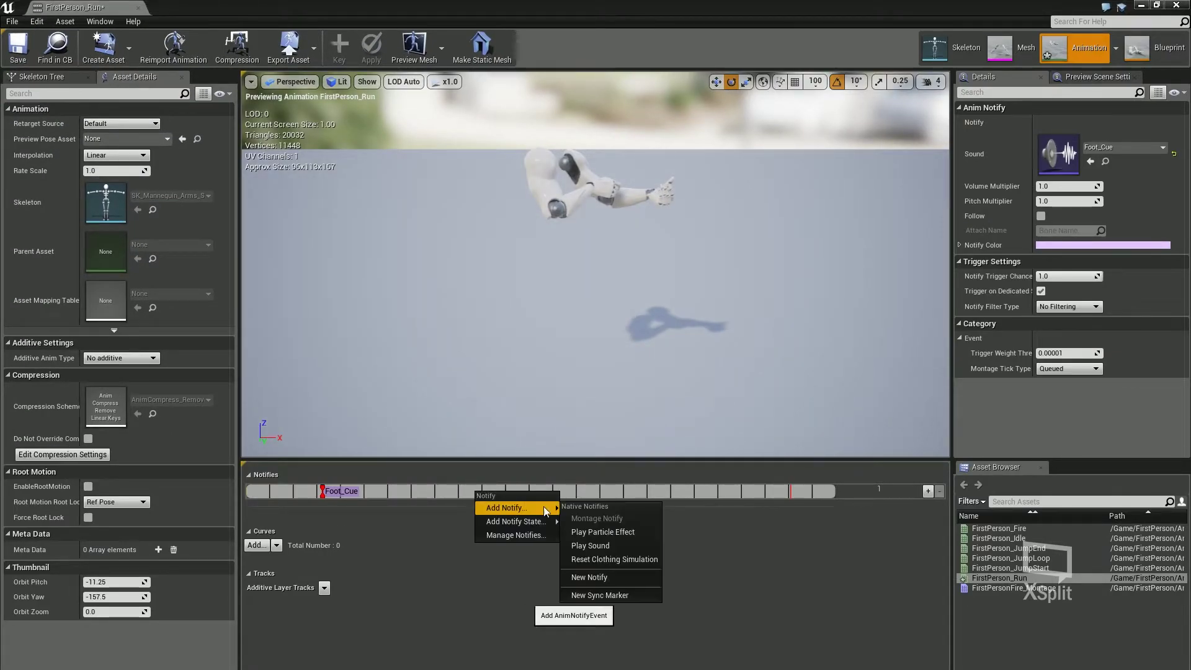
left_click(630, 542)
left_click(486, 494)
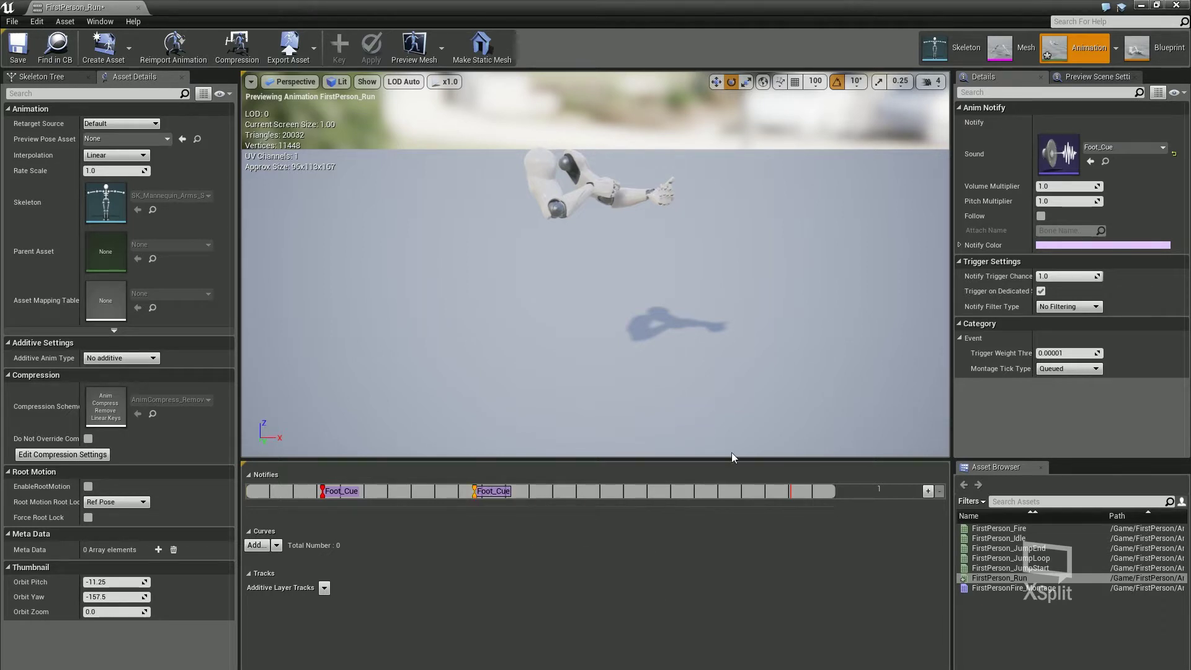
right_click(657, 490)
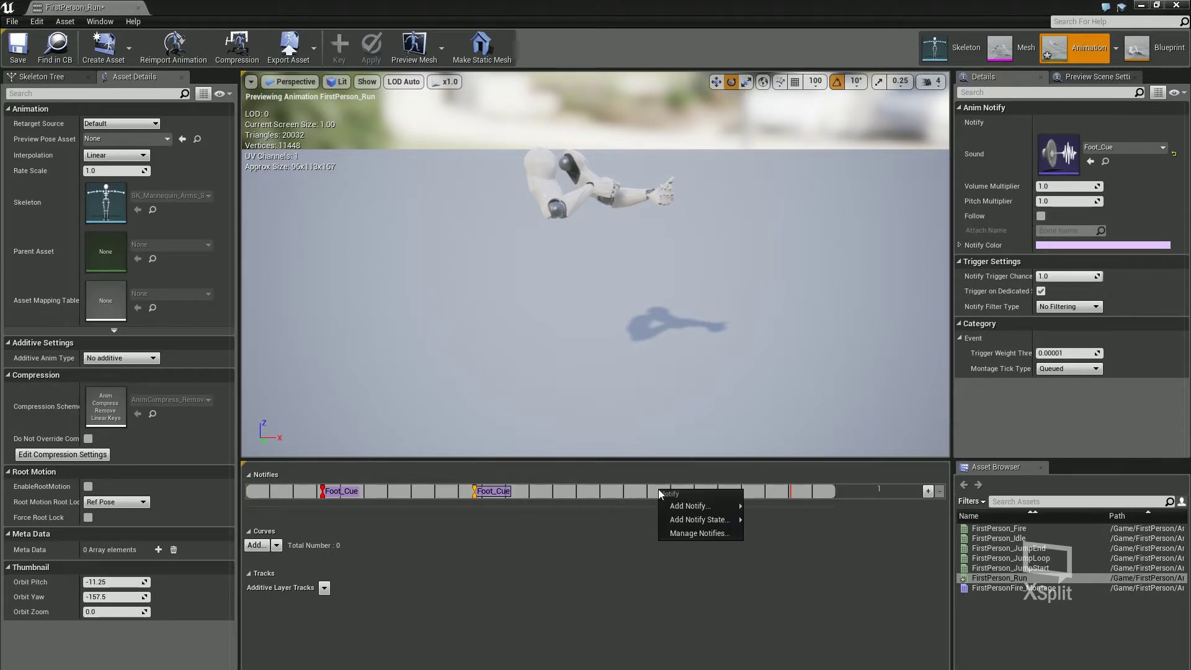
mouse_move(698, 506)
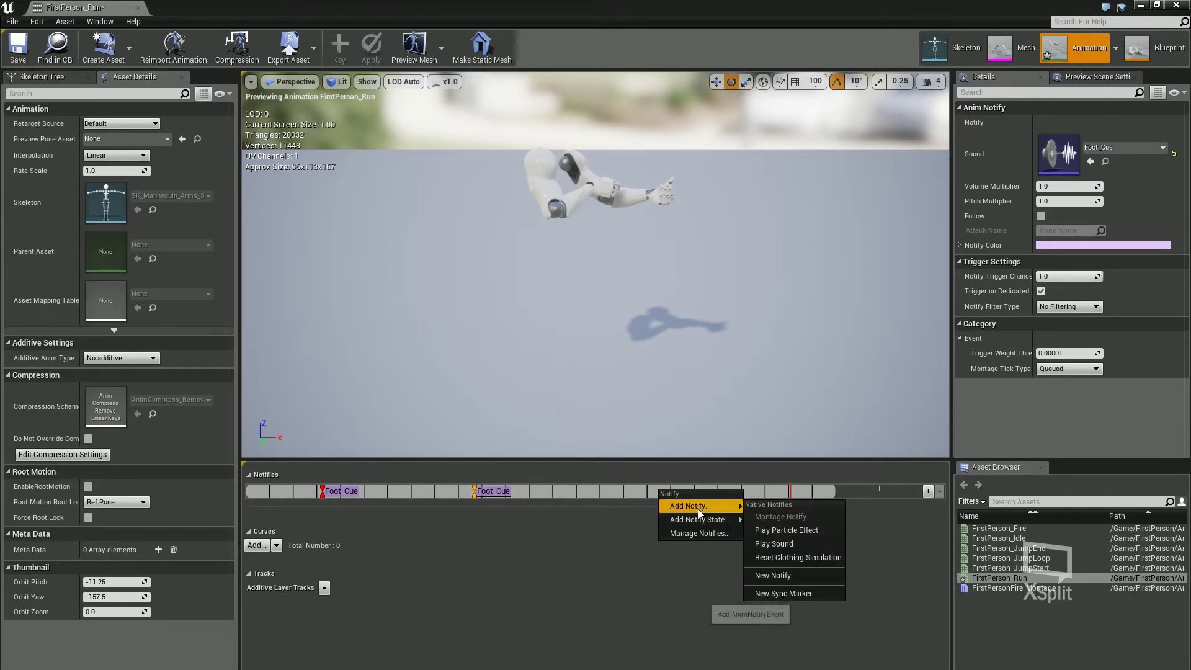
left_click(784, 543)
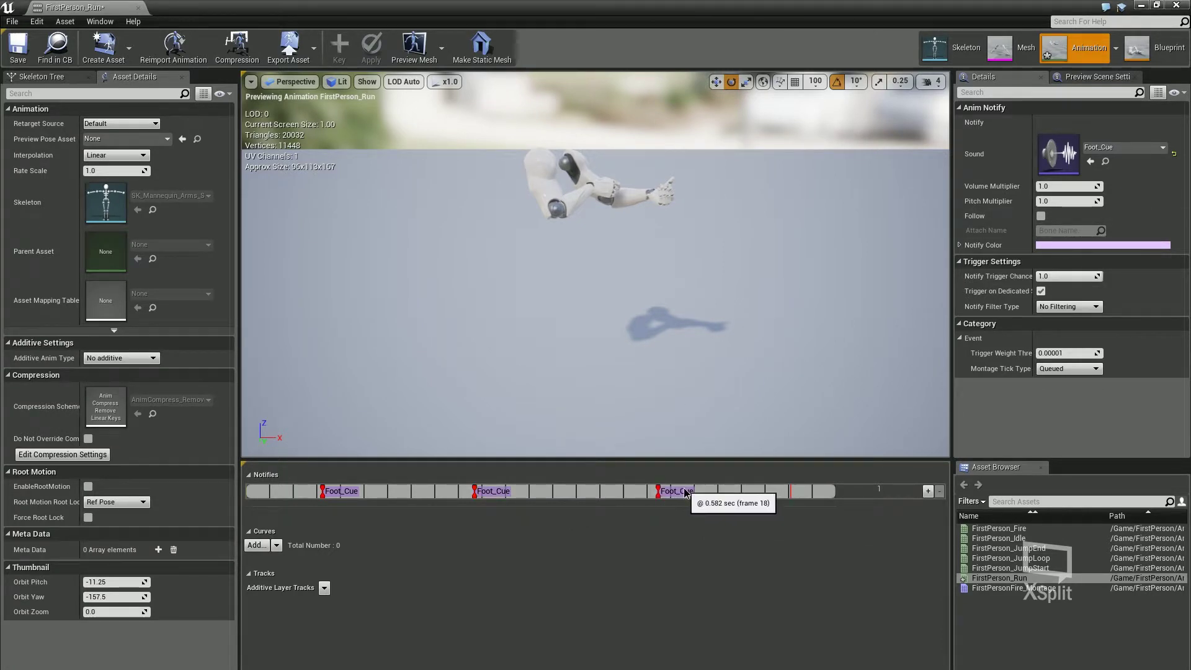
Remove the middle Foot_Cue notify, move the other two to about frames 5 and 17, and close the animation editor.
left_click_drag(671, 491, 701, 495)
left_click_drag(476, 493, 505, 494)
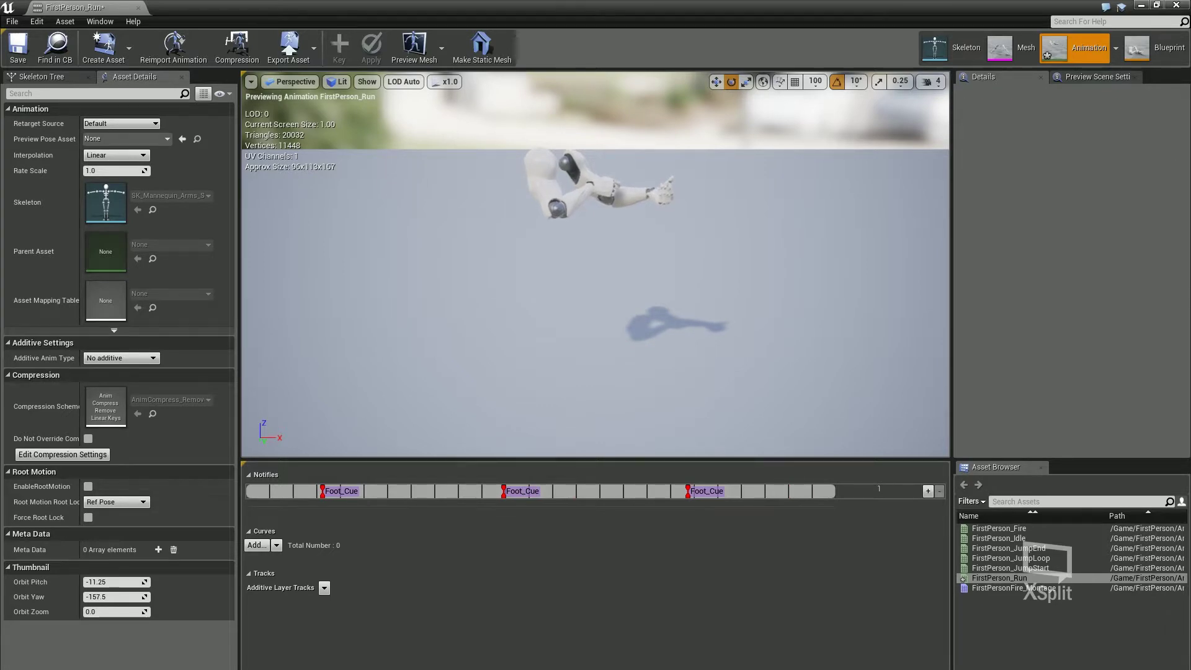
left_click_drag(710, 493, 662, 494)
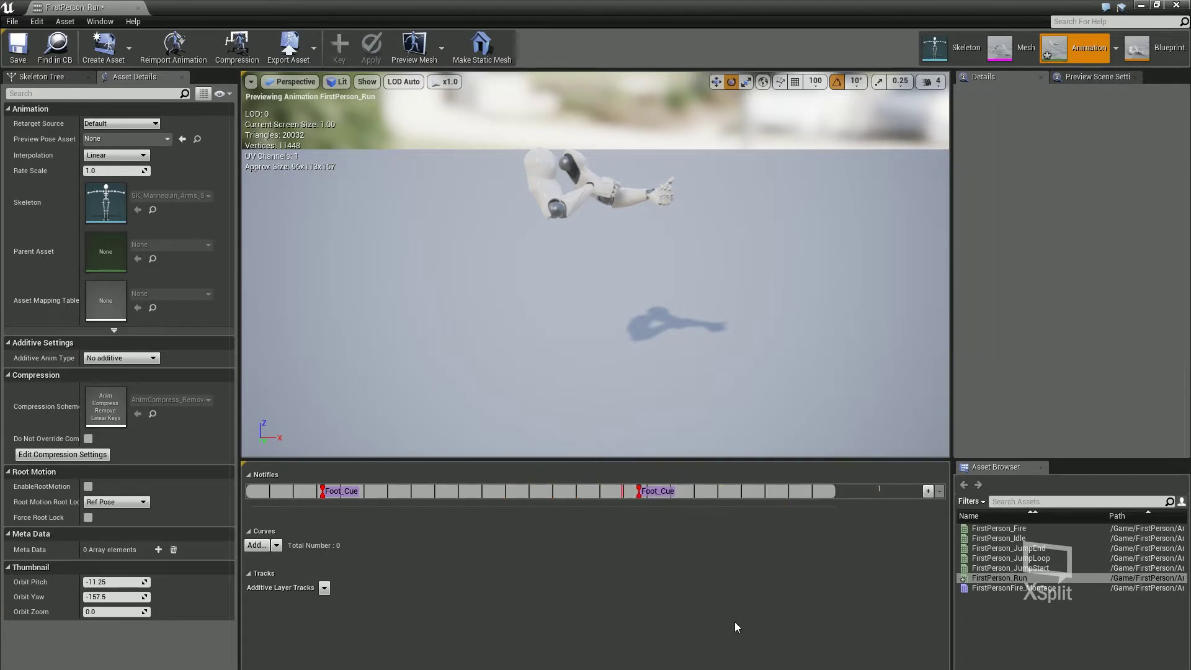
left_click_drag(344, 491, 393, 491)
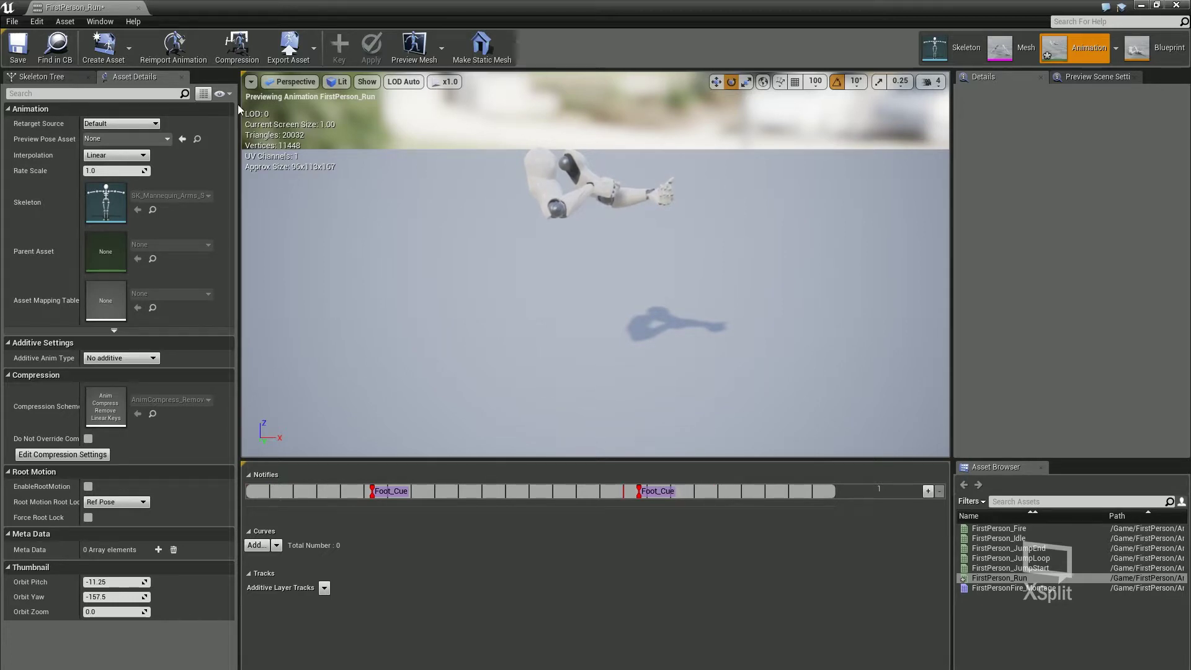
left_click(138, 7)
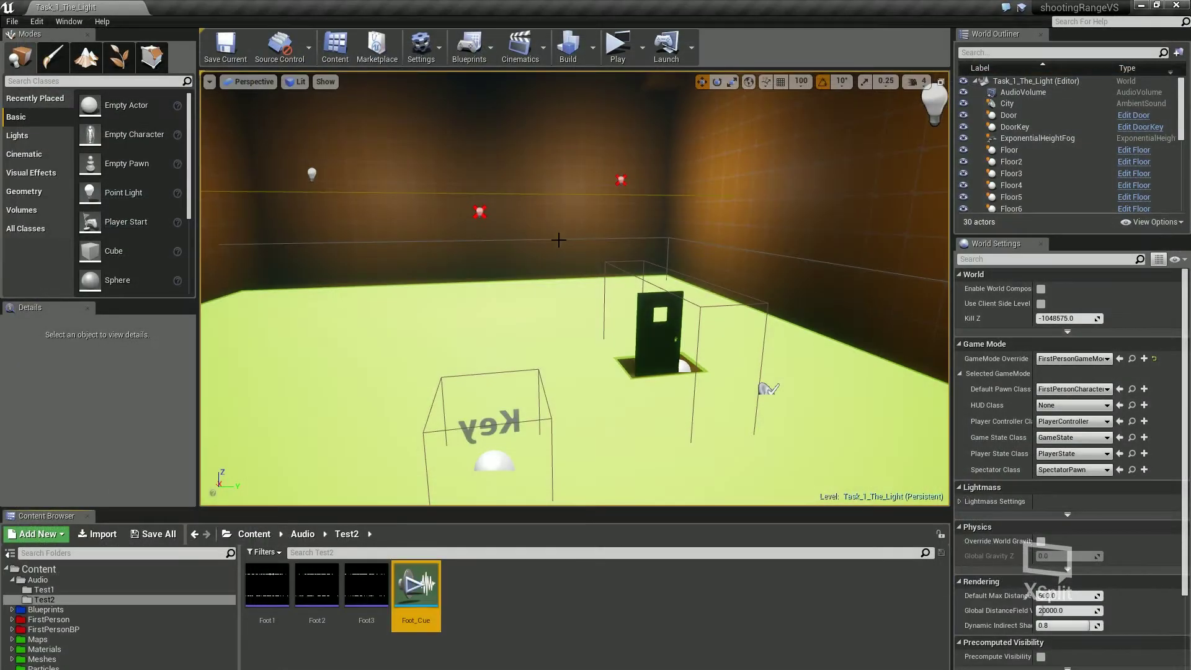
Play-test the level, walking around the room to check the footstep sounds, and end the preview.
left_click(617, 47)
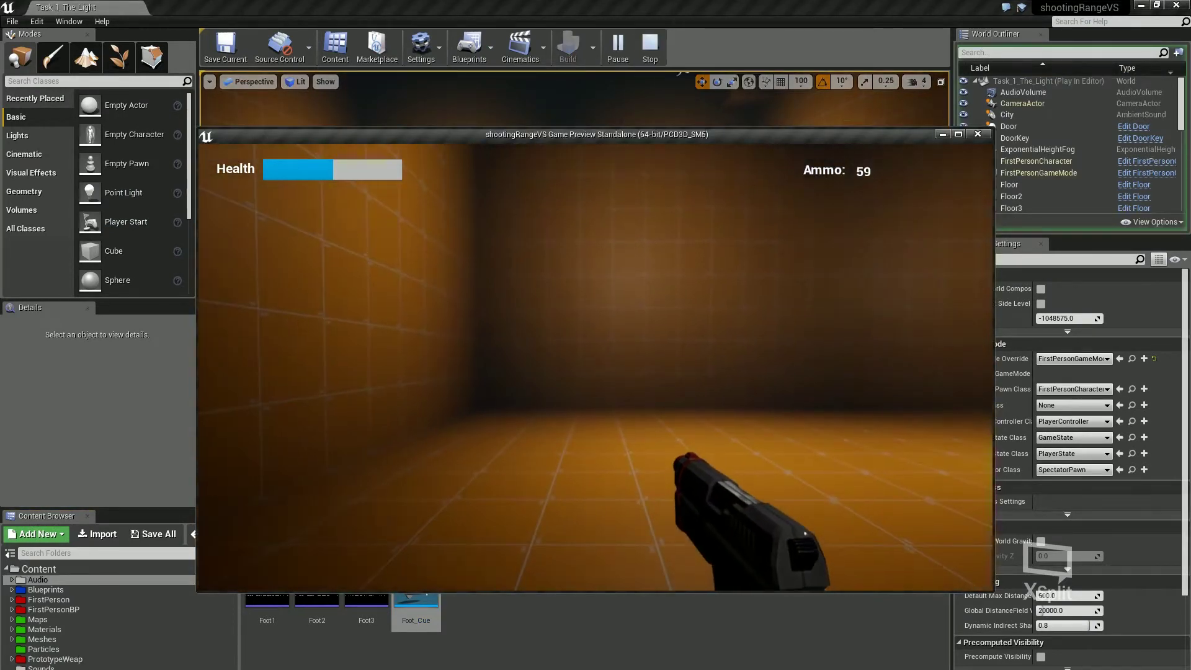
key("w")
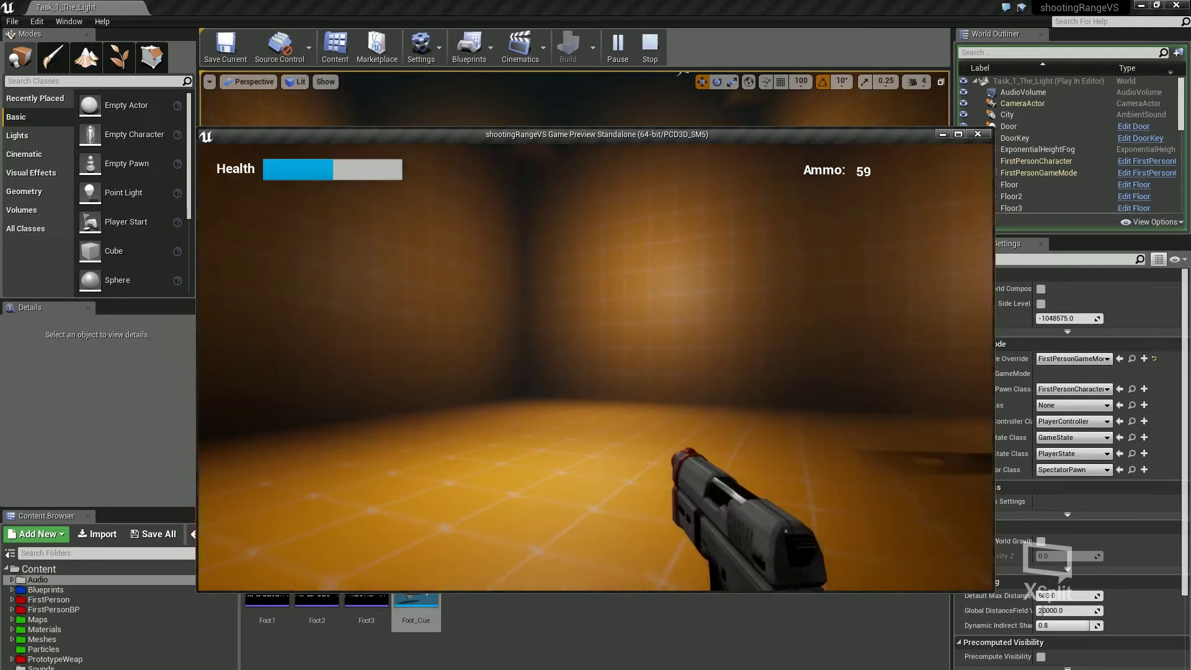
key("w")
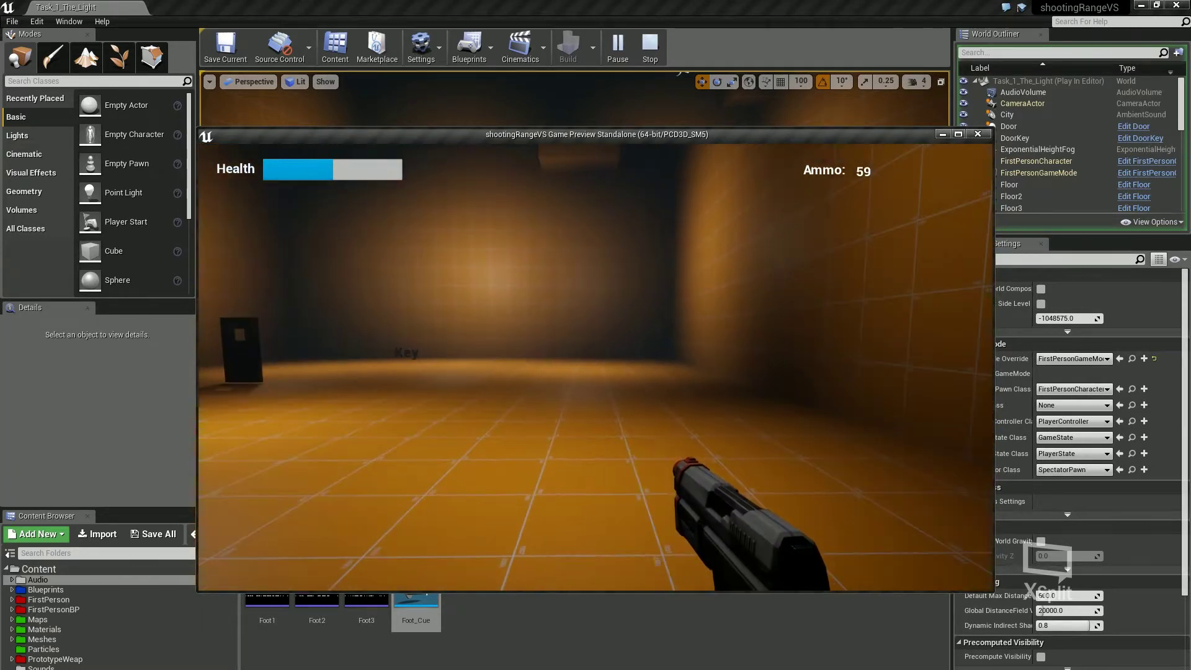
key("w")
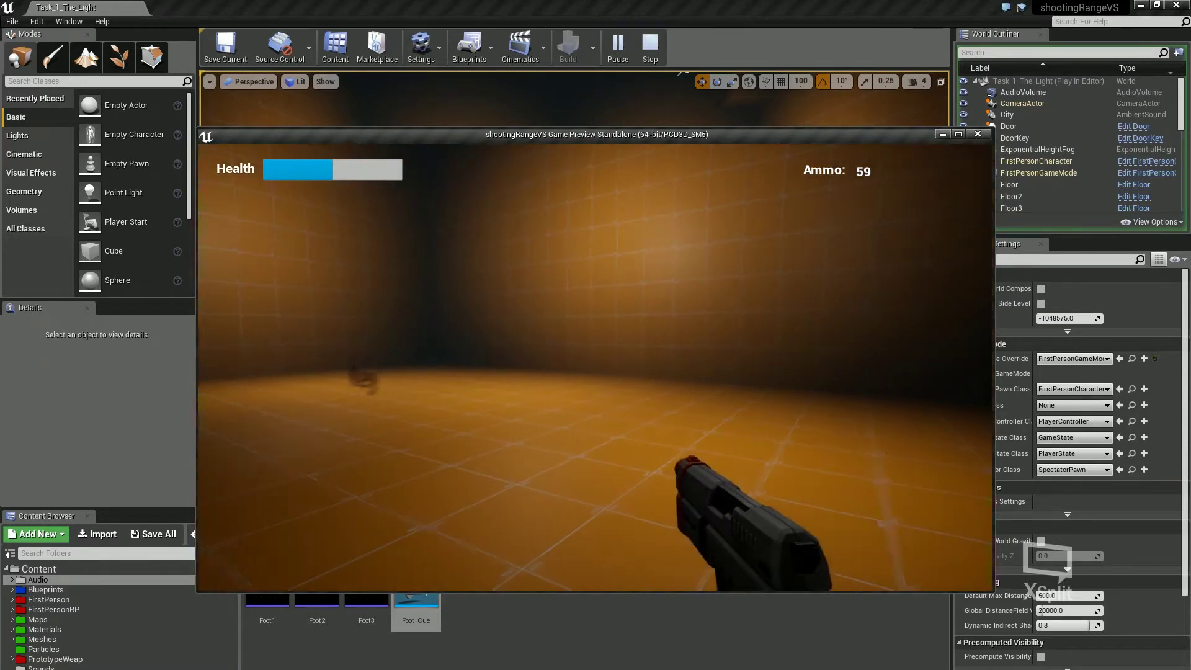
key("Escape")
Delete the AudioVolume surrounding the room from the level.
right_click_drag(574, 288, 552, 322)
key("s")
right_click_drag(617, 290, 573, 293)
key("w")
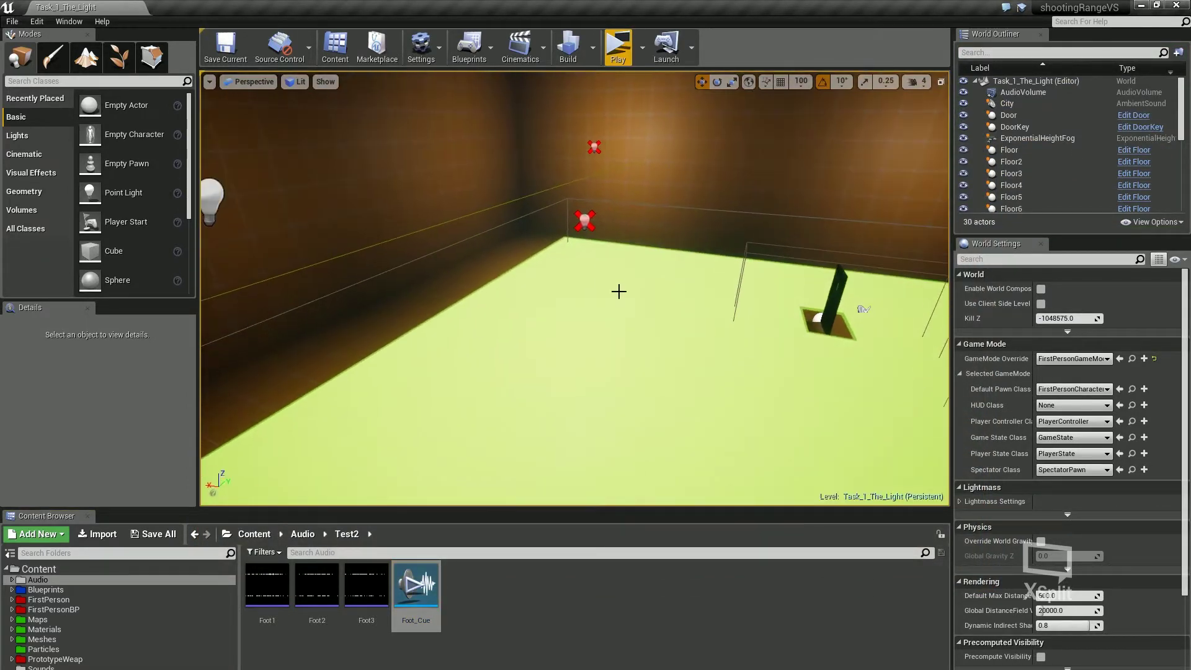
left_click(502, 201)
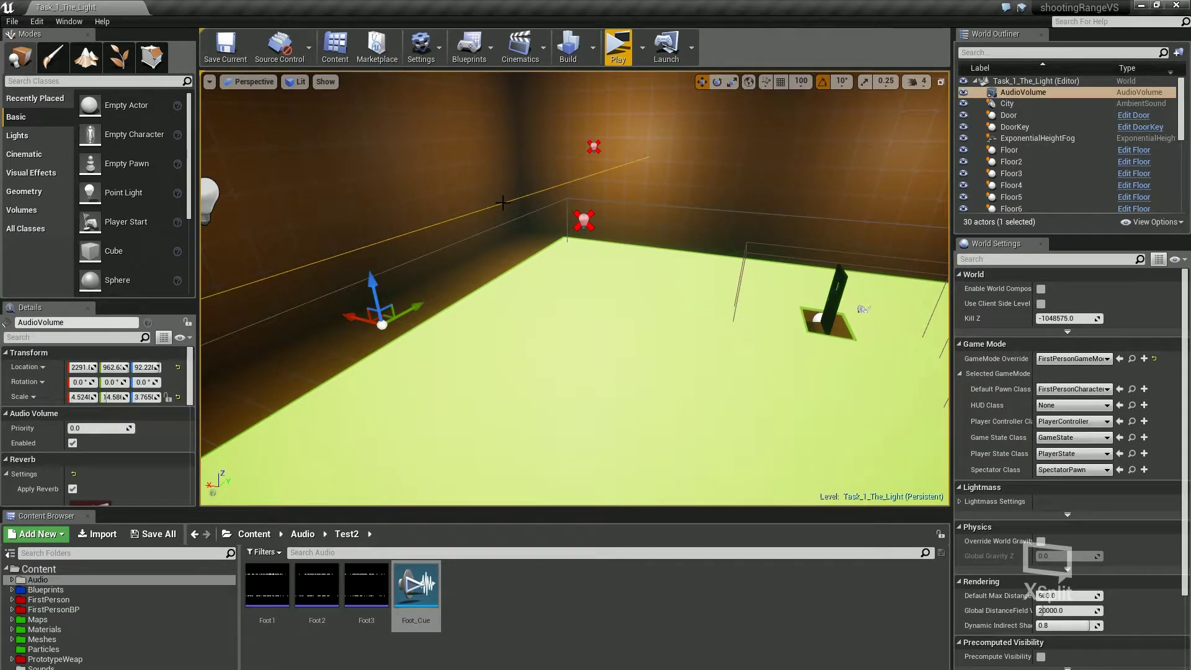
key("Delete")
Place the Cavernous-drone sound from Audio/Test1 at the door, raised to a height of about 124, and play-test the level.
right_click_drag(644, 276, 787, 280)
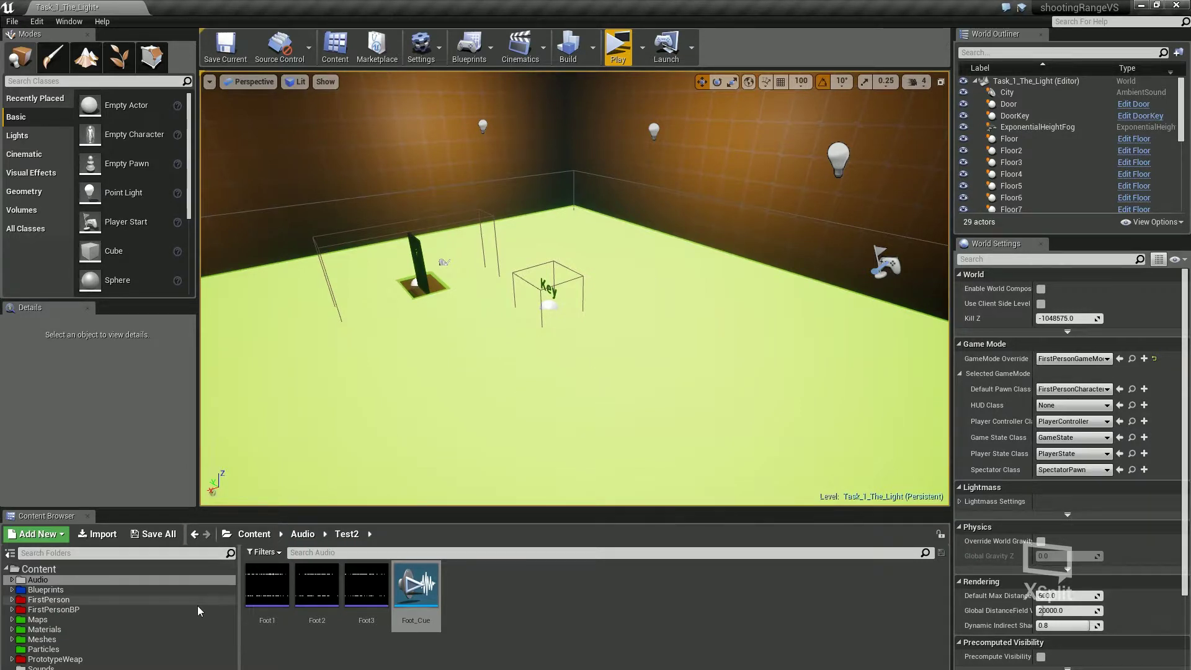
left_click(54, 581)
left_click(12, 580)
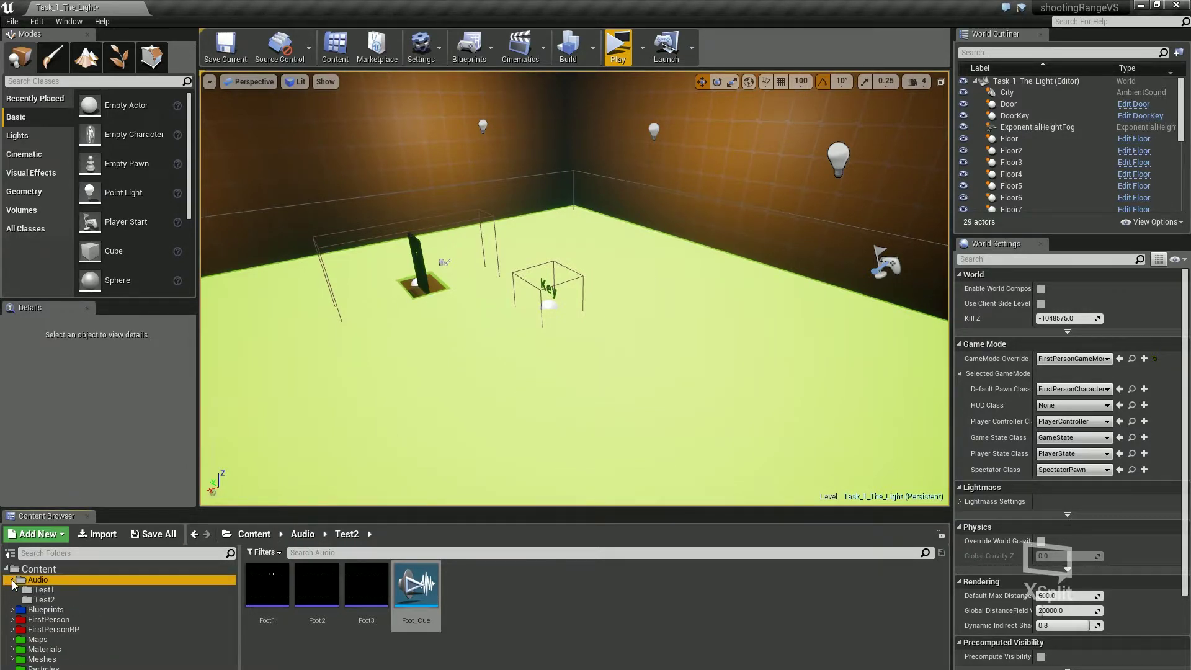
left_click(57, 590)
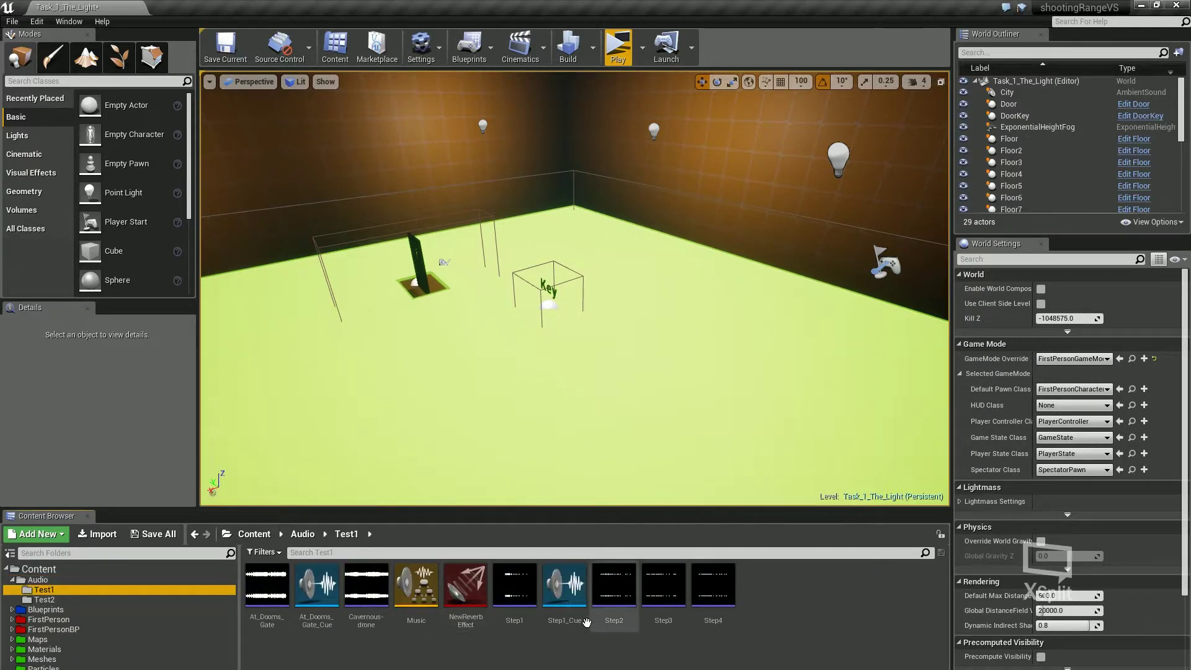
mouse_move(366, 612)
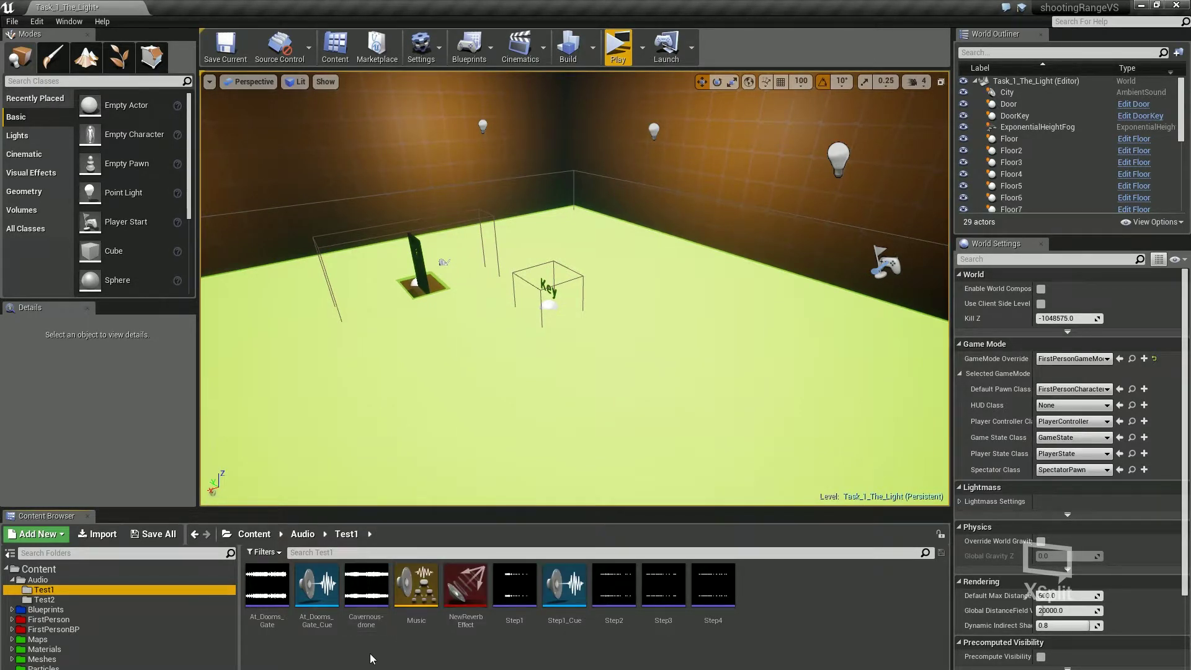
left_click(361, 618)
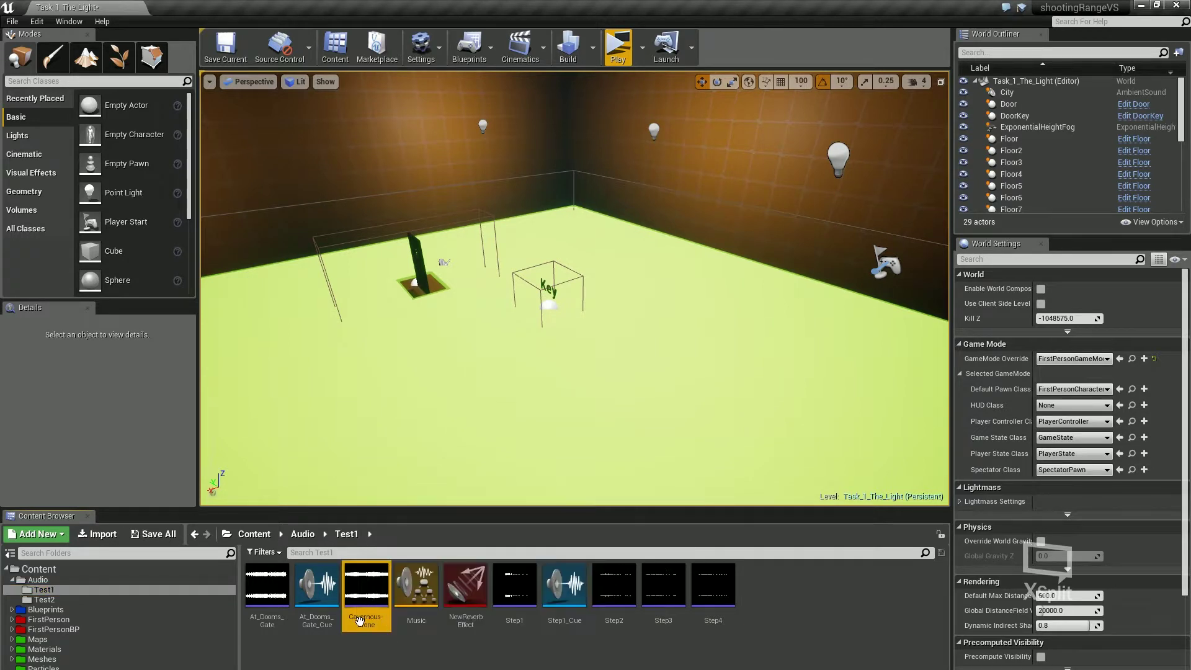
key("F2")
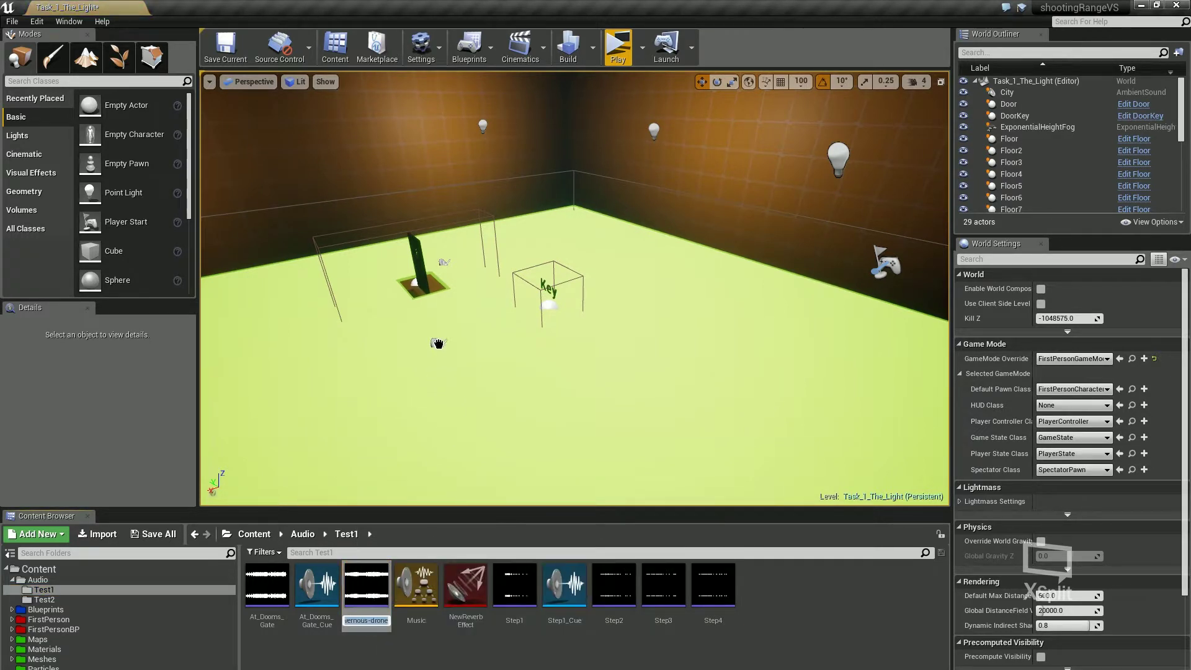
left_click_drag(429, 288, 428, 287)
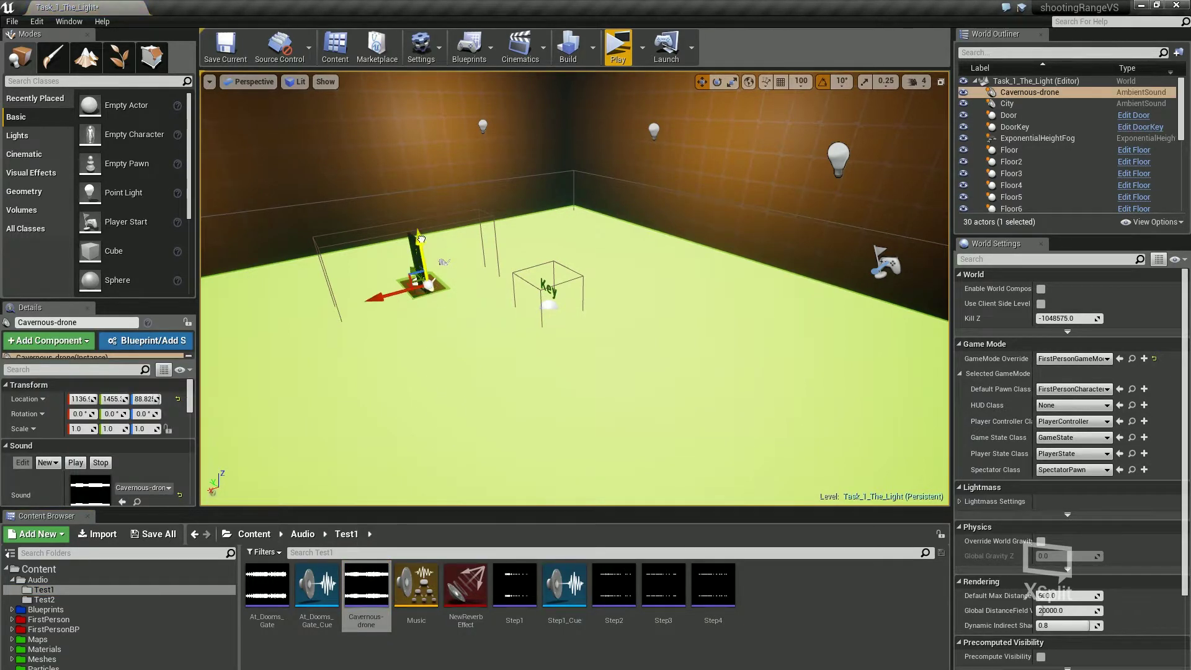
left_click(618, 48)
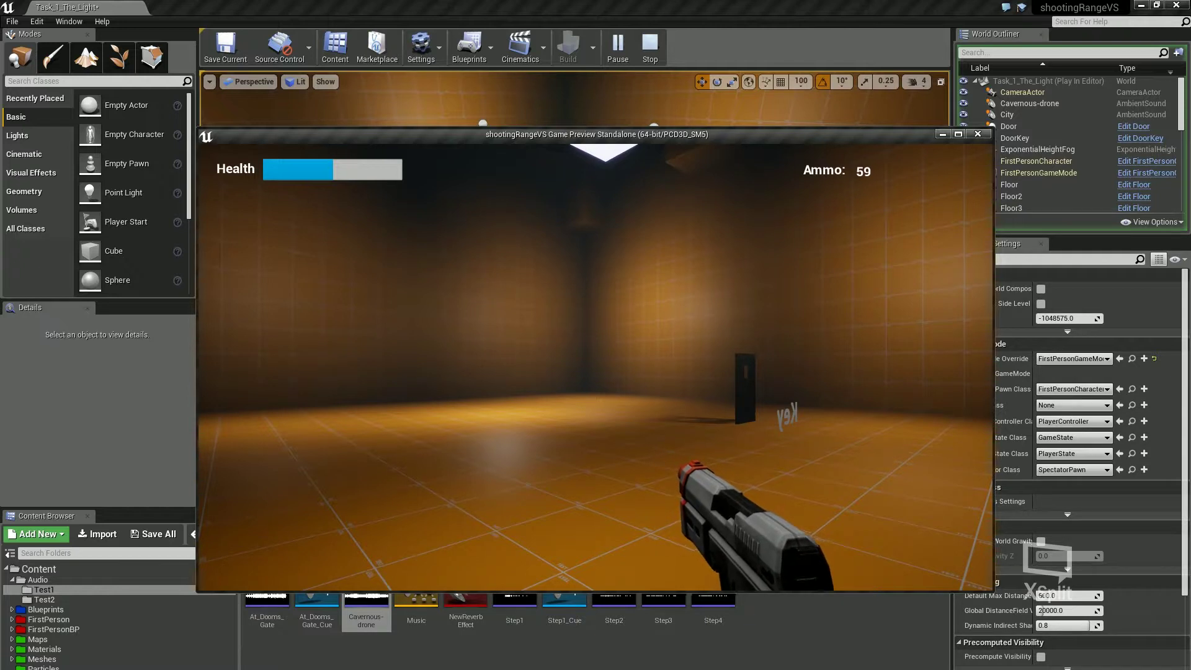
key("Escape")
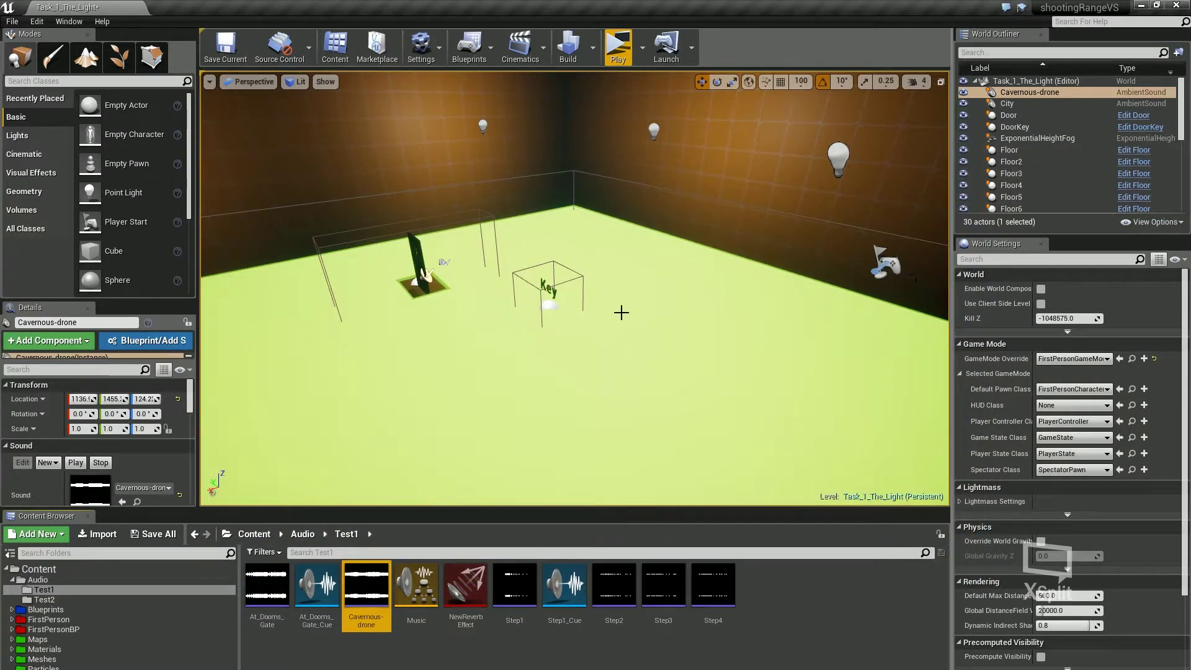
Select the Cavernous-drone ambient sound at the door and dock its Details panel together with World Settings.
key("w")
right_click_drag(586, 323, 555, 321)
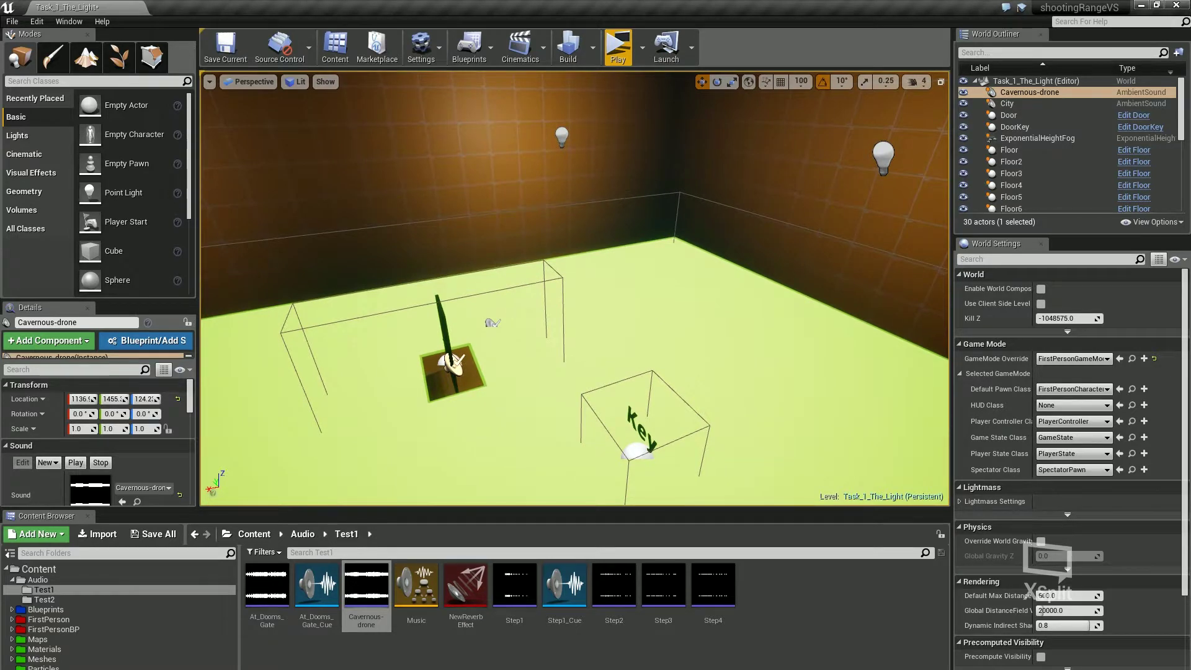
right_click_drag(584, 320, 576, 320)
key("q")
left_click(476, 300)
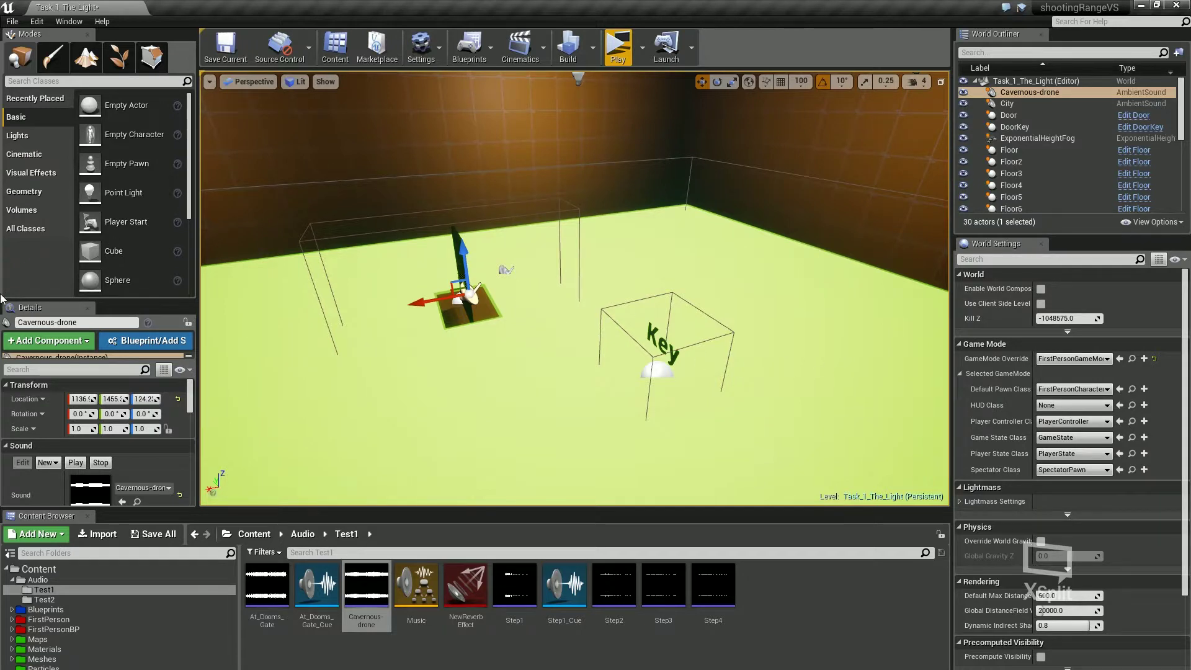
left_click_drag(30, 306, 1062, 553)
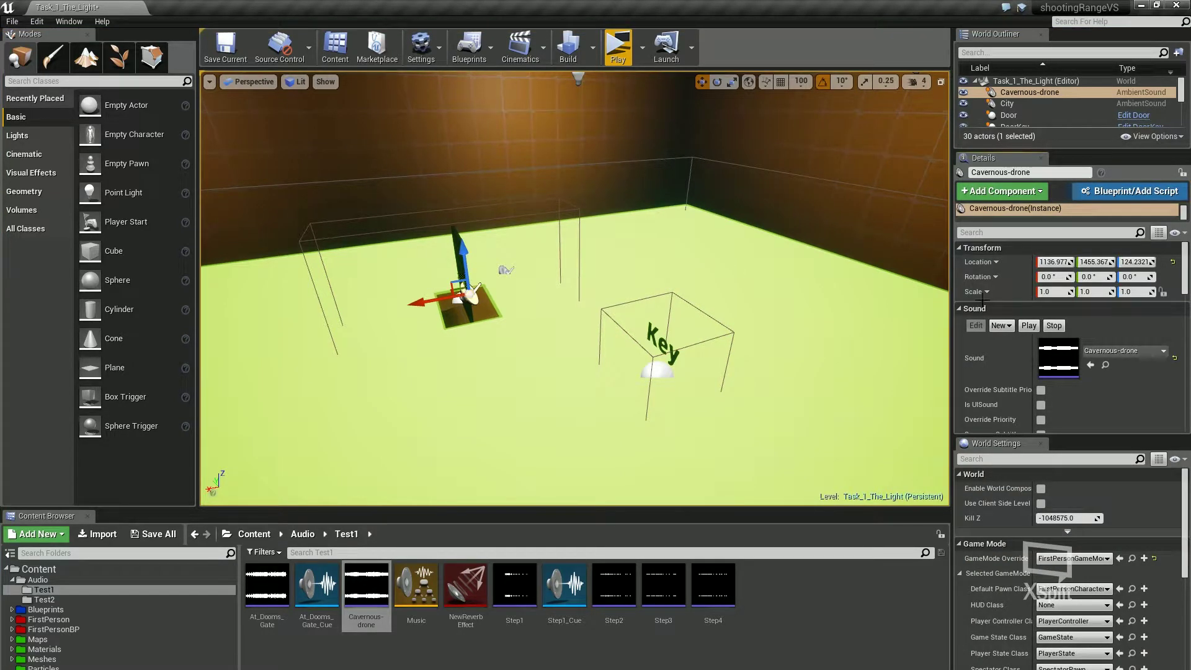
left_click_drag(985, 158, 998, 249)
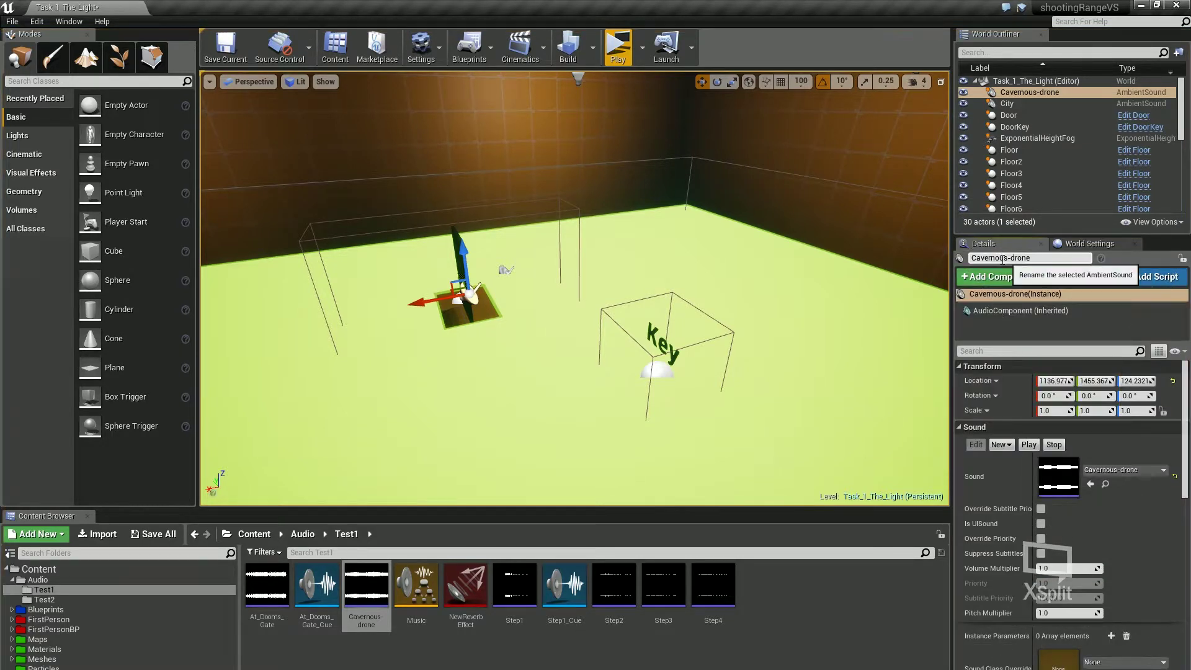
Enable Override Attenuation on the Cavernous-drone ambient sound and look over its attenuation range in the level.
scroll(1033, 569, "down", 2)
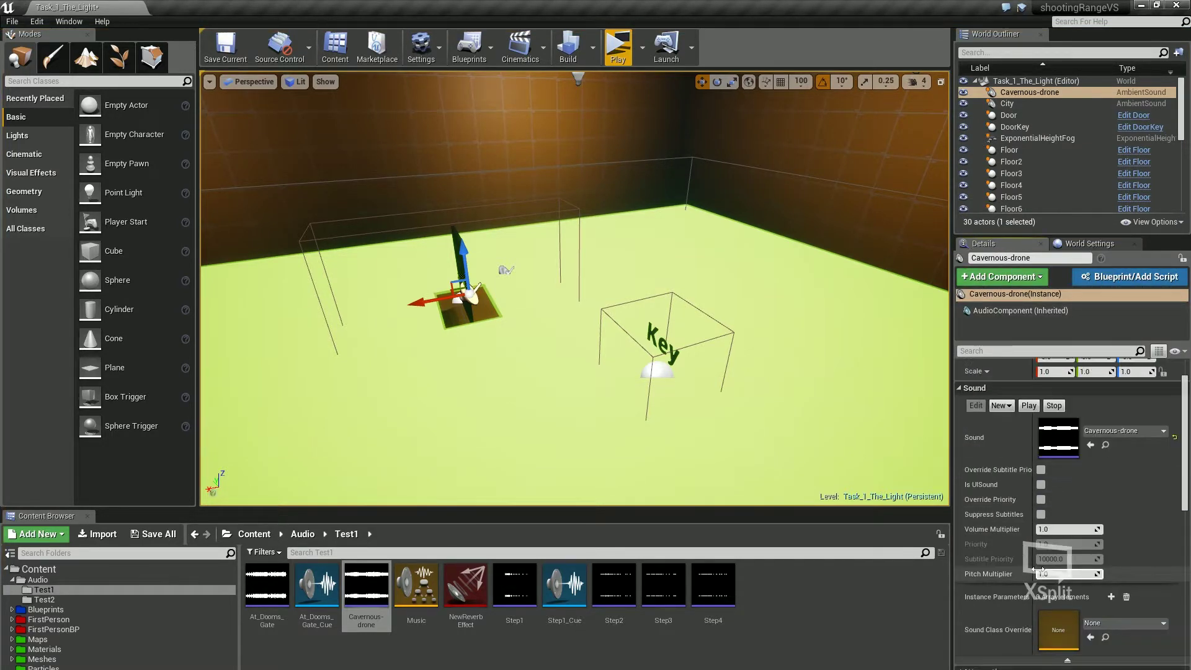
scroll(1036, 569, "down", 4)
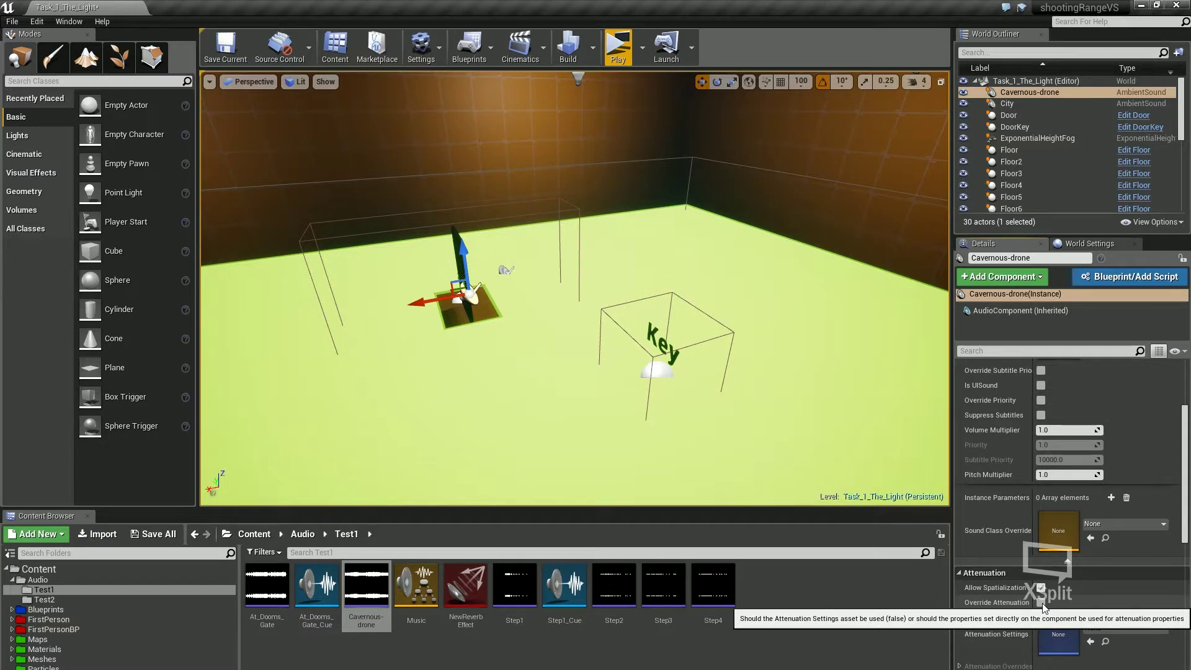
left_click(1041, 603)
key("s")
right_click_drag(575, 310, 777, 273)
key("w")
key("w")
key("s")
key("s")
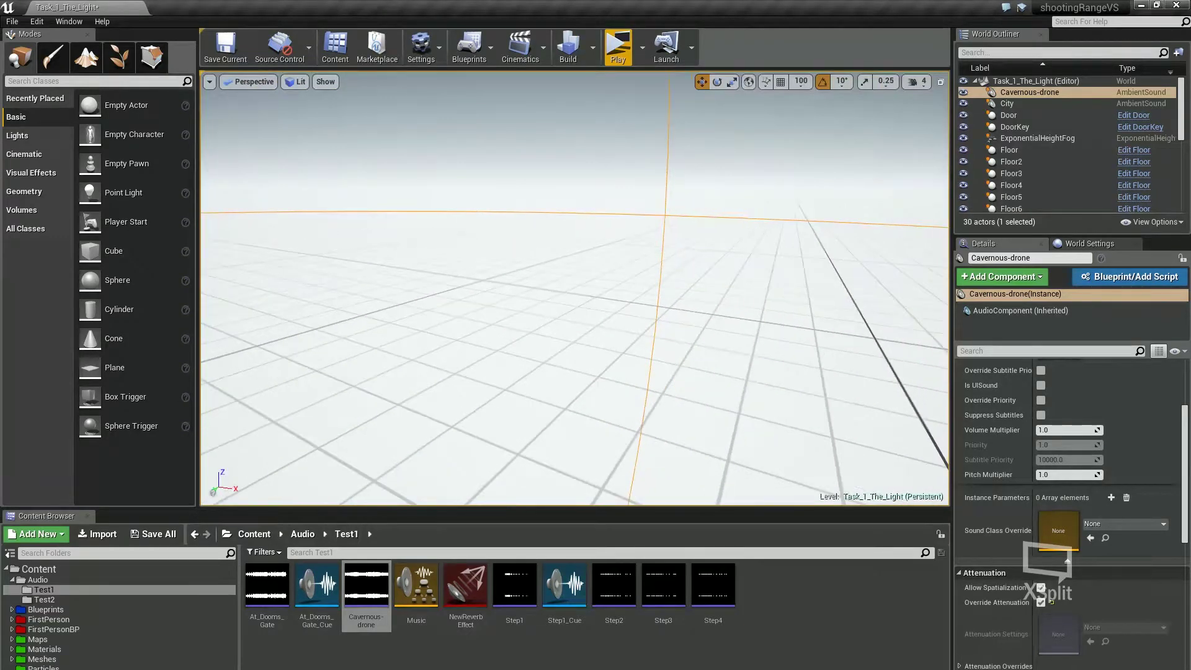
Set the Cavernous-drone sound's attenuation Falloff Distance to about 312 and save the Task_1_The_Light level.
key("f")
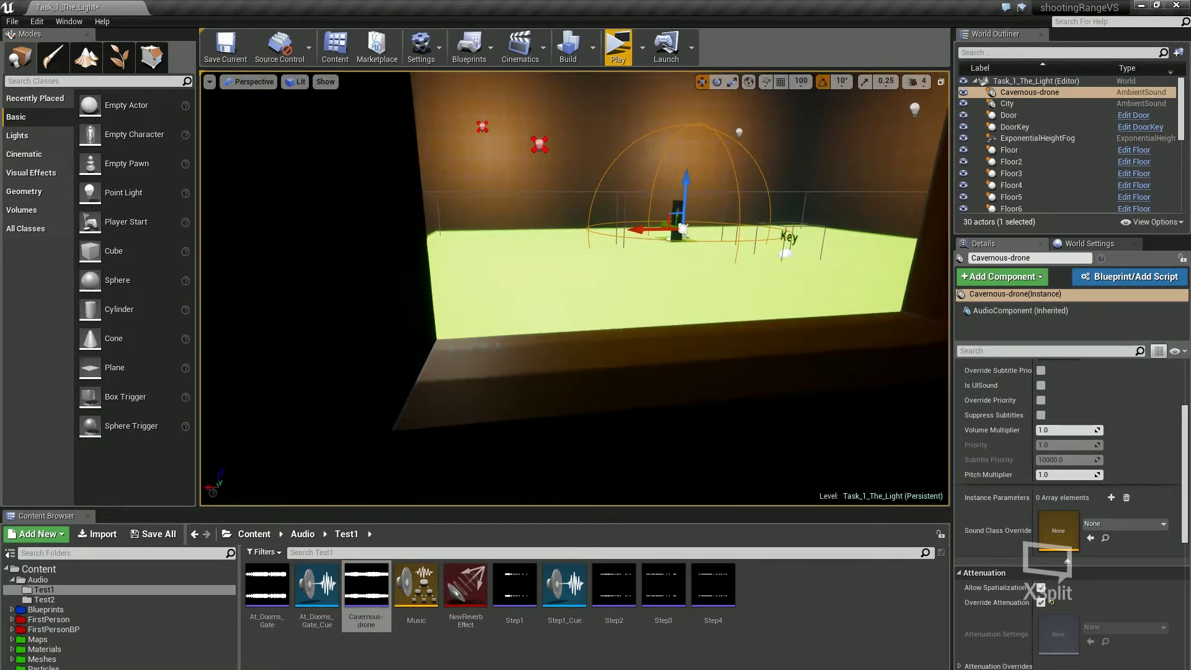
key("w")
right_click_drag(575, 289, 716, 279)
key("s")
key("w")
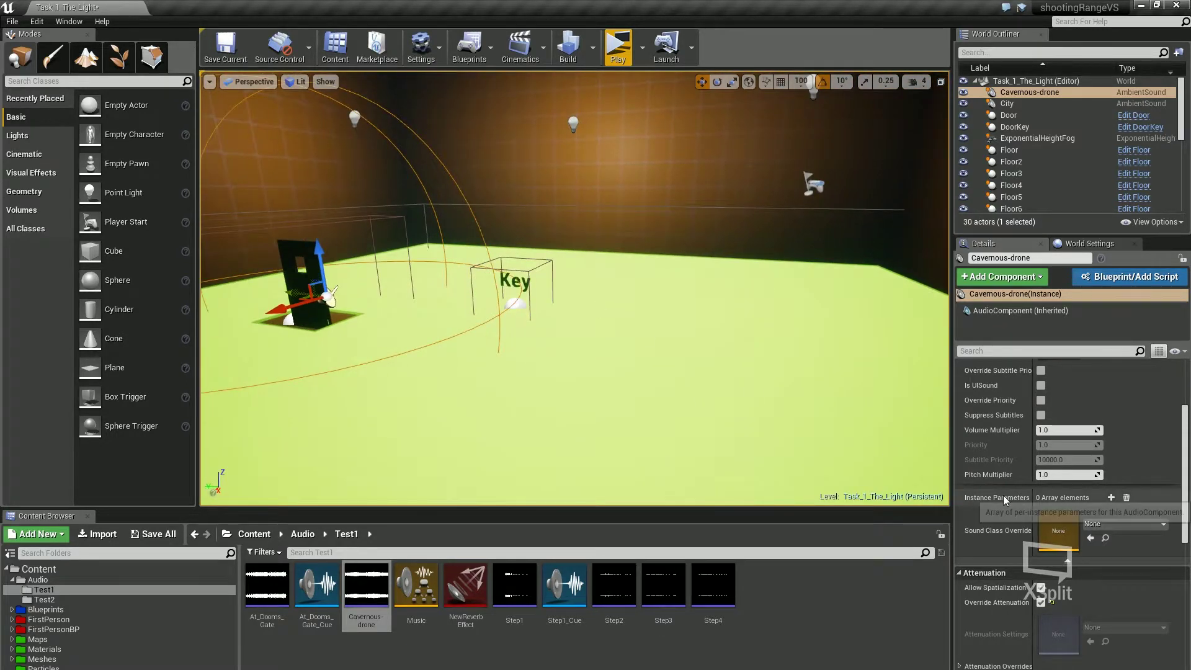
scroll(1017, 589, "down", 3)
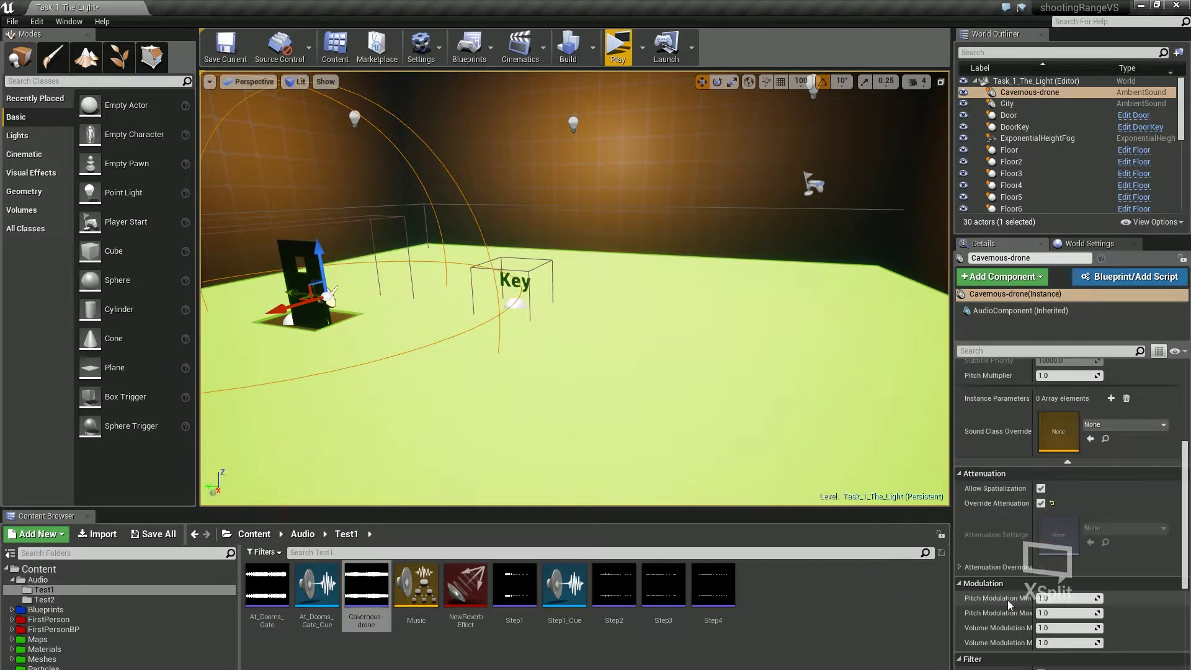
left_click(959, 567)
scroll(992, 586, "down", 1)
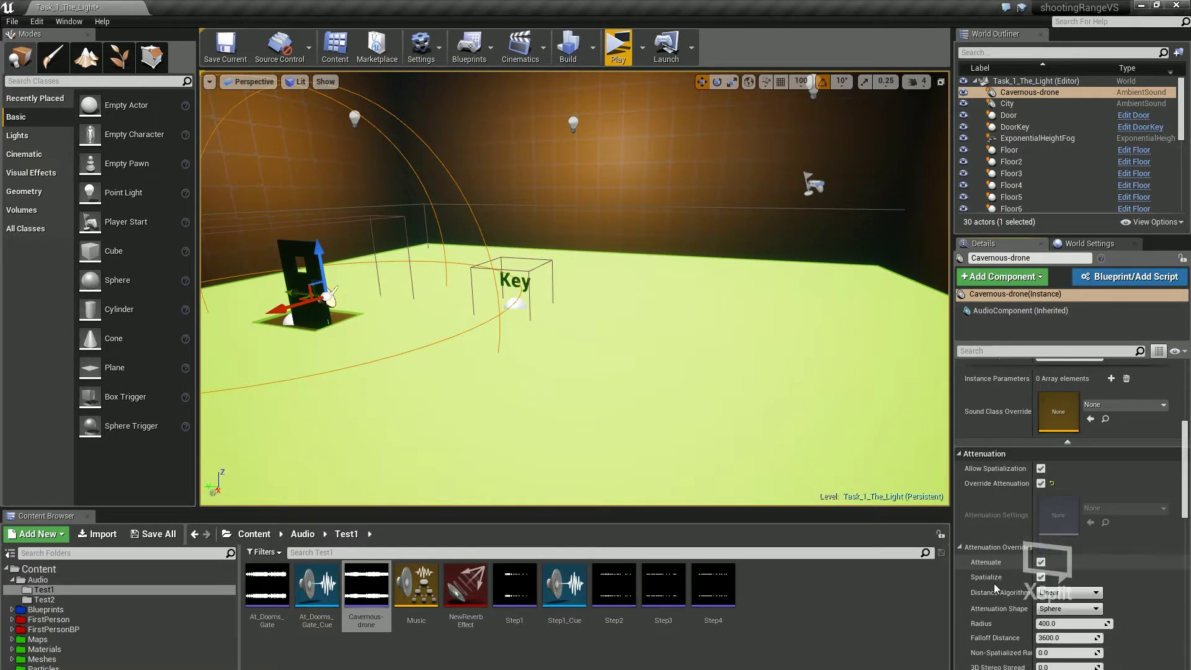
scroll(995, 587, "down", 2)
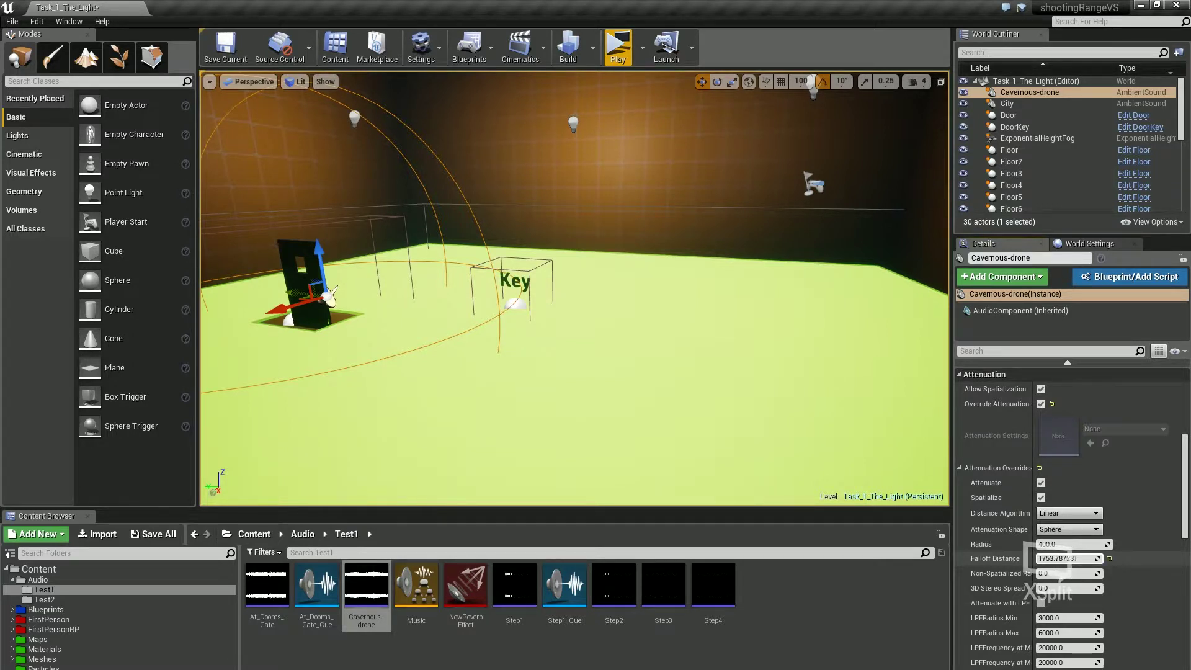
left_click_drag(1048, 558, 998, 558)
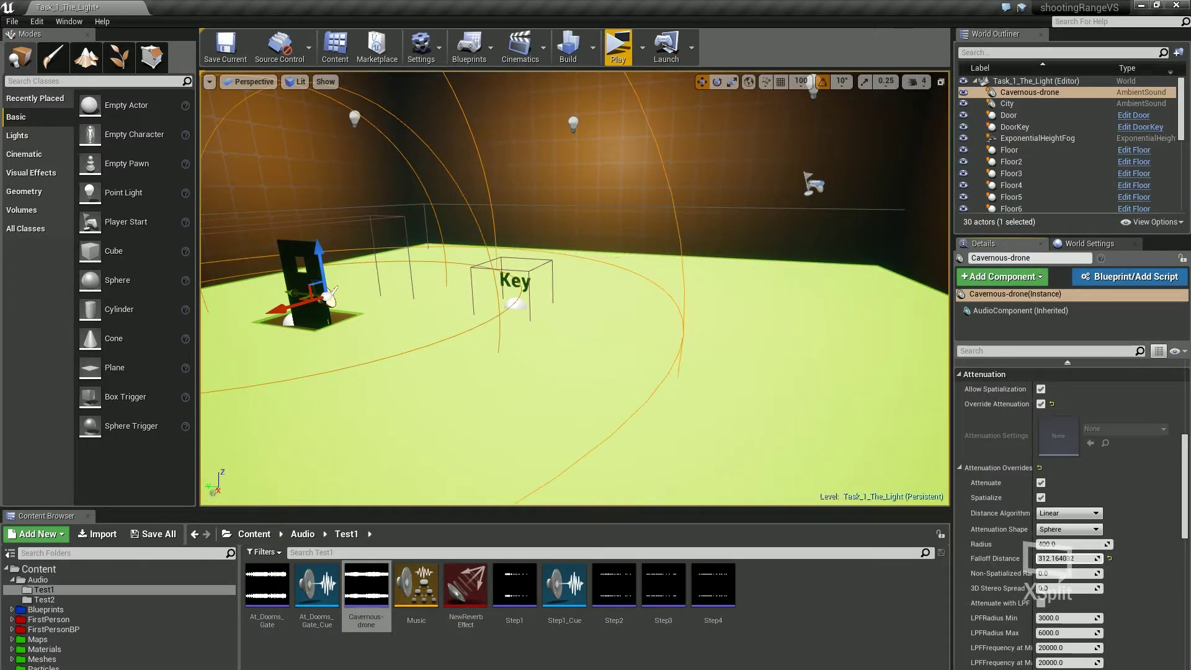
left_click(153, 534)
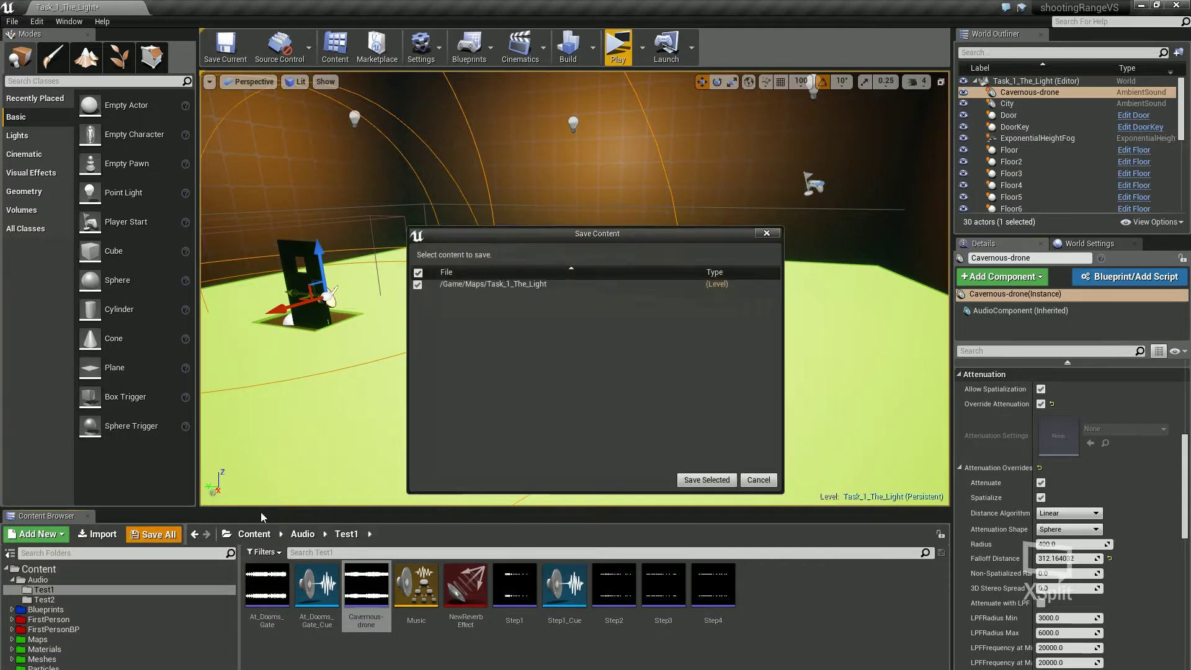
left_click(697, 480)
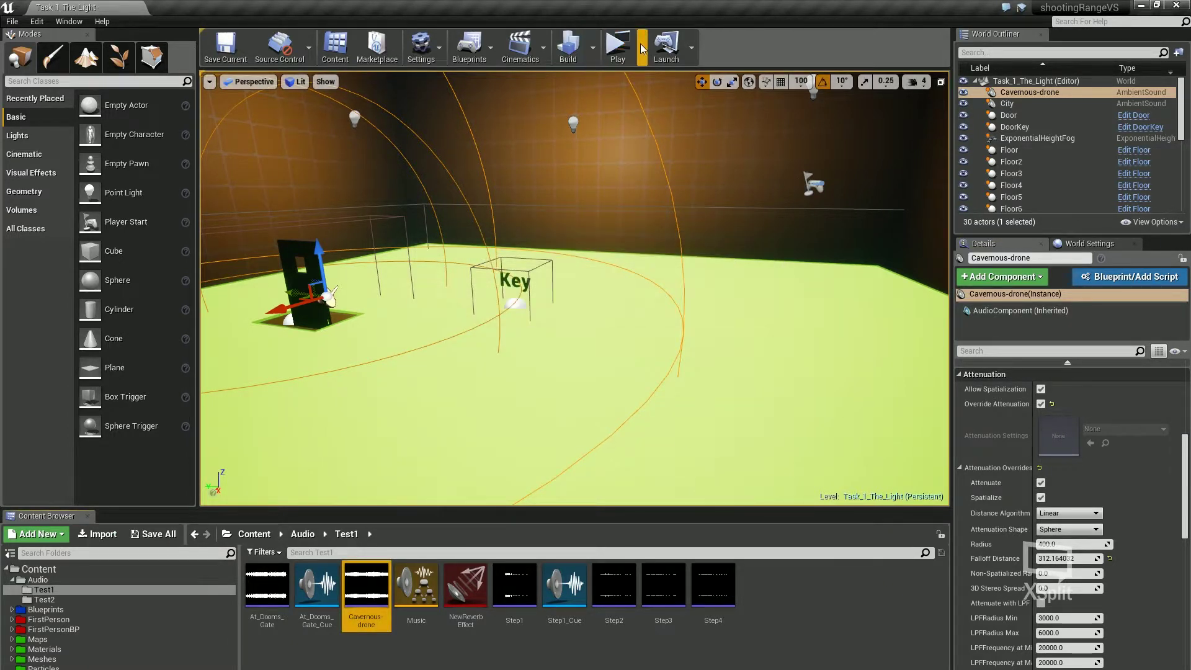
Play-test the level, walking toward and away from the door to hear the drone's falloff.
left_click(618, 44)
key("d")
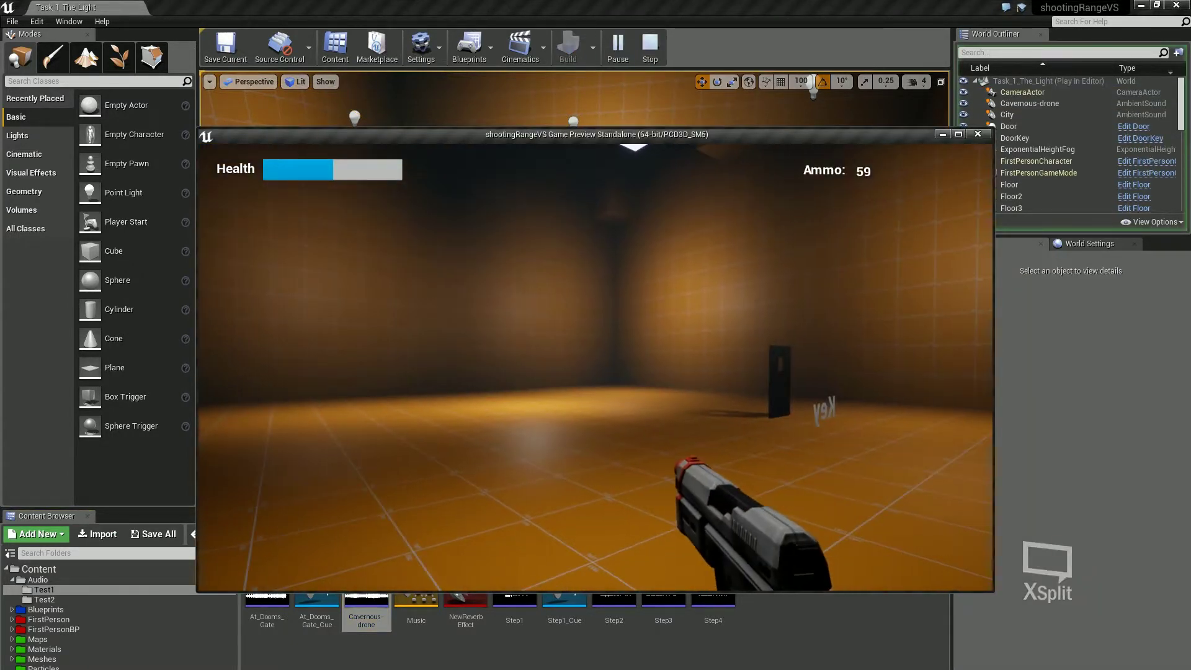
key("w")
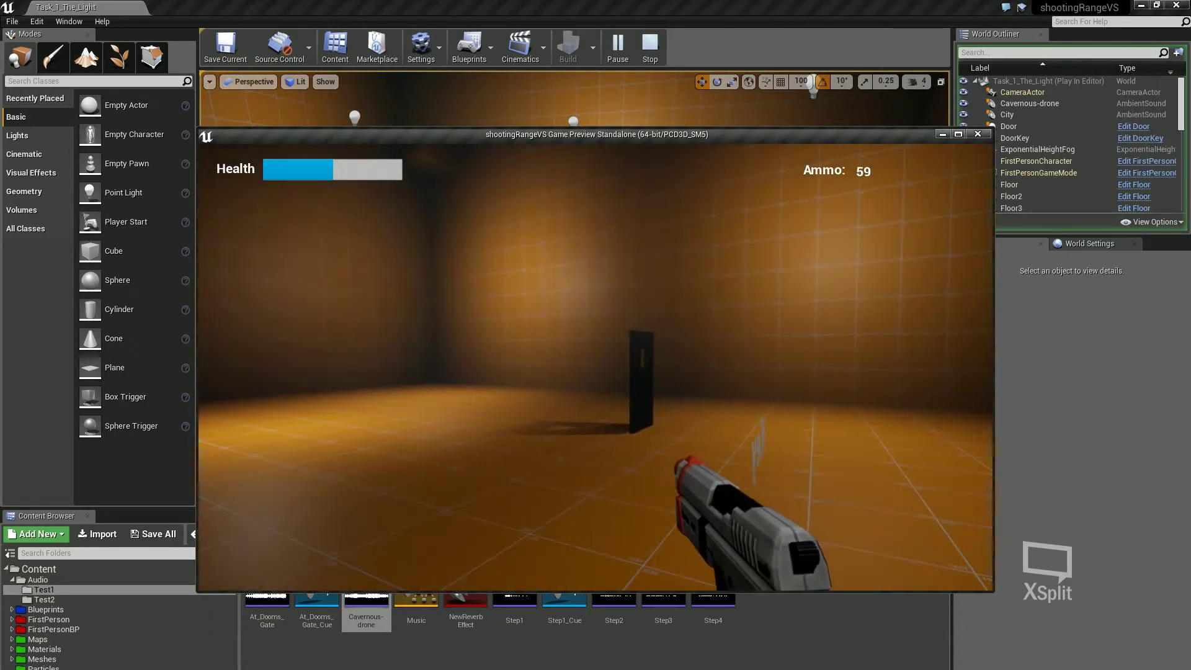
key("w")
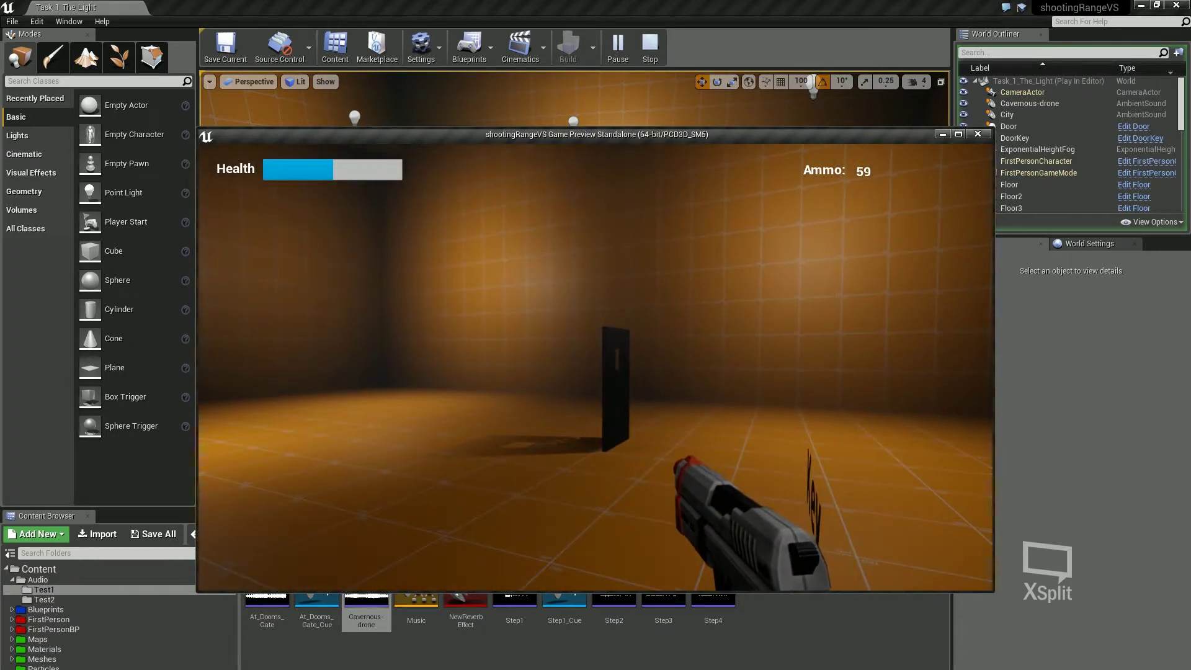
key("w")
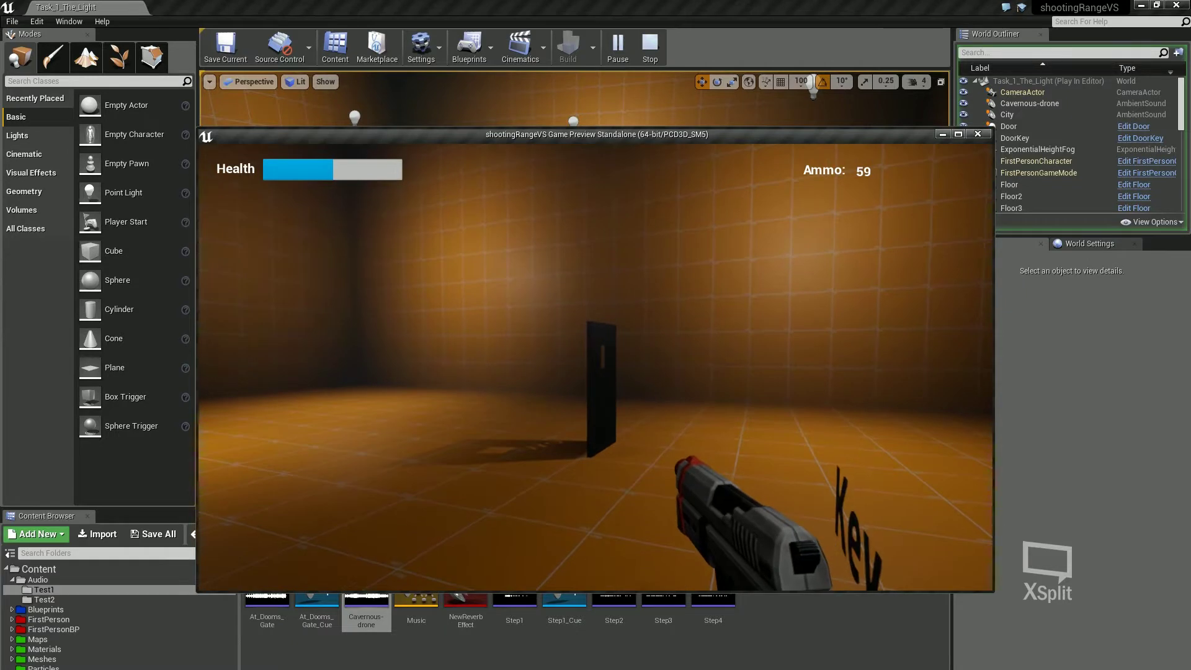
key("w")
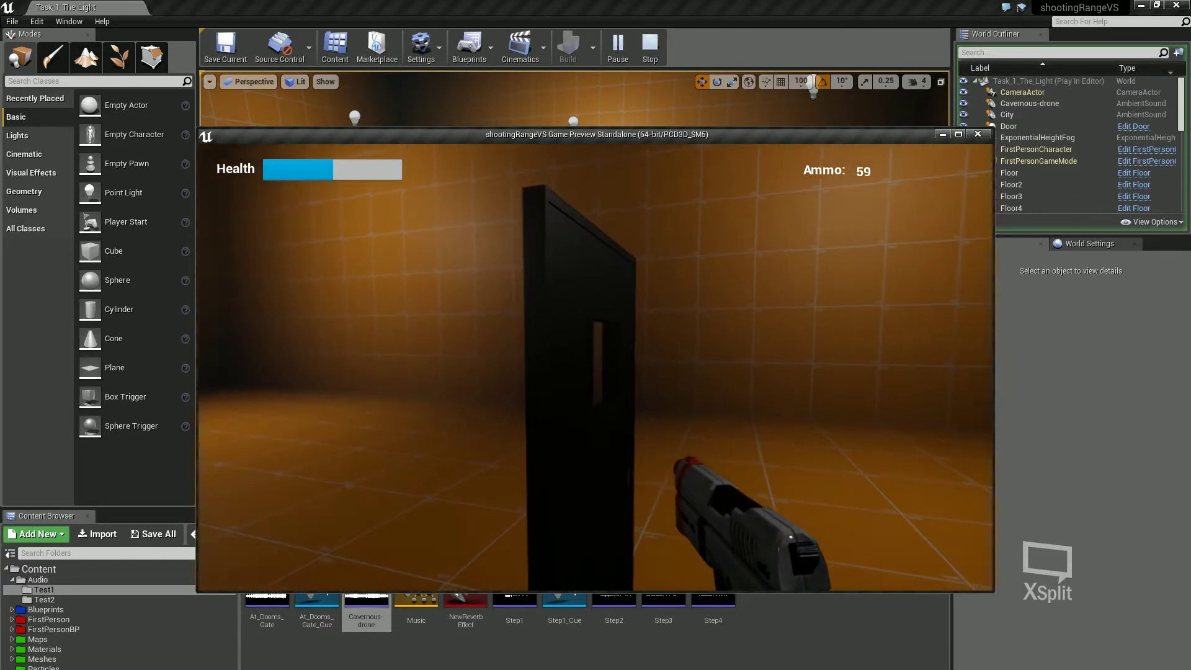
key("w")
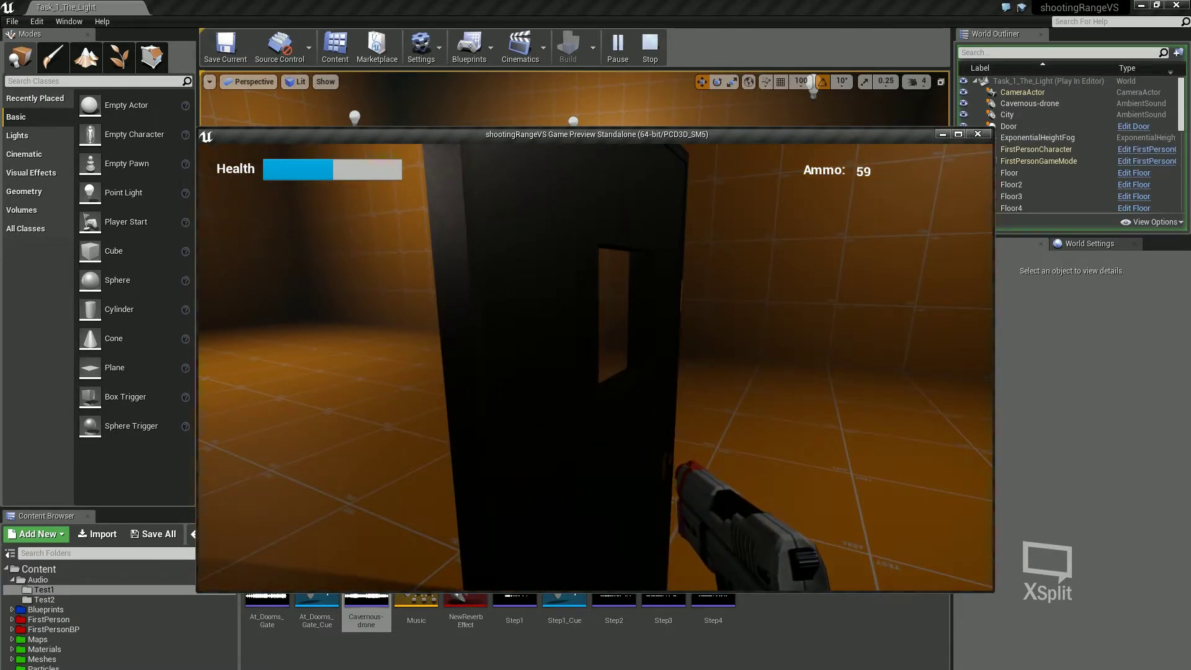
key("s")
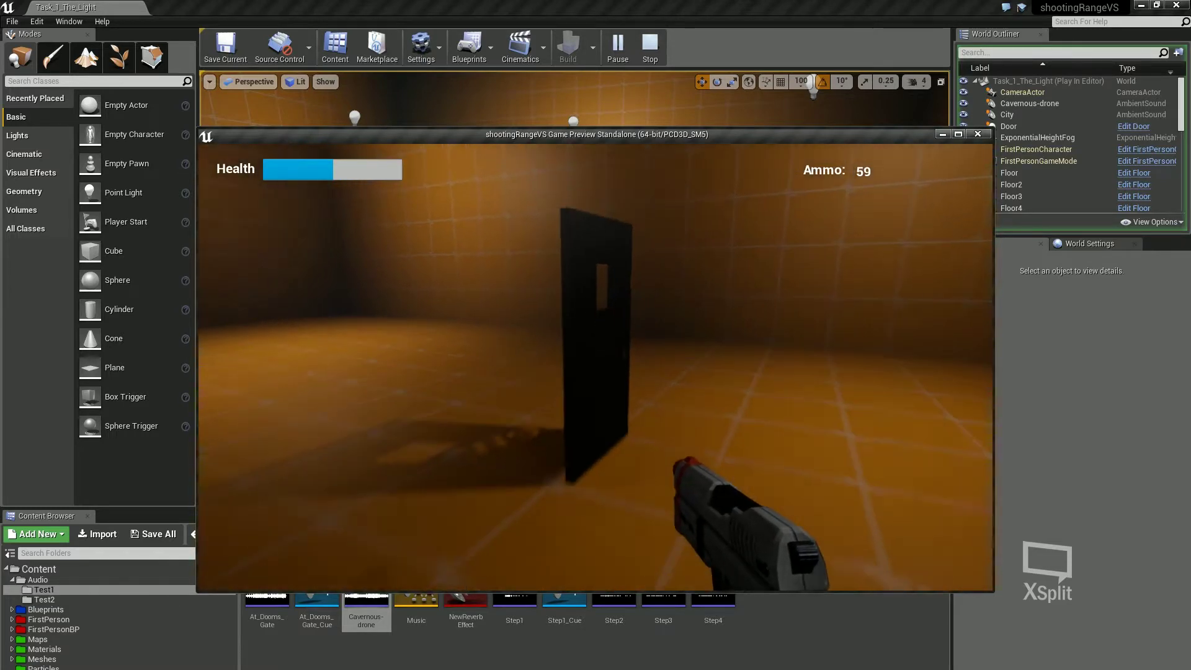
key("w")
key("s")
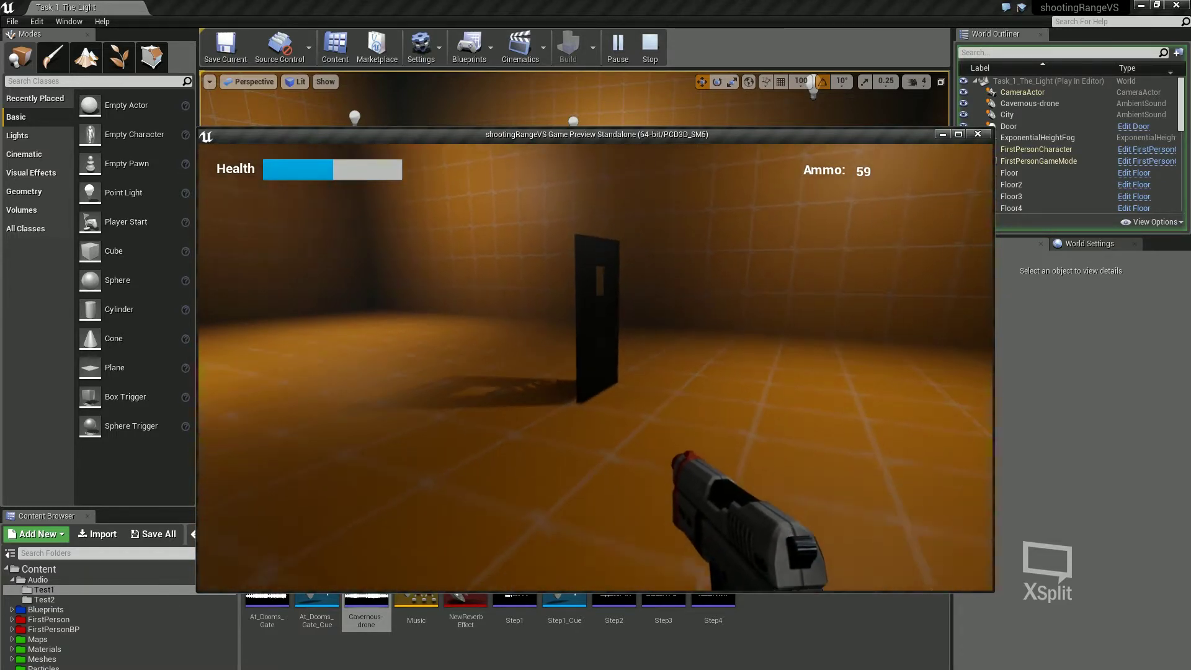
key("w")
key("Escape")
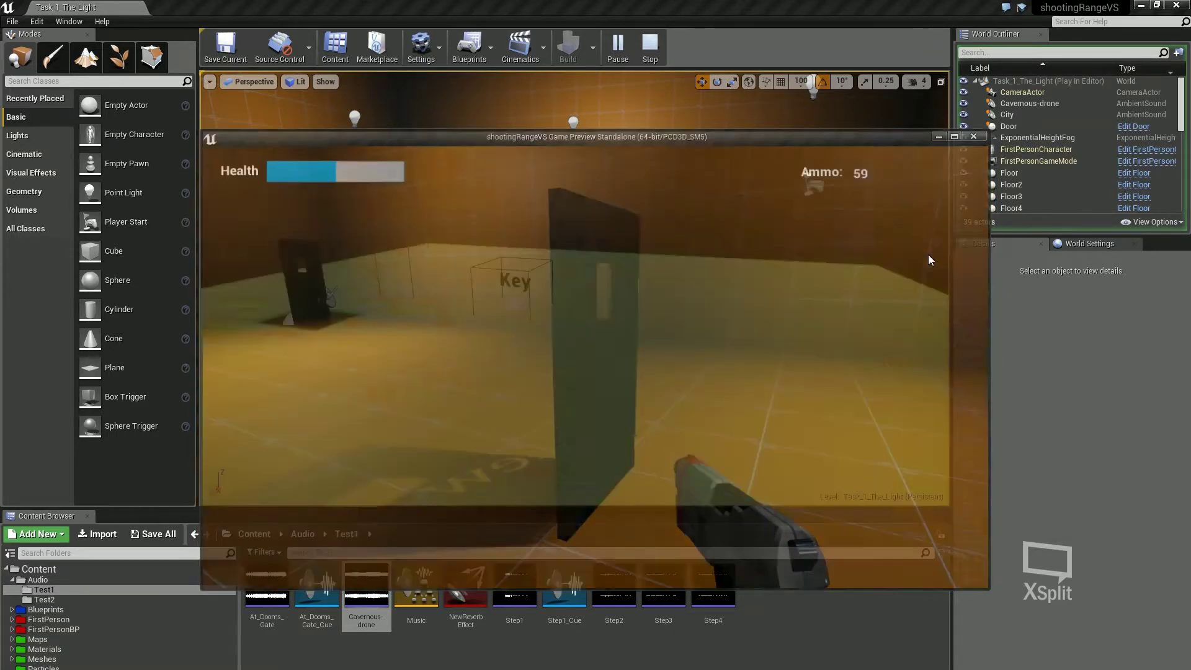
Look over the room around the door, the key and the open floor.
right_click_drag(584, 319, 465, 337)
key("w")
key("d")
key("s")
key("a")
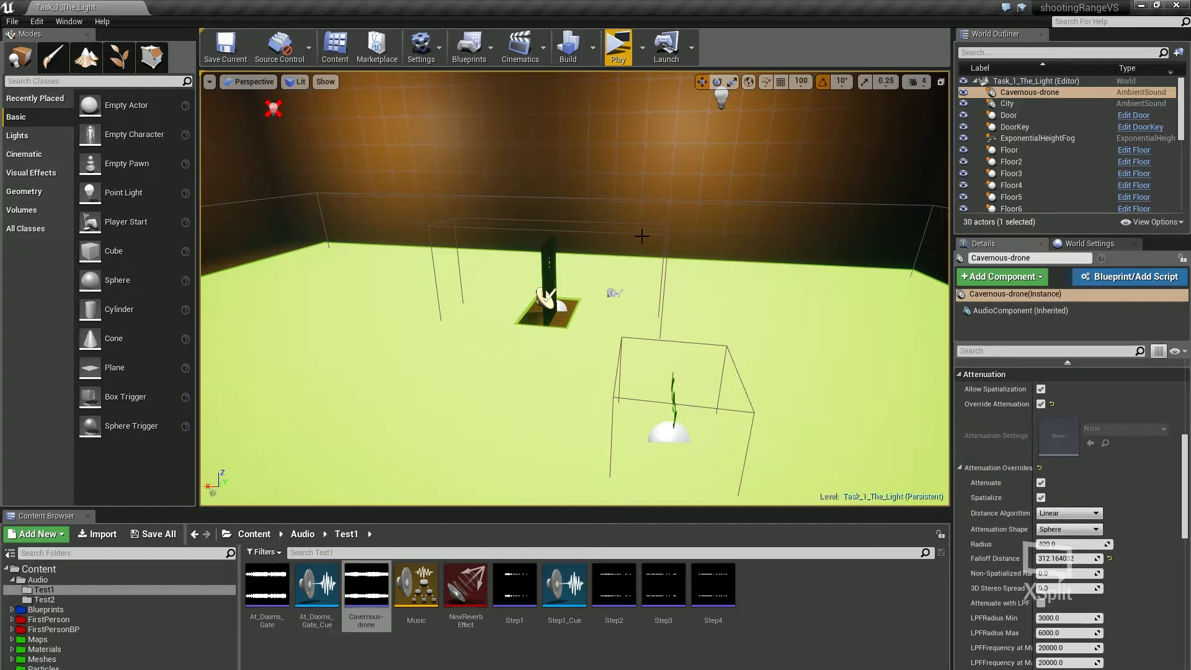
right_click_drag(651, 241, 527, 246)
key("s")
key("a")
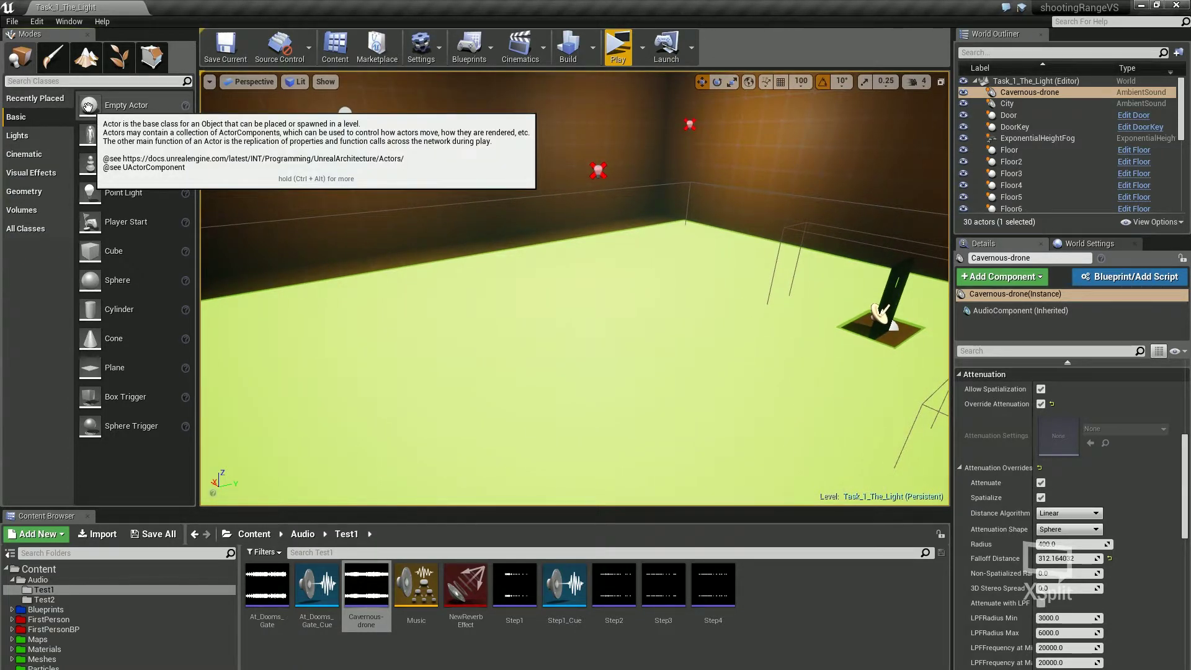
type("sound")
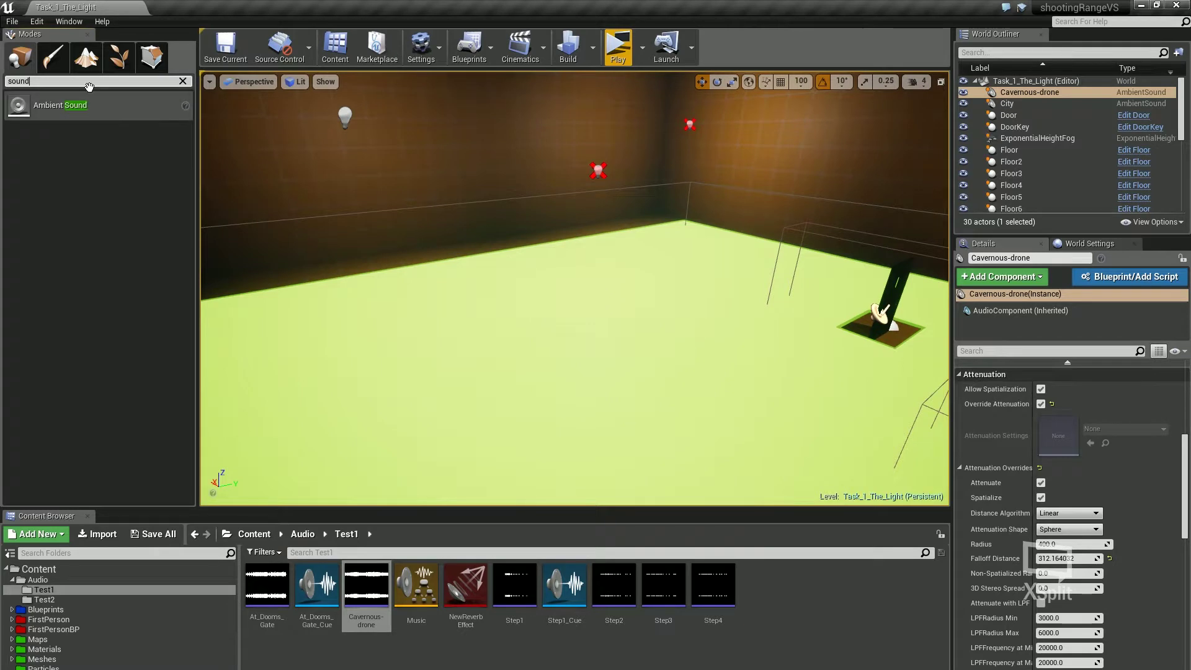
key("BackSpace")
key("BackSpace")
key("BackSpace")
key("BackSpace")
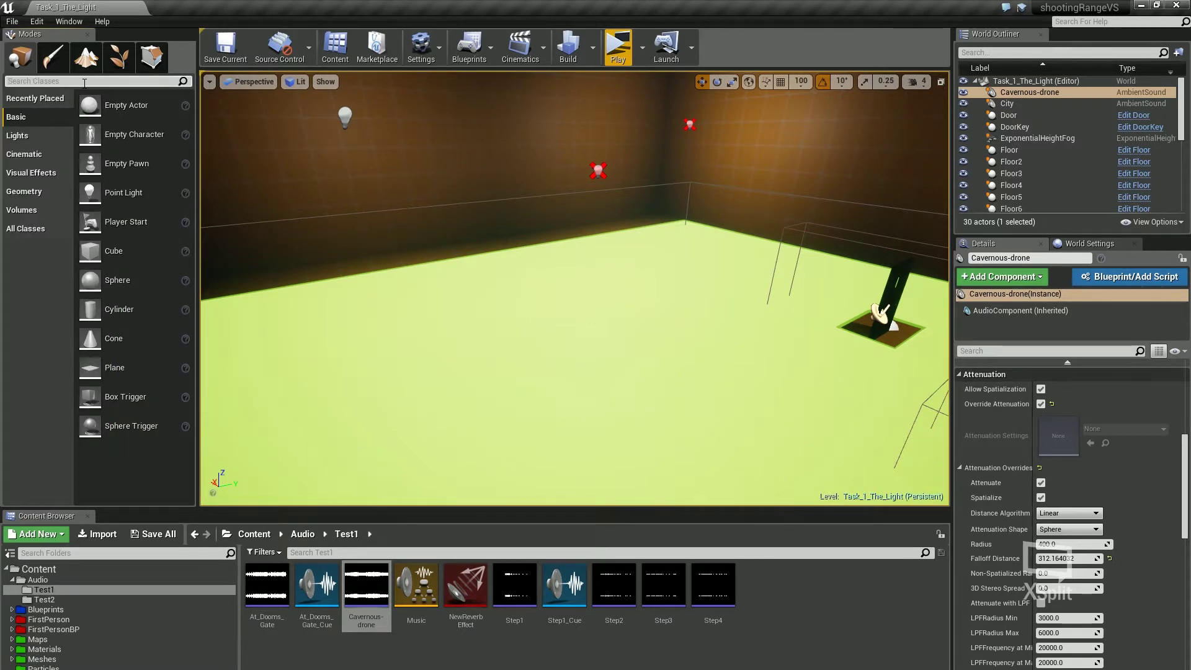
Find the Audio Volume class and place one on the open floor near the room's wall.
type("volume")
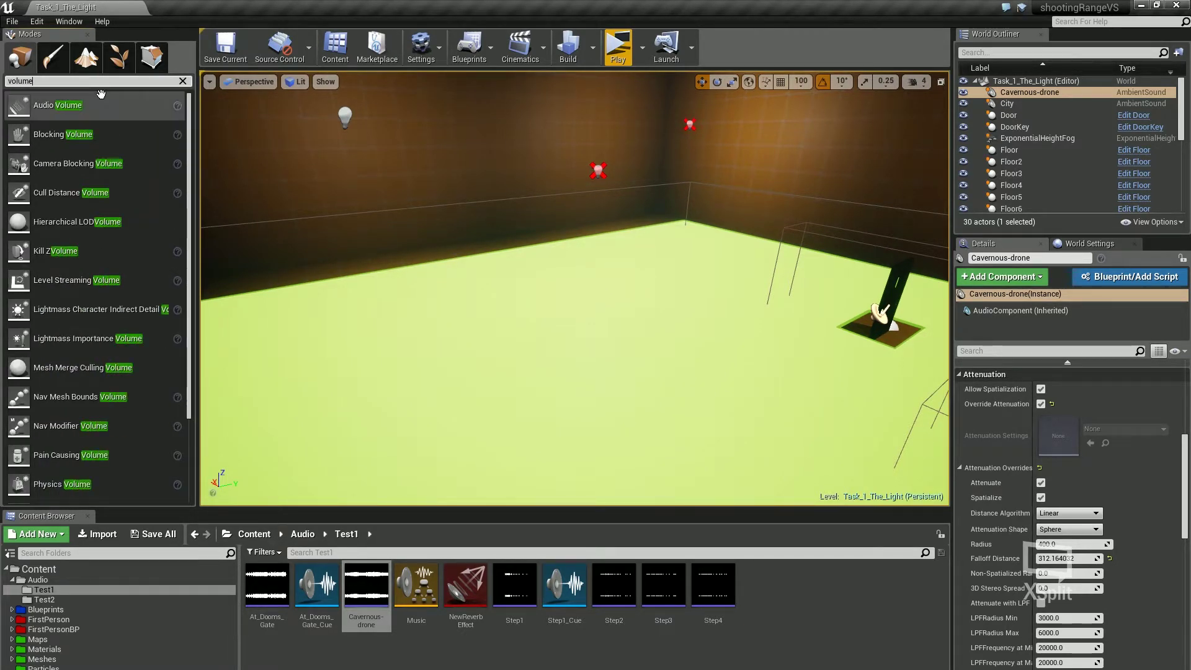
left_click_drag(102, 107, 493, 267)
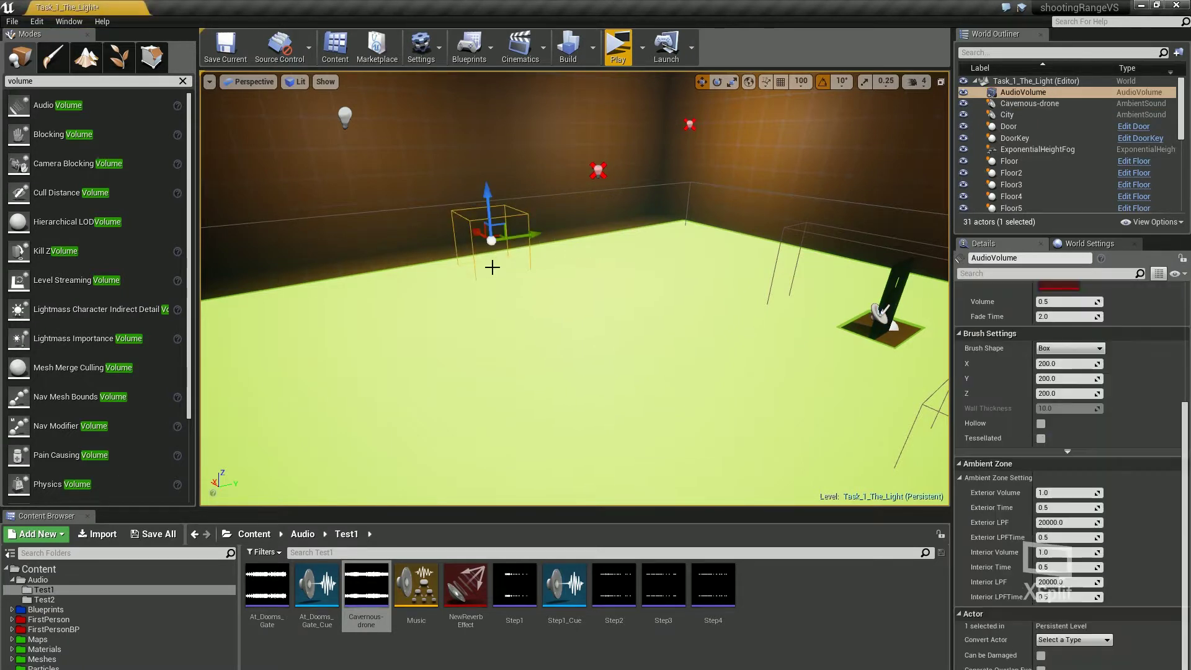
left_click(183, 83)
Reposition the Audio Volume along the wall and enlarge it to a scale of about 3.87 × 13.85 × 3.985.
mouse_move(589, 194)
right_mouse_down()
mouse_move(564, 198)
mouse_move(589, 193)
right_mouse_up()
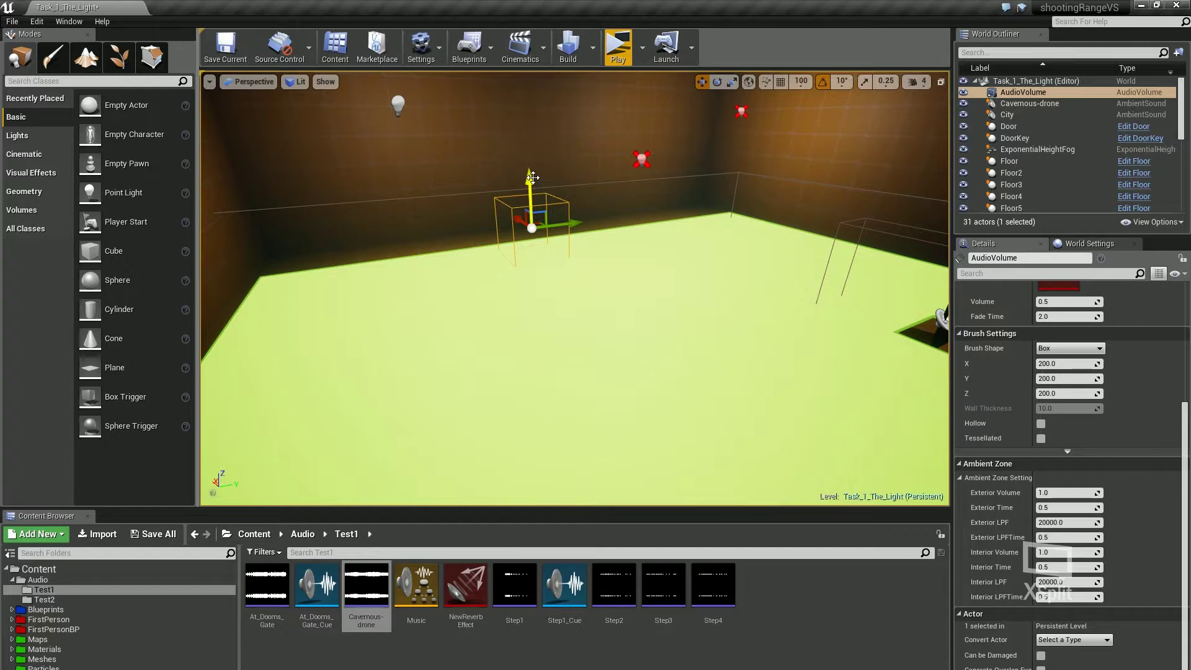
right_click_drag(532, 186, 581, 171)
left_click_drag(479, 286, 344, 277)
key("e")
key("r")
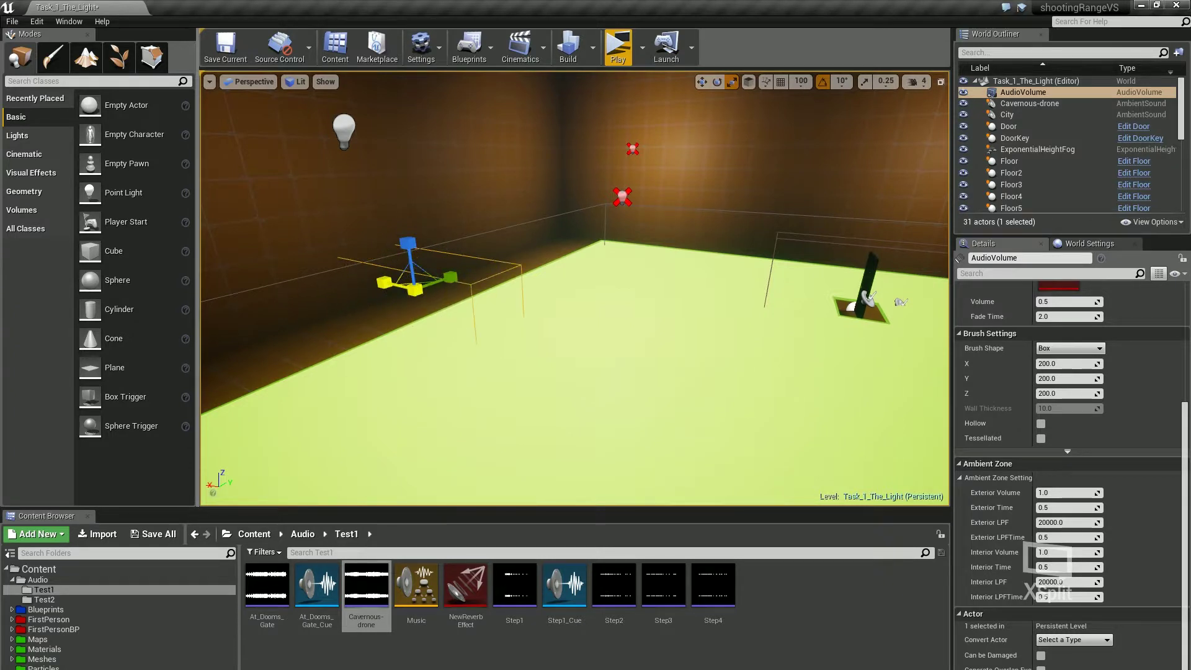
mouse_move(412, 250)
left_mouse_down()
mouse_move(410, 226)
mouse_move(410, 243)
left_mouse_up()
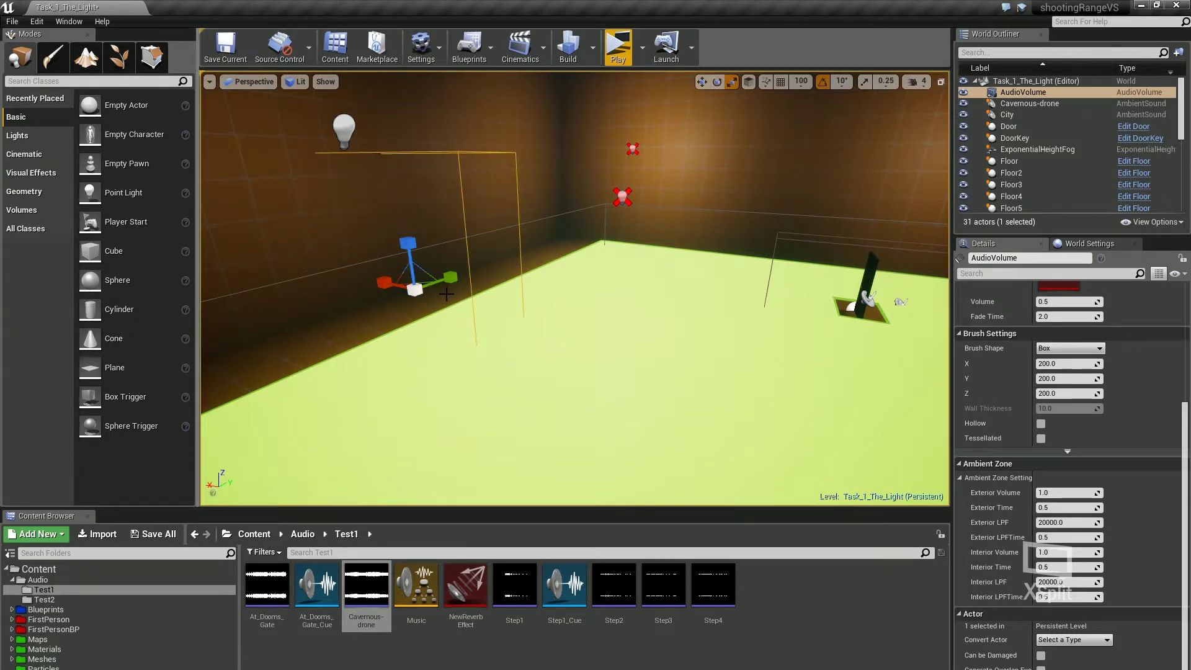
mouse_move(448, 280)
left_mouse_down()
mouse_move(521, 281)
mouse_move(442, 286)
left_mouse_up()
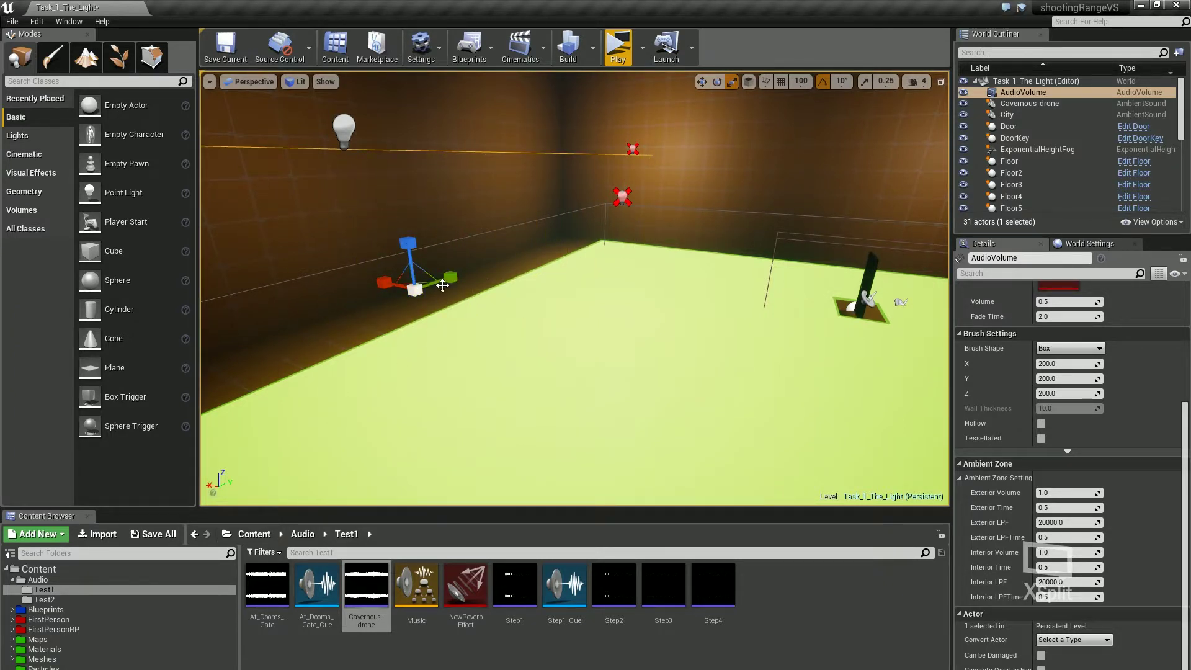
right_click_drag(421, 292, 451, 286)
key("a")
key("d")
key("a")
key("s")
Create a Reverb Effect asset named Cave in the Audio/Test2 folder.
scroll(1089, 381, "up", 3)
scroll(1089, 382, "up", 3)
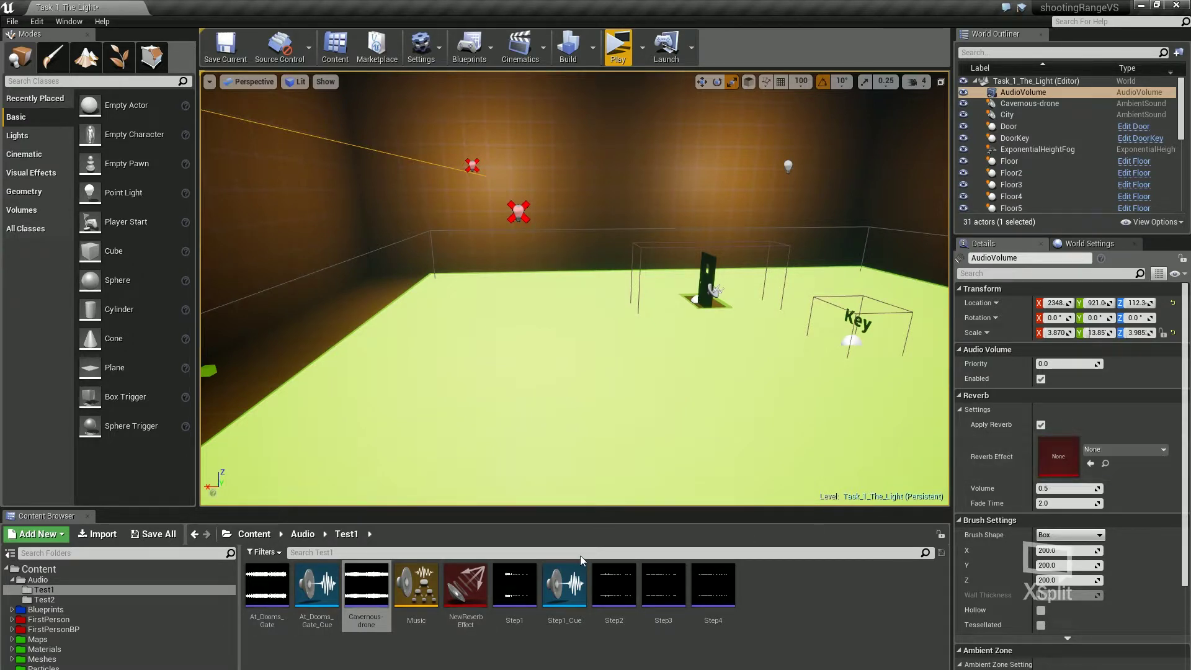
left_click(76, 597)
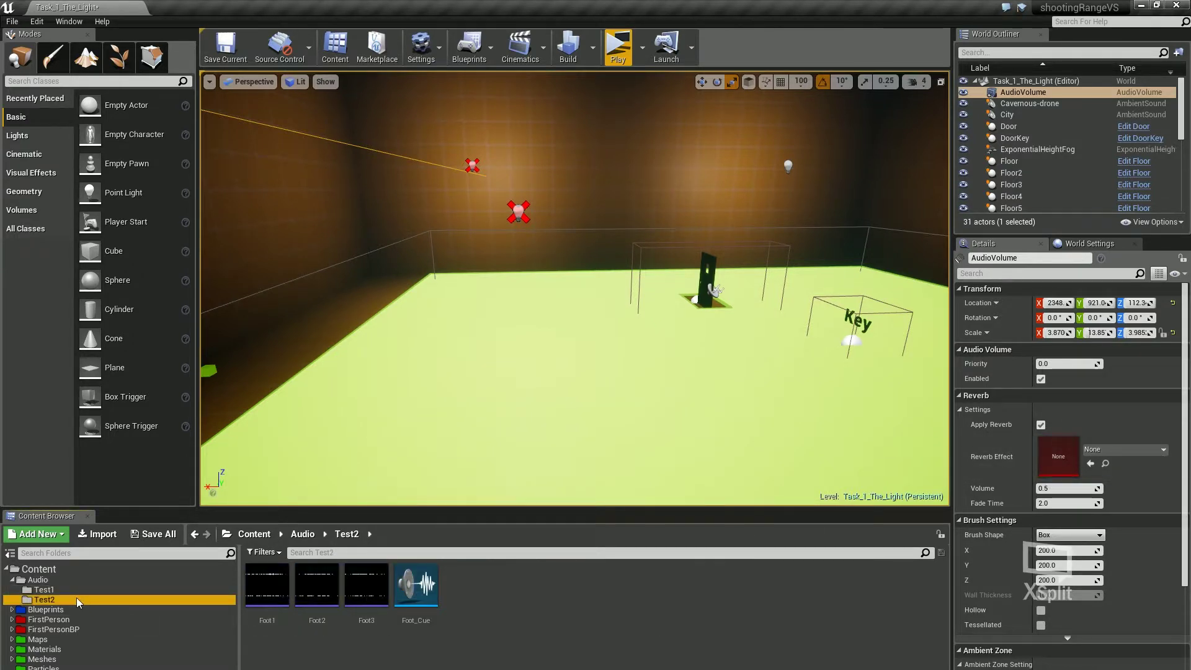
right_click(481, 594)
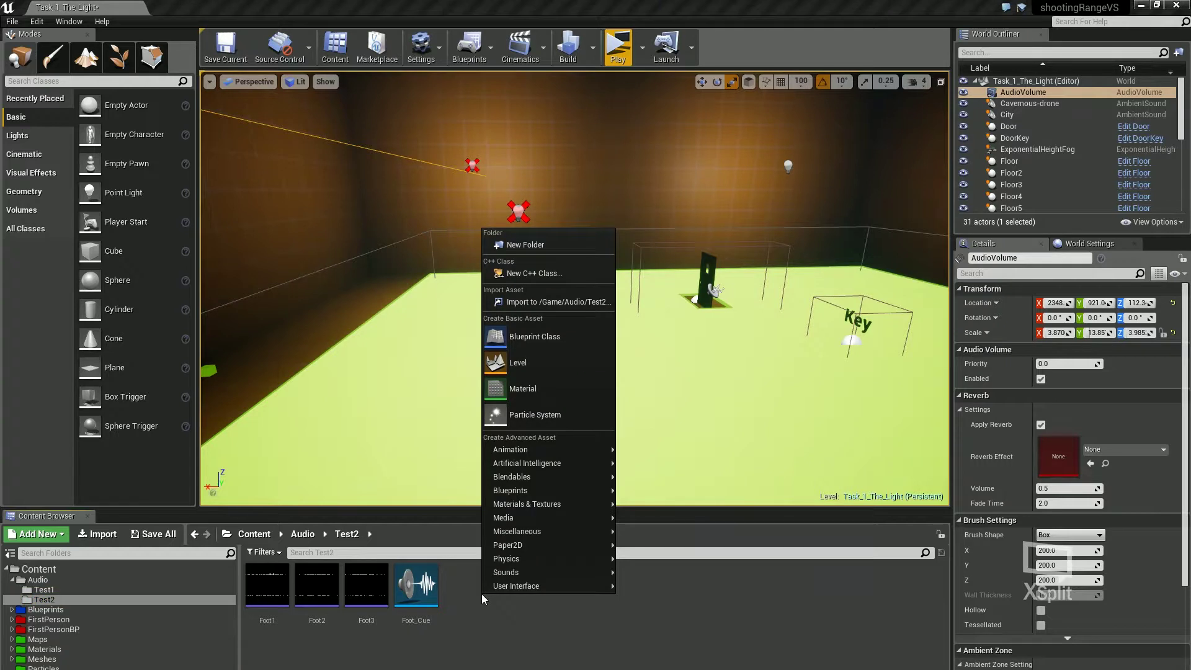
mouse_move(564, 572)
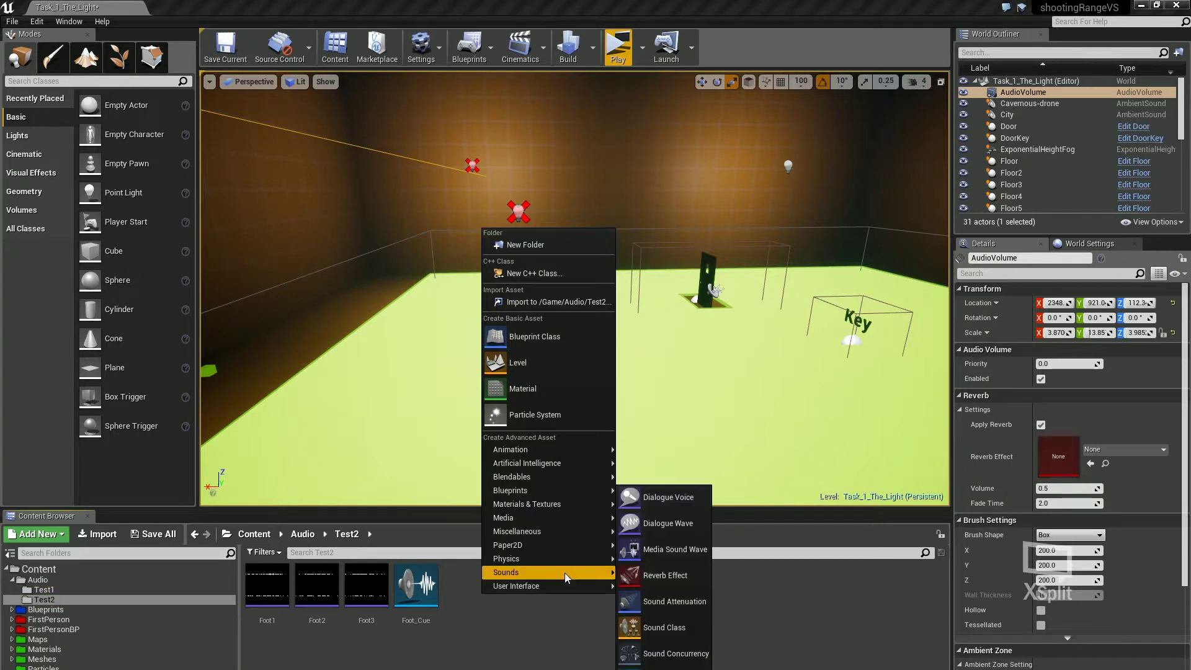
left_click(682, 574)
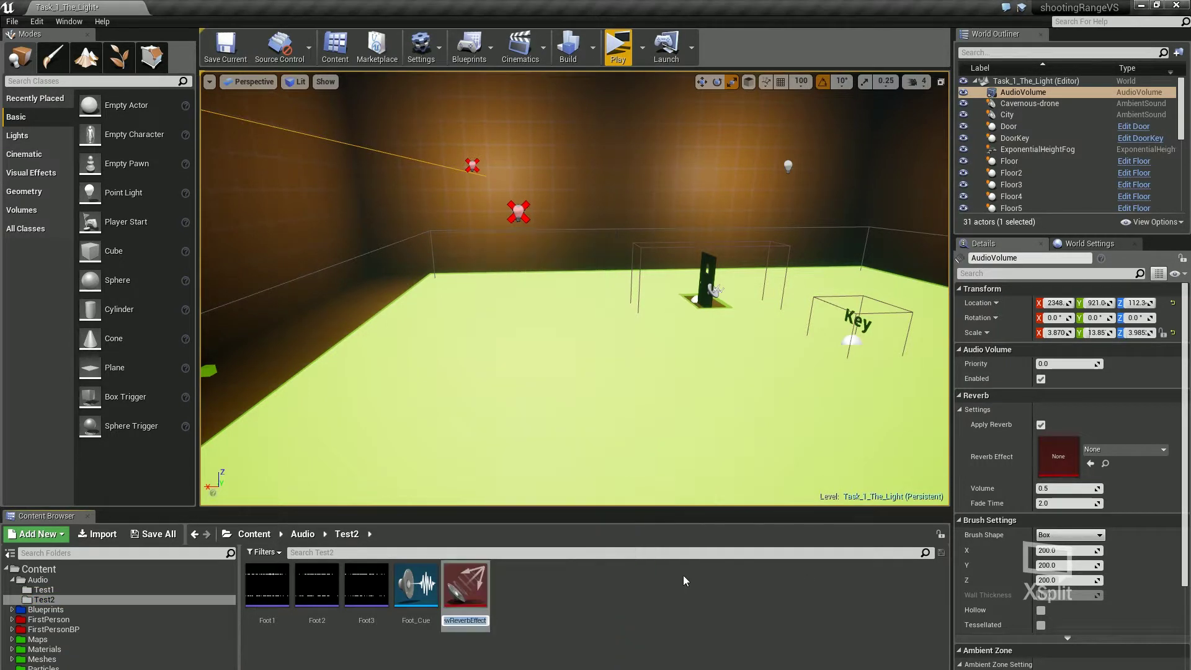
type("Cave")
key("Return")
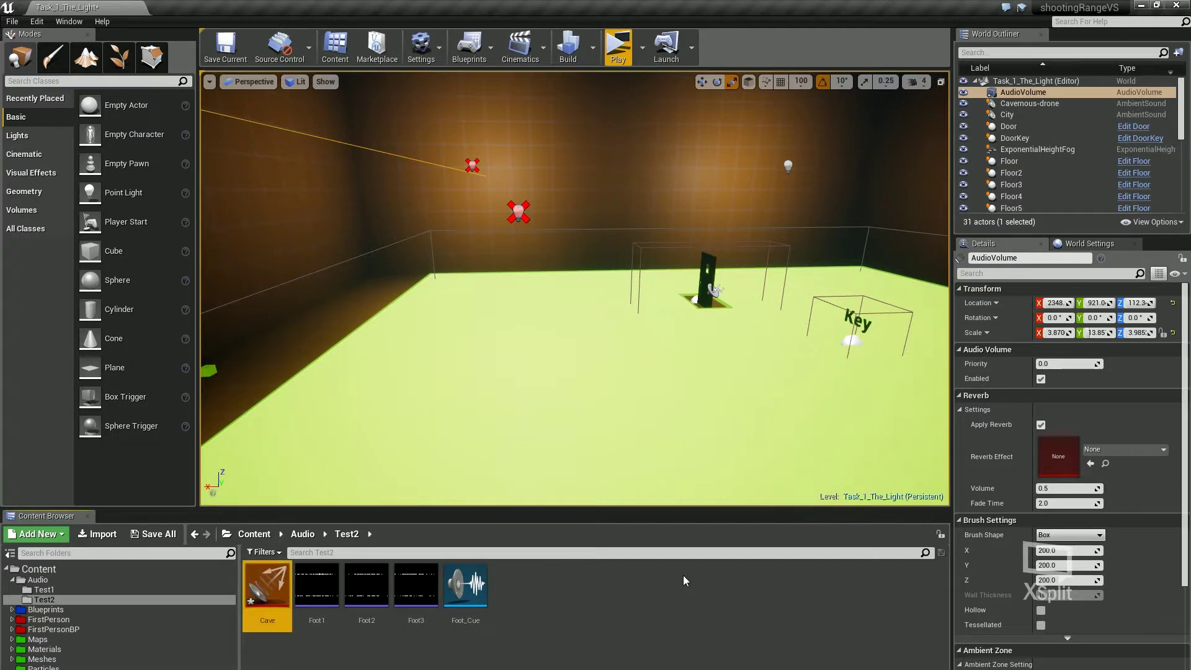
Raise the Cave reverb effect's Decay Time to about 10.62, leave Reflections Delay at its default, and save and close the asset.
double_click(271, 586)
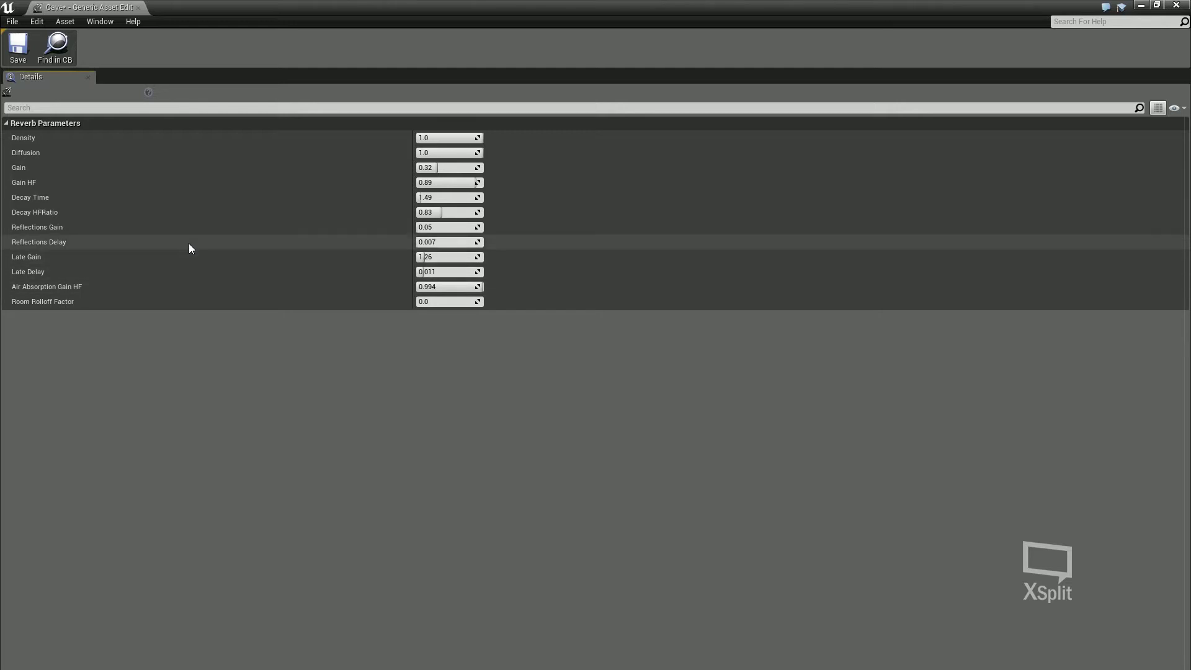
mouse_move(450, 242)
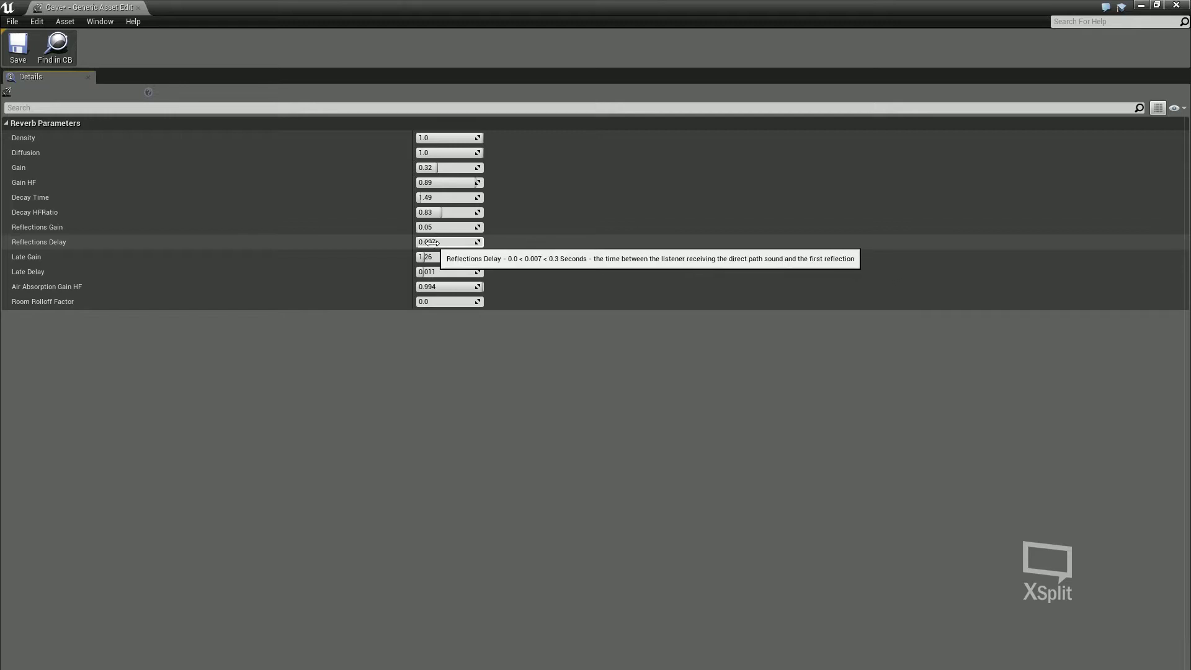
left_click_drag(432, 242, 471, 242)
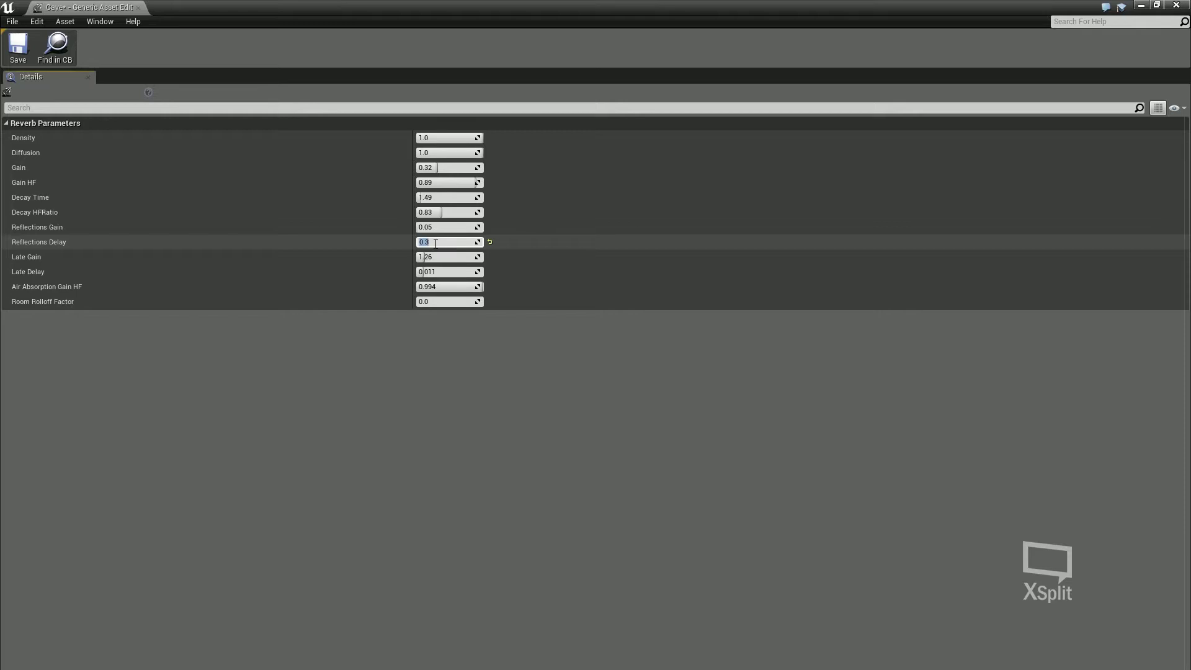
left_click(490, 241)
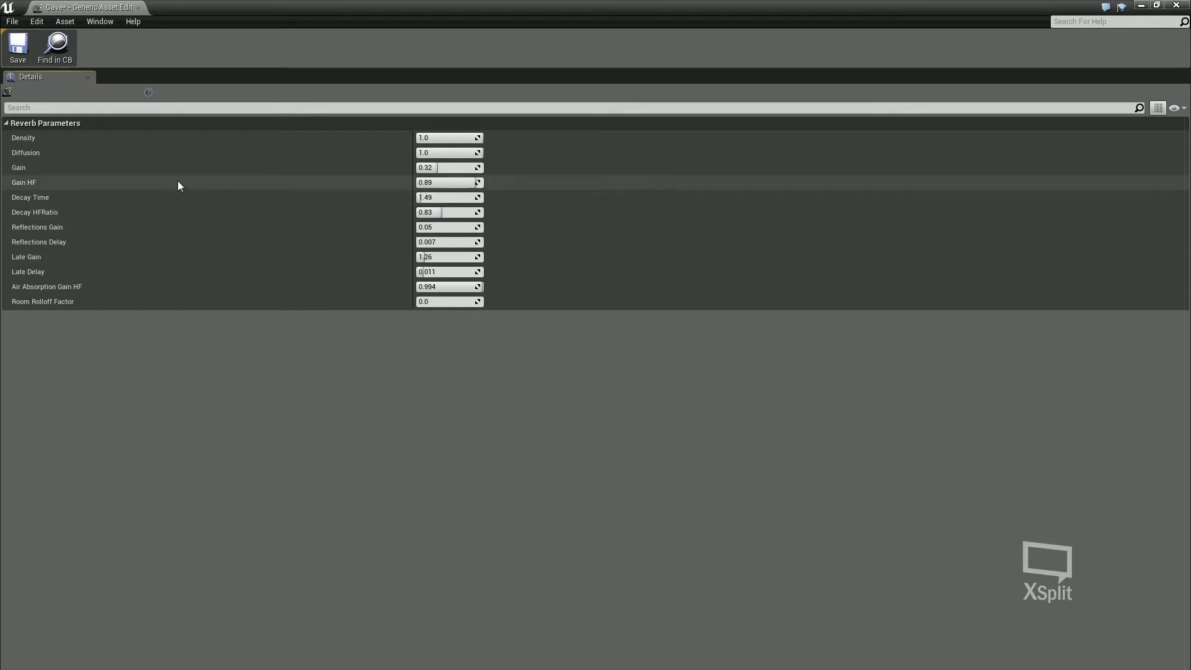
mouse_move(434, 198)
left_mouse_down()
mouse_move(490, 197)
mouse_move(452, 197)
left_mouse_up()
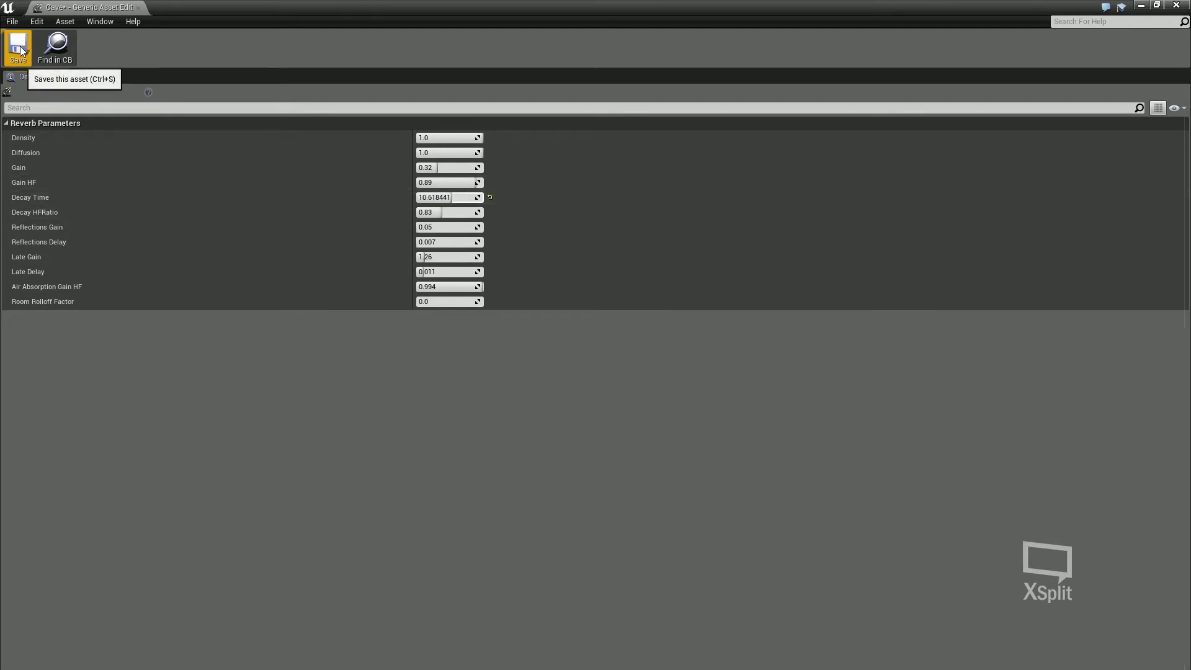
left_click(22, 51)
left_click(138, 8)
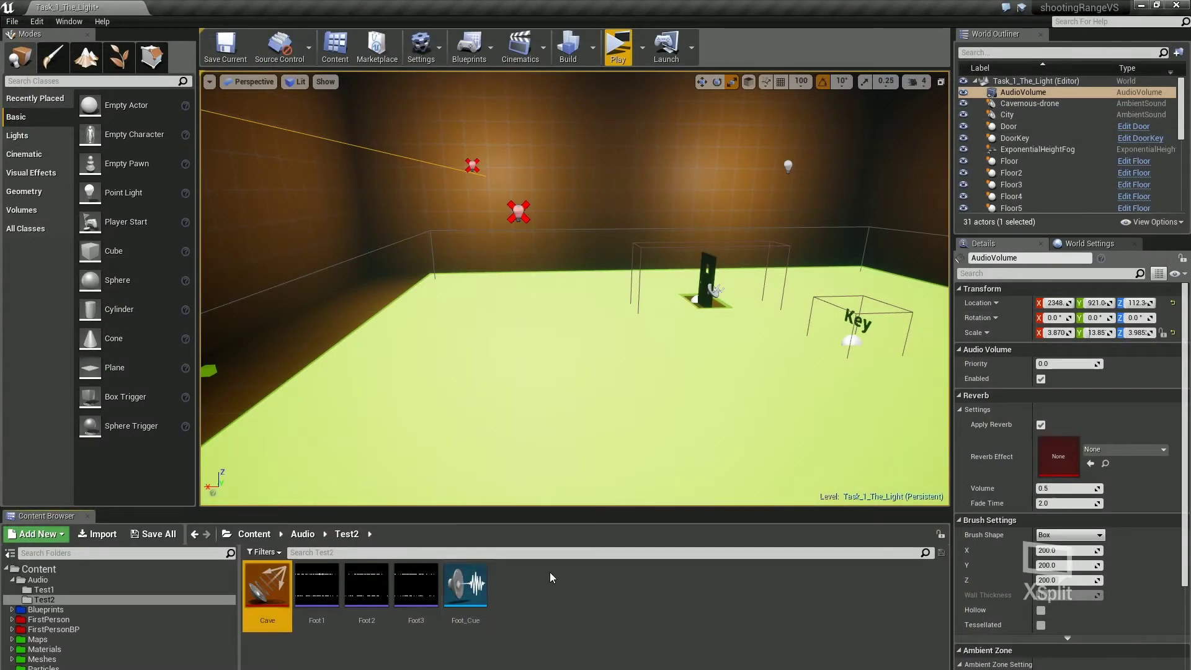
Assign Cave as the Audio Volume's reverb effect with a volume of 1.0 and save the level.
left_click_drag(277, 583, 1059, 462)
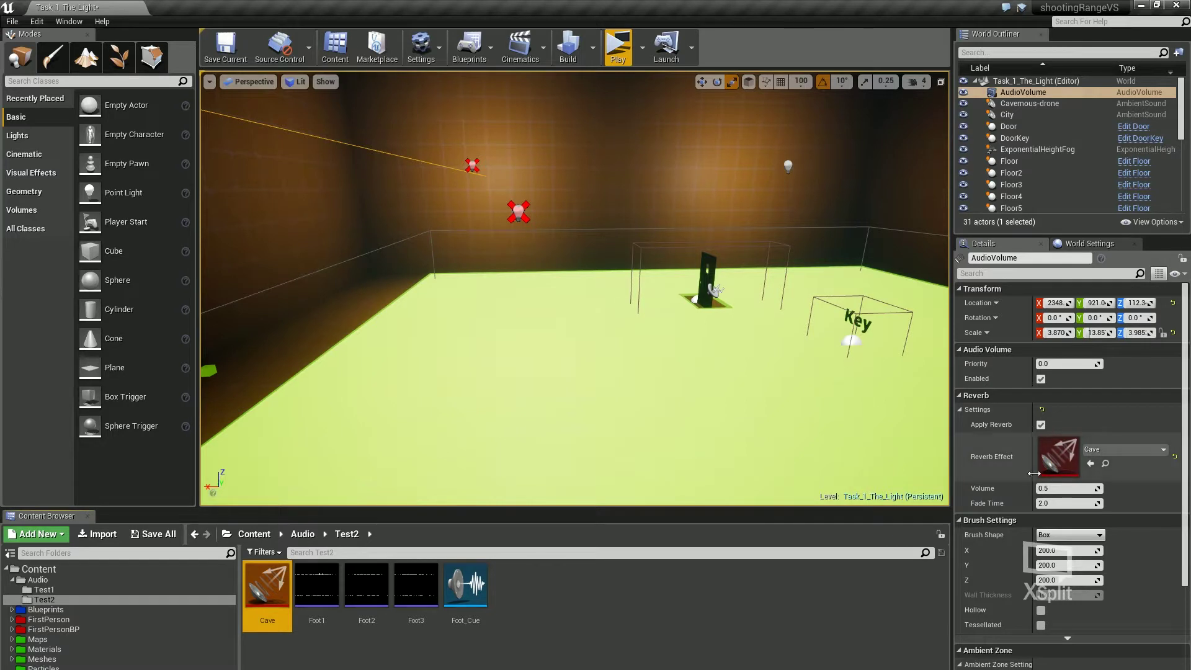
left_click(1055, 489)
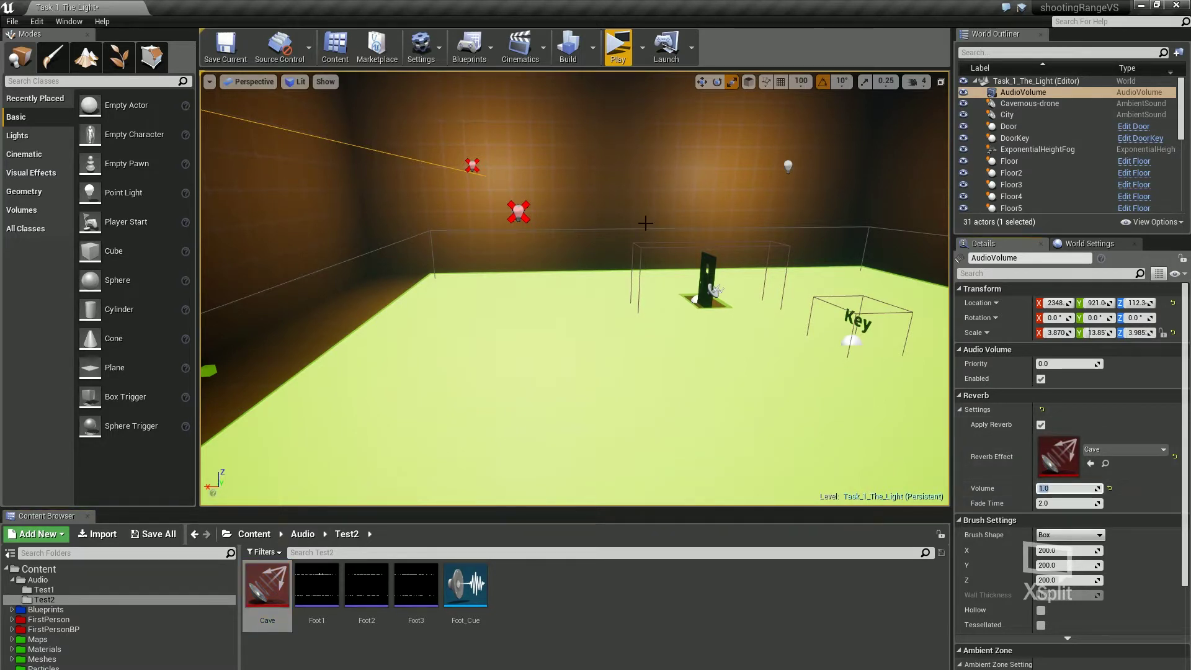
left_click(226, 47)
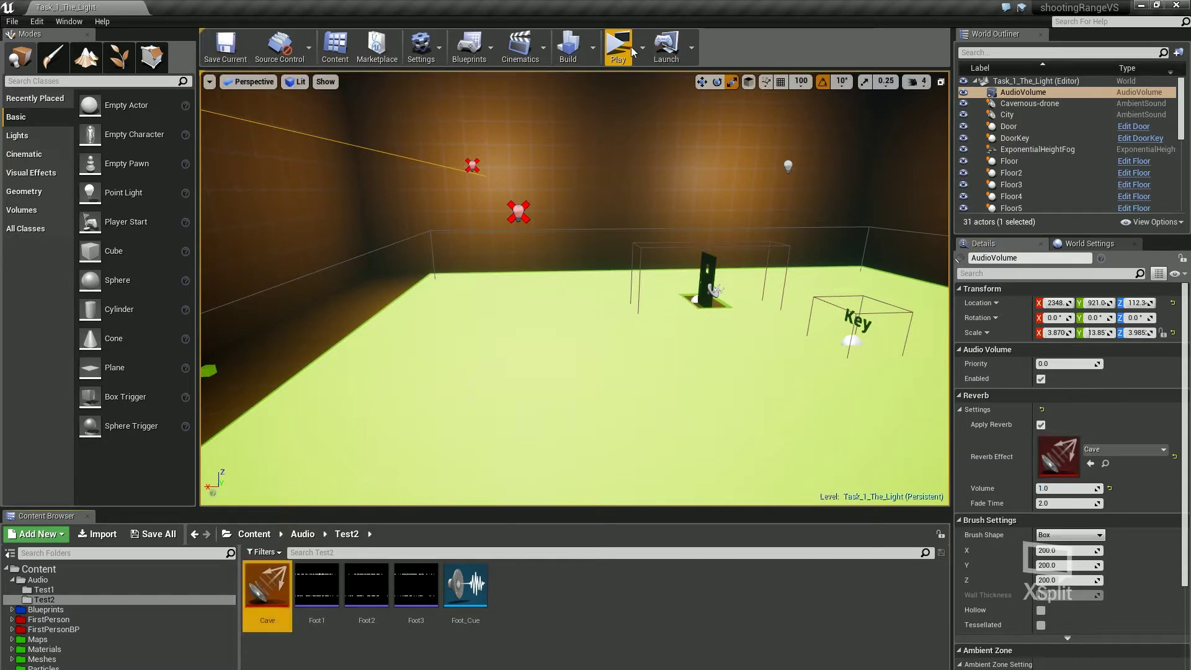
Play-test the cave reverb by walking and shooting around the room, and review the Audio Volume's Ambient Zone settings.
left_click(621, 47)
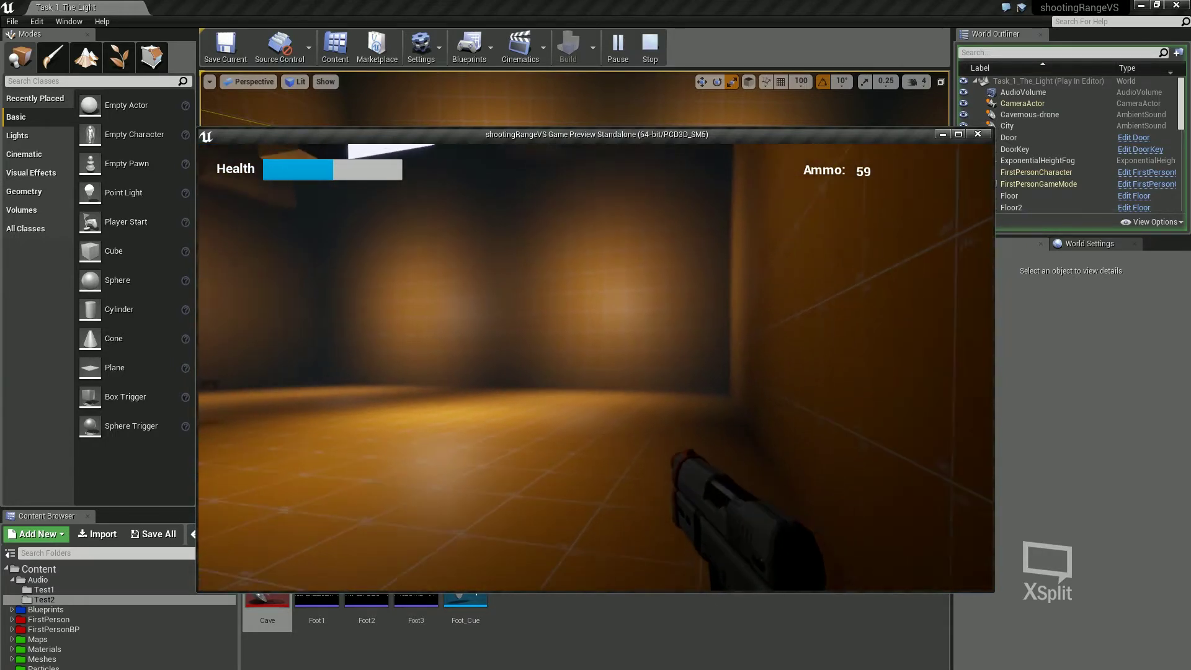
key("w")
left_click(596, 367)
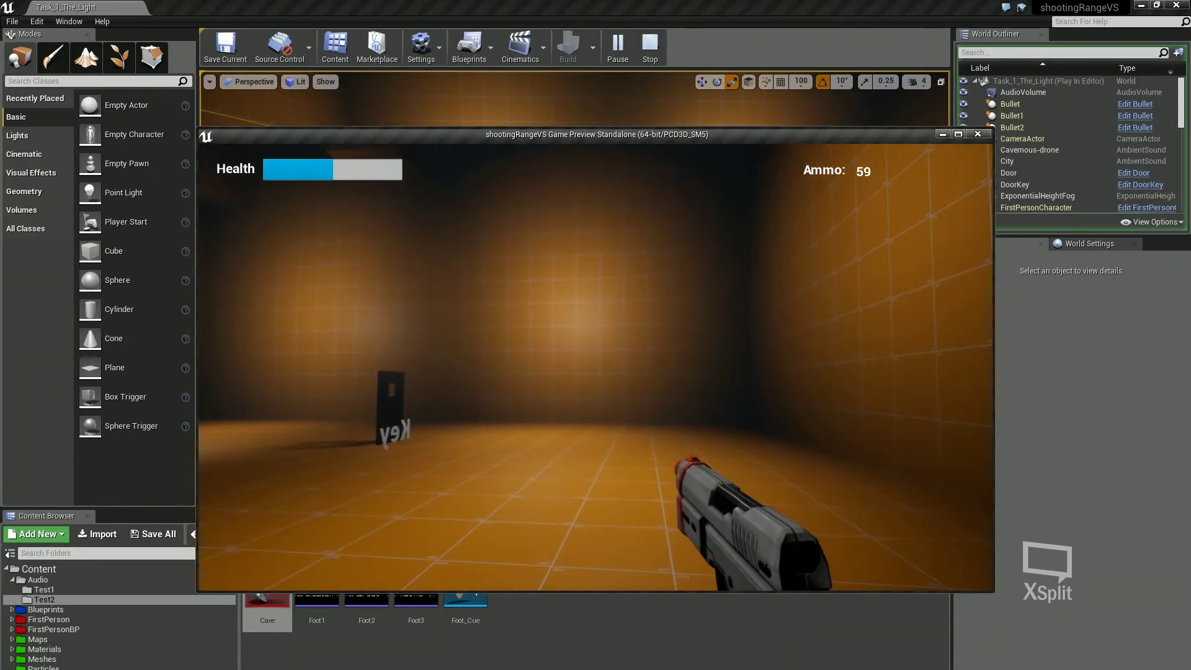
left_click(595, 367)
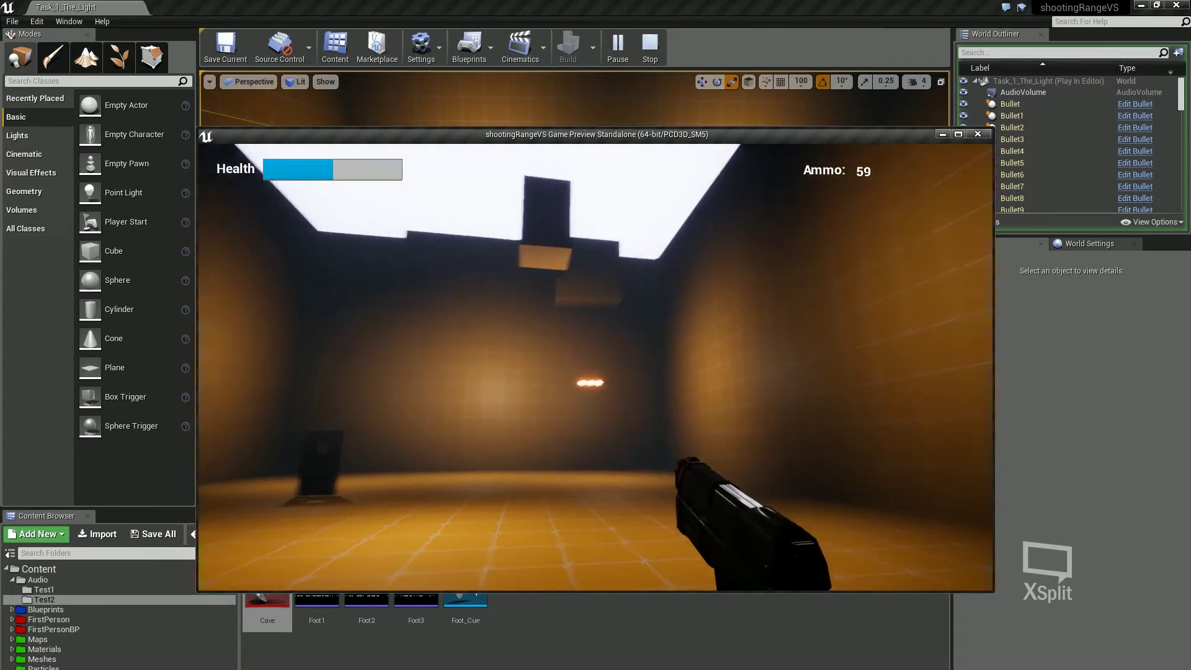
key("w")
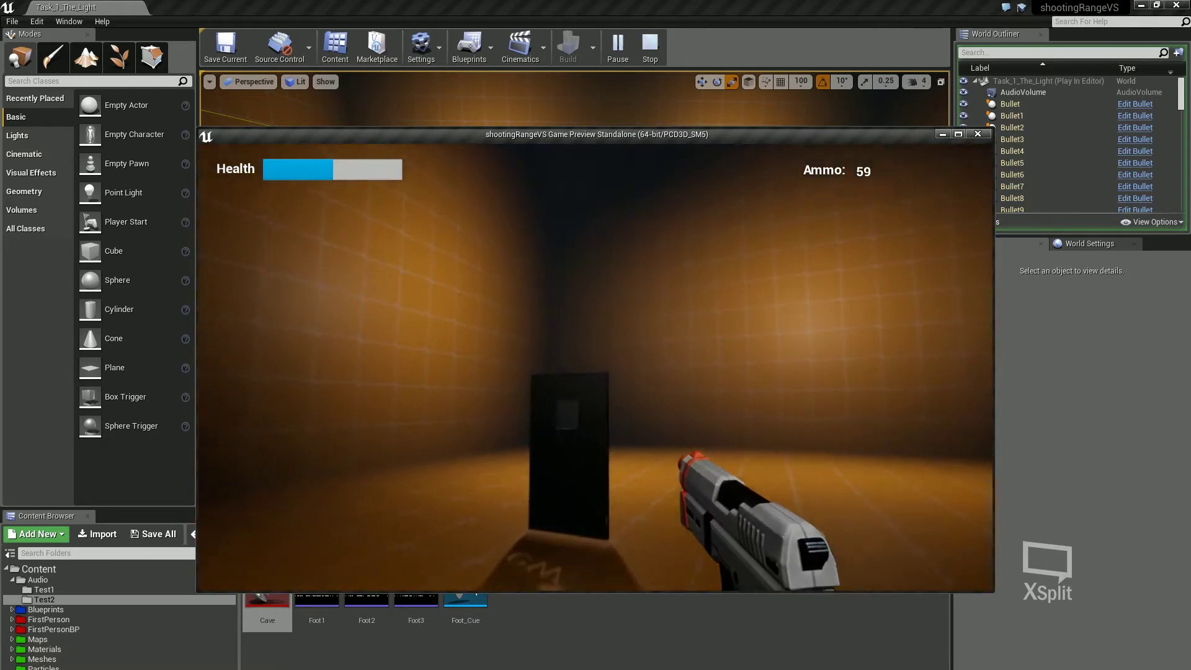
key("d")
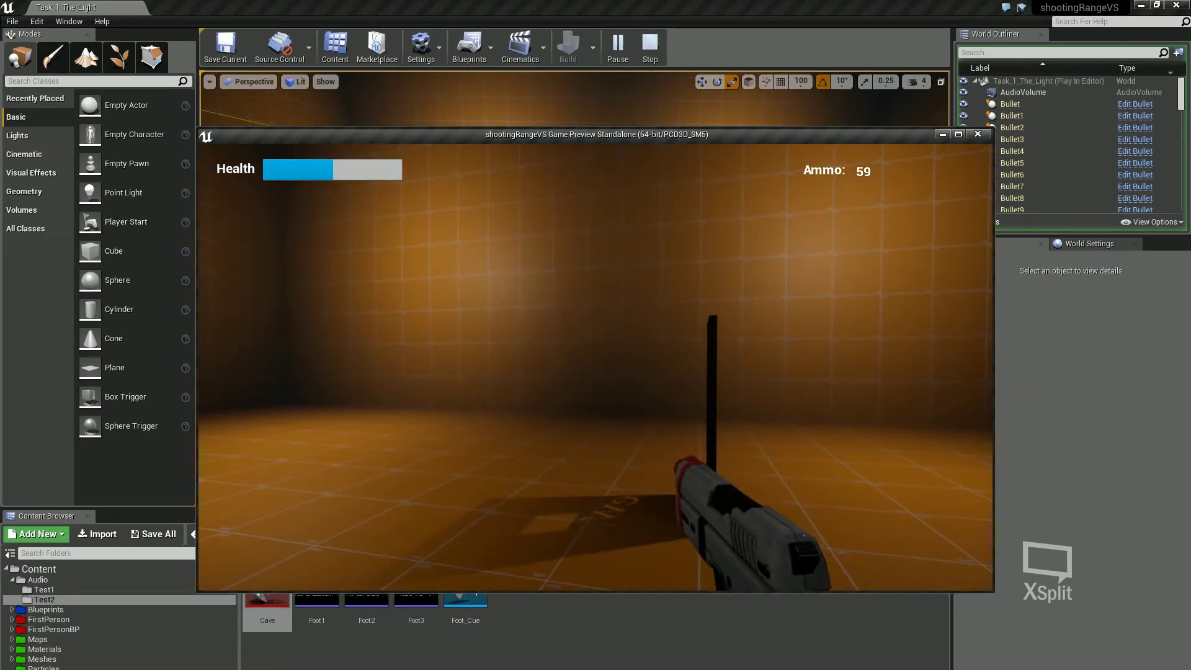
key("Escape")
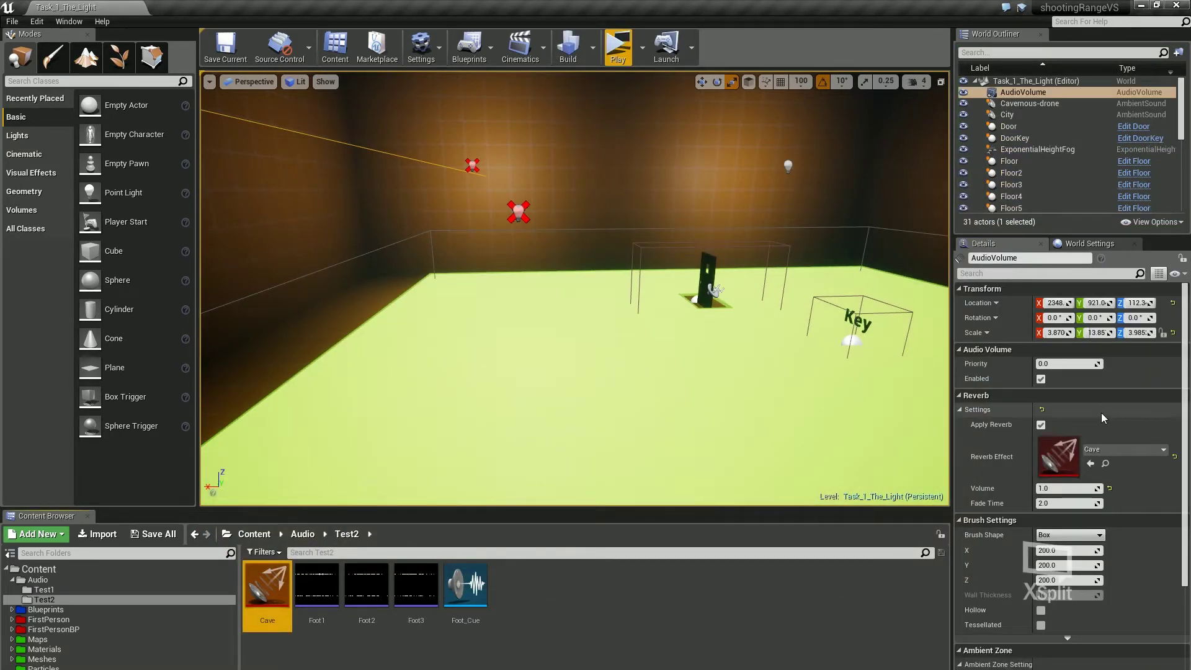
scroll(1115, 623, "down", 6)
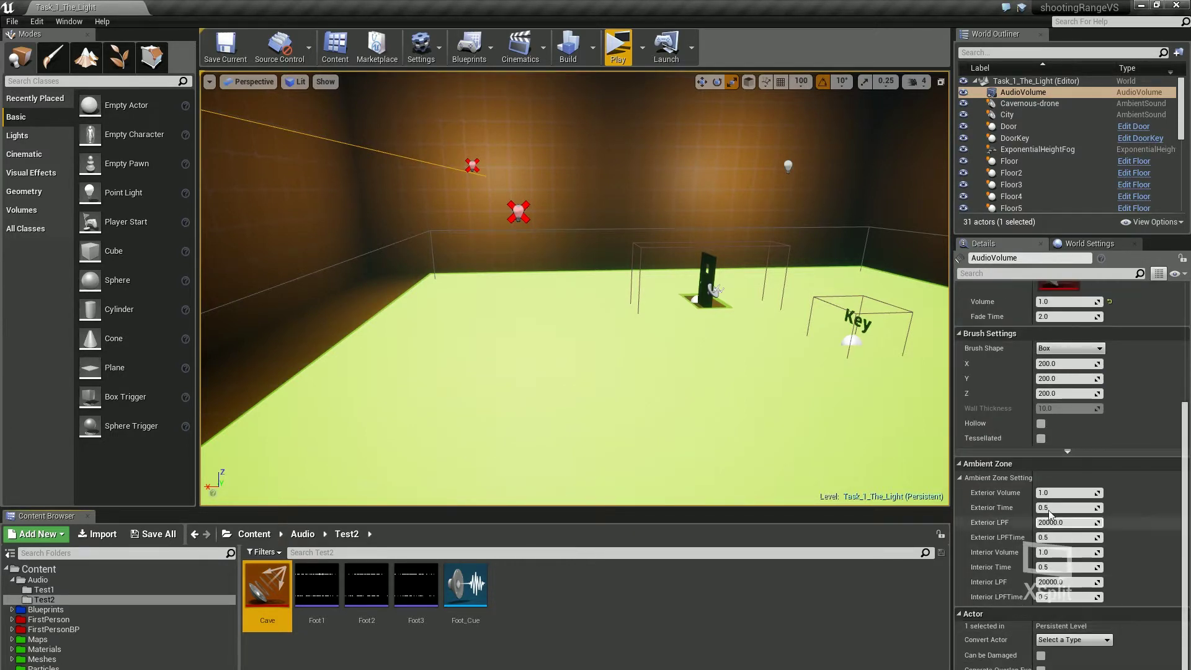
scroll(1040, 519, "up", 5)
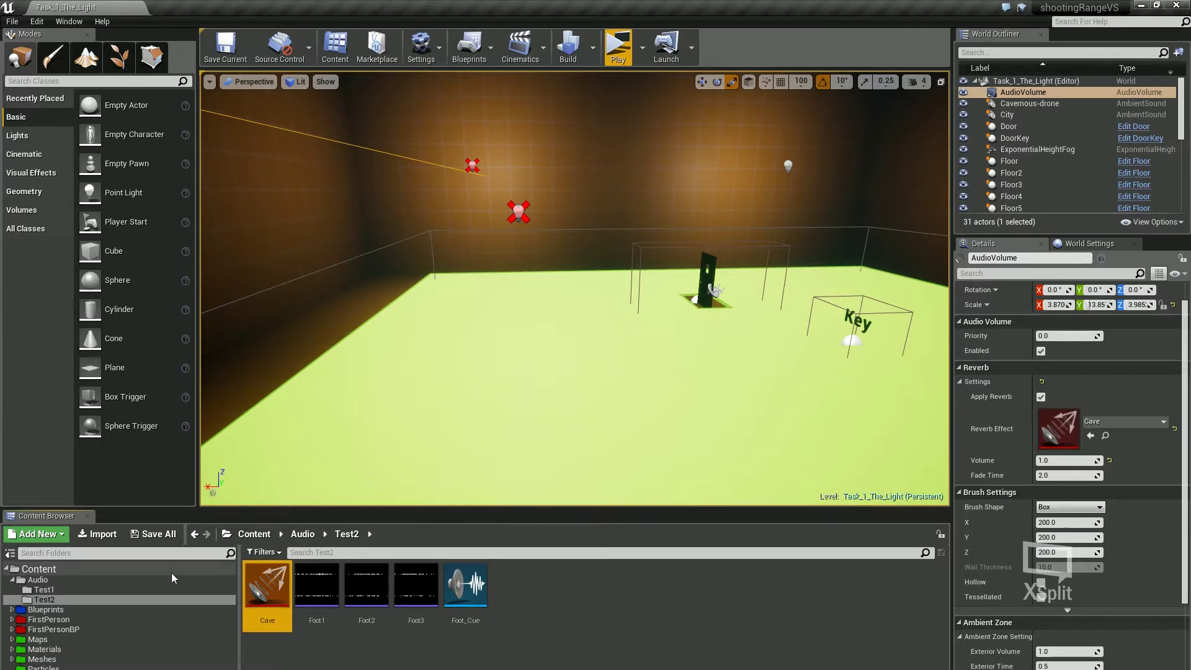
Open the FirstPersonCharacter blueprint's Fire function and replace its Play Sound 2D node with a direct link from Fire to SpawnActor Bullet.
left_click(99, 610)
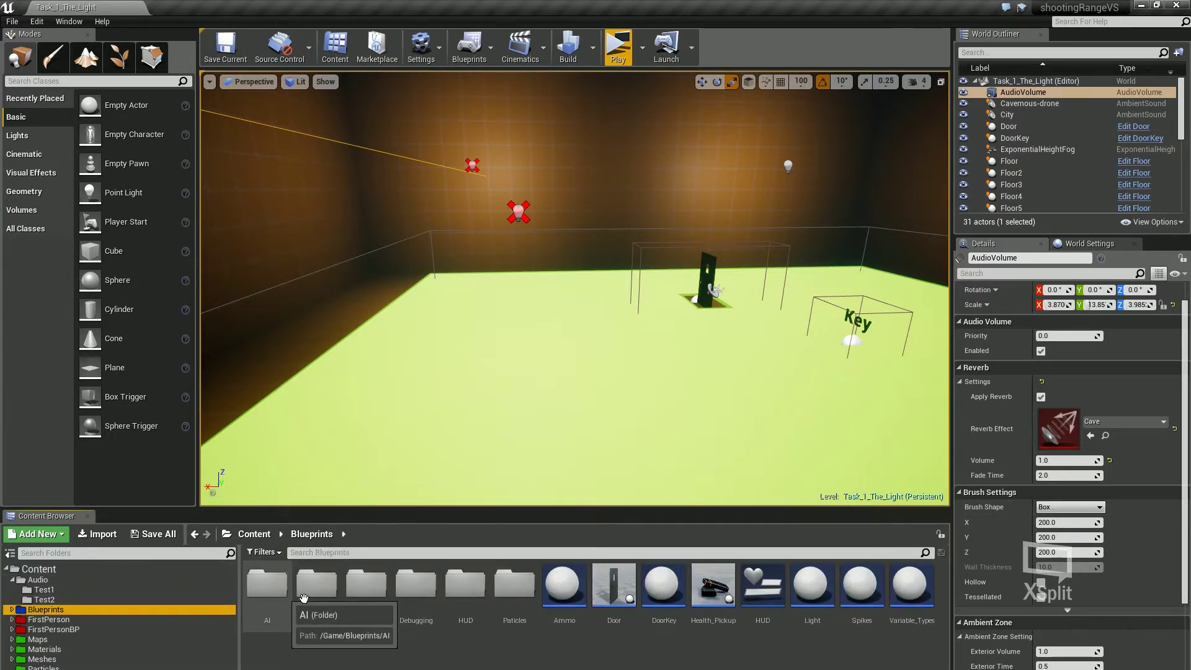
double_click(364, 586)
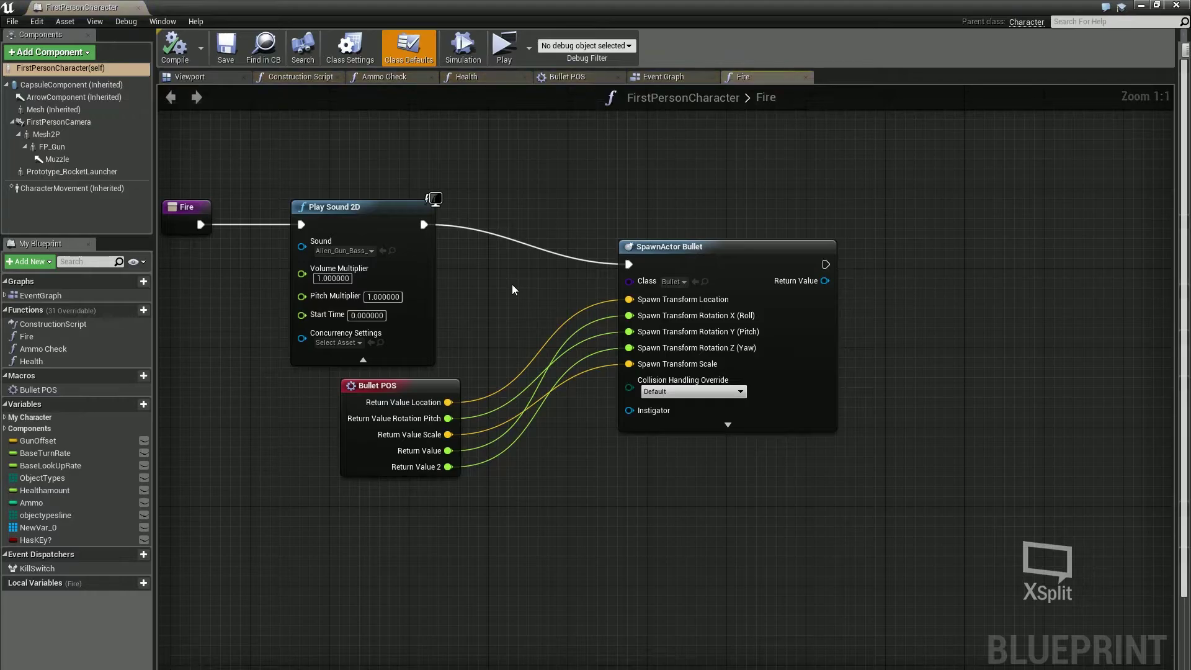
left_click_drag(331, 177, 628, 264)
key("Delete")
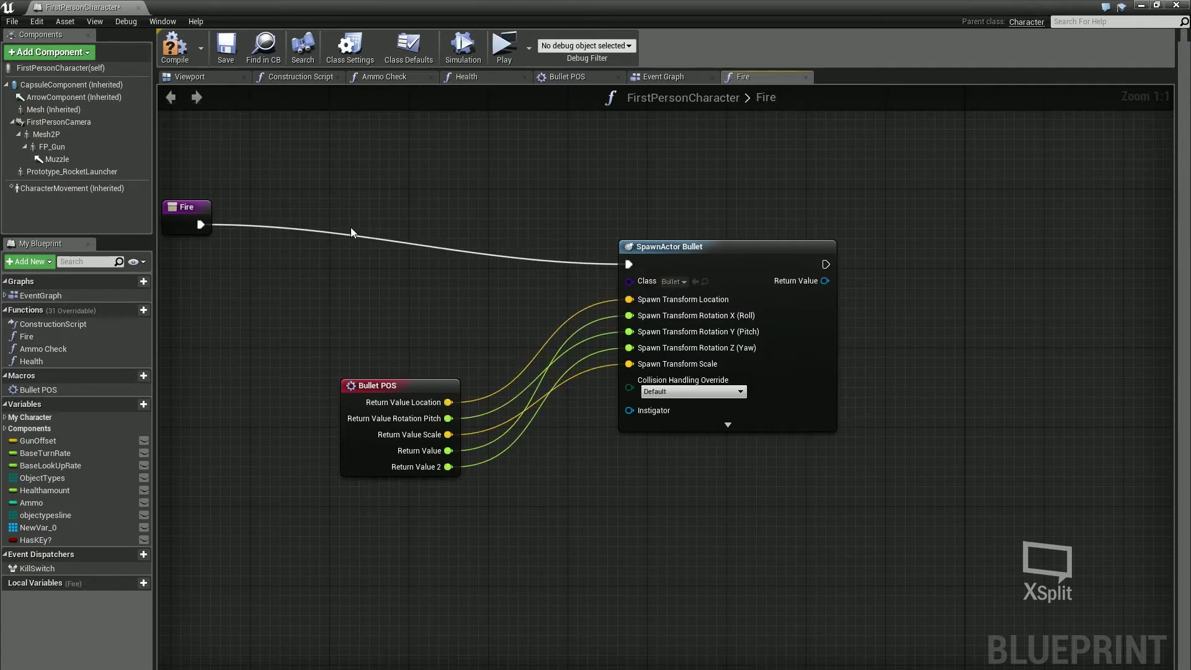
Line up the Fire node with SpawnActor Bullet and widen the gap between the two nodes.
right_click_drag(351, 230, 459, 238)
left_click_drag(292, 226, 490, 267)
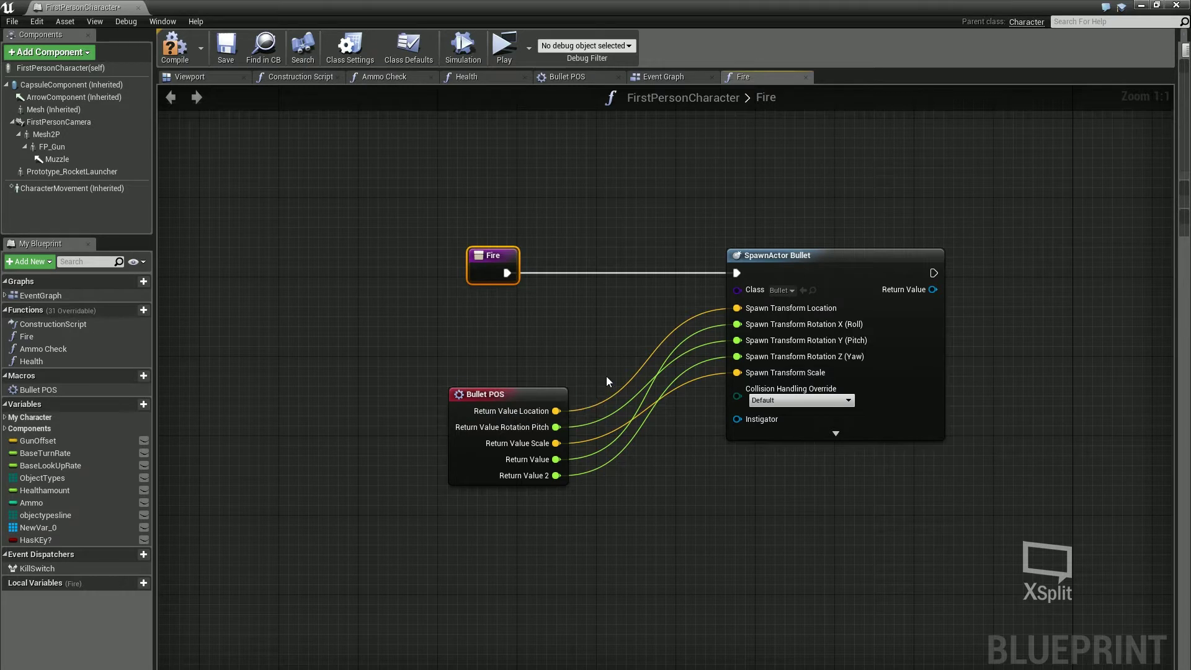
scroll(607, 381, "down", 1)
left_click_drag(523, 276, 349, 276)
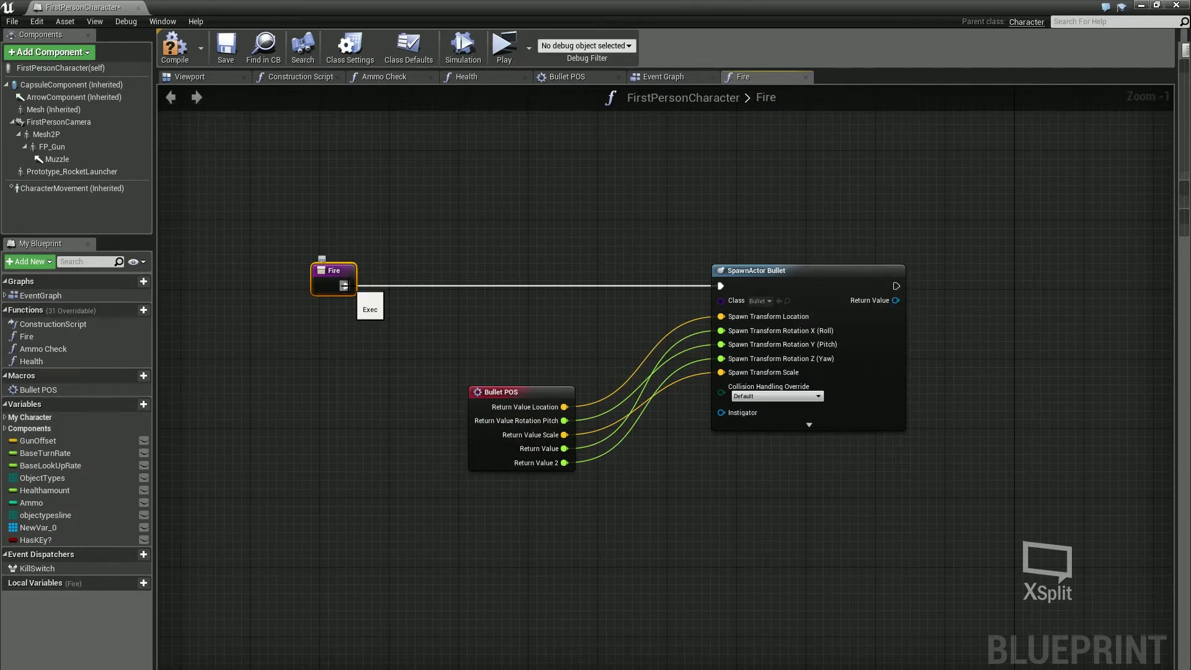
Add a Play Sound 2D node between Fire and SpawnActor Bullet and align it with their execution line.
left_click_drag(344, 286, 427, 285)
type("pl")
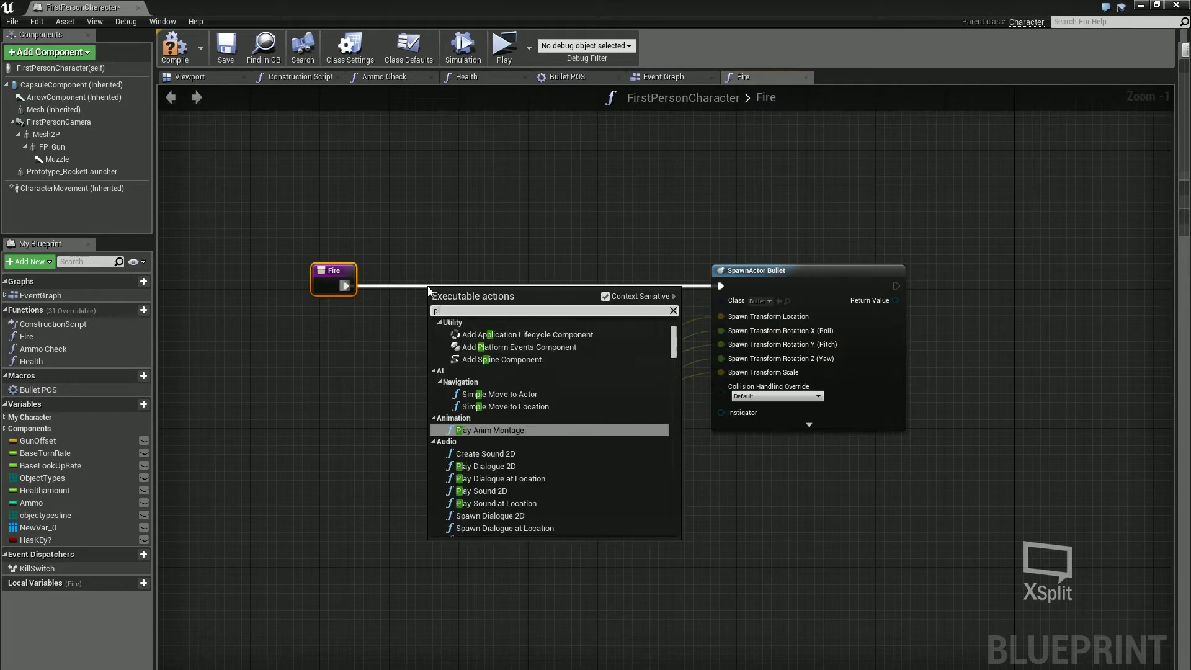
type("ay")
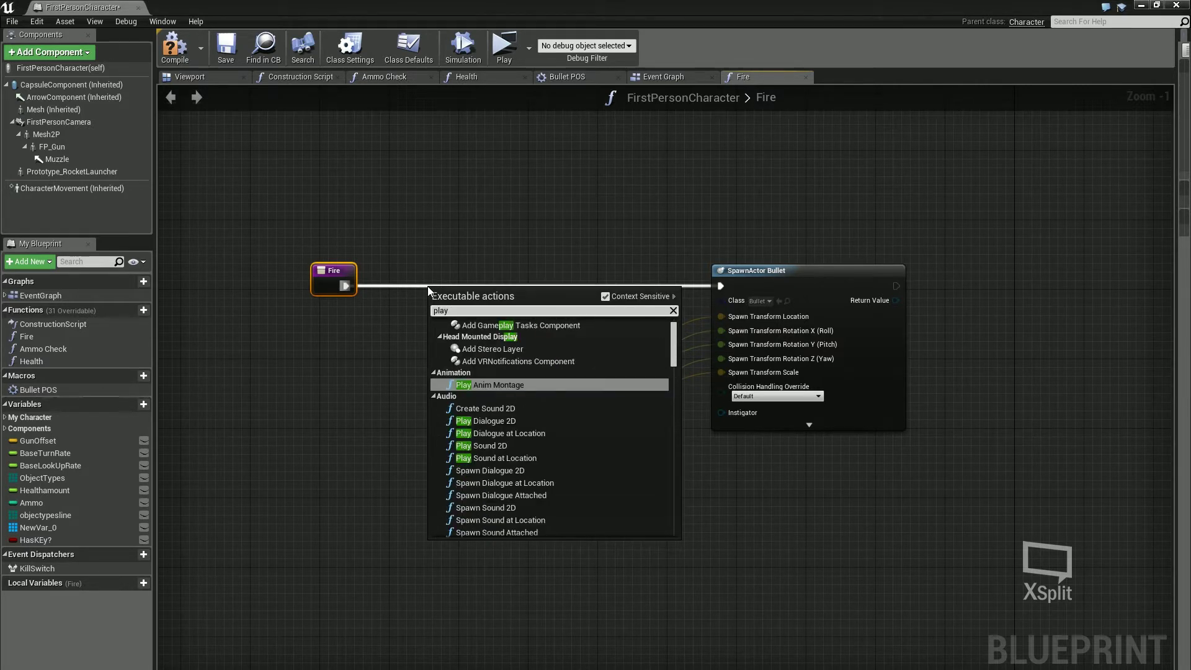
type(" sound")
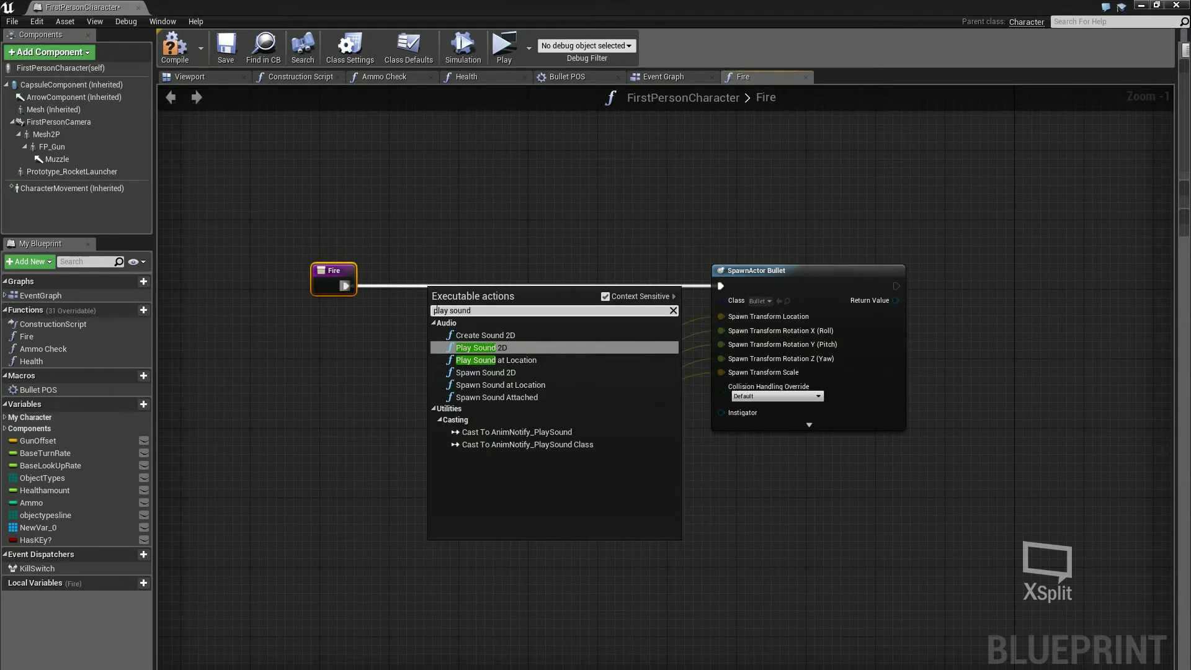
left_click(501, 346)
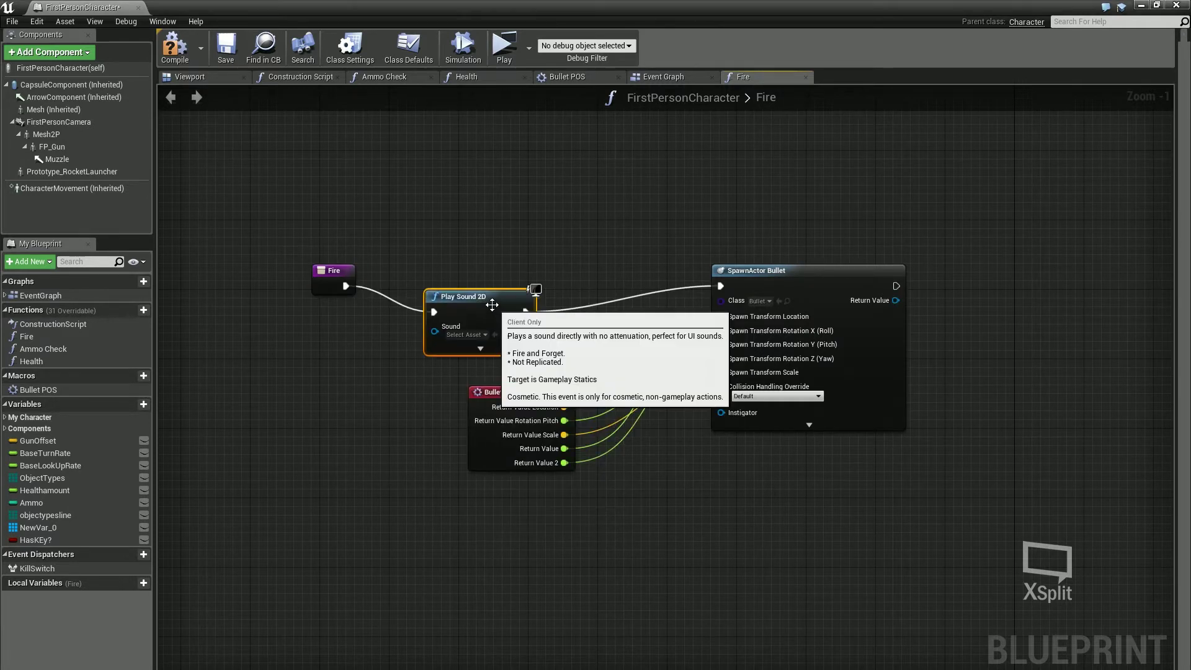
left_click_drag(491, 304, 491, 280)
scroll(490, 281, "up", 1)
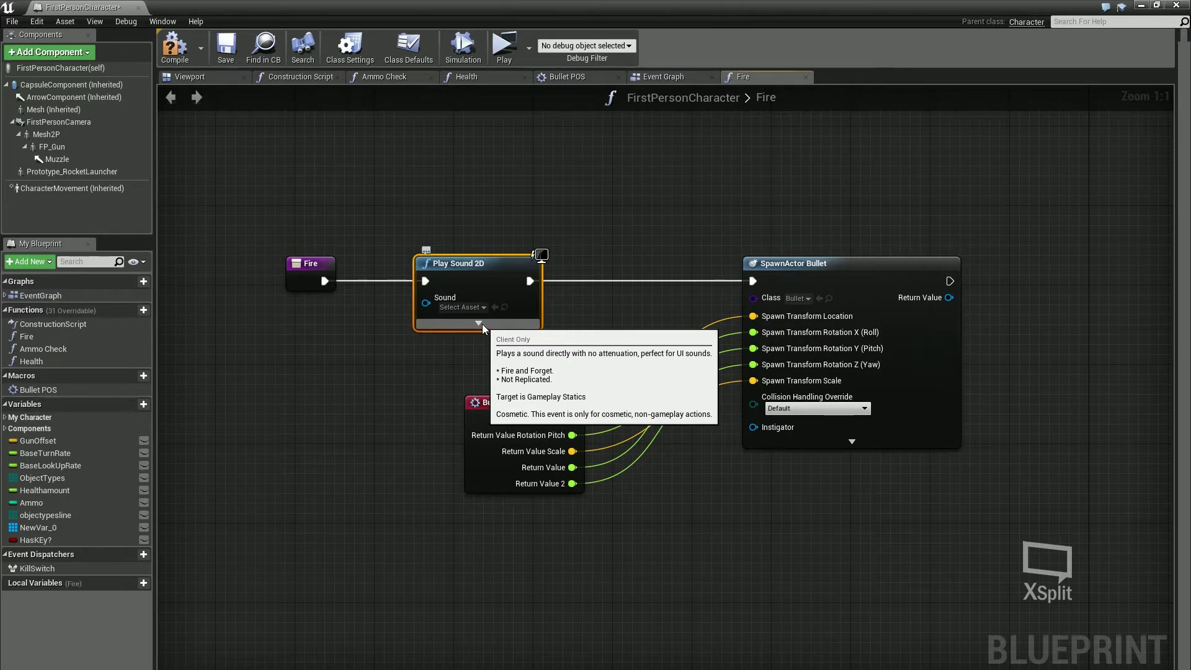
Search the sound assets for "pistol" and assign PistolA_Fire_Cue to the Play Sound 2D node.
left_click(480, 307)
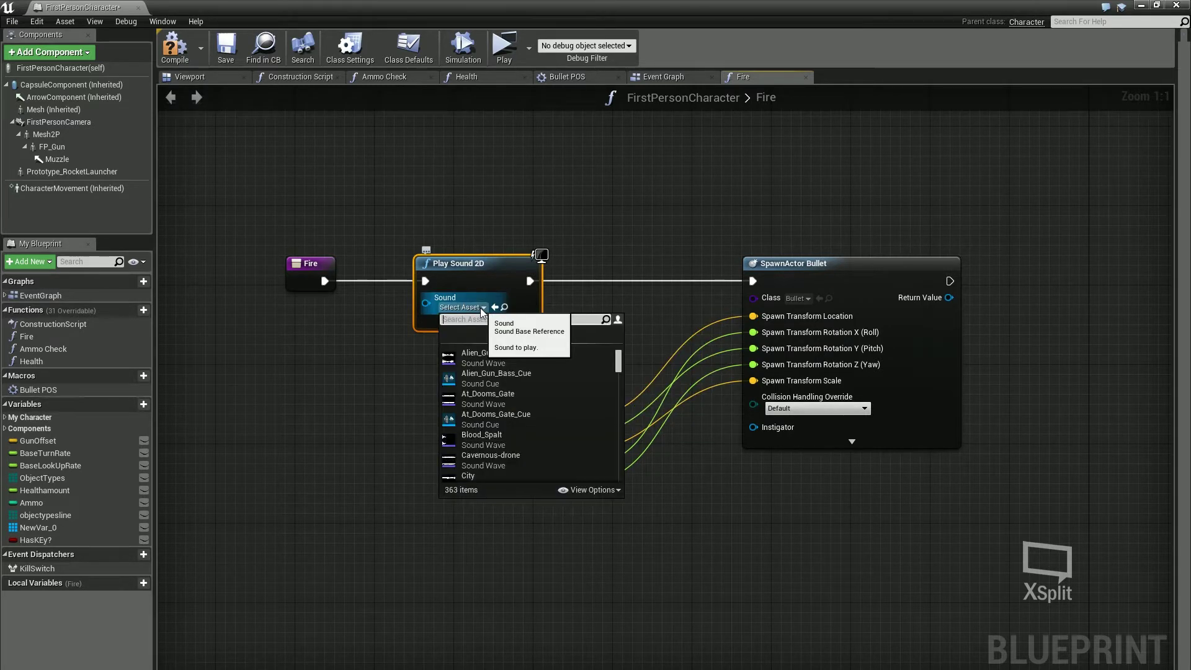
type("pistol")
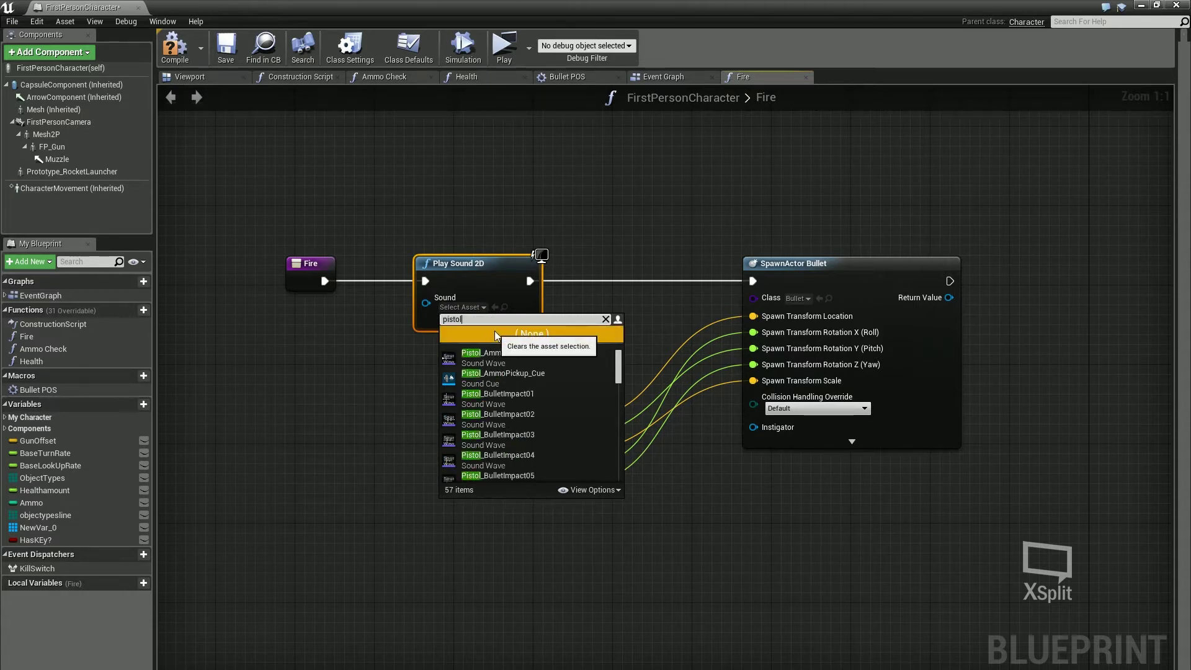
left_click_drag(616, 372, 620, 430)
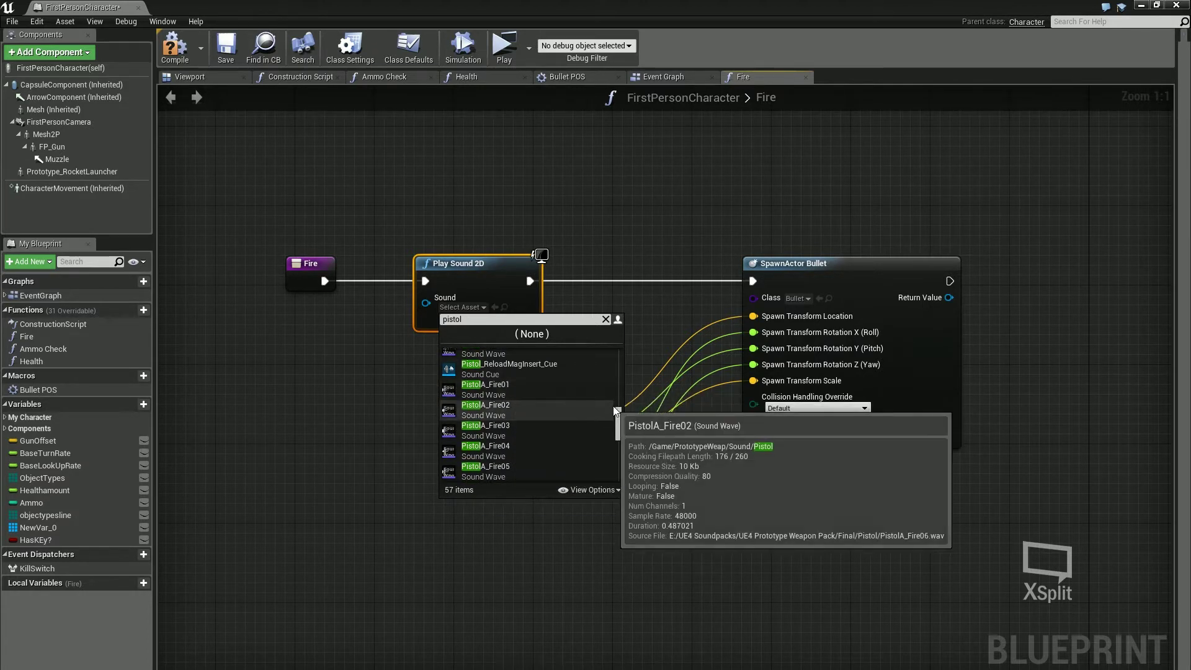
left_click_drag(619, 417, 619, 426)
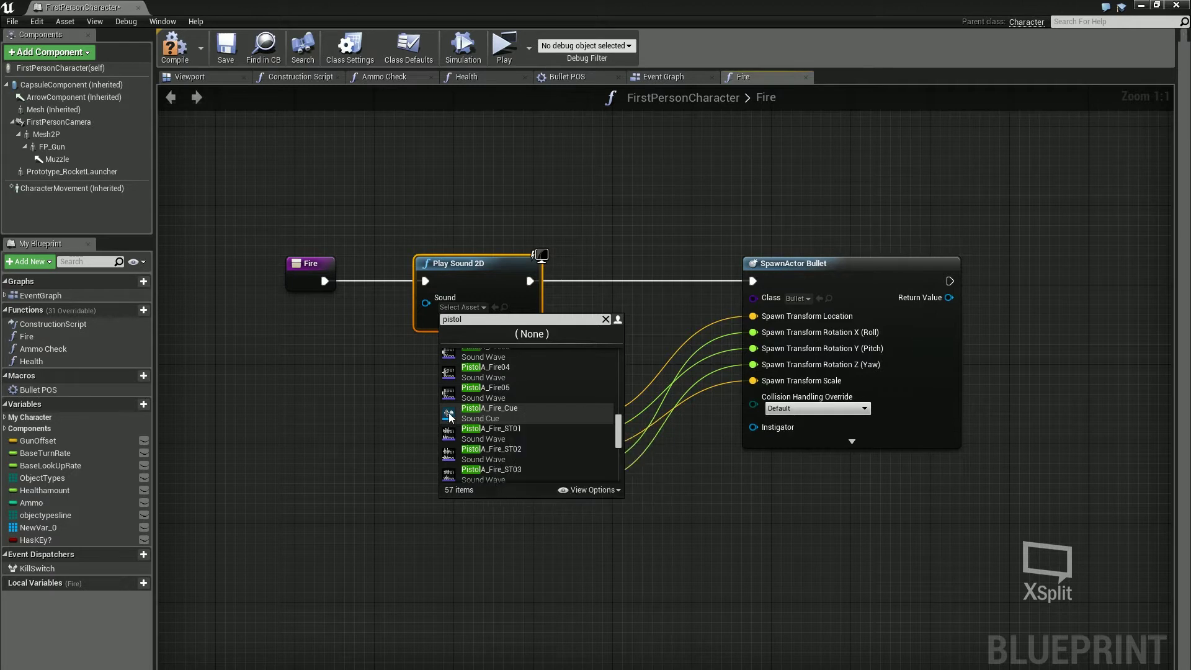
left_click(490, 412)
Expand the Play Sound 2D node's advanced inputs and move it and the Fire node higher in the graph.
left_click_drag(485, 267, 485, 179)
left_click(483, 234)
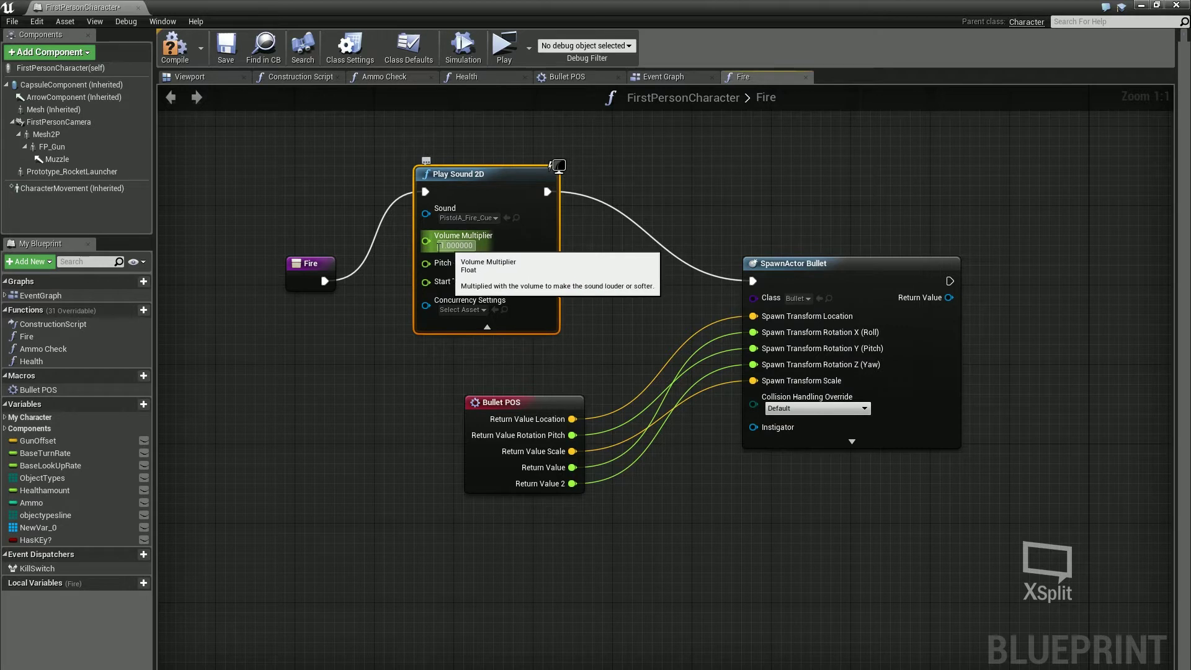
left_click_drag(318, 267, 306, 221)
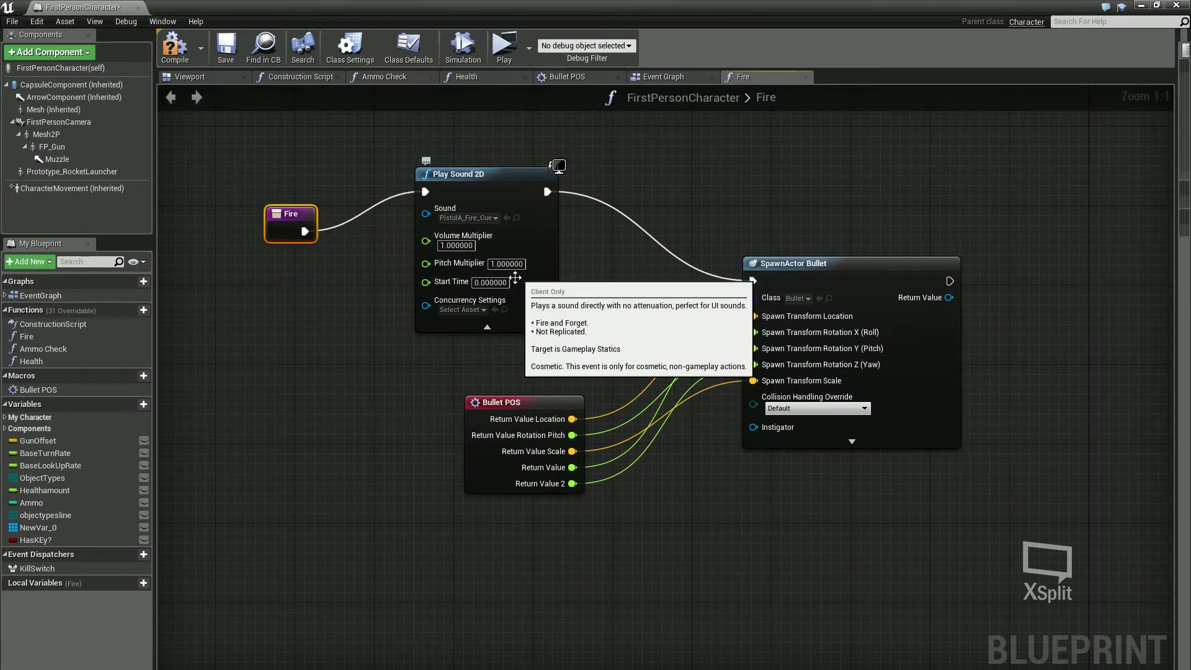
Compile and save the FirstPersonCharacter blueprint and start a play session to test the pistol sound.
left_click(174, 56)
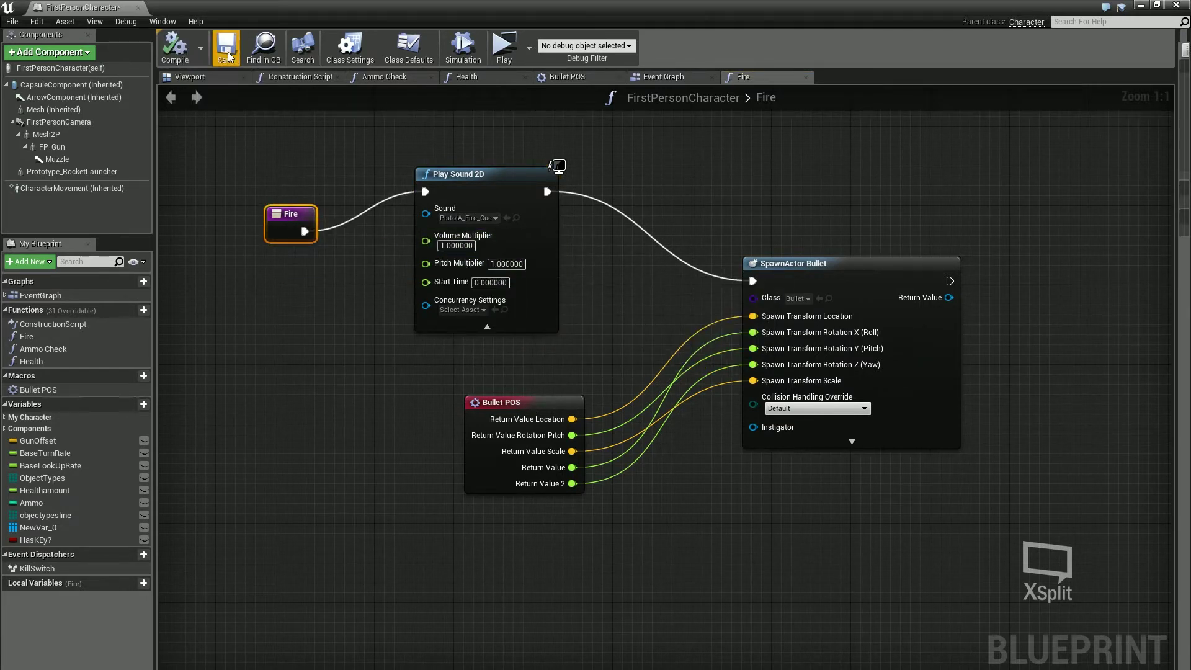
left_click(225, 46)
left_click(510, 50)
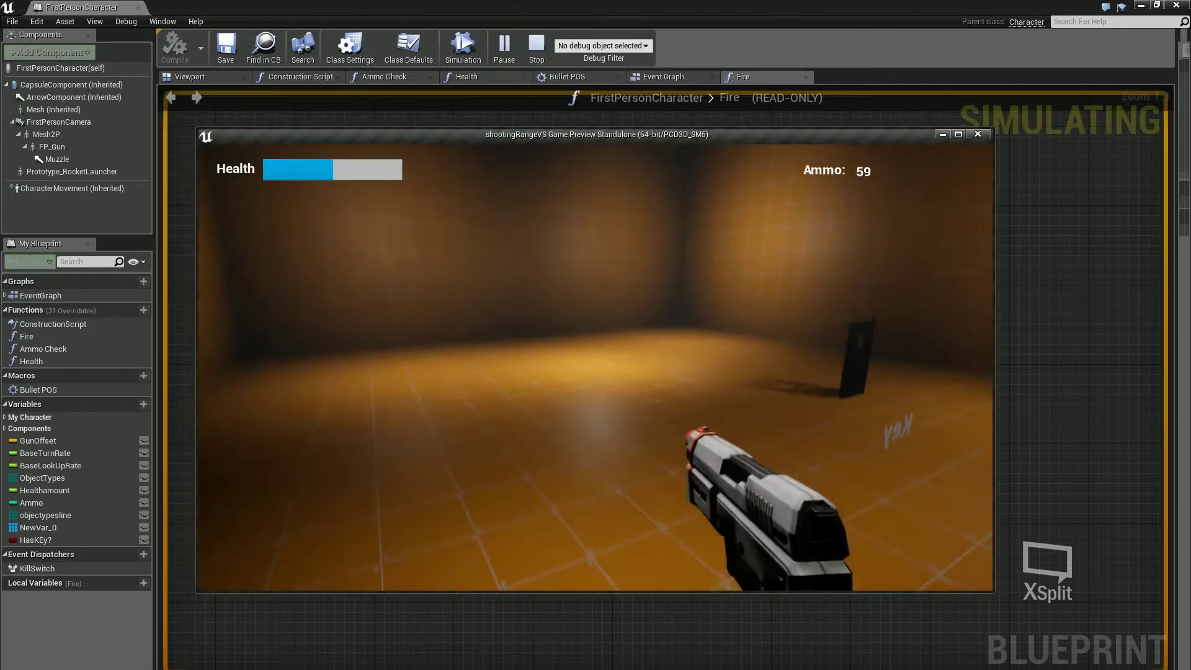
Fire the pistol repeatedly while moving around the room to hear its sound with the reverb, and end the play session.
left_click(595, 367)
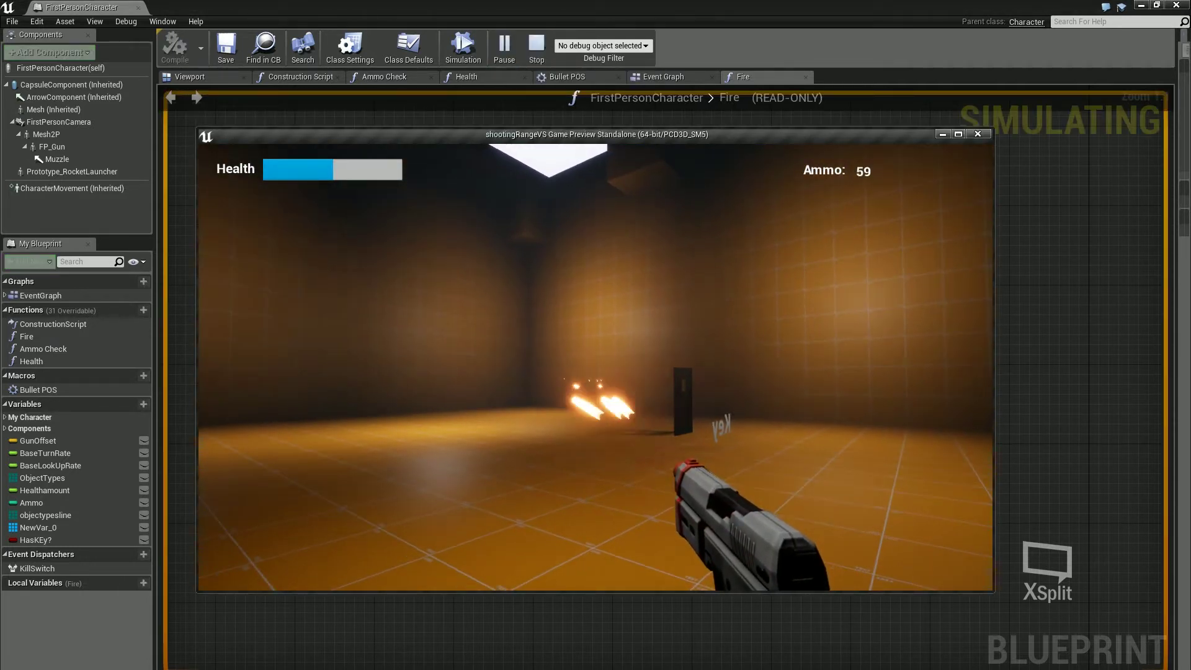
left_click(595, 367)
left_click(595, 368)
left_click(596, 367)
key("w")
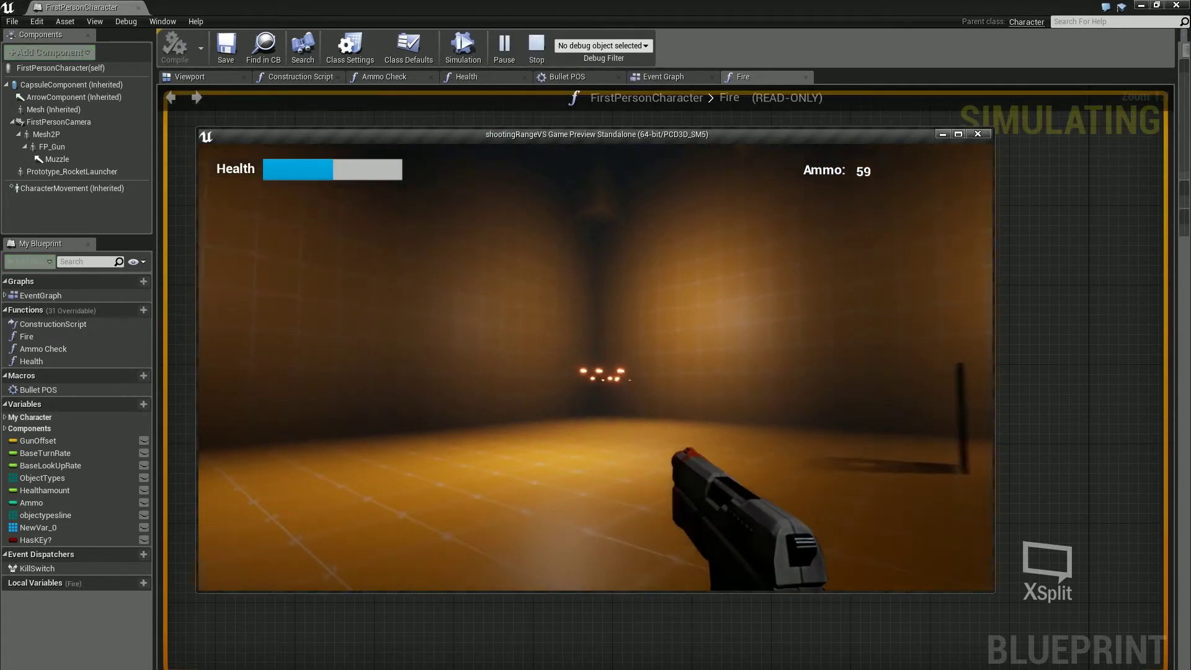
key("w")
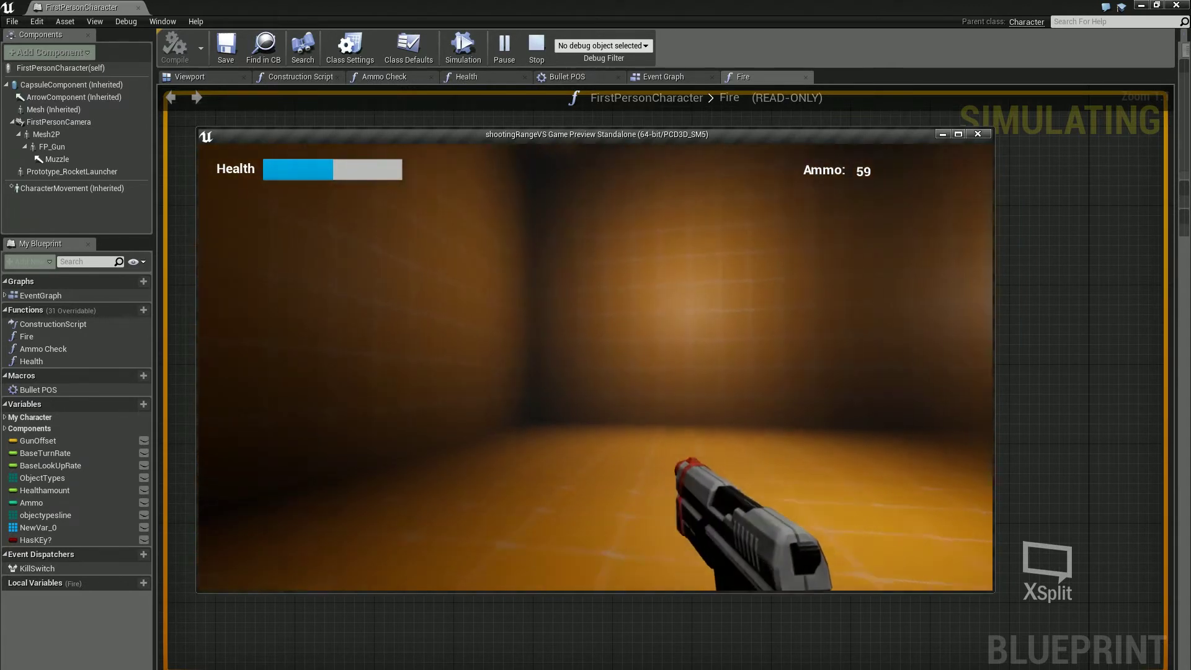
key("w")
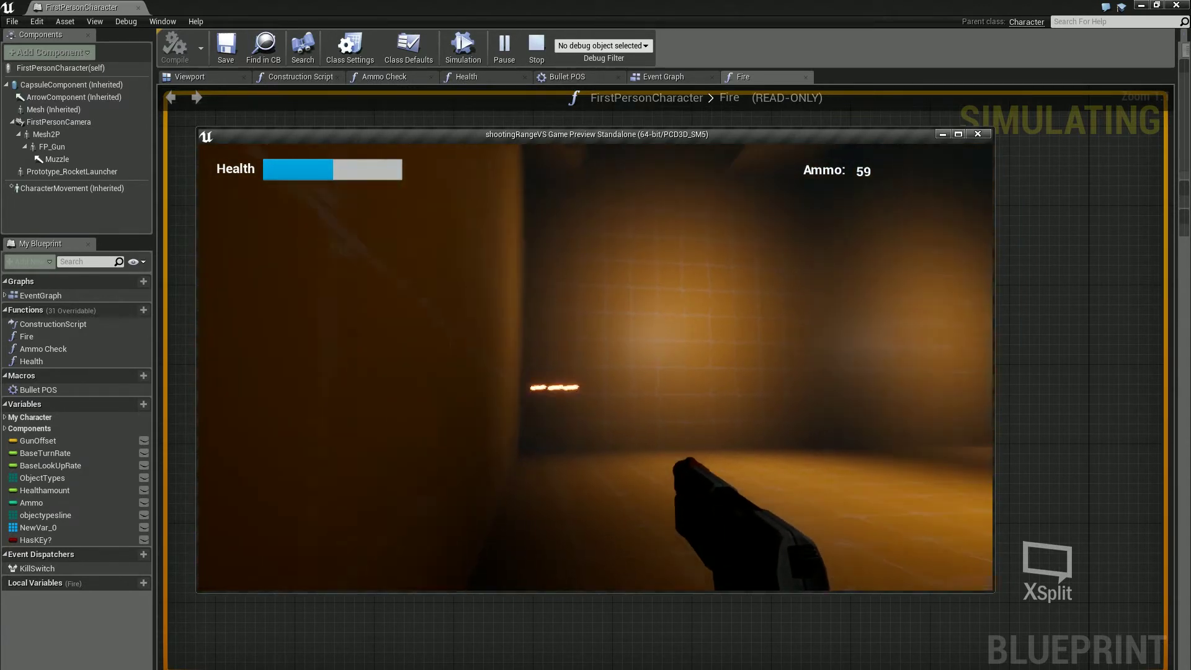
key("s")
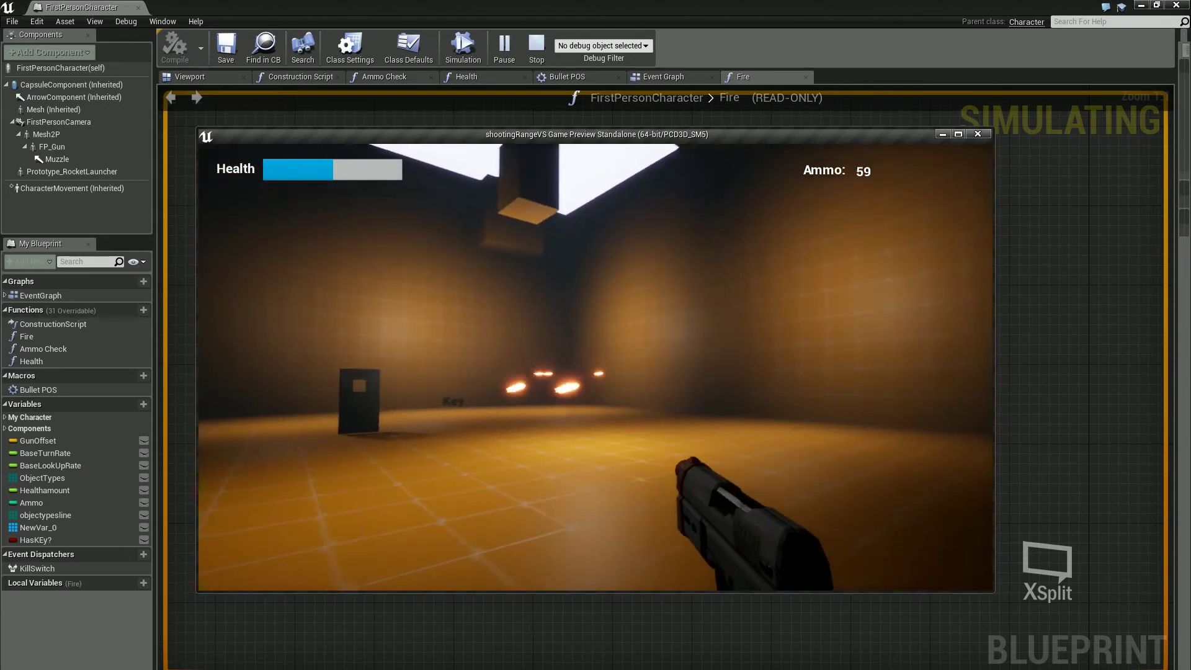
key("w")
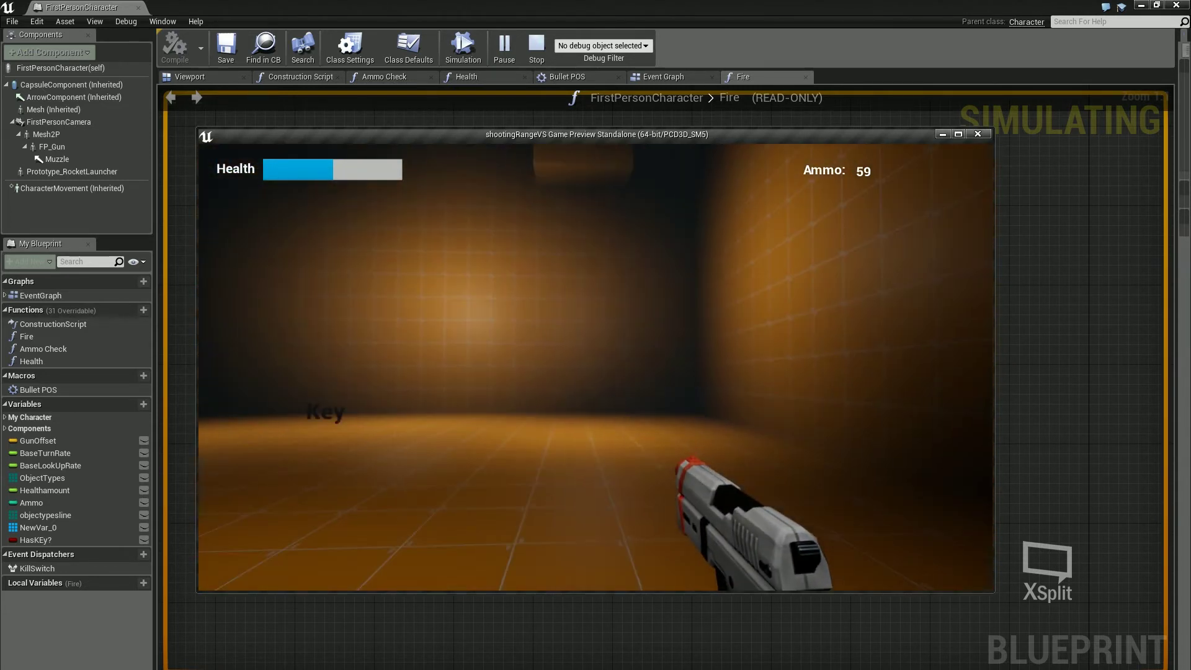
left_click(595, 367)
left_click(596, 367)
key("Escape")
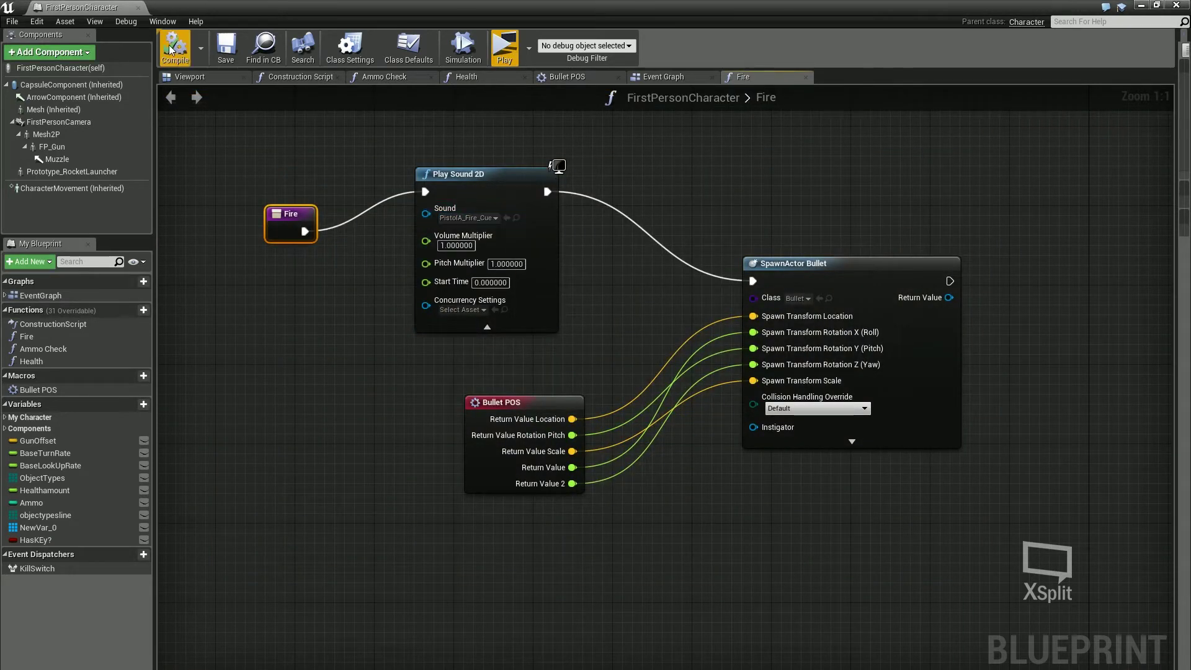
Save the FirstPersonCharacter blueprint and close its editor.
left_click(227, 45)
left_click(235, 51)
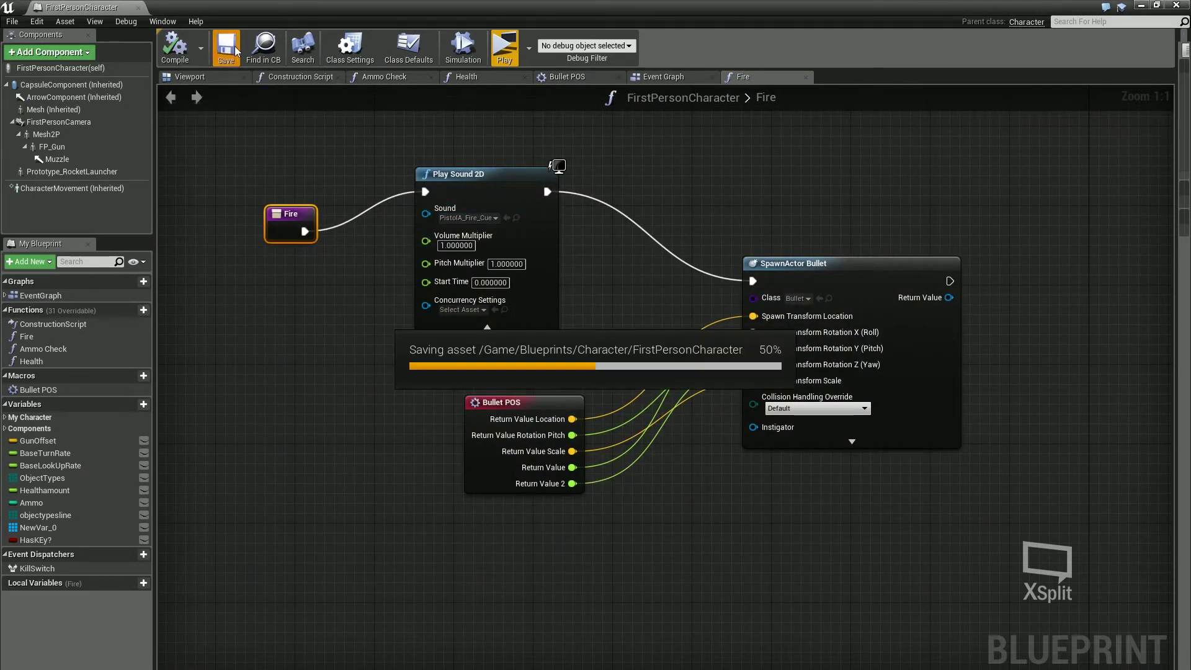
left_click(138, 7)
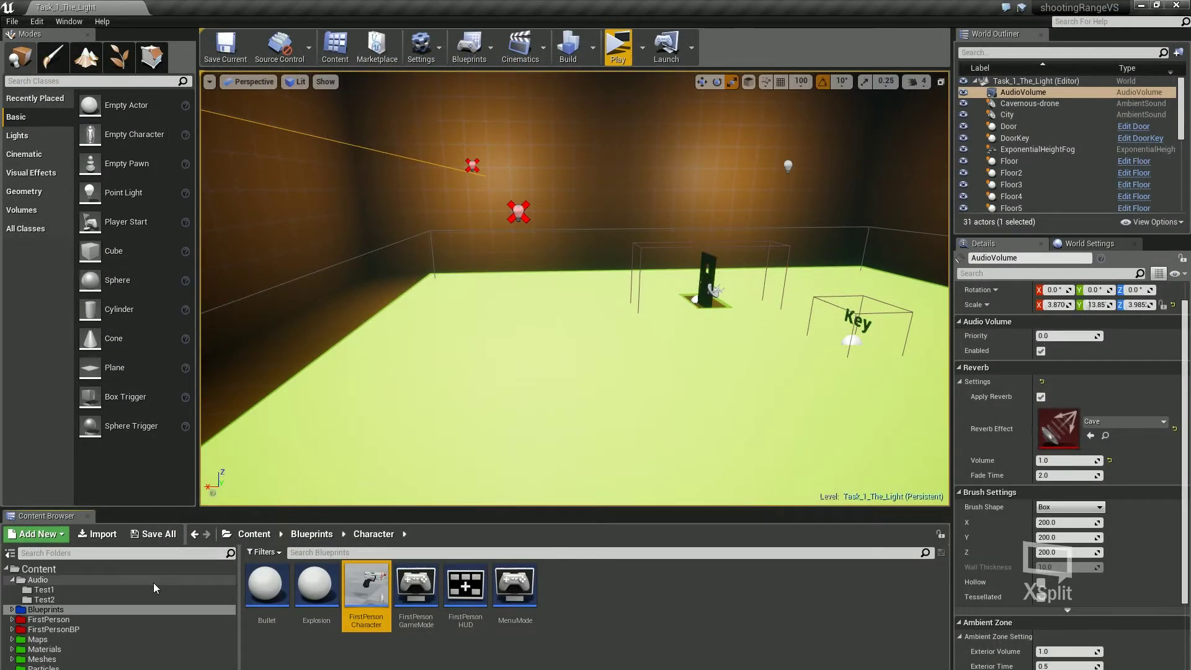
Place the Barrel blueprint from the Blueprints/AI folder on the level floor and play-test the level.
left_click(65, 611)
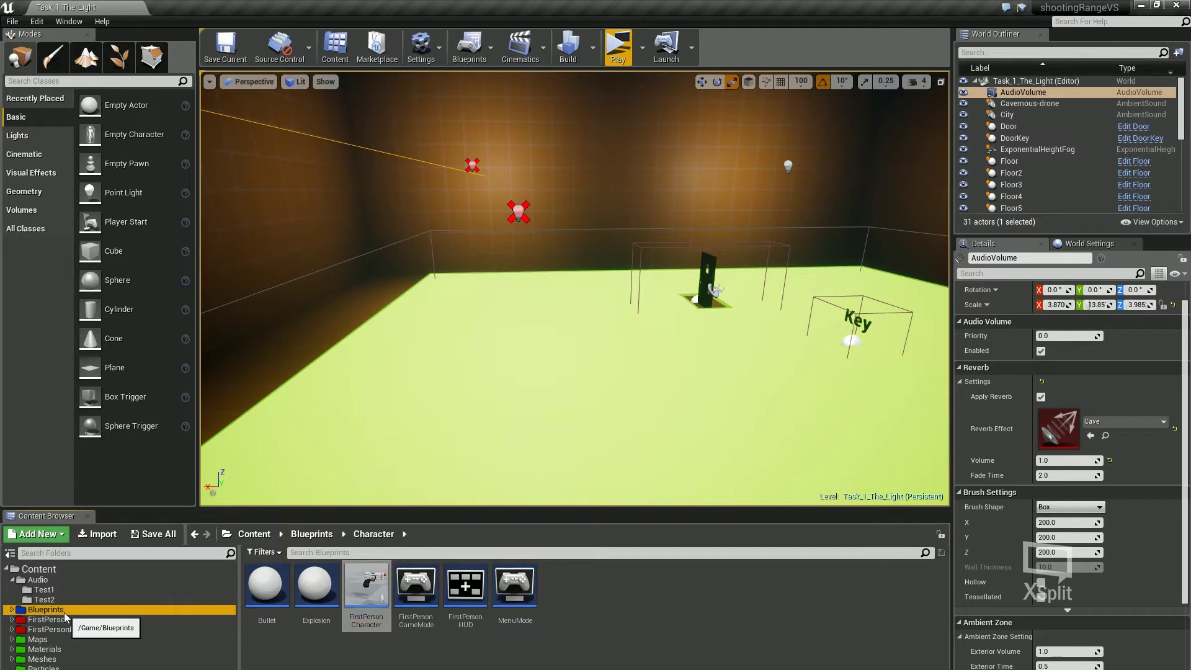
left_click(66, 619)
left_click(65, 610)
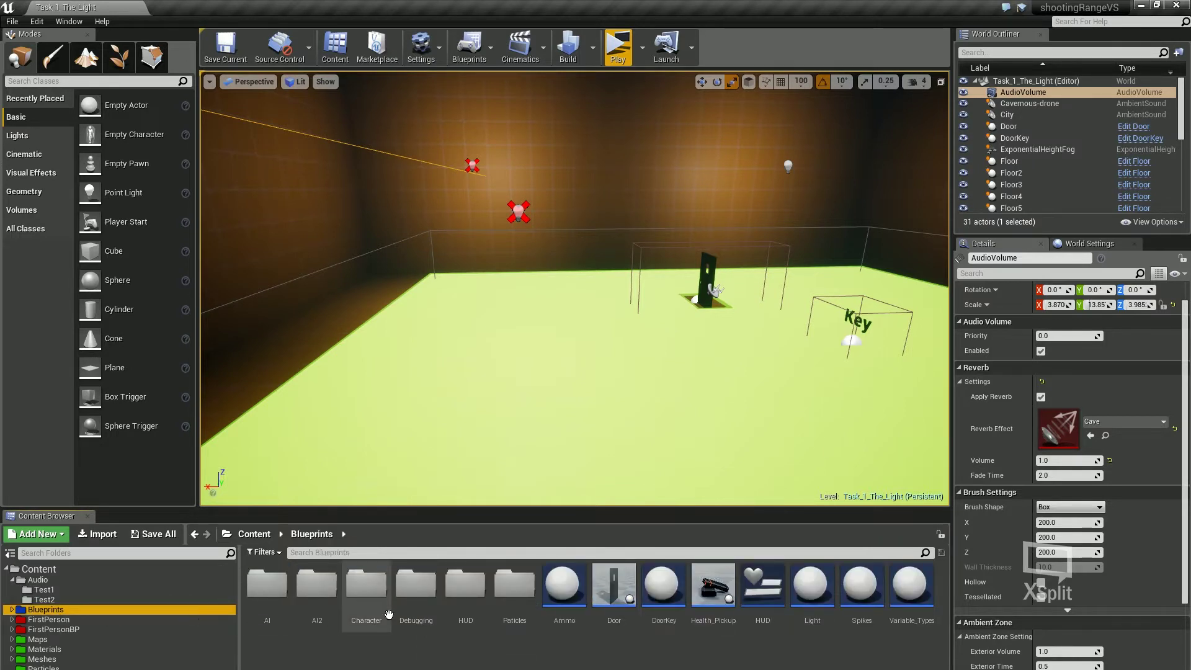
double_click(266, 586)
left_click_drag(374, 601, 485, 316)
left_click(619, 55)
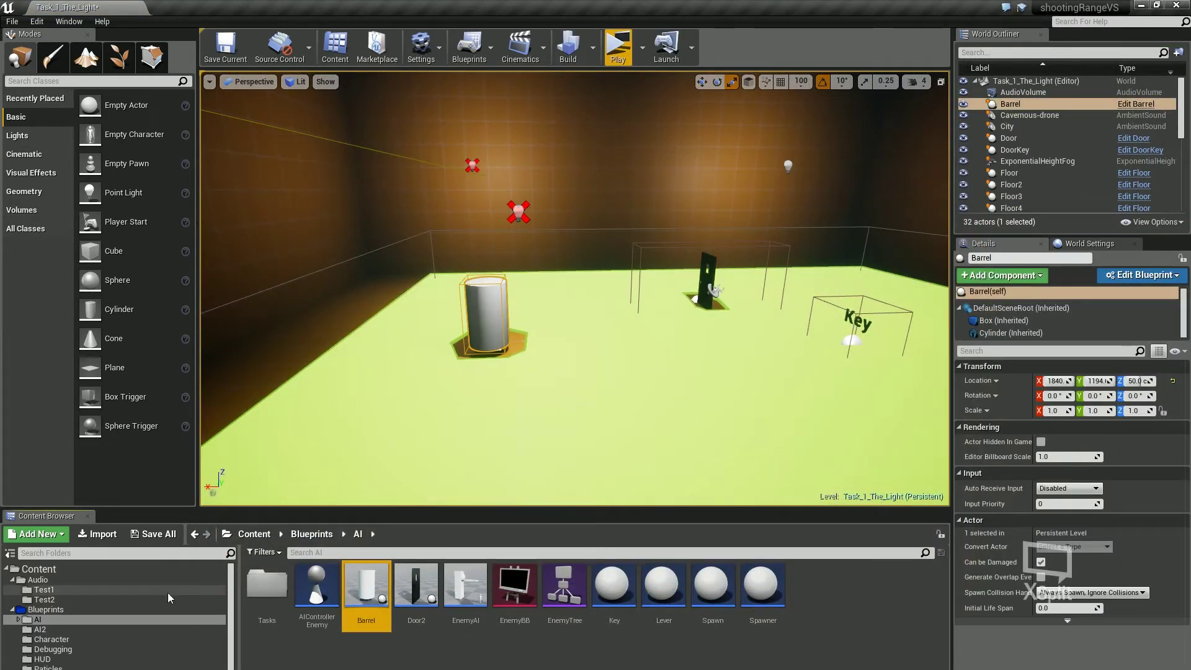
Look through the Debugging and AI blueprint folders and open the Explosion blueprint from the Character folder.
left_click(117, 651)
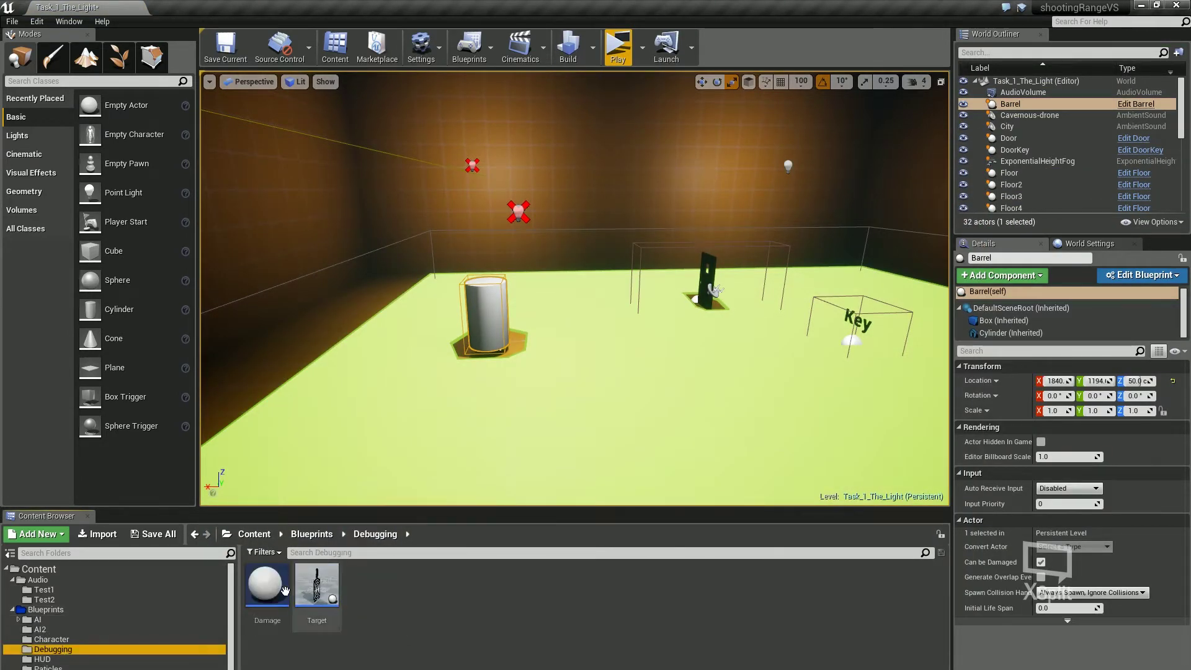
left_click(93, 619)
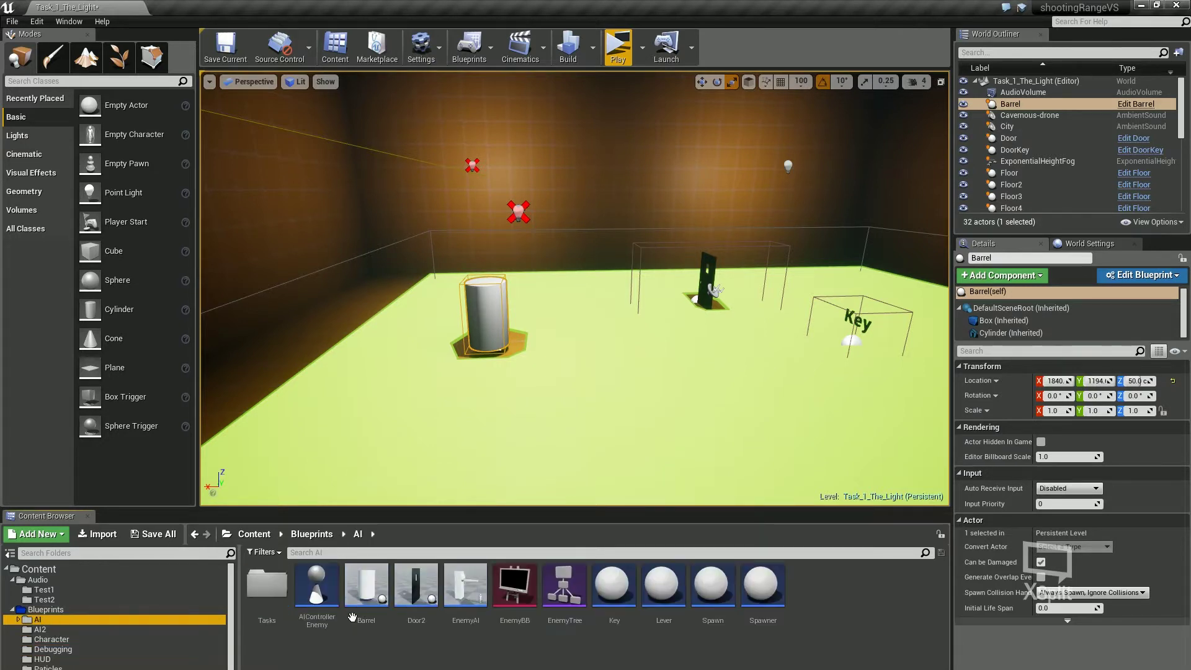
left_click(147, 639)
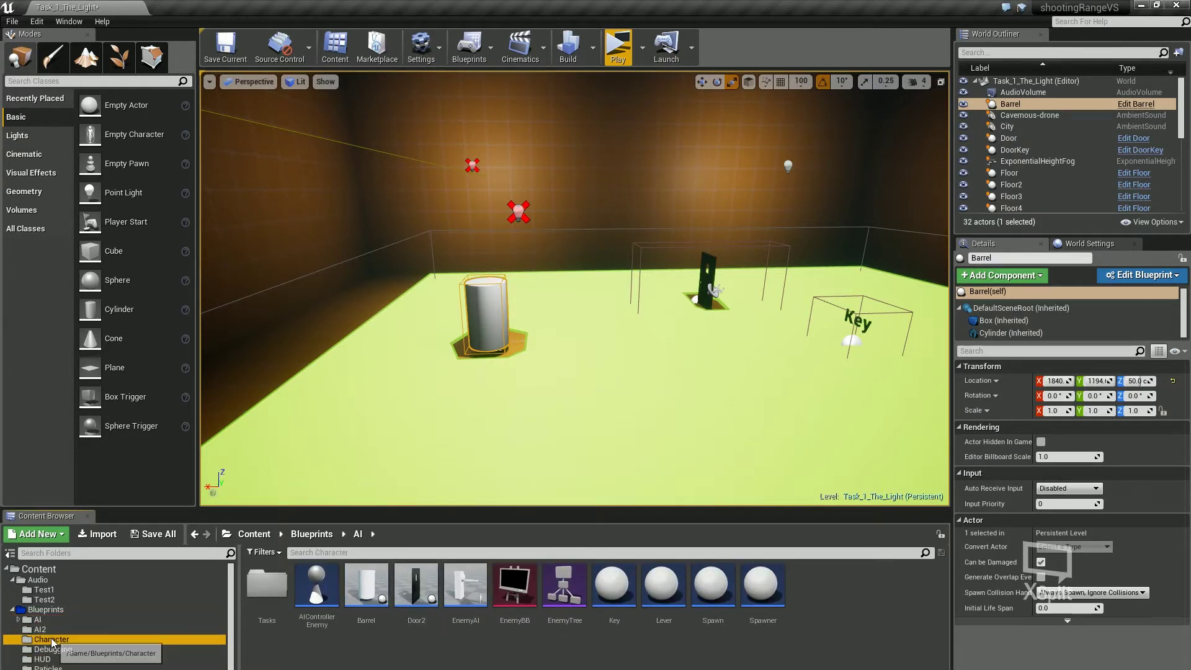
double_click(313, 608)
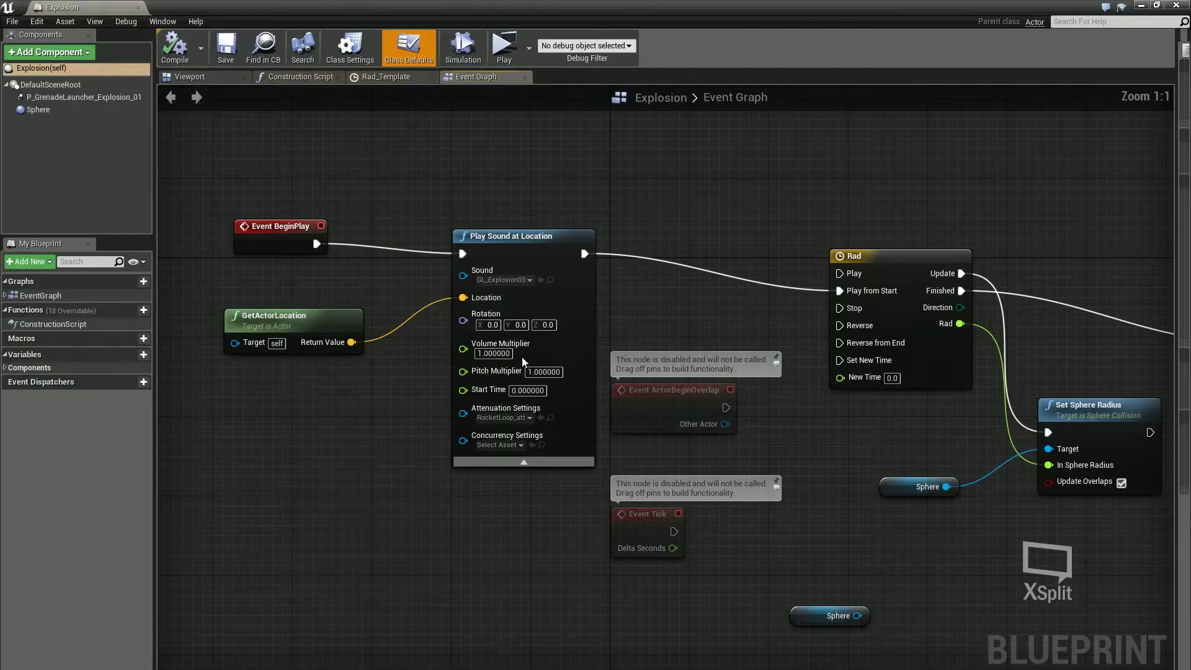
Replace the Play Sound at Location and GetActorLocation nodes with a direct link from Event BeginPlay to Rad's Play input, and play-test it.
key("Delete")
left_click(336, 348)
key("Delete")
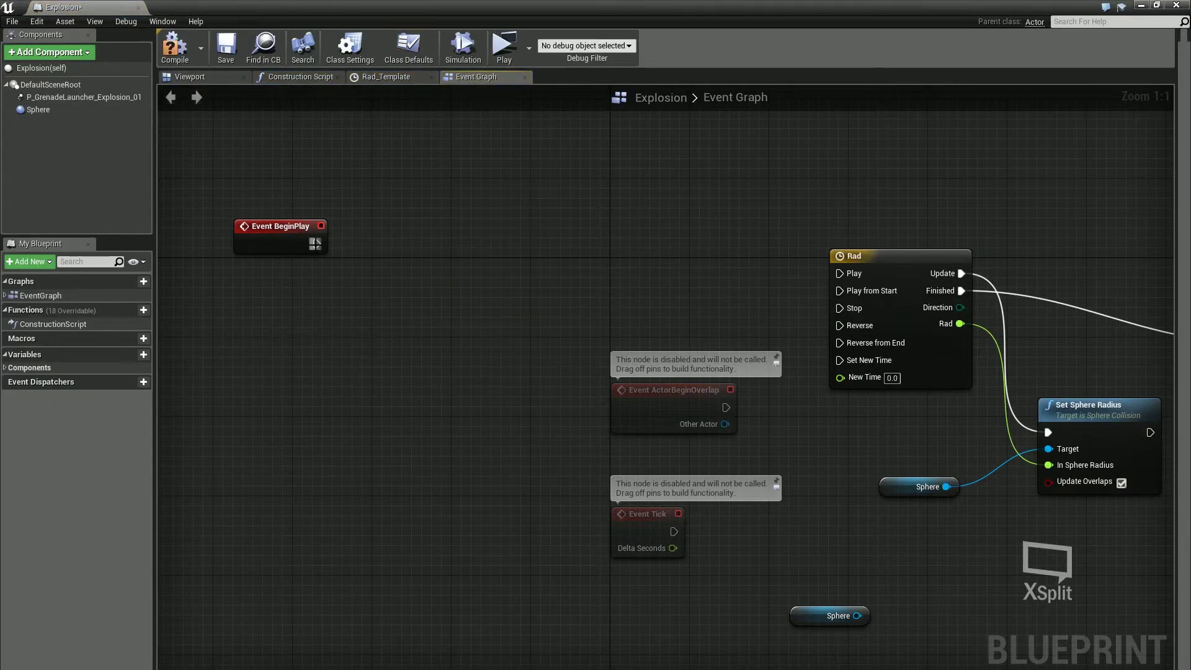
left_click_drag(317, 243, 839, 273)
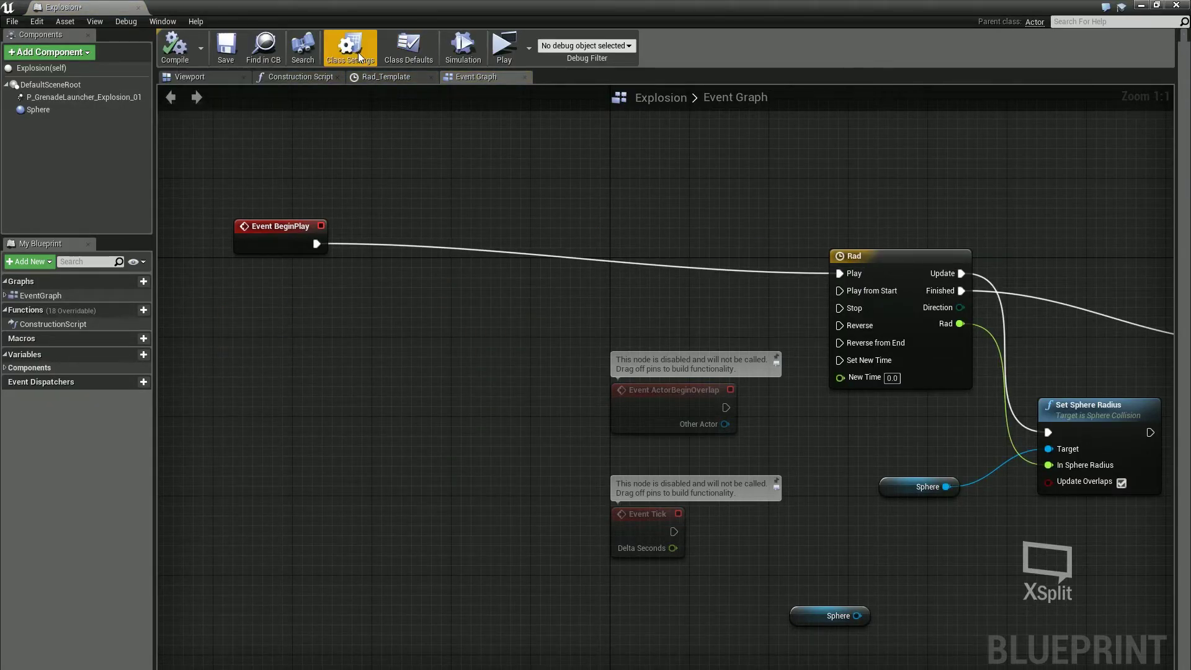
left_click(504, 50)
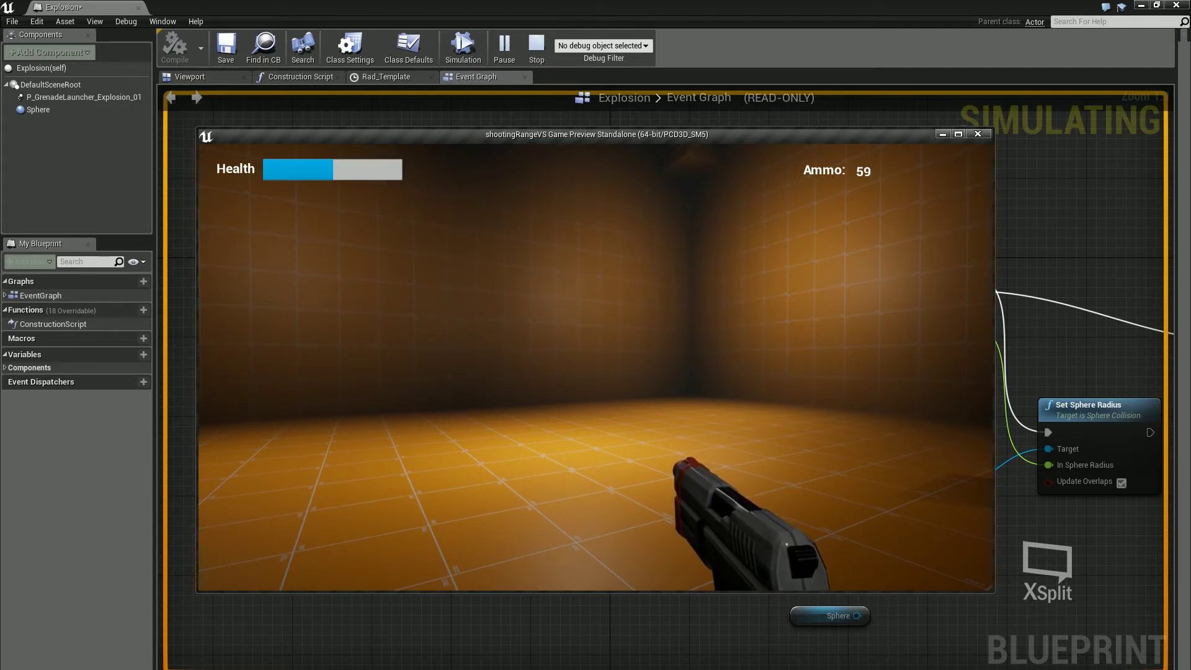
key("Escape")
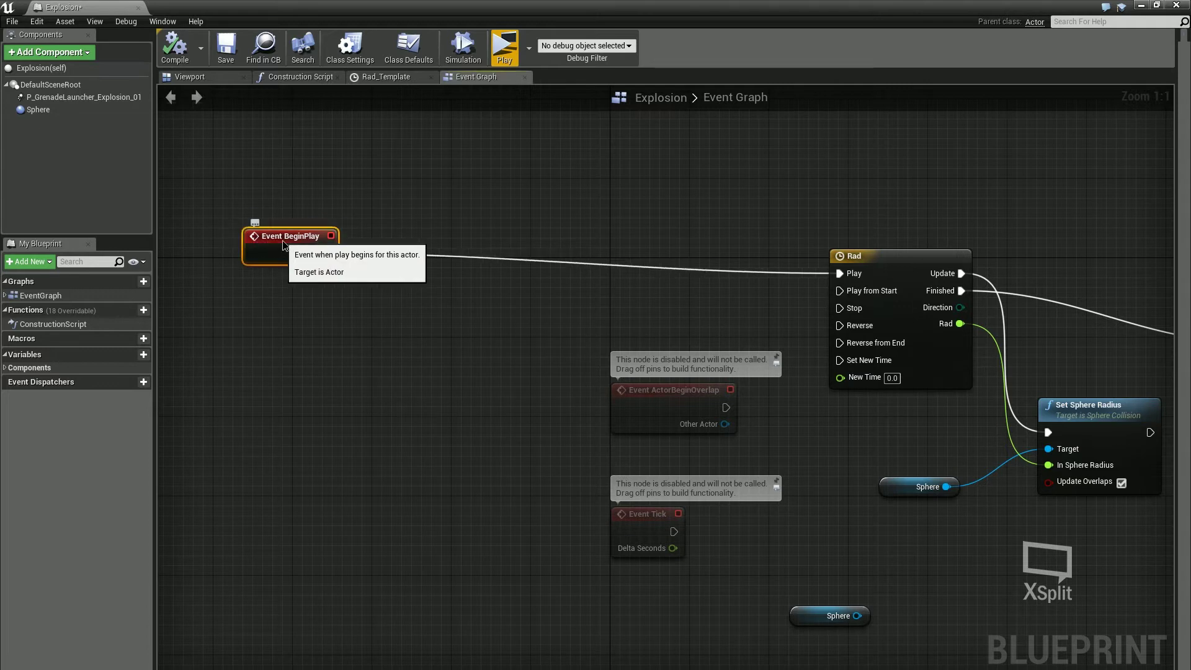
Insert a Play Sound at Location node between Event BeginPlay and the Rad timeline and place it above their execution line.
left_click_drag(235, 236, 353, 265)
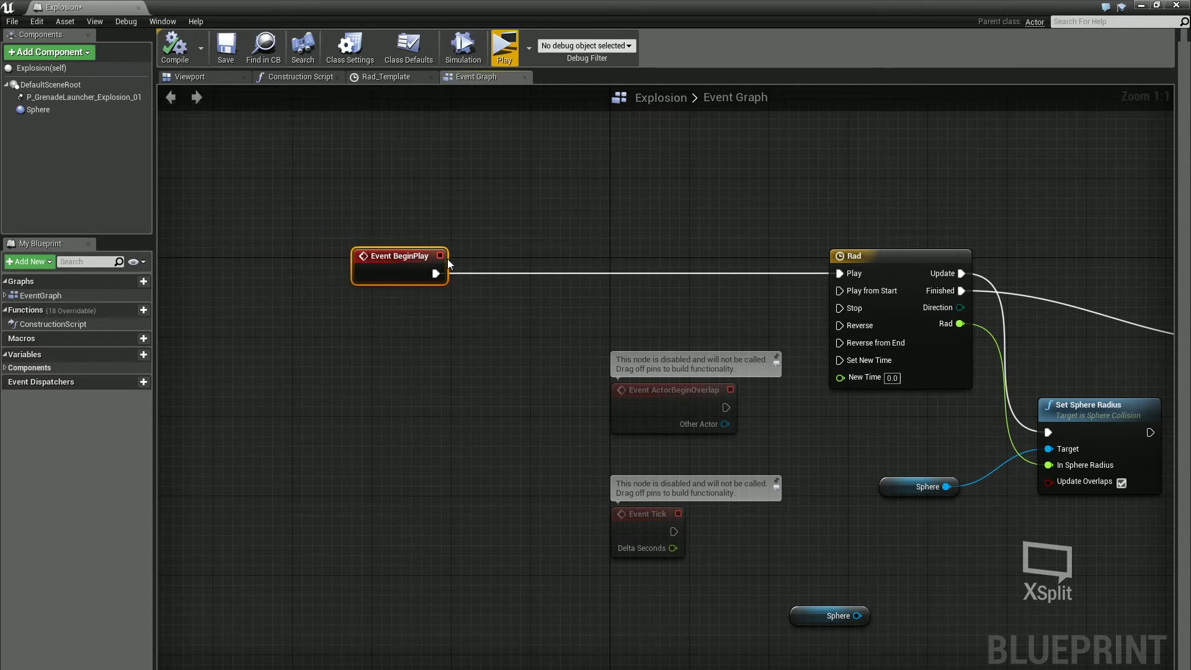
left_click_drag(434, 273, 538, 271)
type("play")
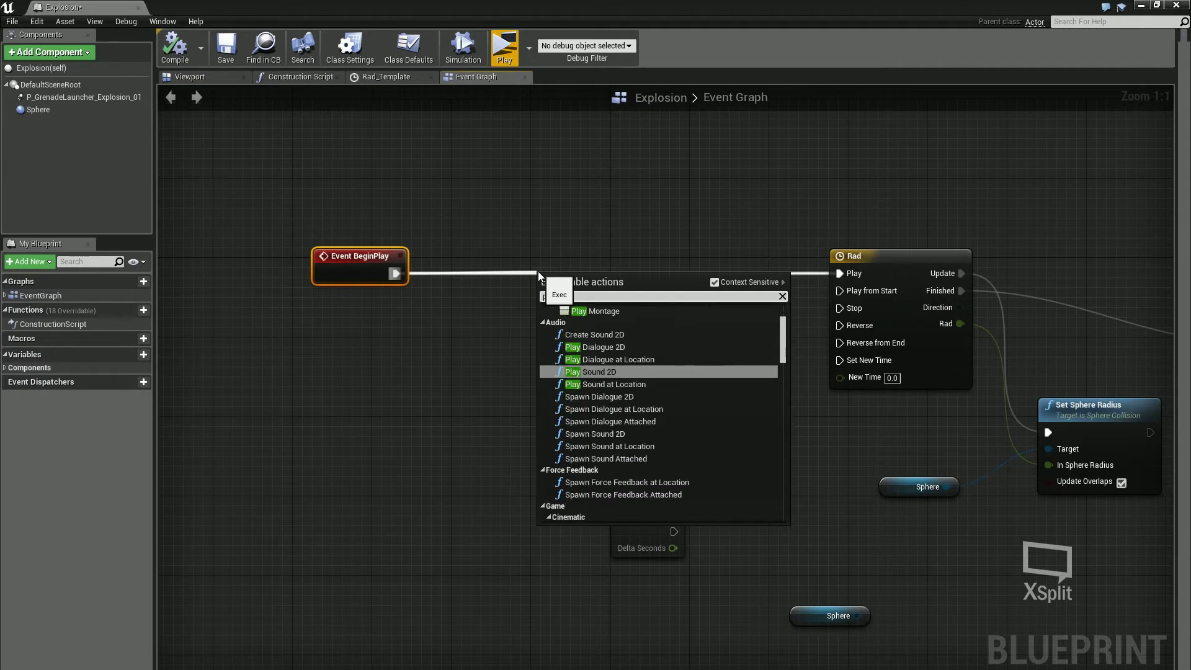
type(" sound")
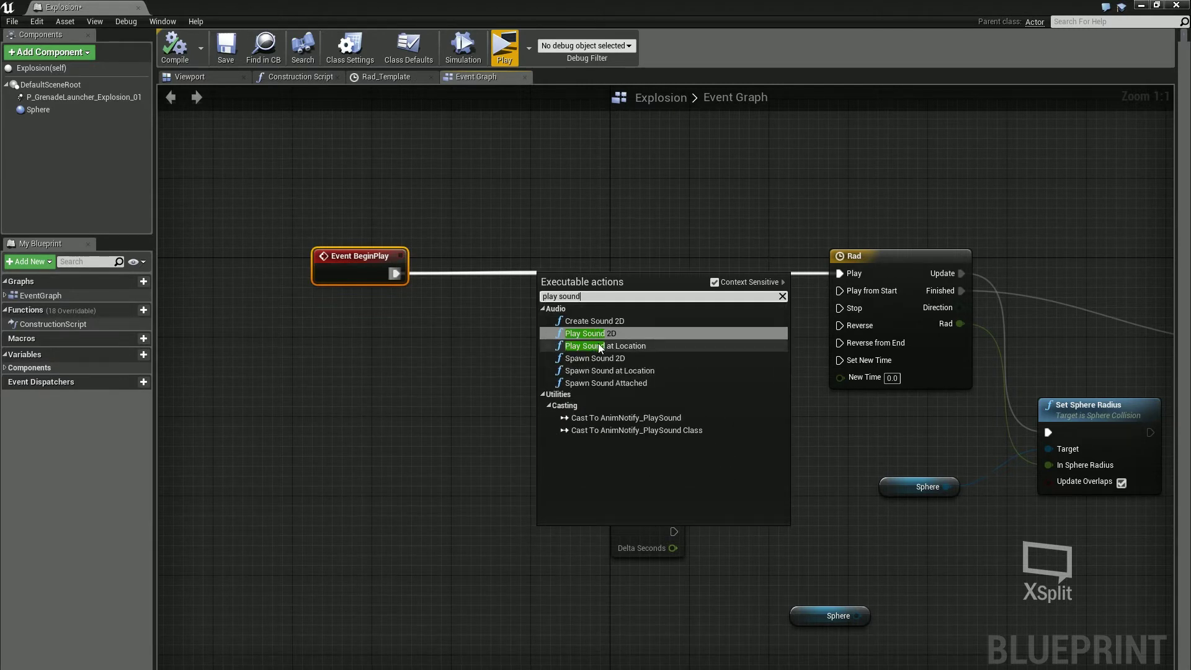
left_click(600, 346)
left_click_drag(596, 280, 601, 151)
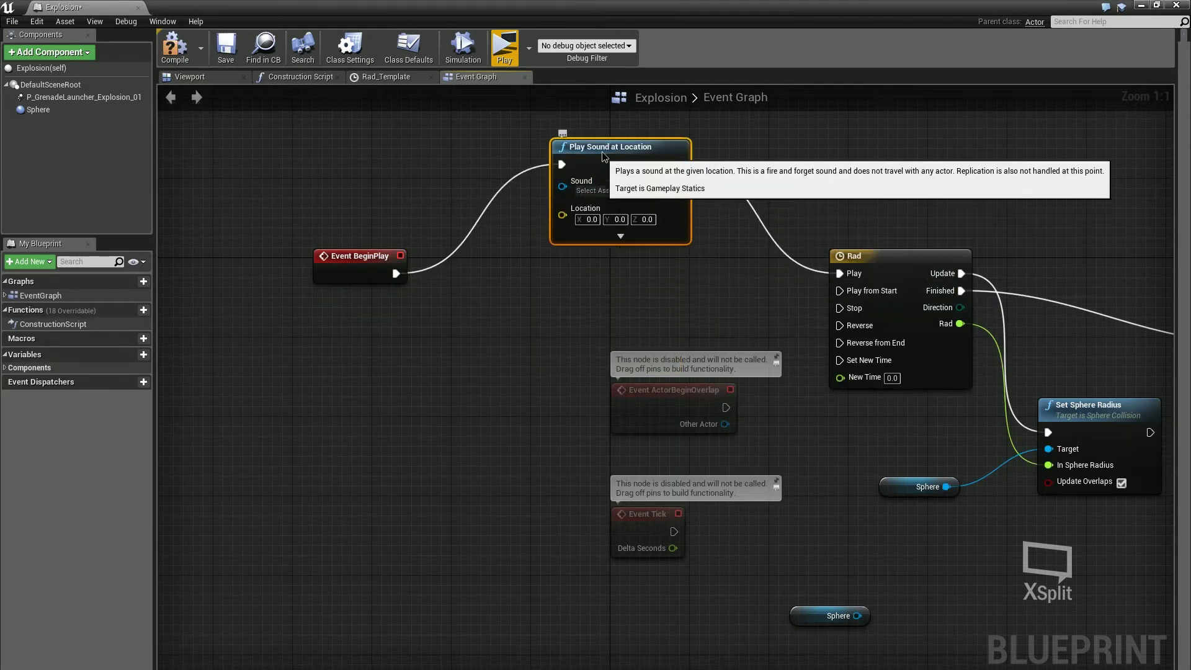
Expand the Play Sound at Location node's advanced inputs and rearrange the Event ActorBeginOverlap and Event BeginPlay nodes around it.
left_click(617, 224)
left_click_drag(636, 392, 646, 595)
left_click_drag(372, 256, 333, 146)
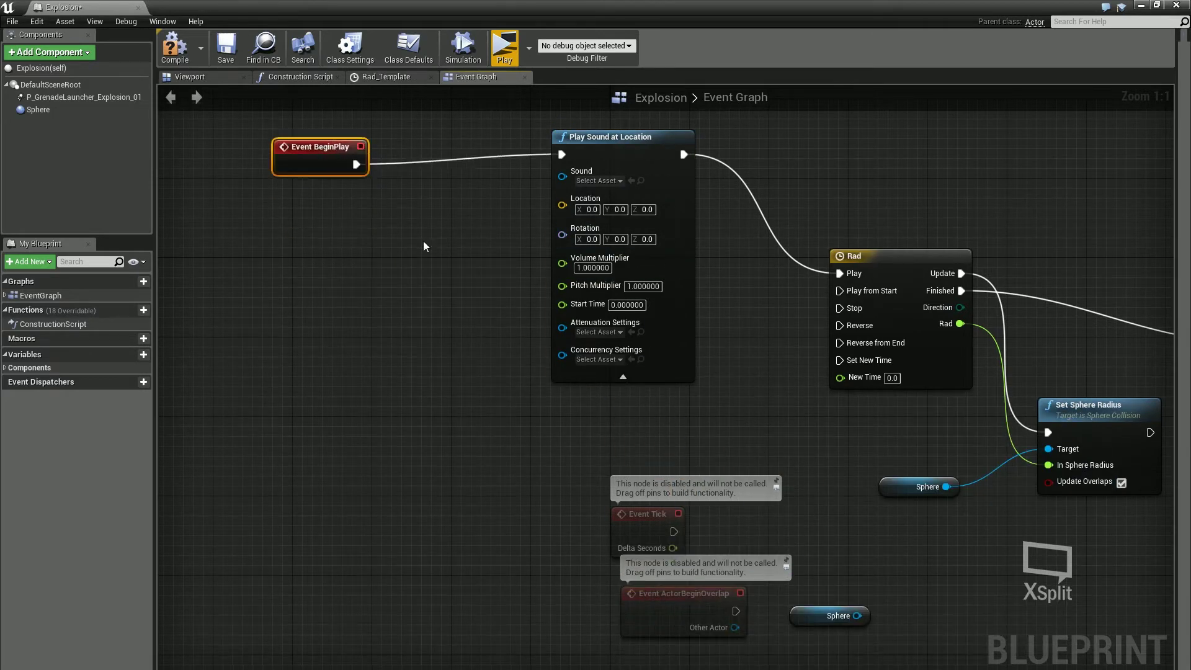
Search the sound assets for "explosion" and assign RL_Explosion_Cue to the Play Sound at Location node.
left_click(592, 180)
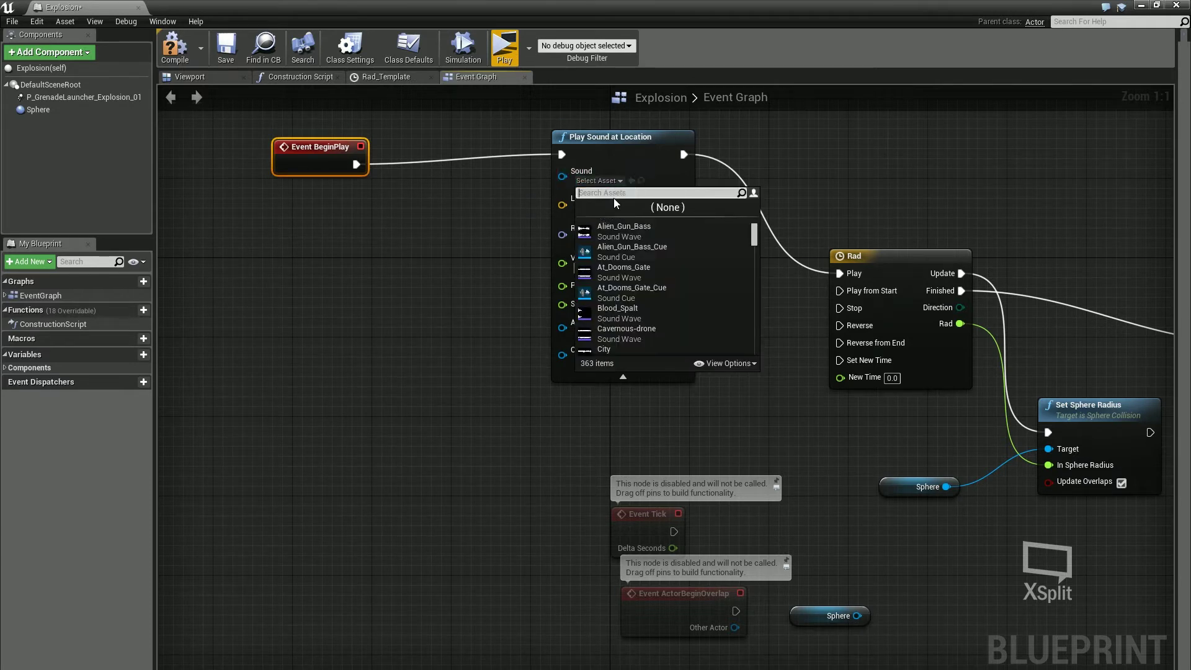
type("explosio")
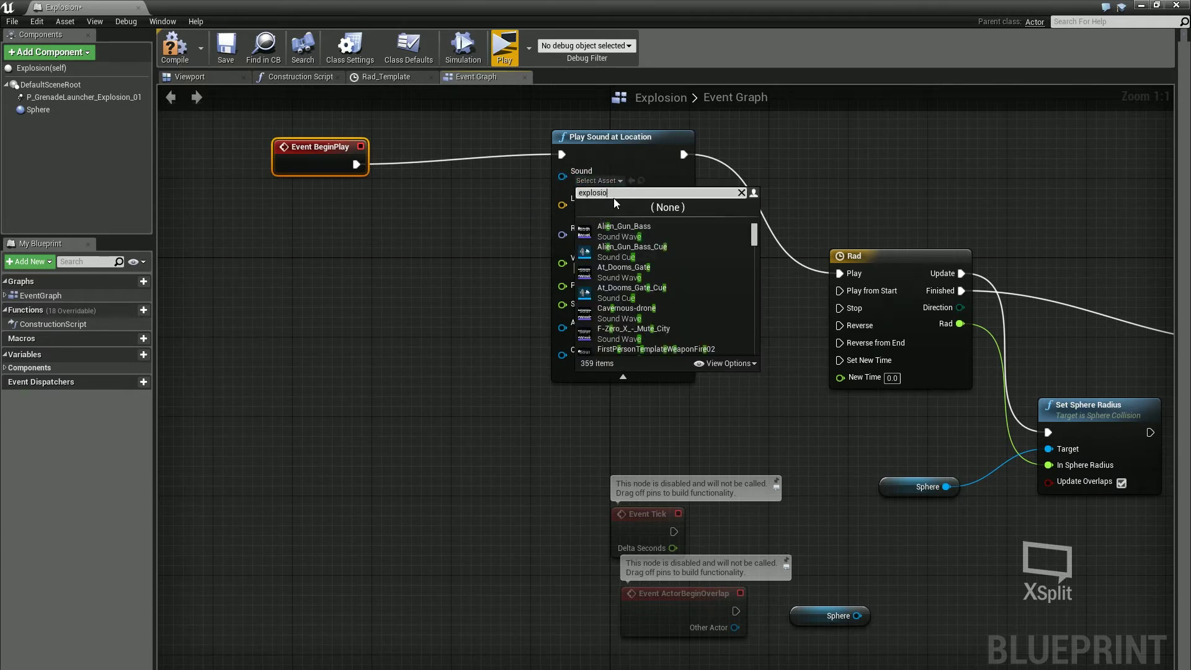
type("n")
scroll(664, 299, "down", 1)
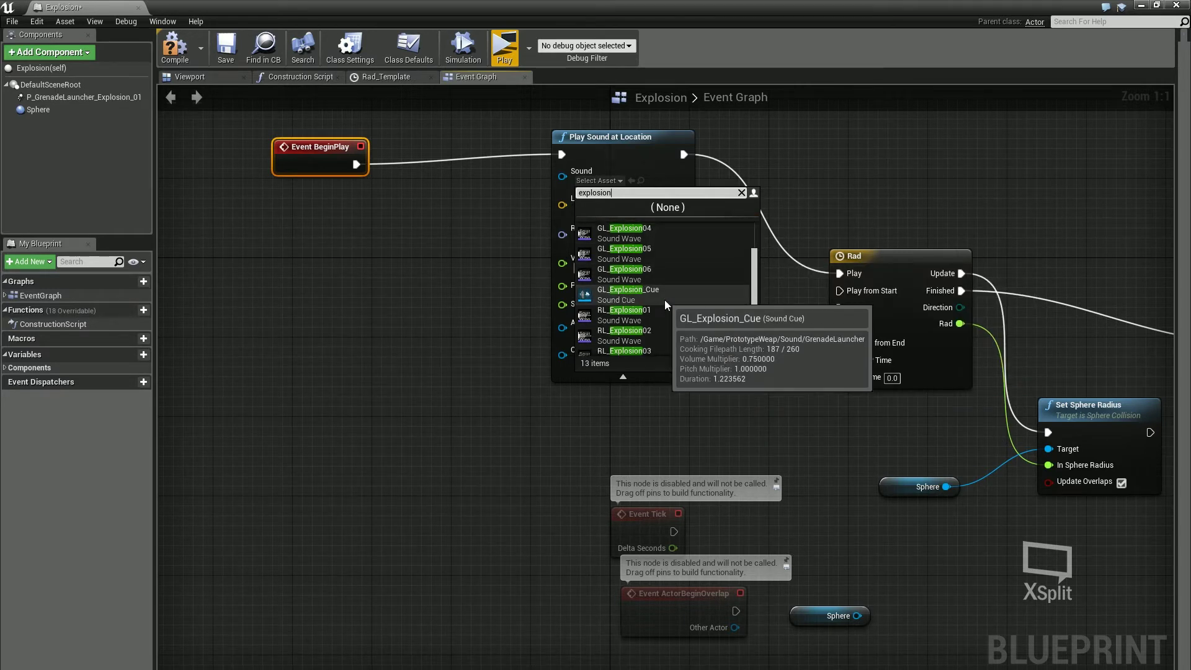
scroll(664, 299, "down", 3)
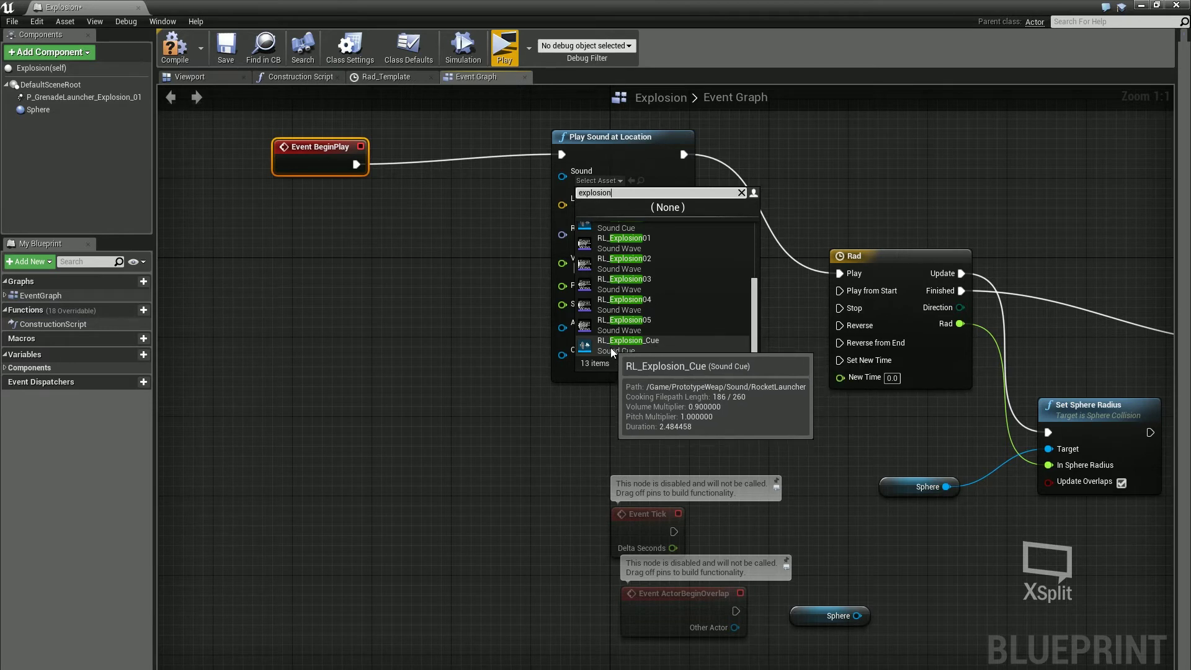
left_click(672, 345)
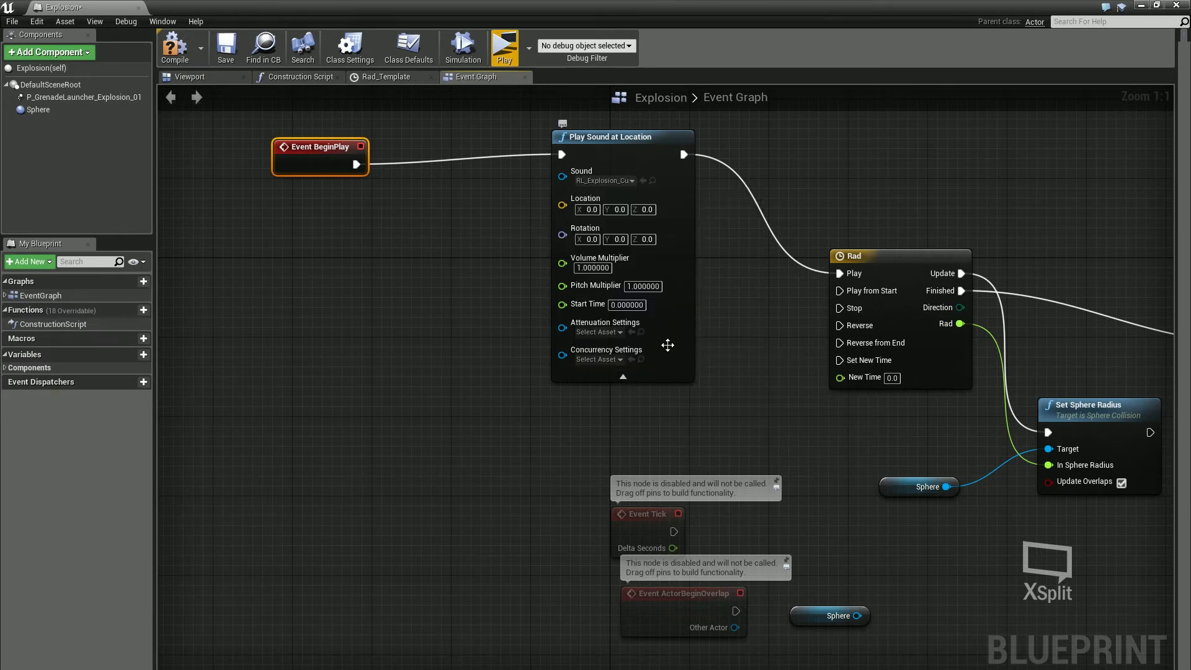
Add a GetActorLocation node beside Play Sound at Location and connect its Return Value to the Location input.
left_click_drag(601, 137, 630, 139)
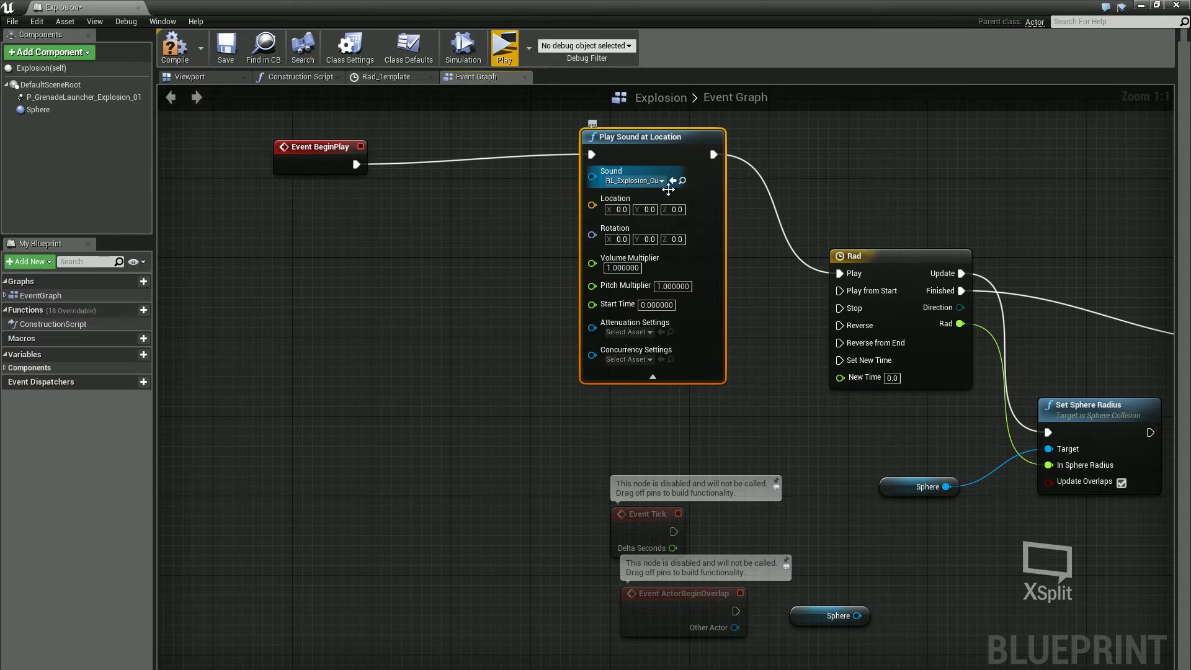
right_click(371, 247)
type("get ")
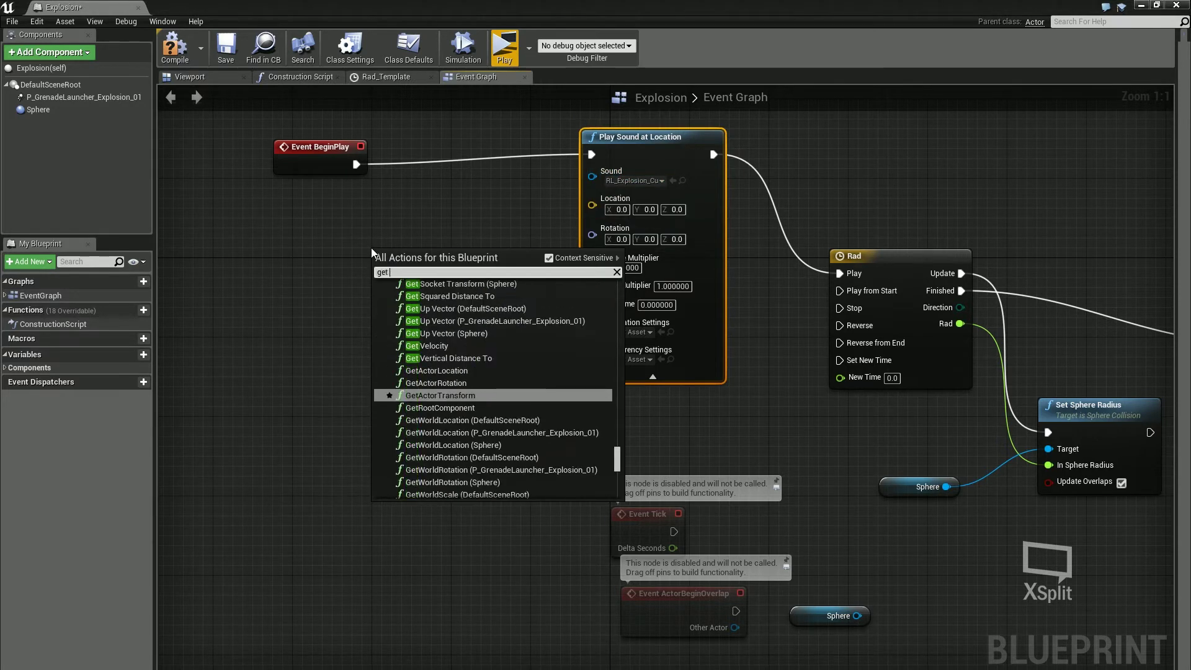
type("actor location")
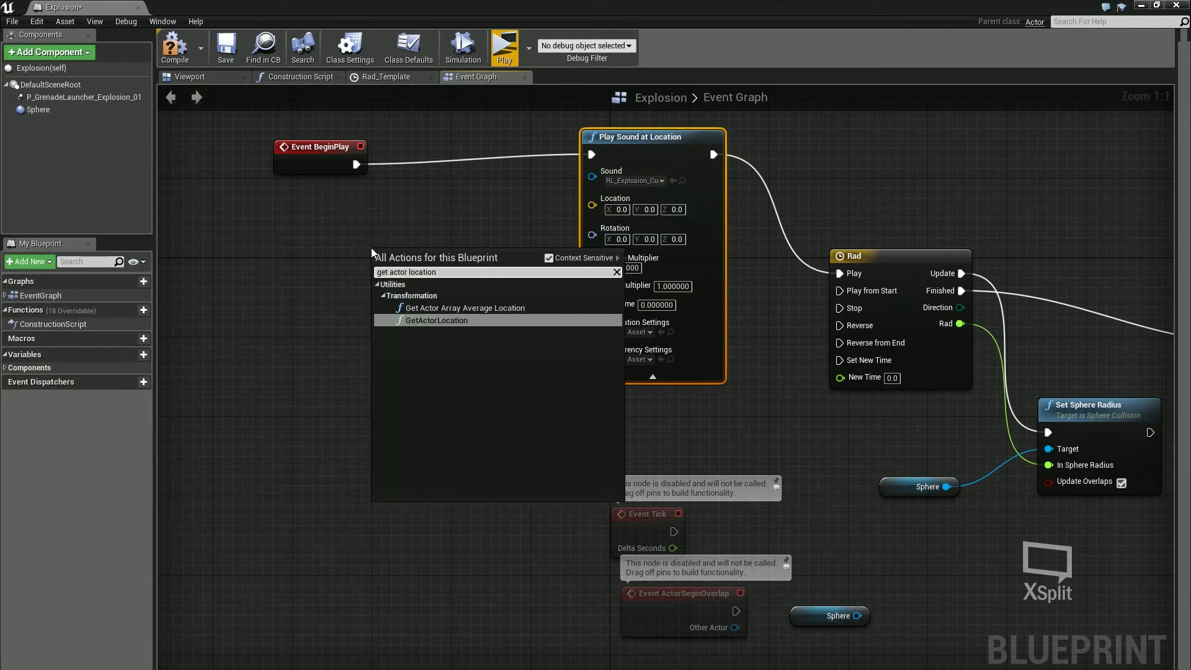
key("Return")
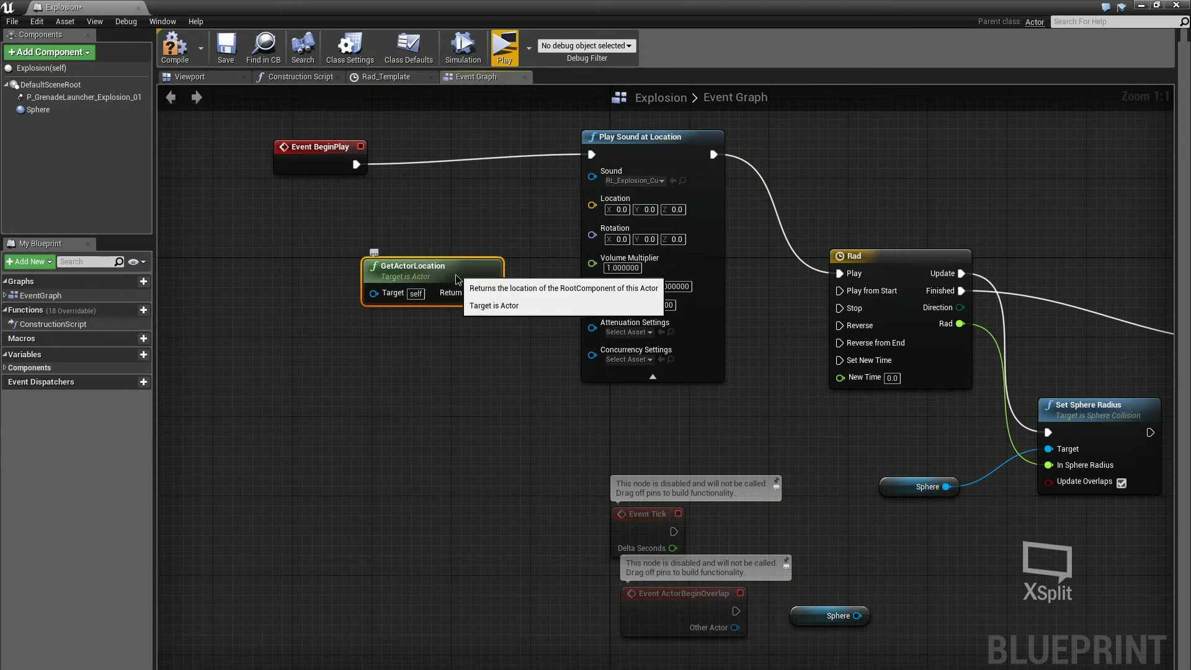
left_click_drag(456, 279, 594, 206)
left_click_drag(450, 307, 471, 257)
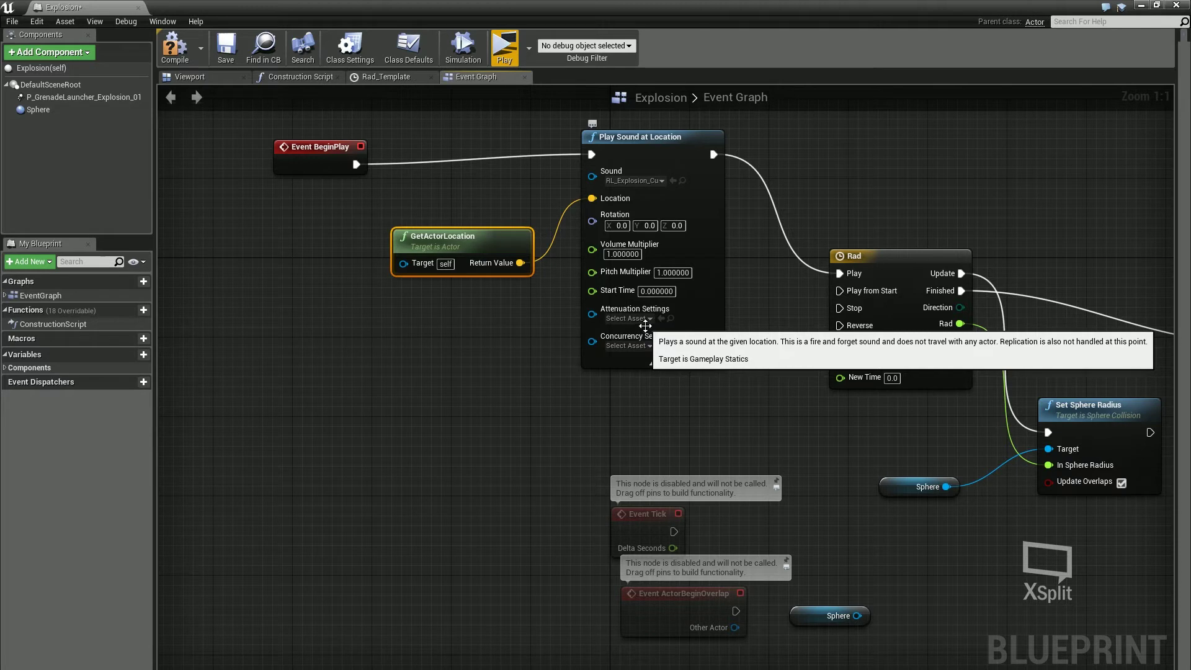
Create a Sound Attenuation asset named explosiontest in the Audio/Test2 folder.
left_click(645, 319)
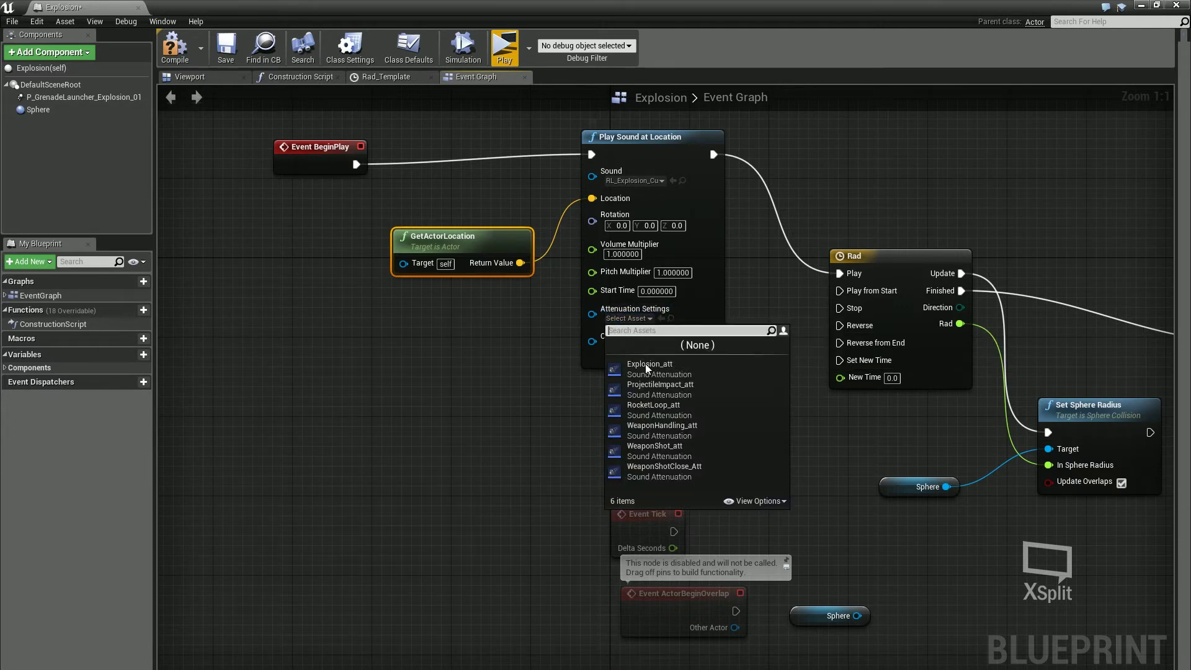
left_click(519, 352)
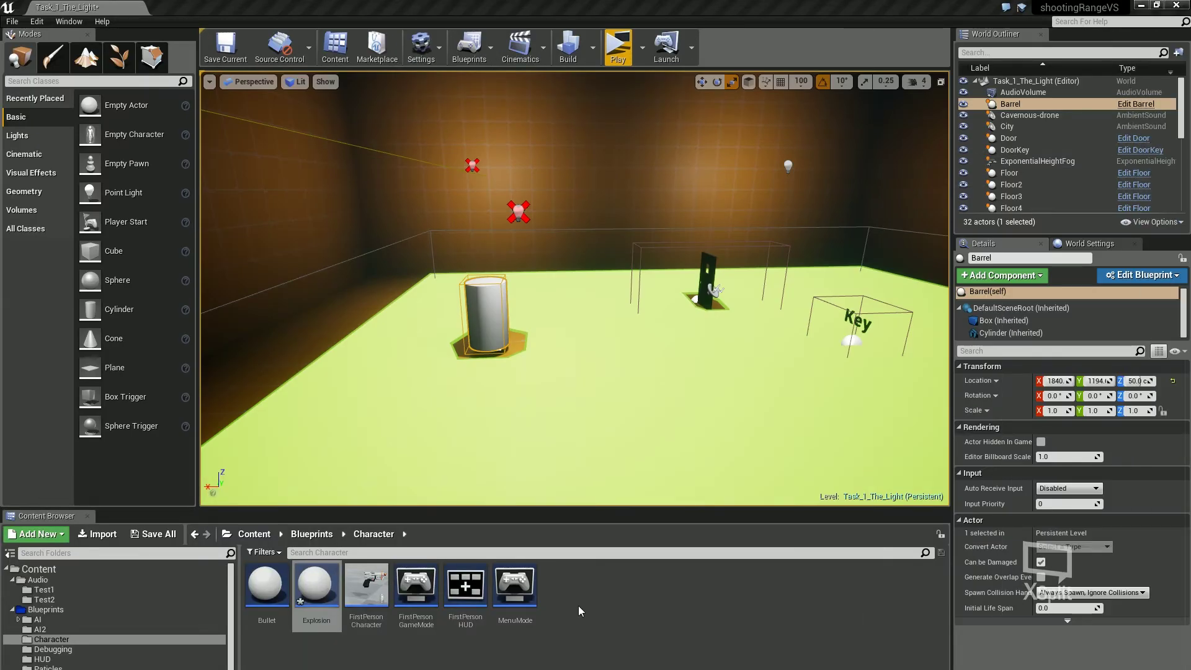
right_click(578, 606)
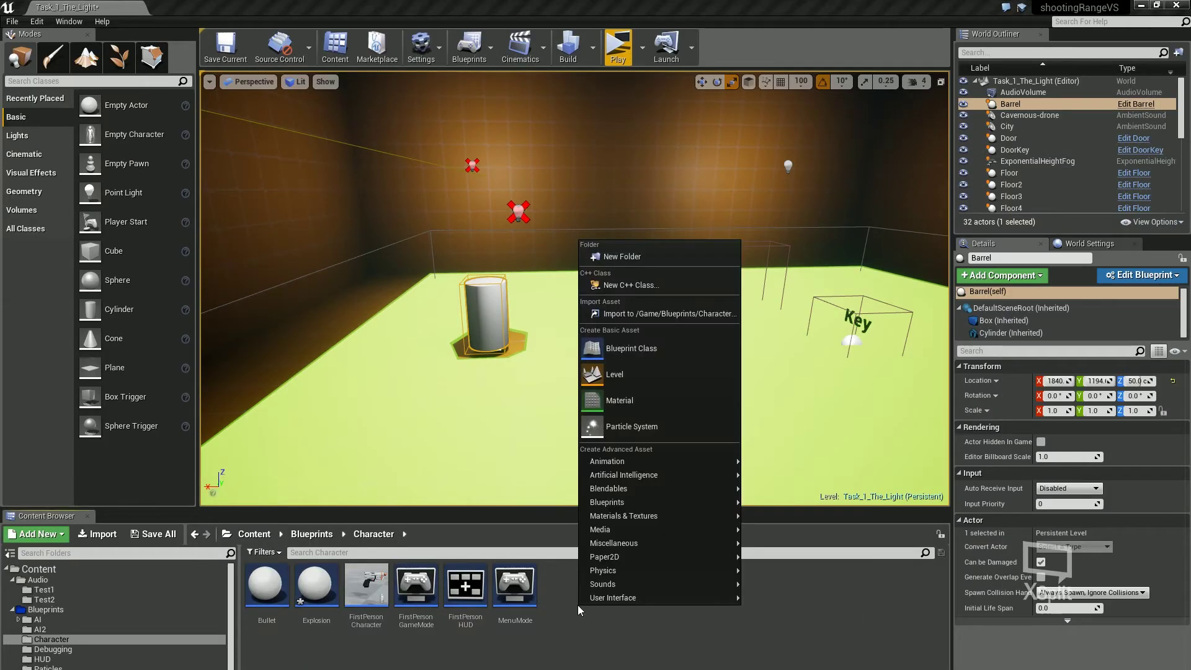
left_click(48, 605)
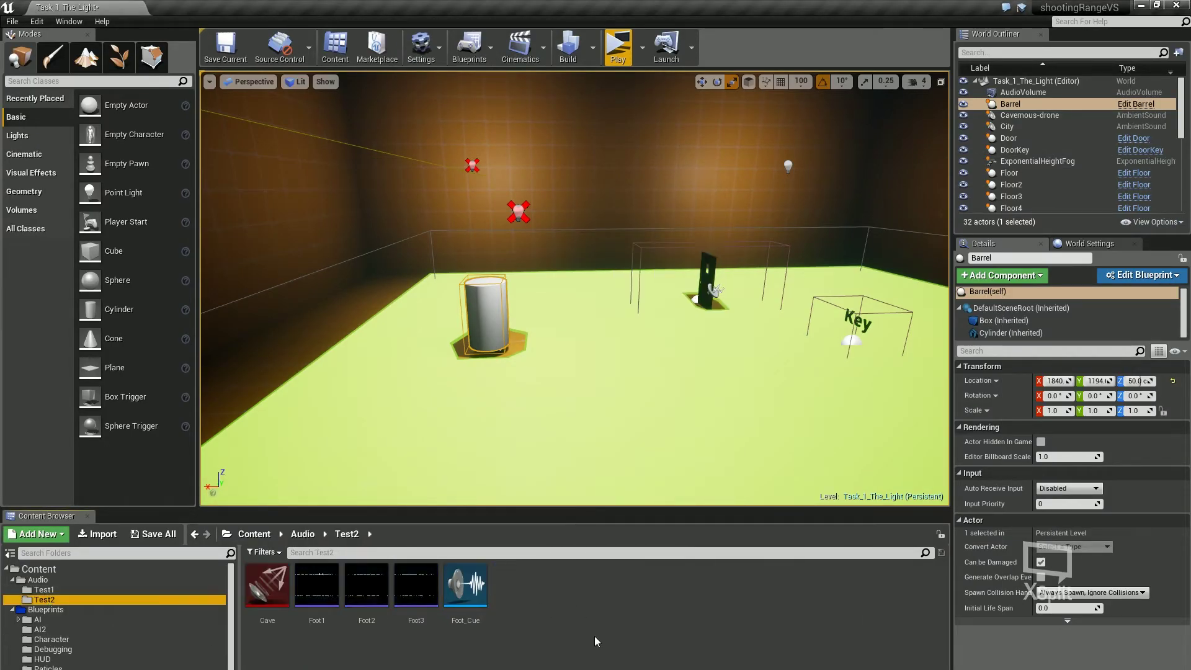
right_click(610, 616)
mouse_move(652, 591)
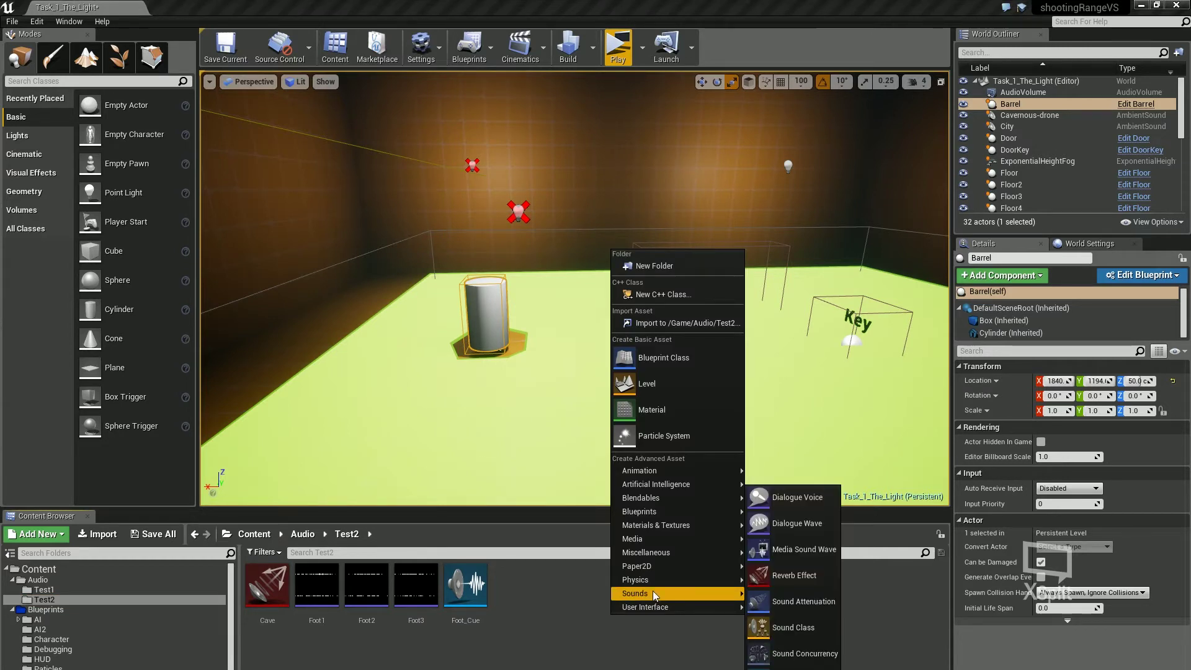
left_click(824, 601)
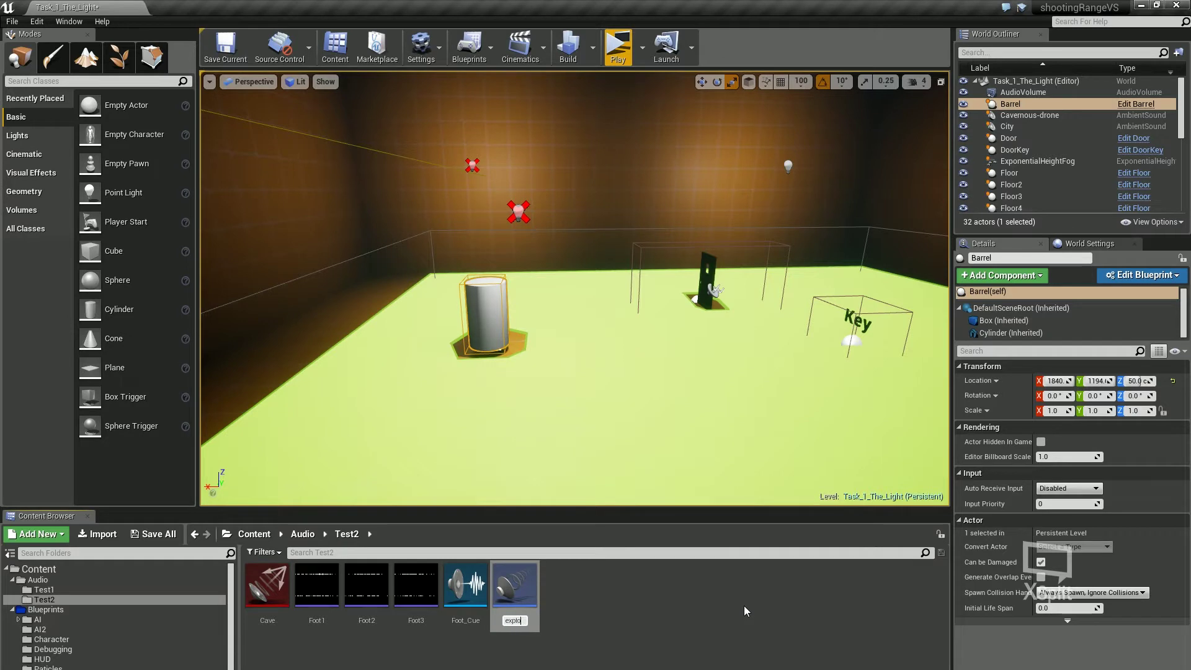
key("Return")
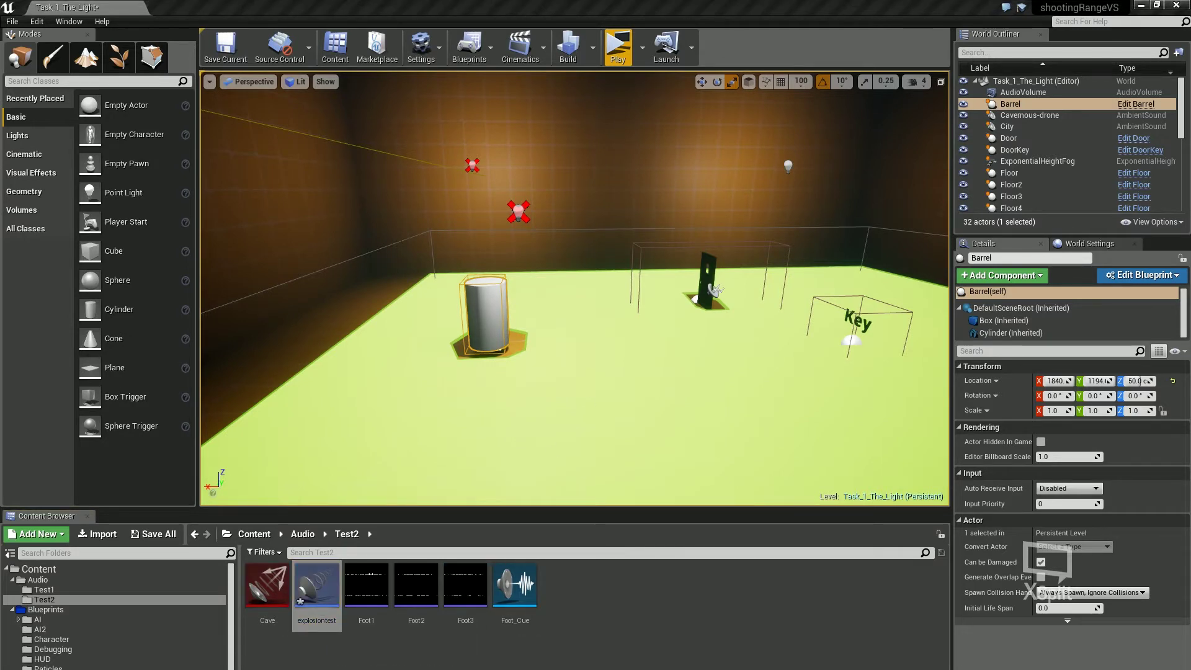
Reduce the explosiontest attenuation's Falloff Distance to about 1004.7, save the asset and close its editor.
double_click(316, 583)
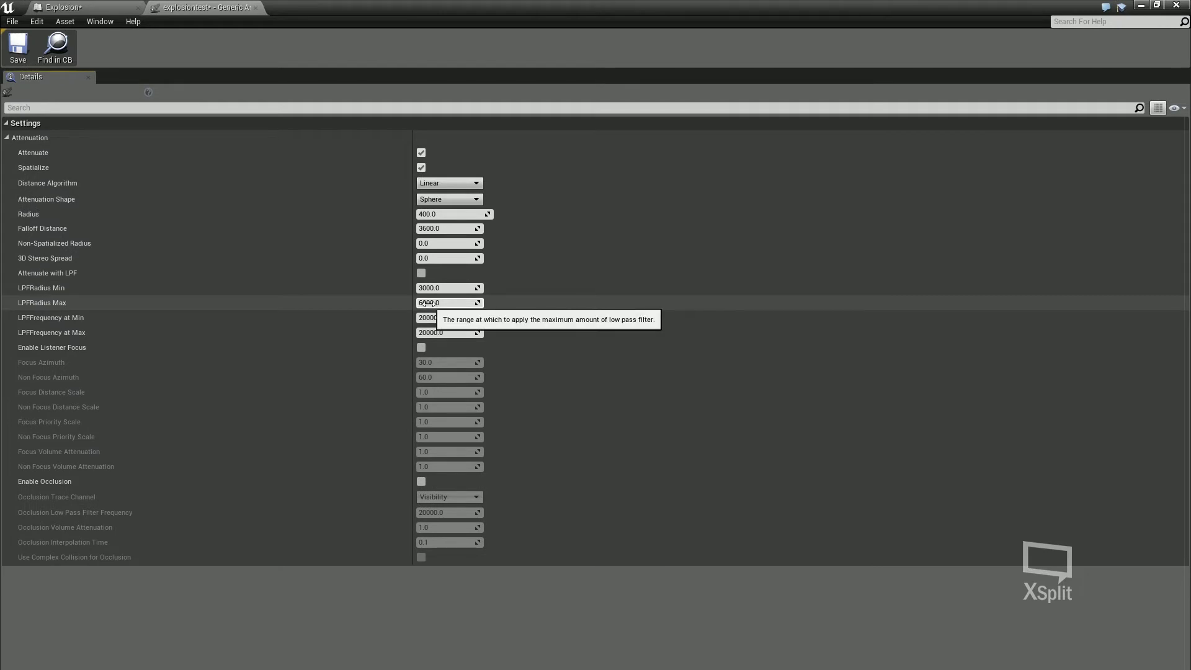
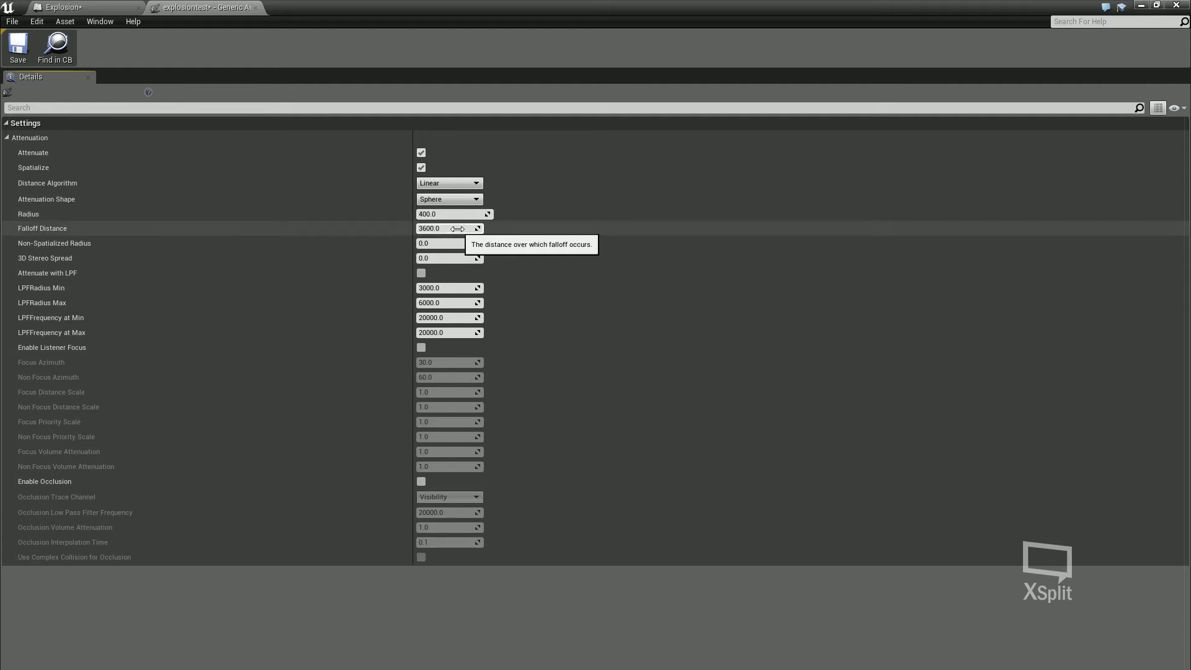
left_click_drag(457, 228, 434, 228)
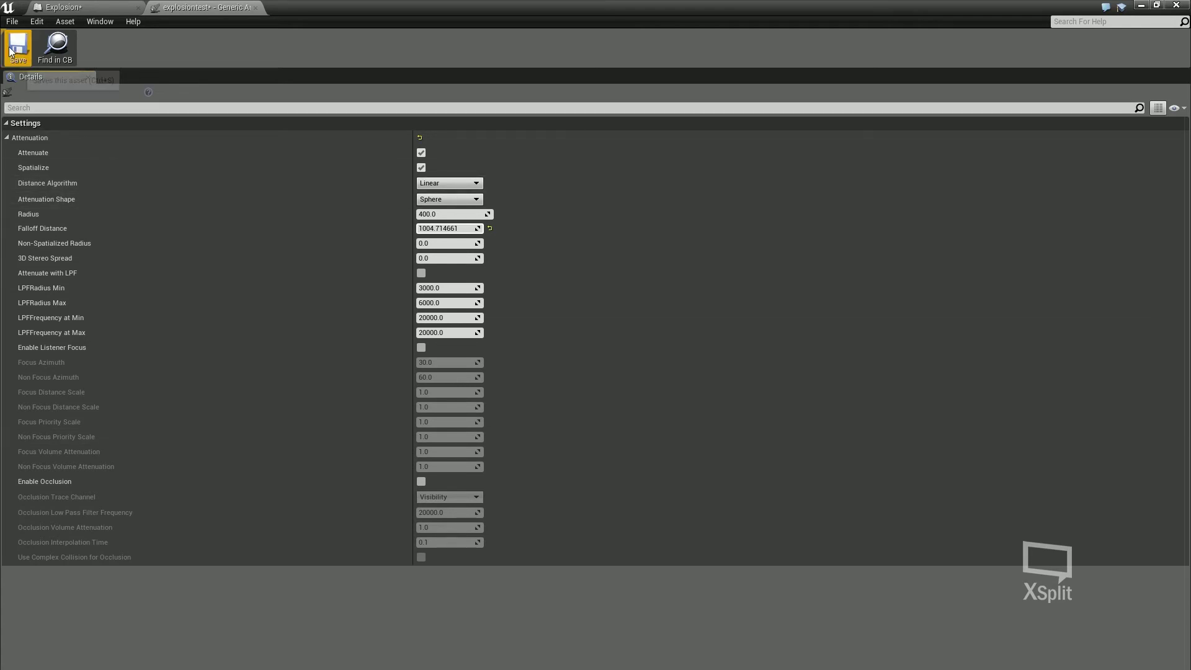
middle_click(211, 8)
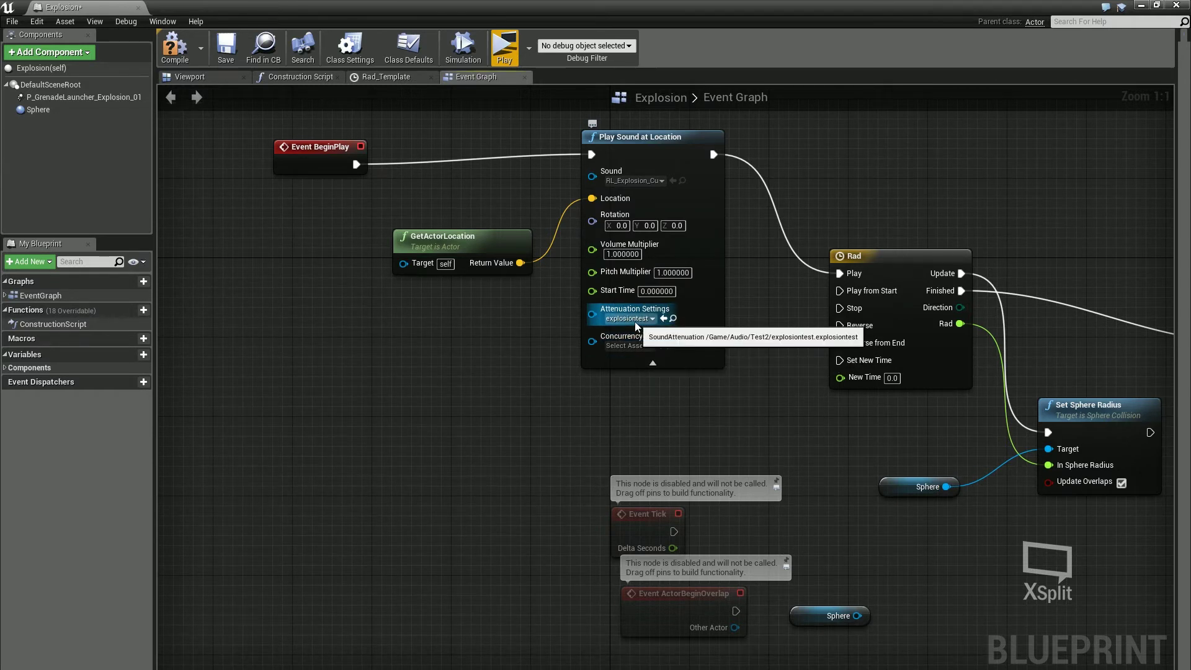
Minimize the Explosion Blueprint and playtest the level by shooting the barrel, ending the session after the explosion.
left_click_drag(521, 8, 621, 40)
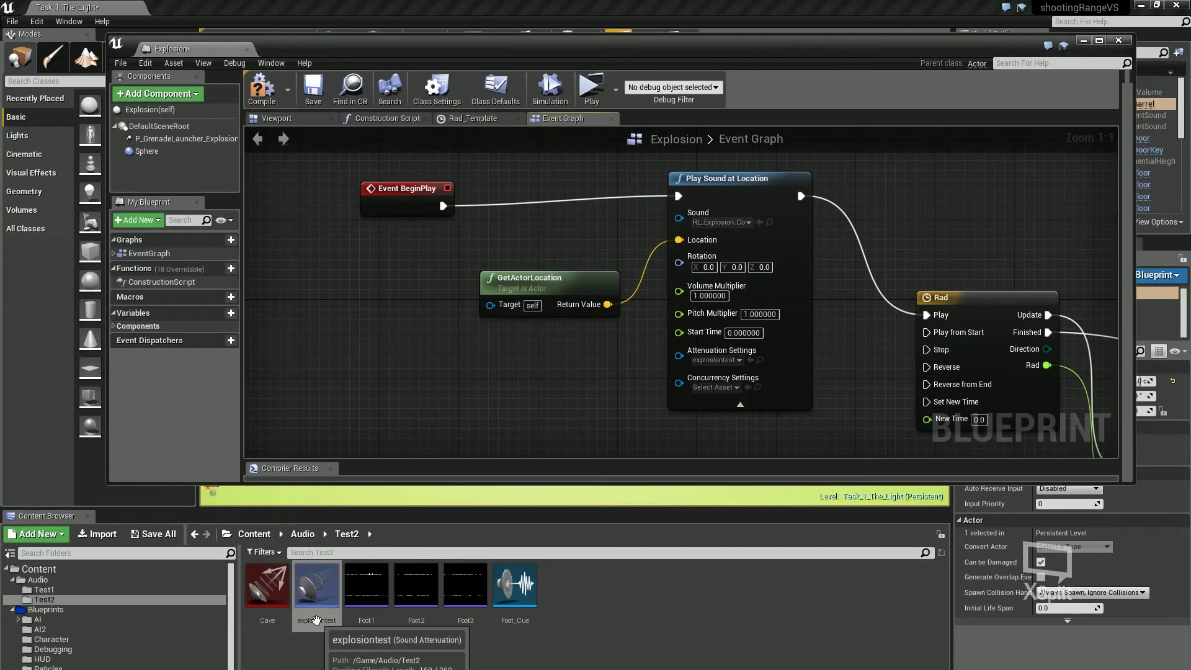
left_click_drag(675, 45, 718, 78)
left_click(1125, 74)
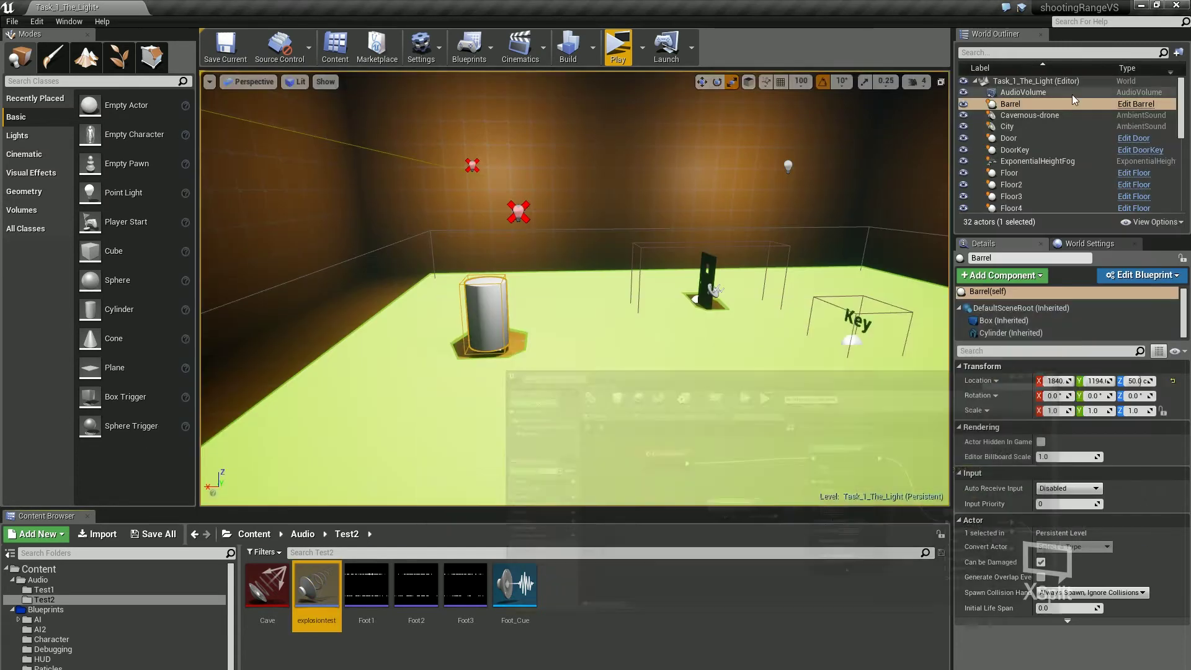
left_click(617, 47)
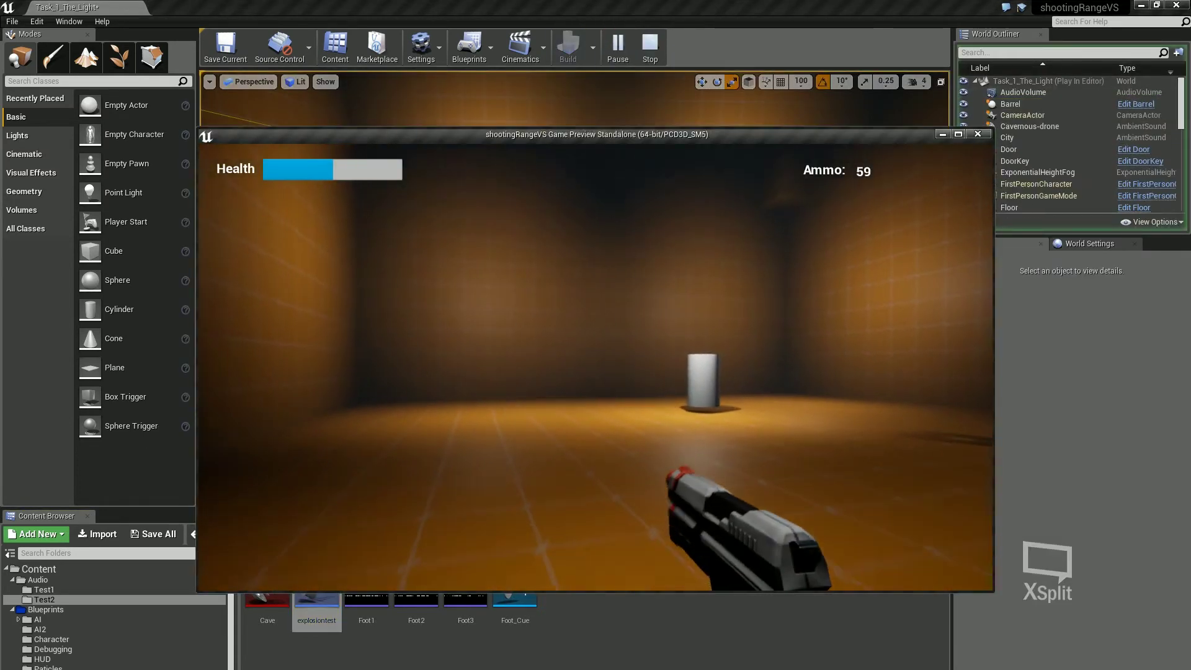
key("w")
left_click(596, 367)
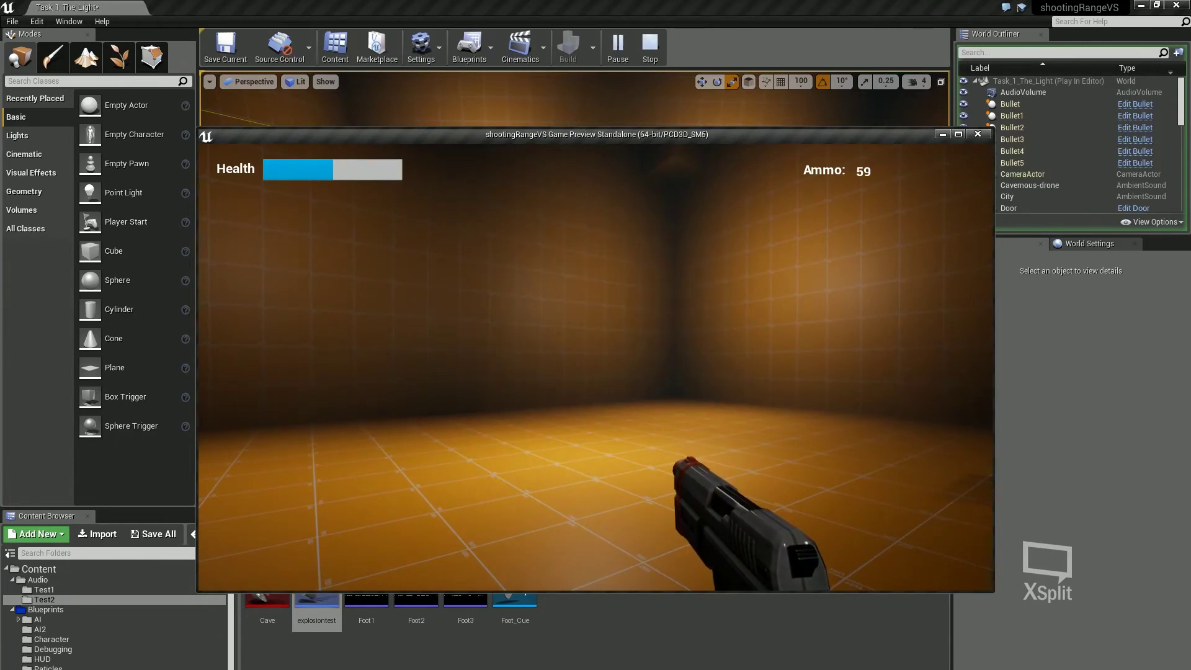
key("Escape")
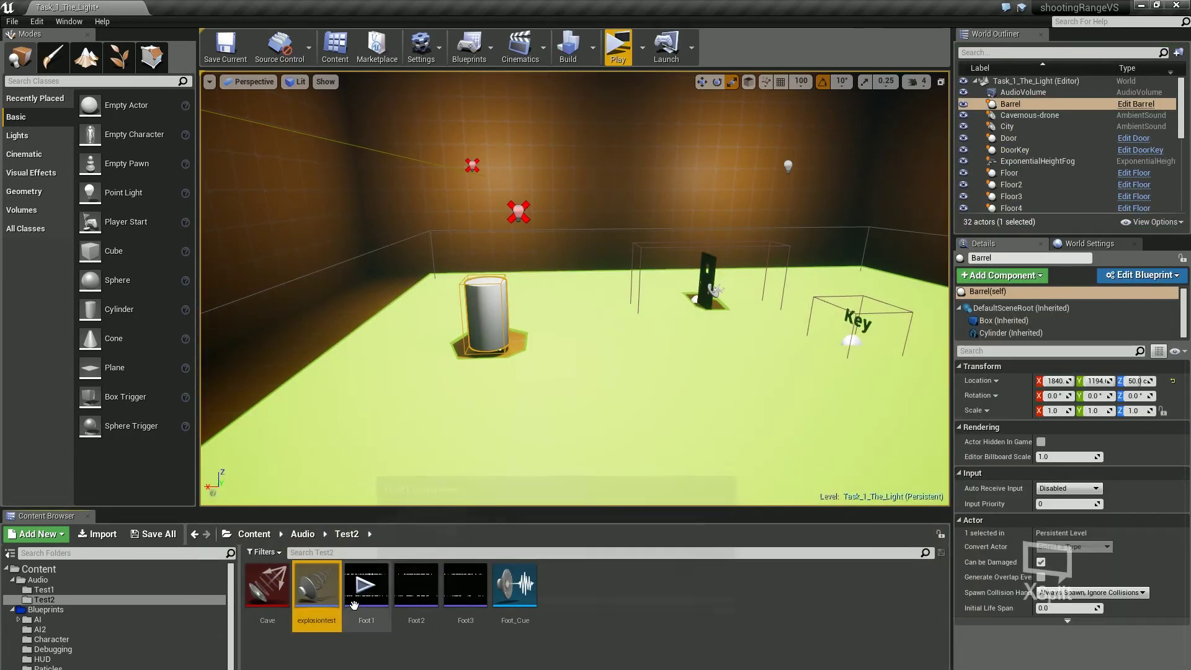
Set the Play Sound at Location node's Volume Multiplier to 4 in the Explosion Blueprint and compile it.
left_click(919, 669)
left_click(986, 661)
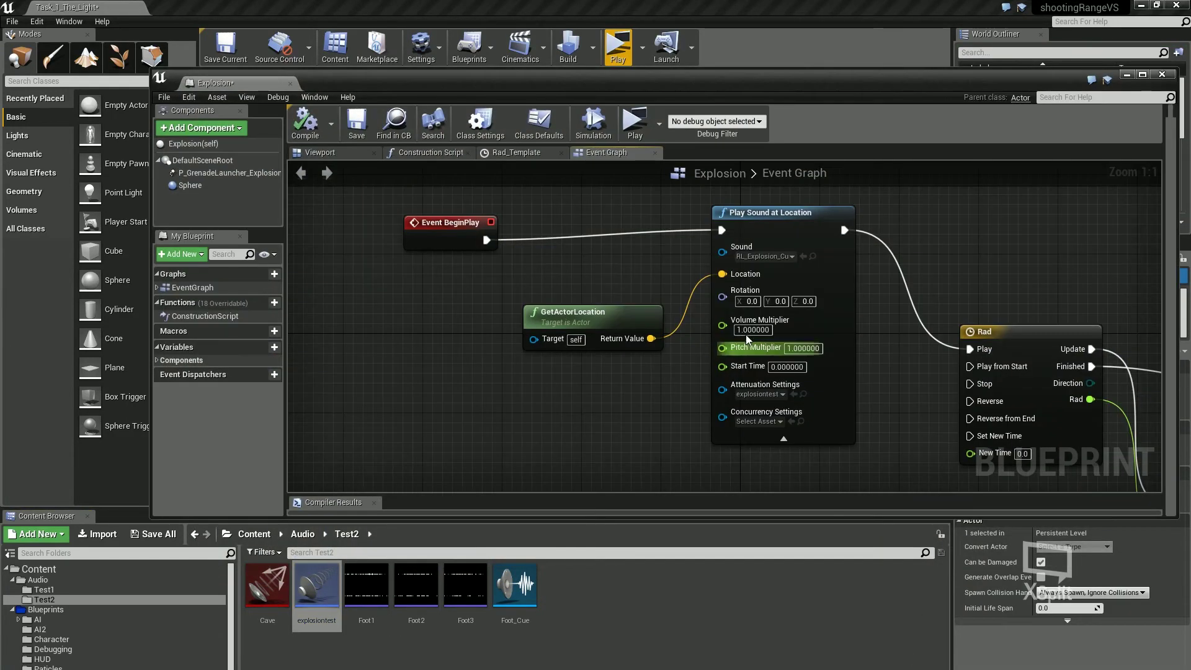
type("4")
key("Return")
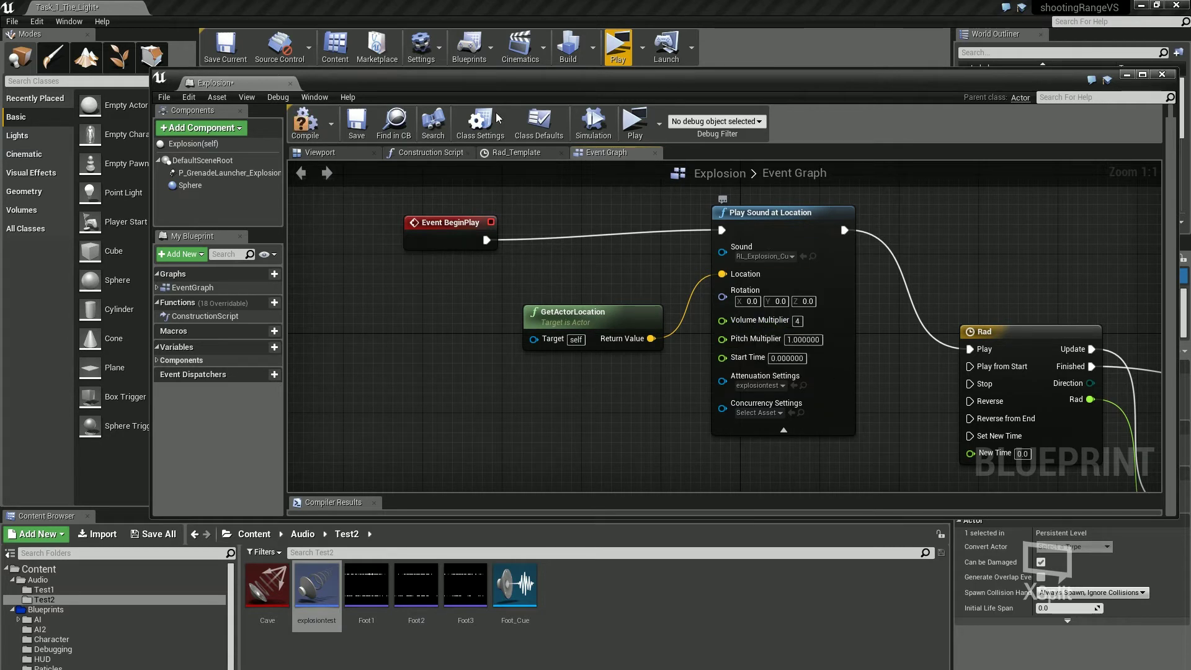
left_click(305, 121)
Playtest the level three times, shooting the barrel to check how loud the explosion sounds.
left_click(634, 121)
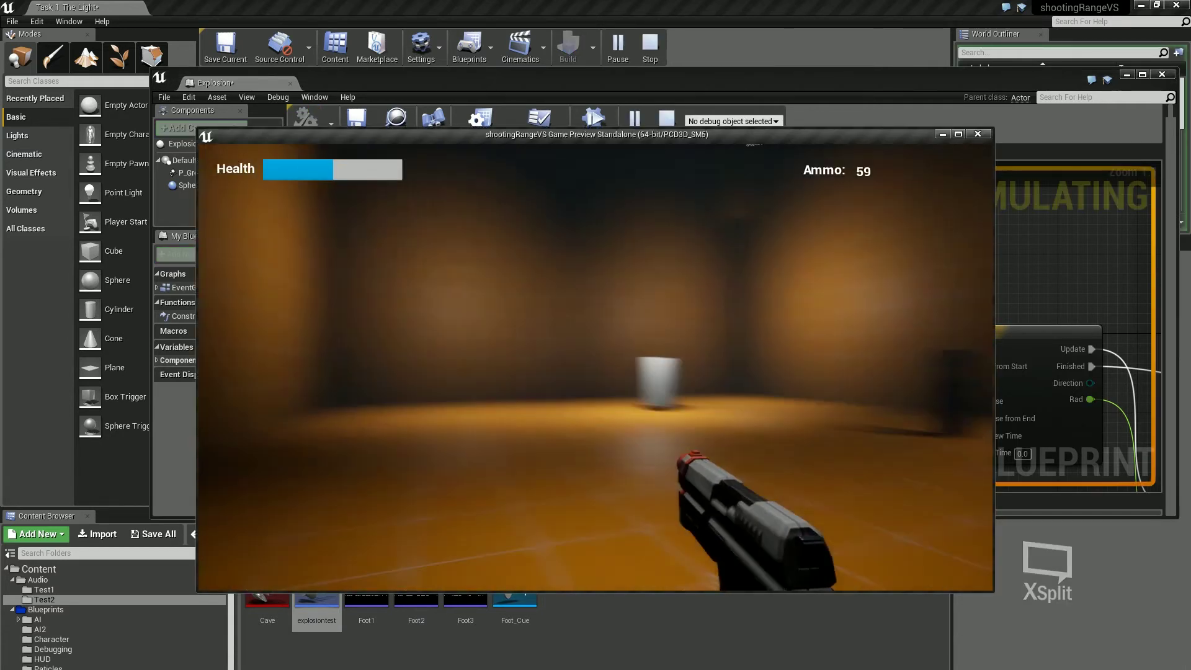
key("w")
left_click(595, 367)
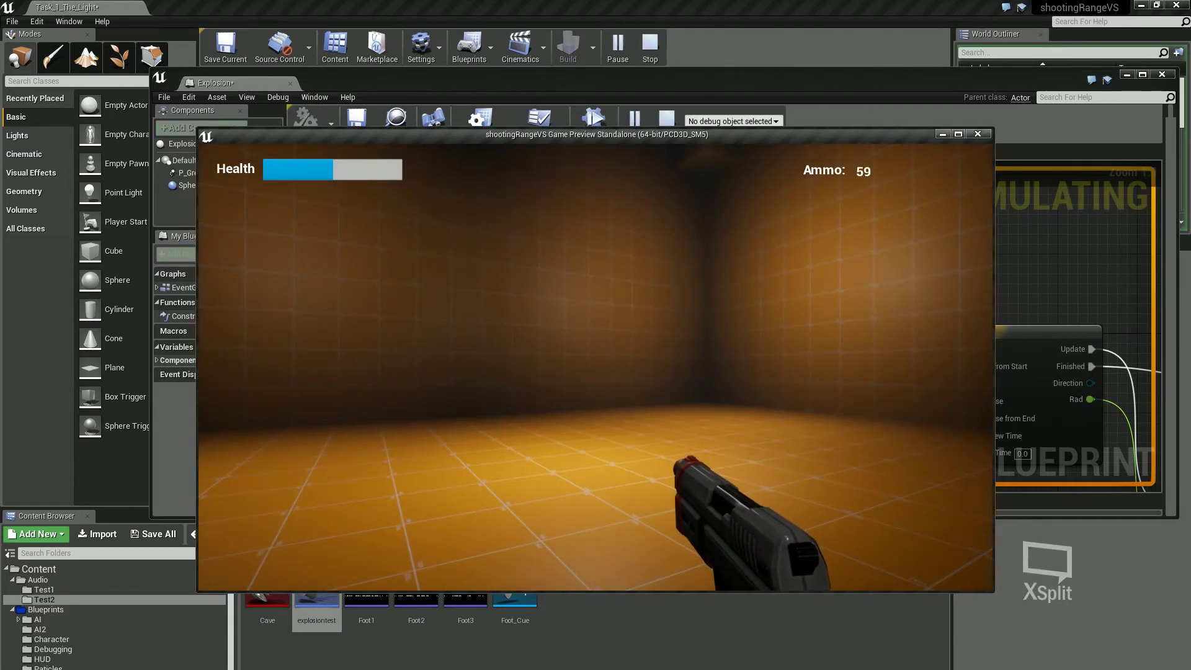
key("Escape")
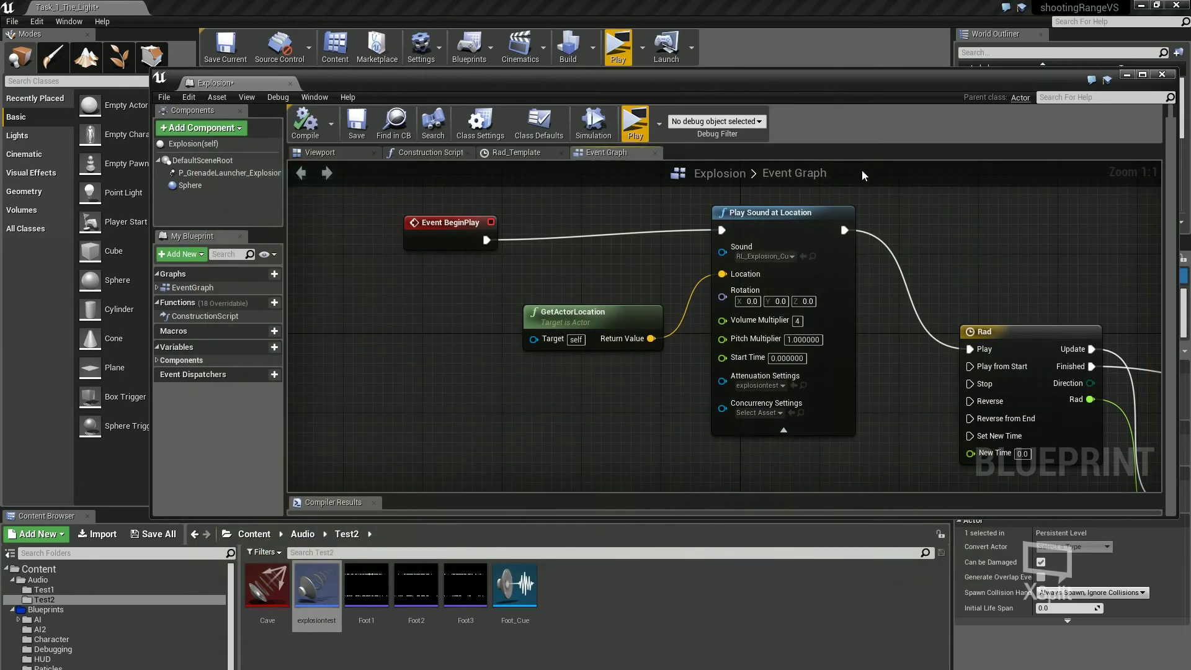
left_click(647, 124)
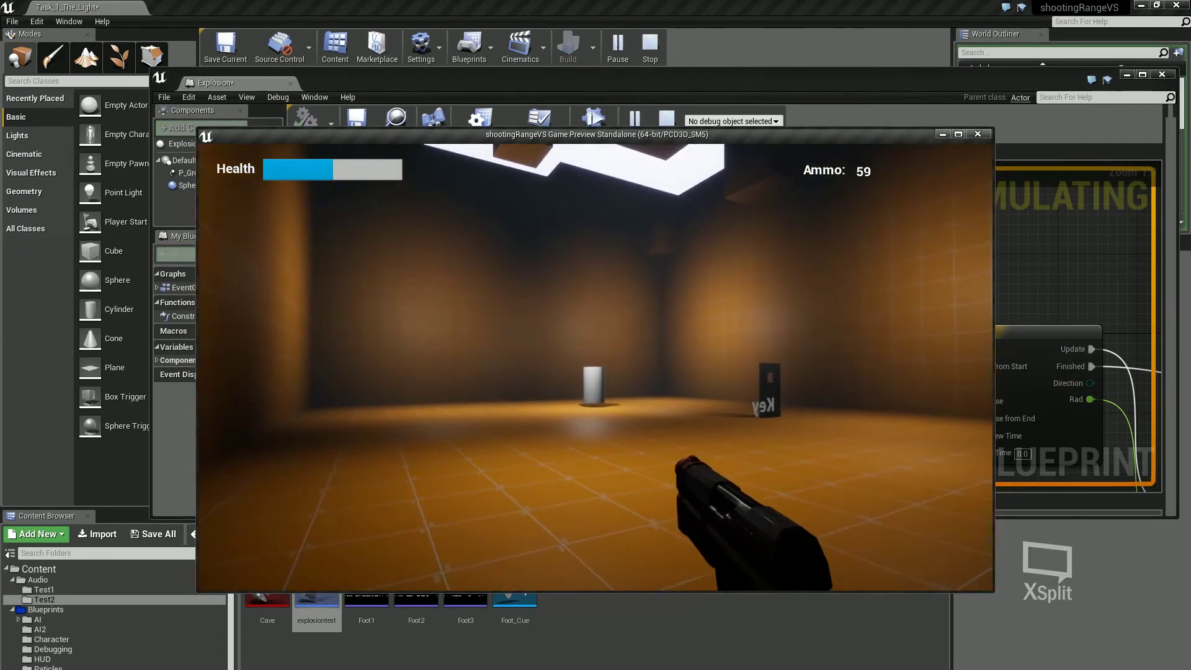
left_click(595, 367)
key("Escape")
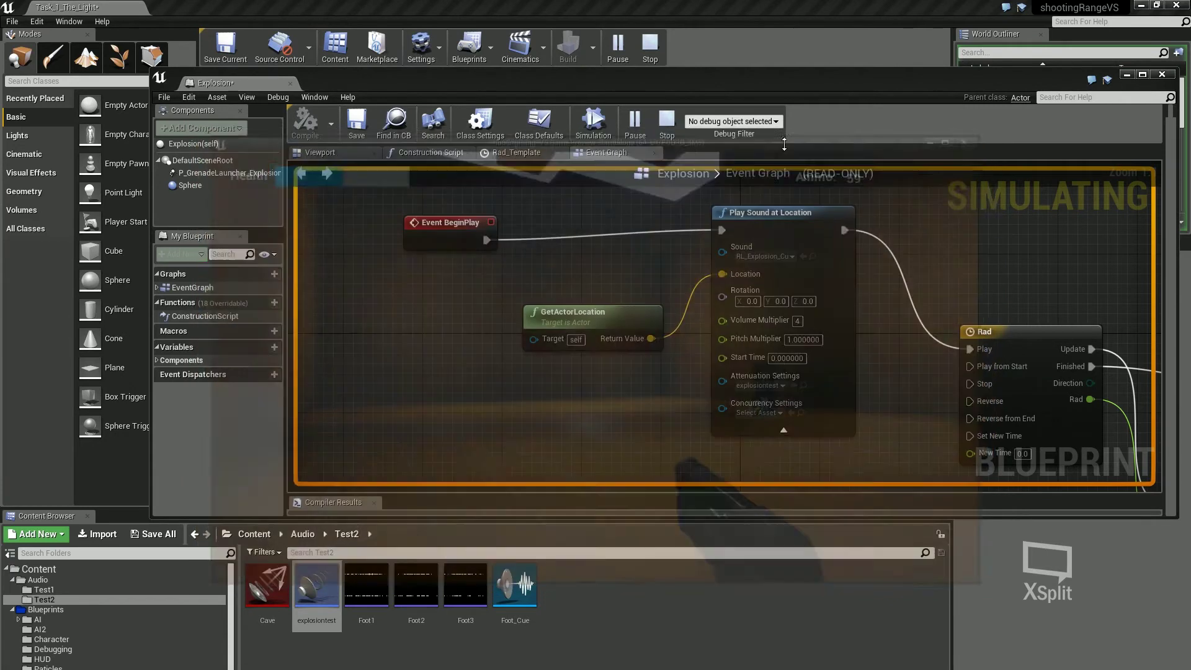
left_click(647, 127)
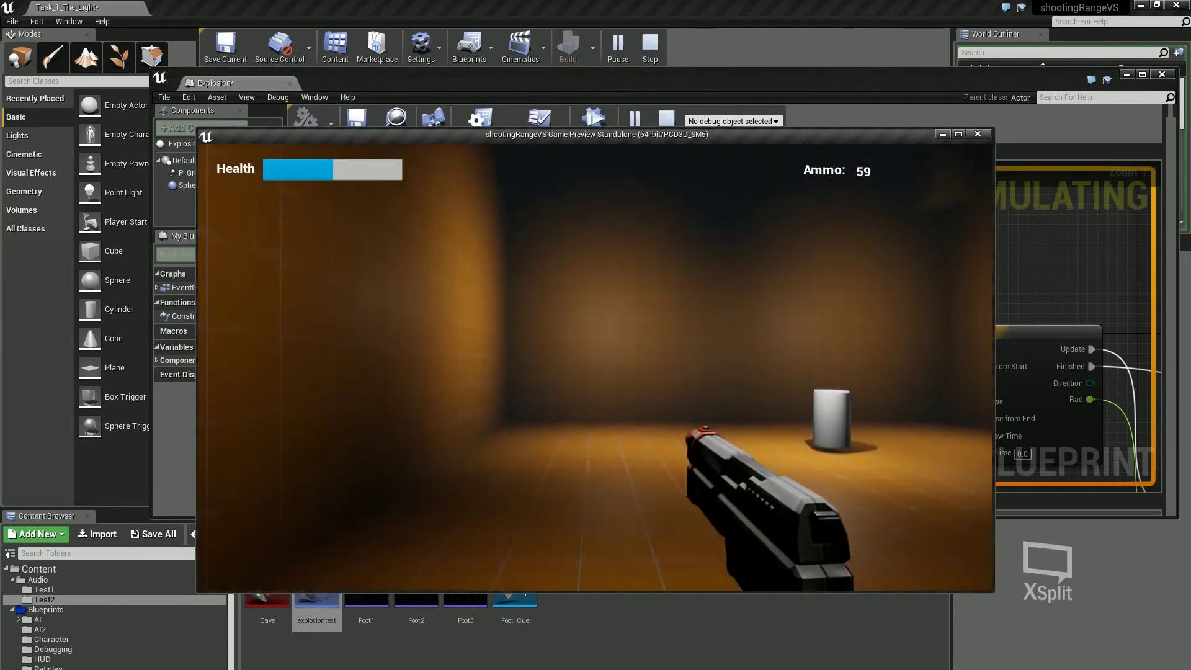
left_click(596, 367)
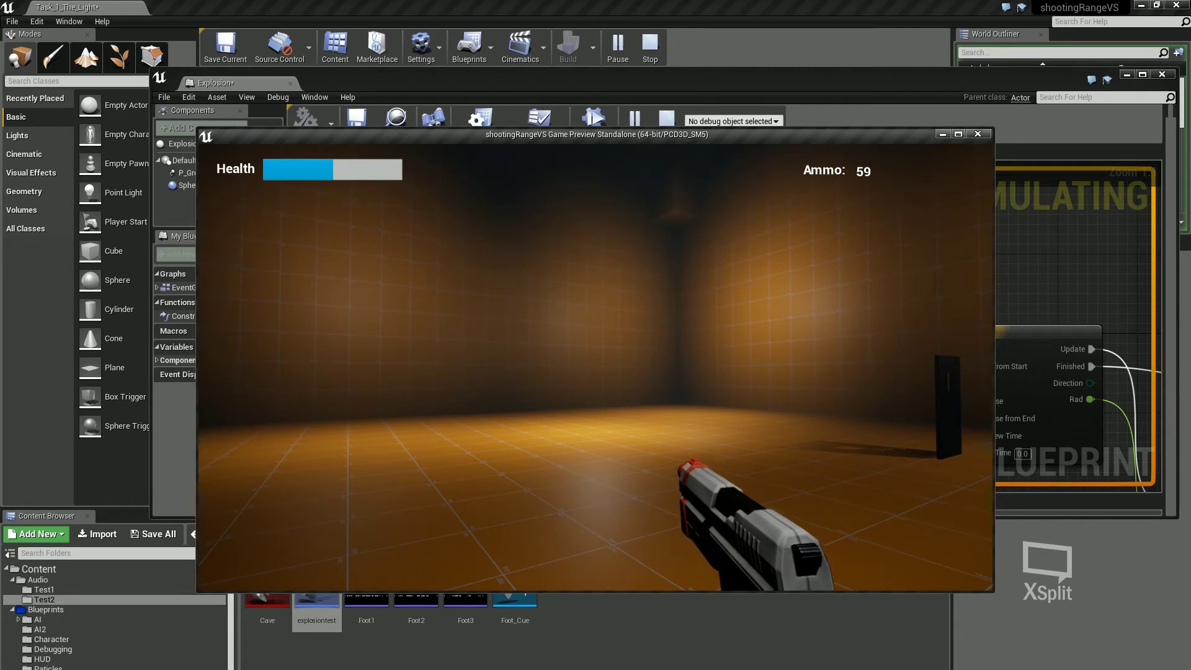
key("Escape")
Minimize the Explosion Blueprint and duplicate the barrel three times along the Y axis to form a row beside the wall.
left_click_drag(1109, 87, 976, 122)
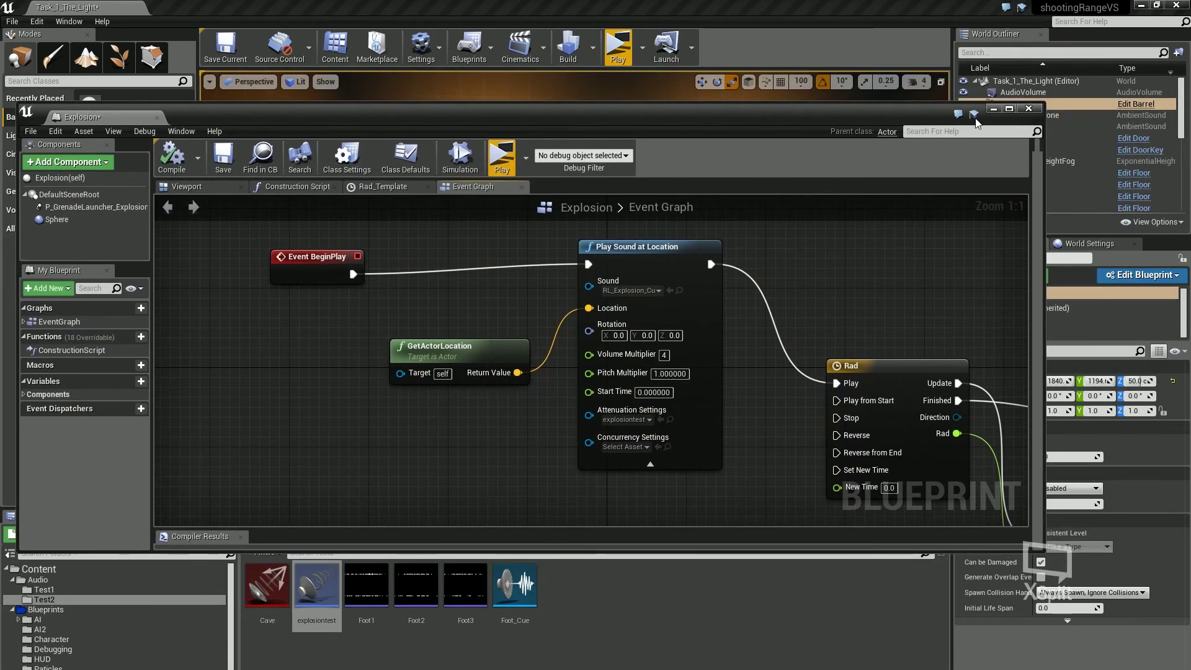
left_click(991, 108)
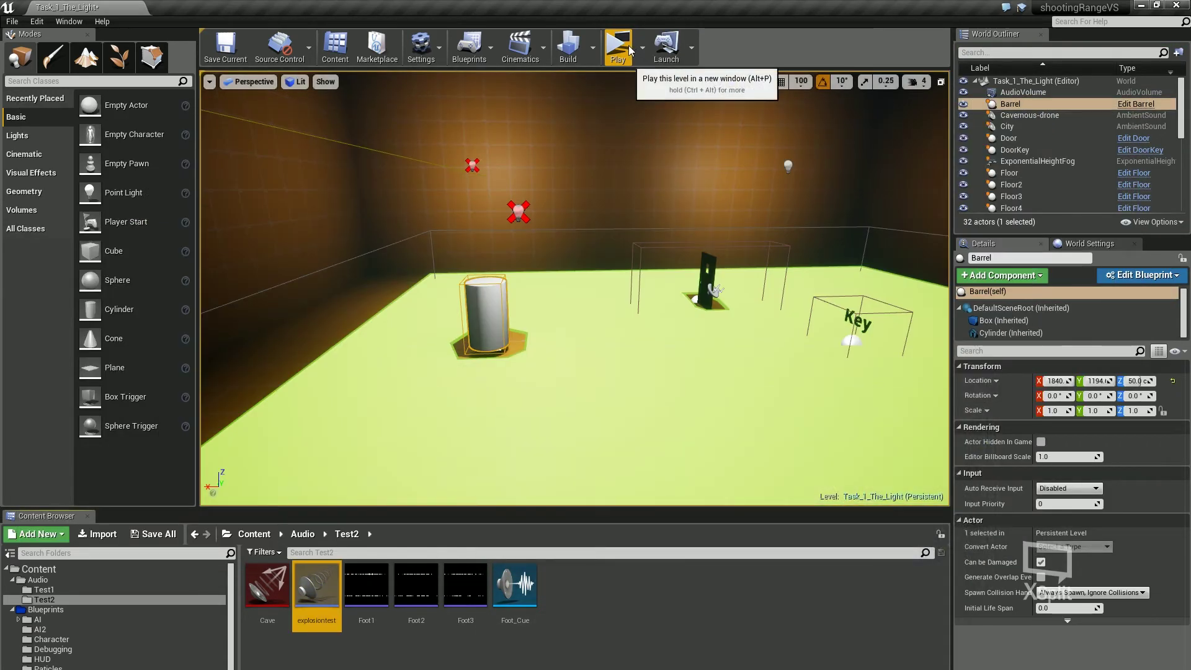
right_click_drag(611, 248, 542, 281)
key("w")
key("s")
key("w")
key("s")
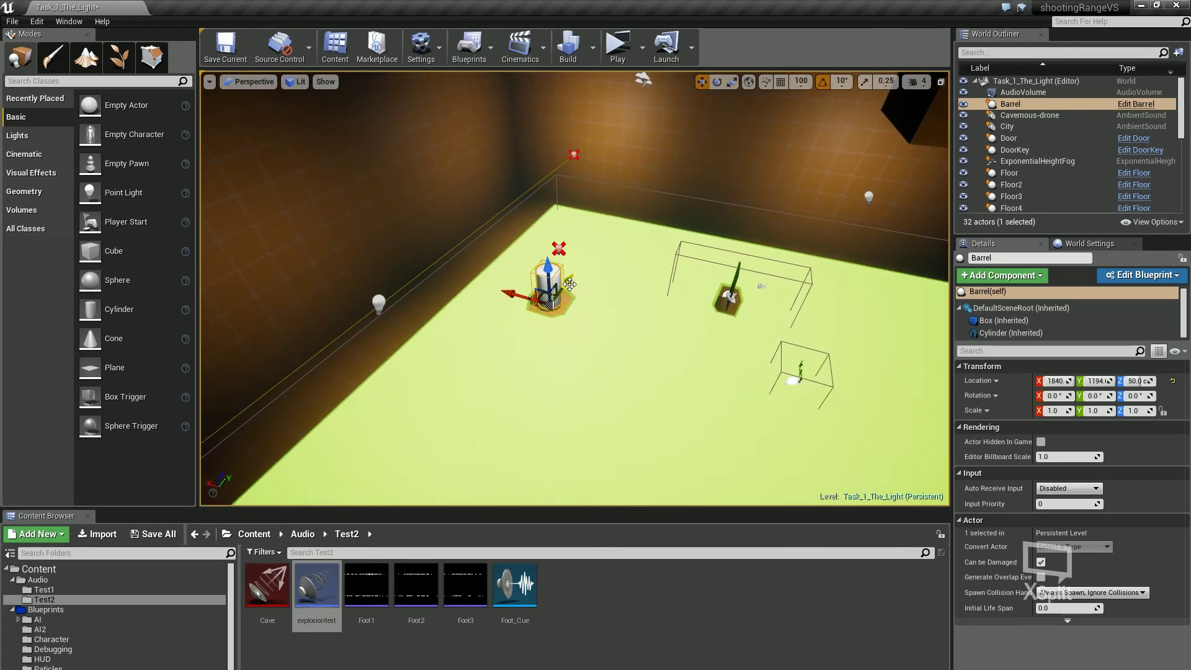
left_click_drag(569, 282, 411, 467, "alt")
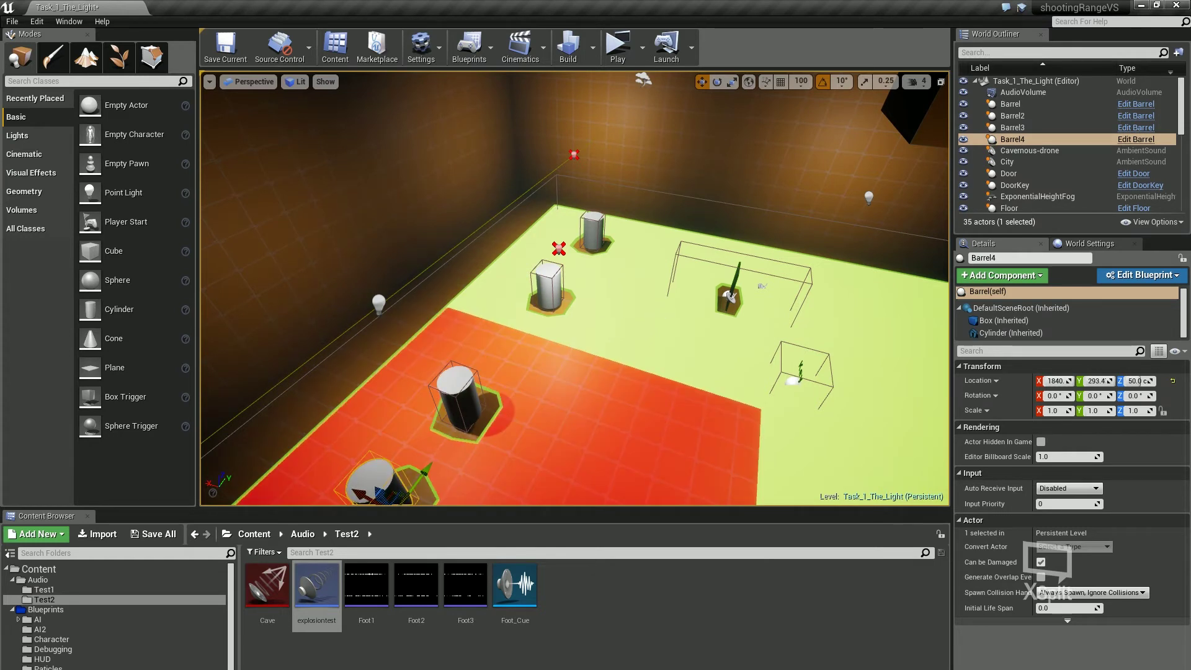
right_click_drag(411, 467, 372, 462)
Place the At_Dooms_Gate sound wave from Audio/Test1 beside the barrels and raise it high above the floor.
left_click(42, 589)
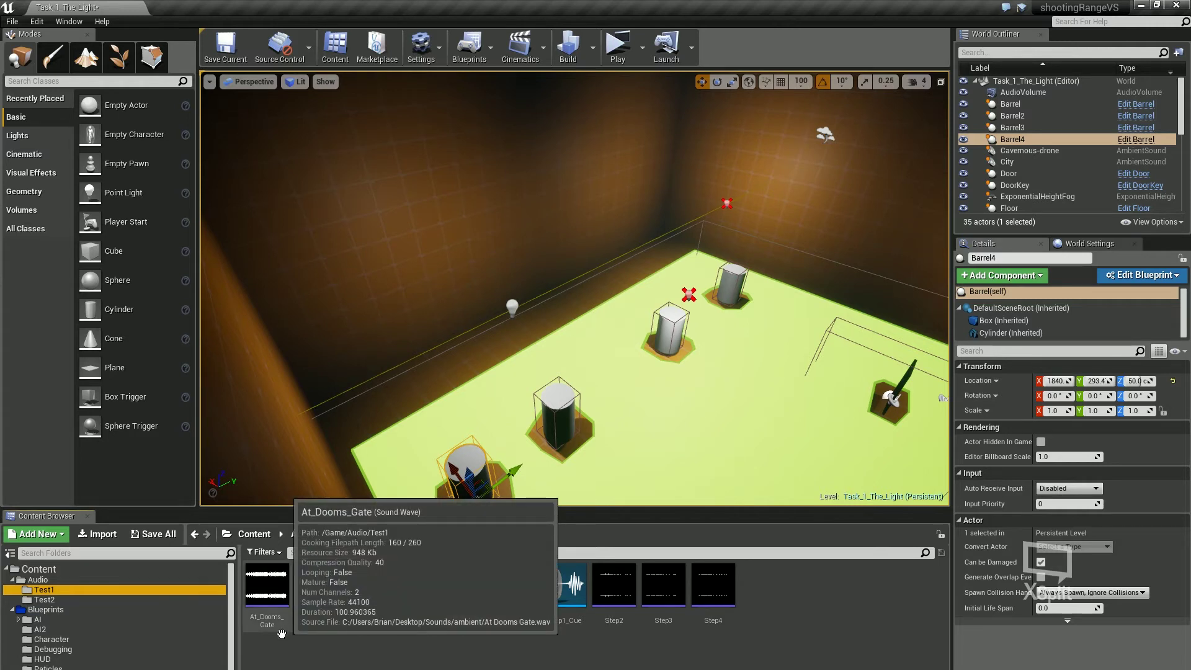
left_click(268, 585)
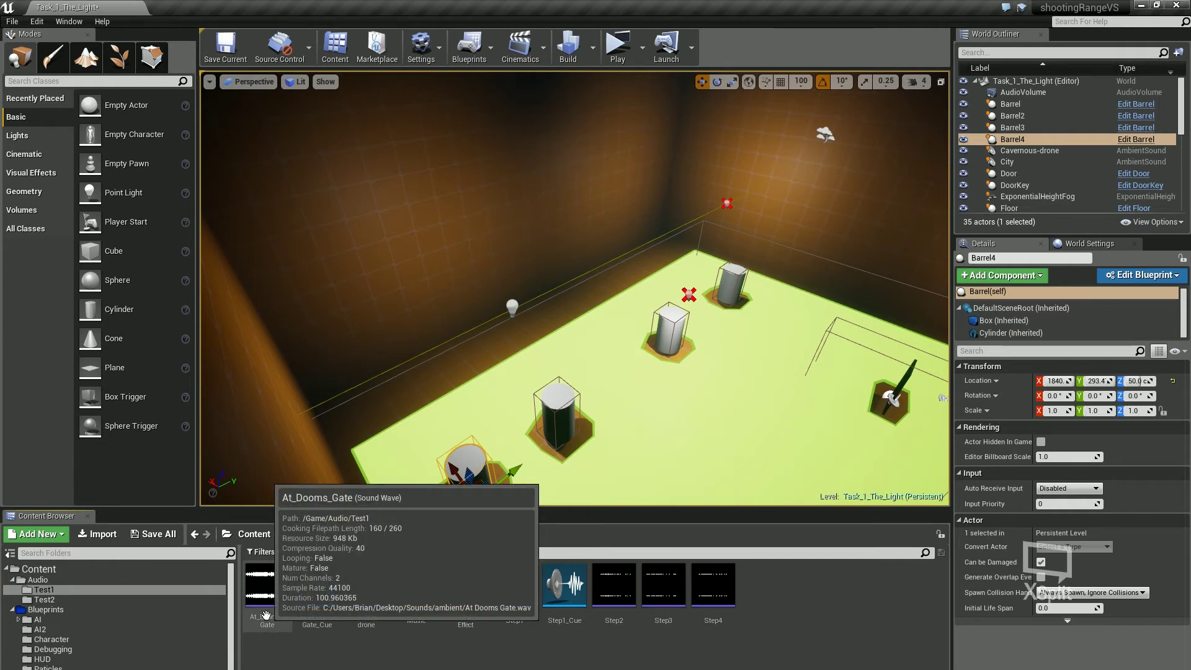
left_click_drag(266, 615, 693, 397)
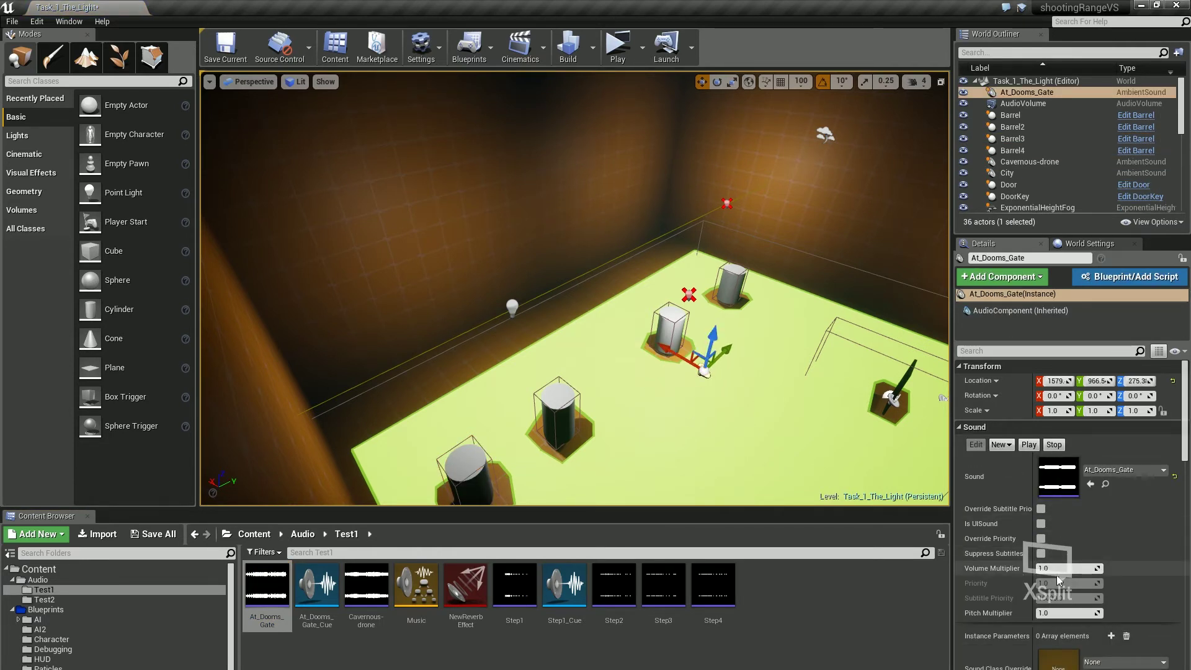
scroll(1059, 582, "down", 2)
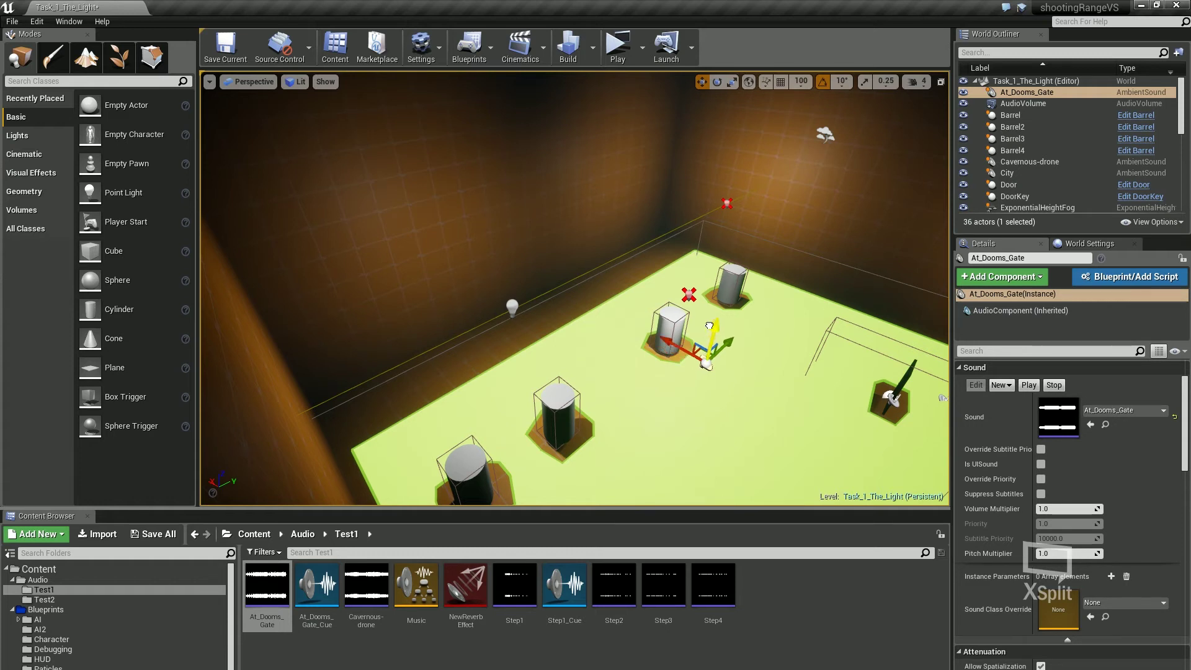
right_click_drag(743, 146, 769, 137)
right_click_drag(575, 289, 576, 289)
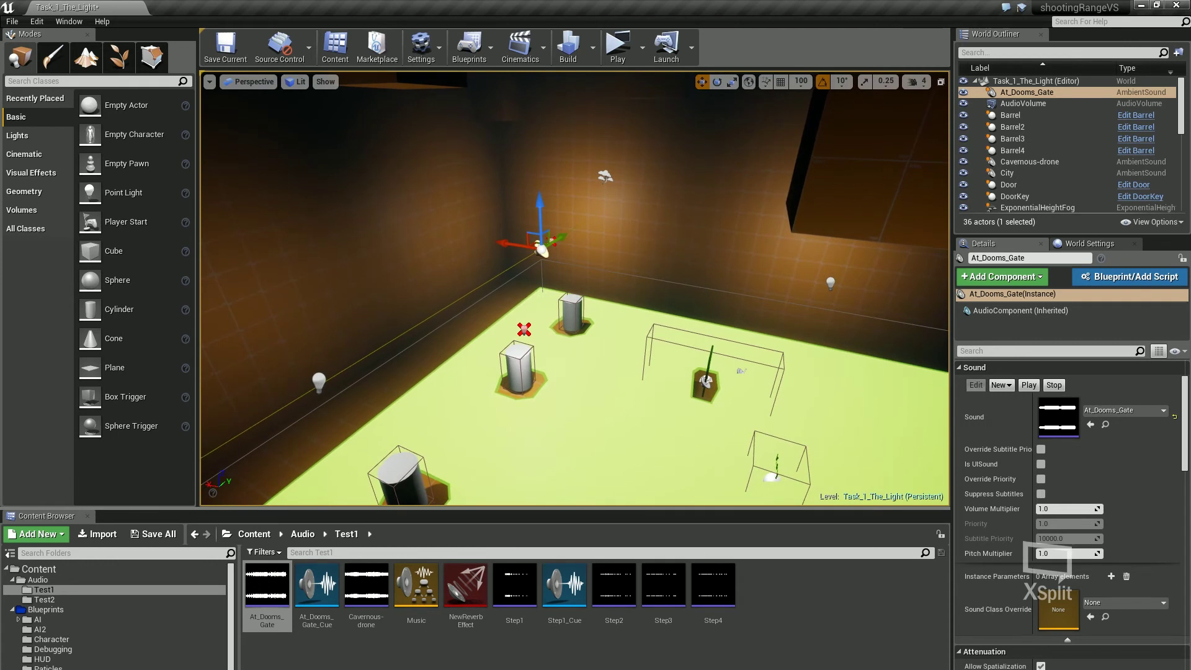
Playtest the level, walking around the barrels to hear how the At_Dooms_Gate music sounds in the cave.
left_click(617, 47)
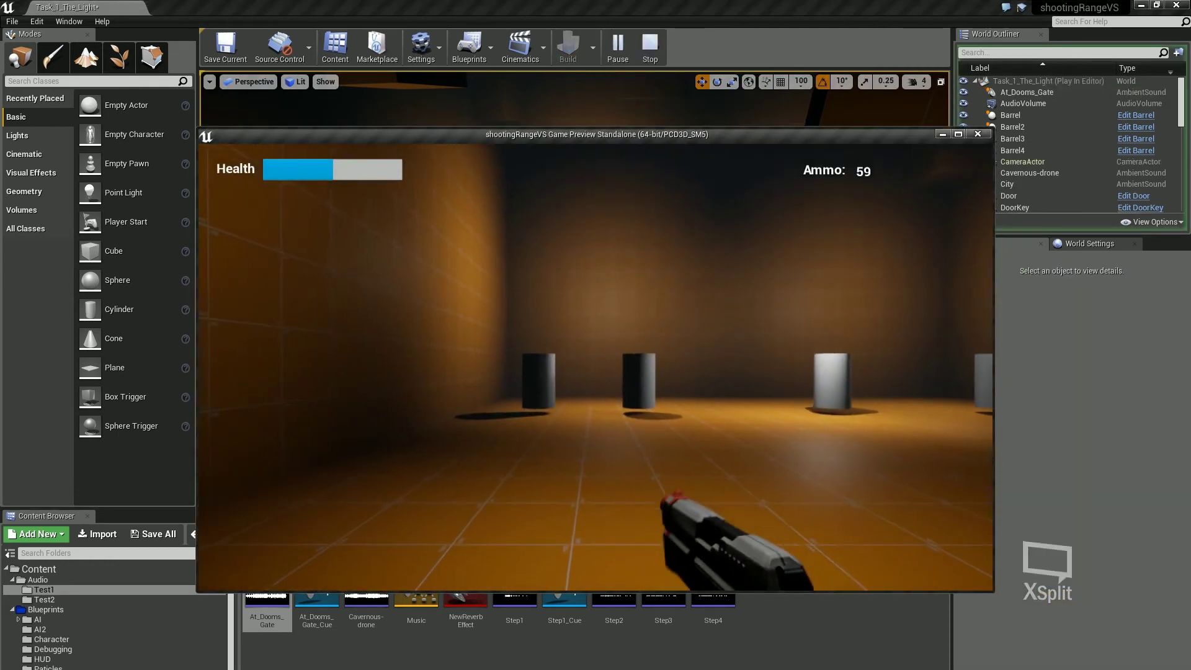
key("w")
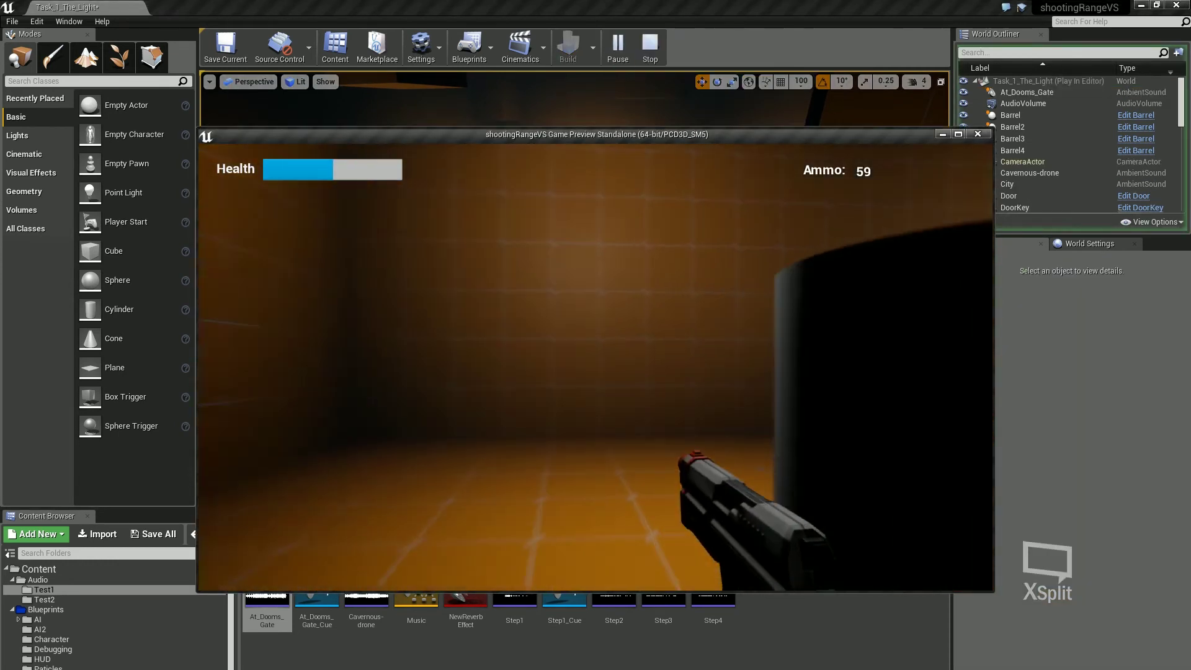
key("a")
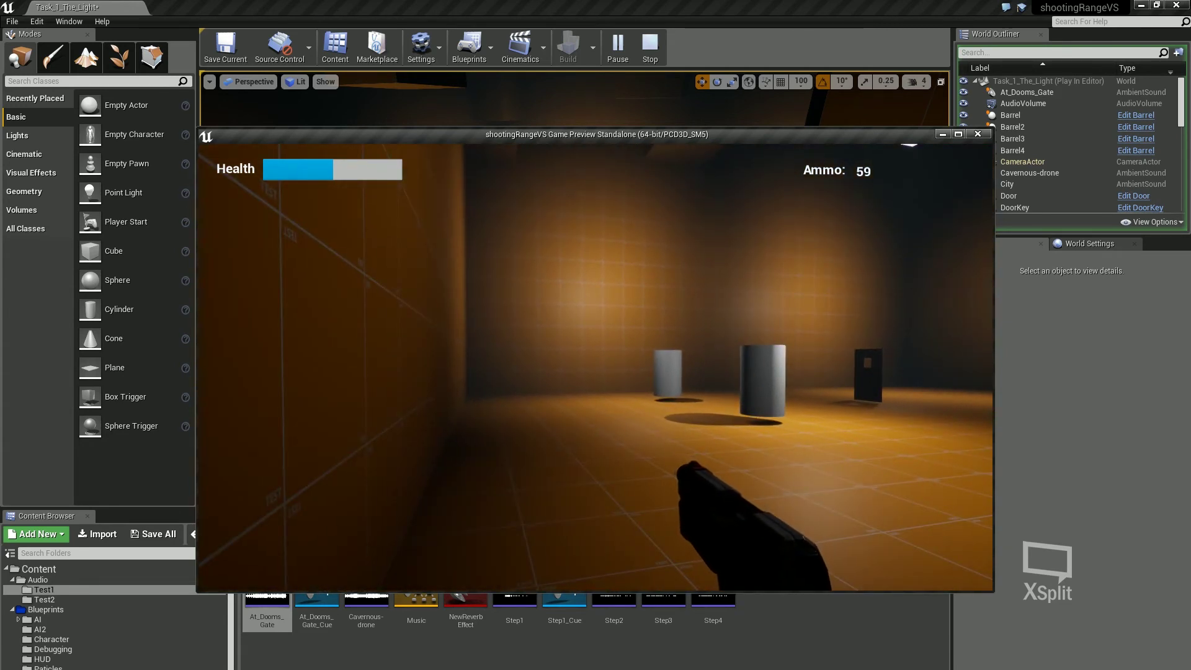
key("w")
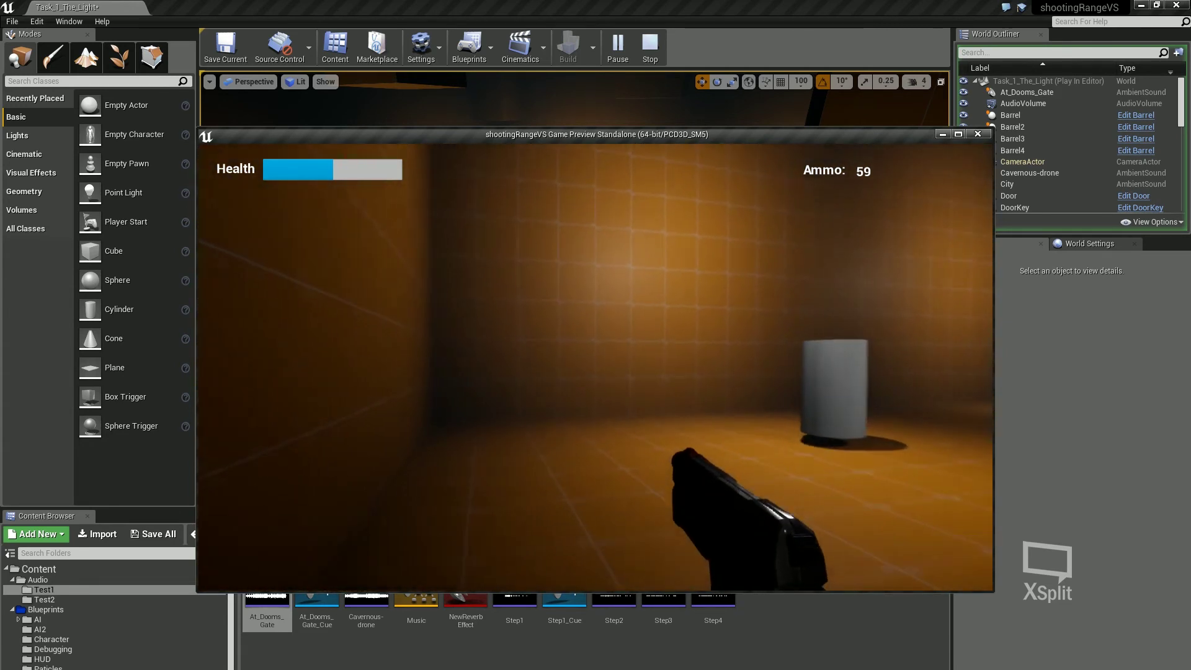
key("Escape")
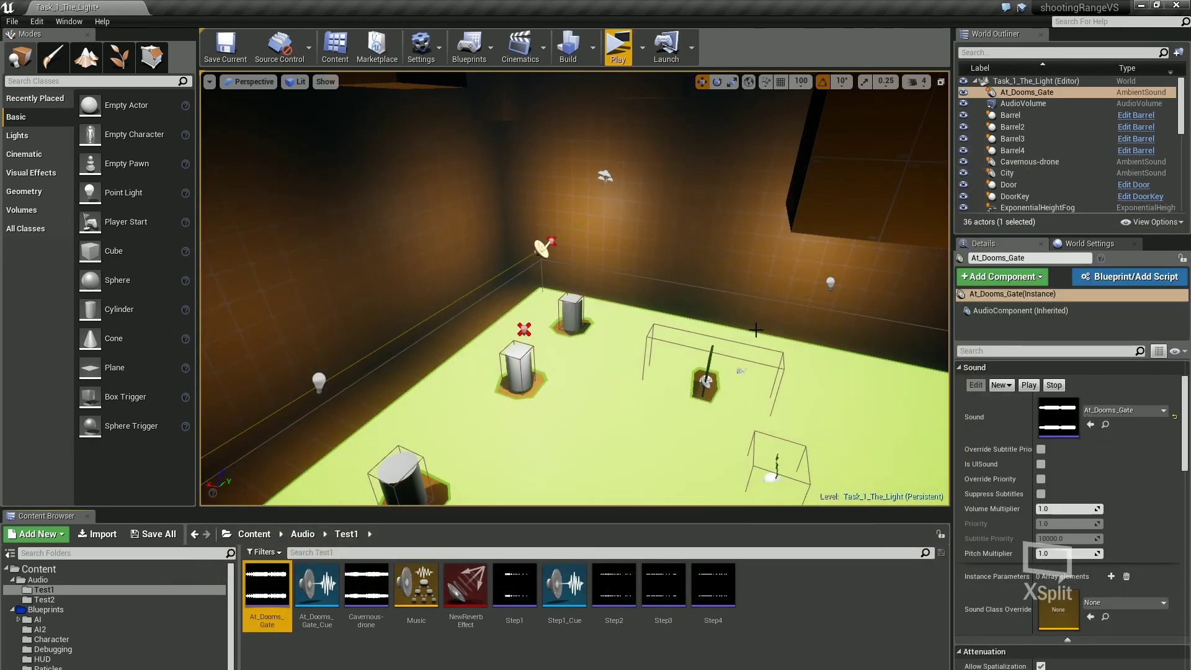
Clear the Sound Class of the At_Dooms_Gate sound wave and close its editor.
double_click(267, 586)
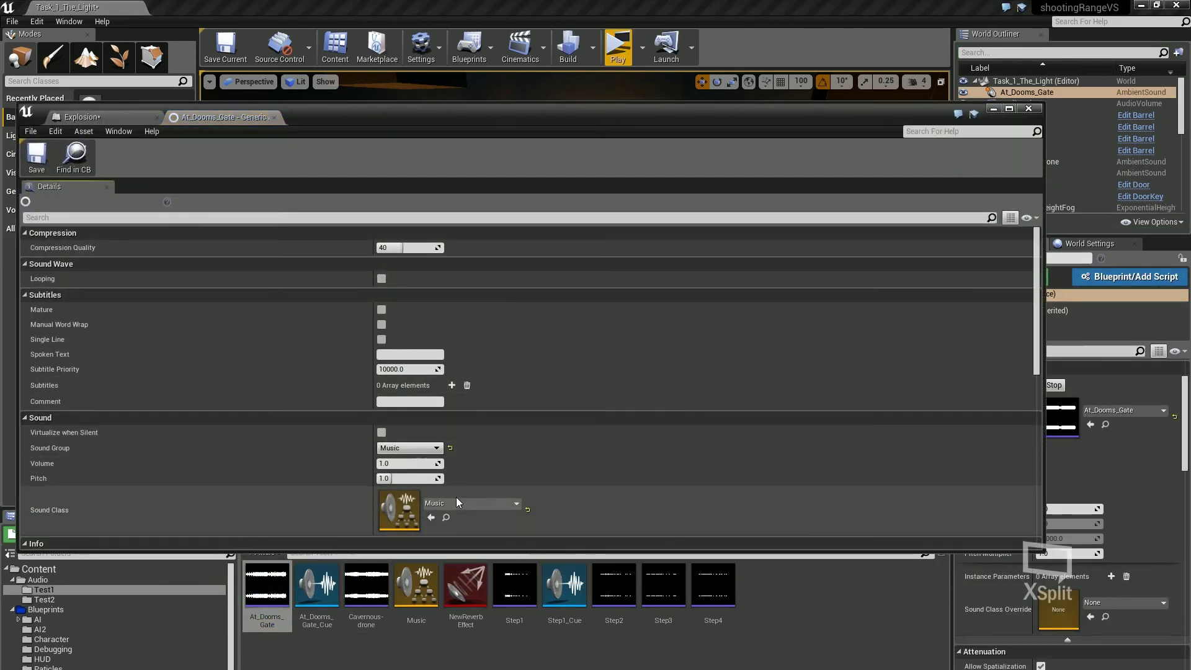
left_click(493, 503)
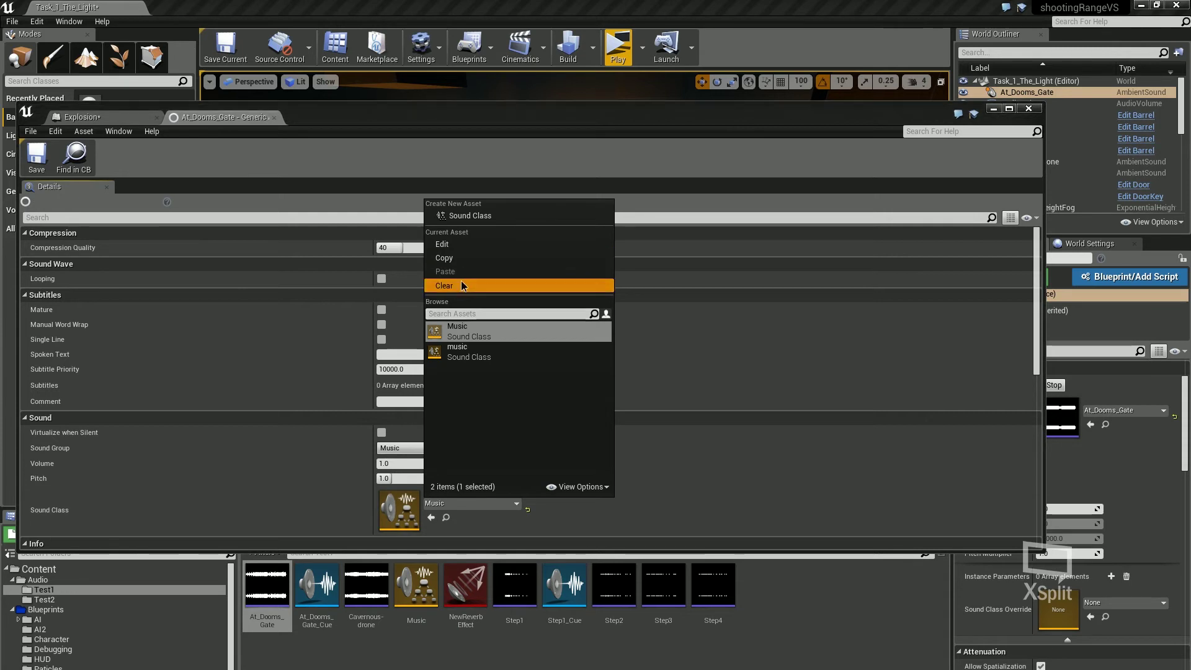
left_click(458, 282)
left_click(1028, 108)
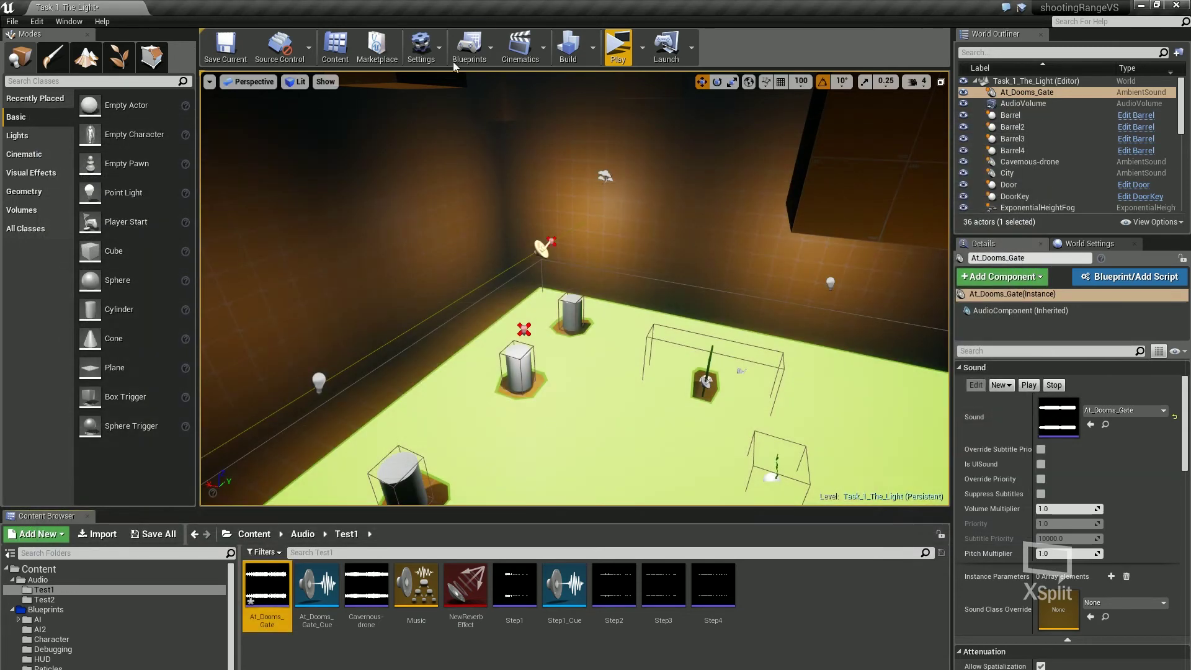
Playtest the level again, moving back and forth along the wall to listen to the music without a sound class.
left_click(618, 47)
key("w")
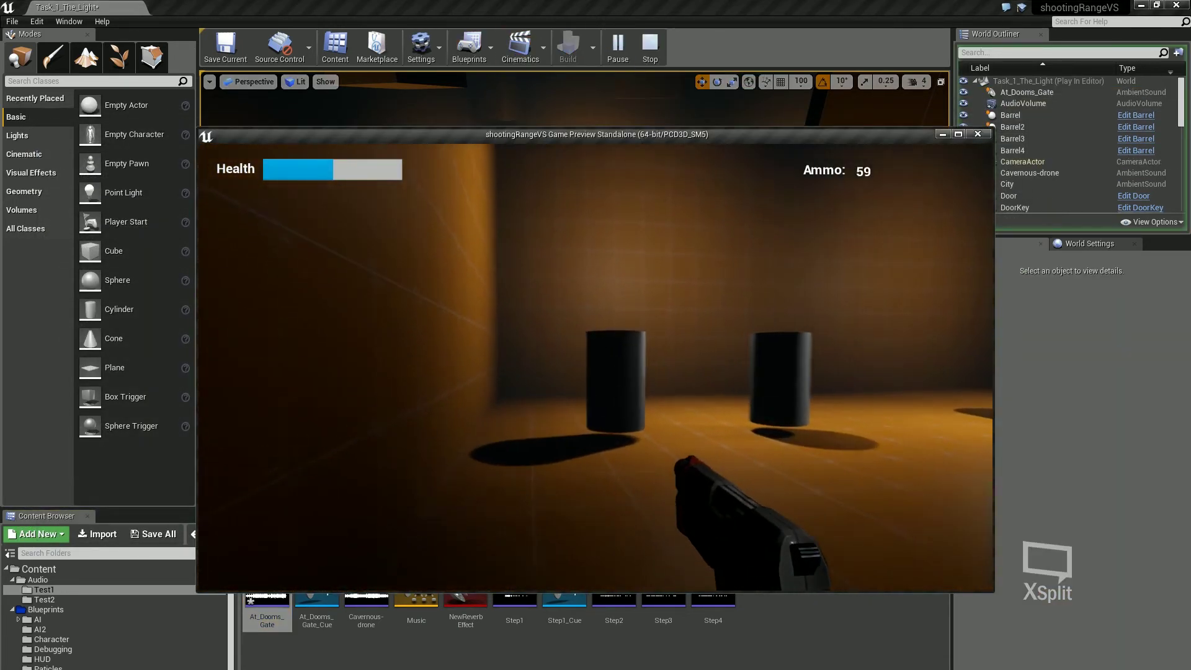
key("w")
key("s")
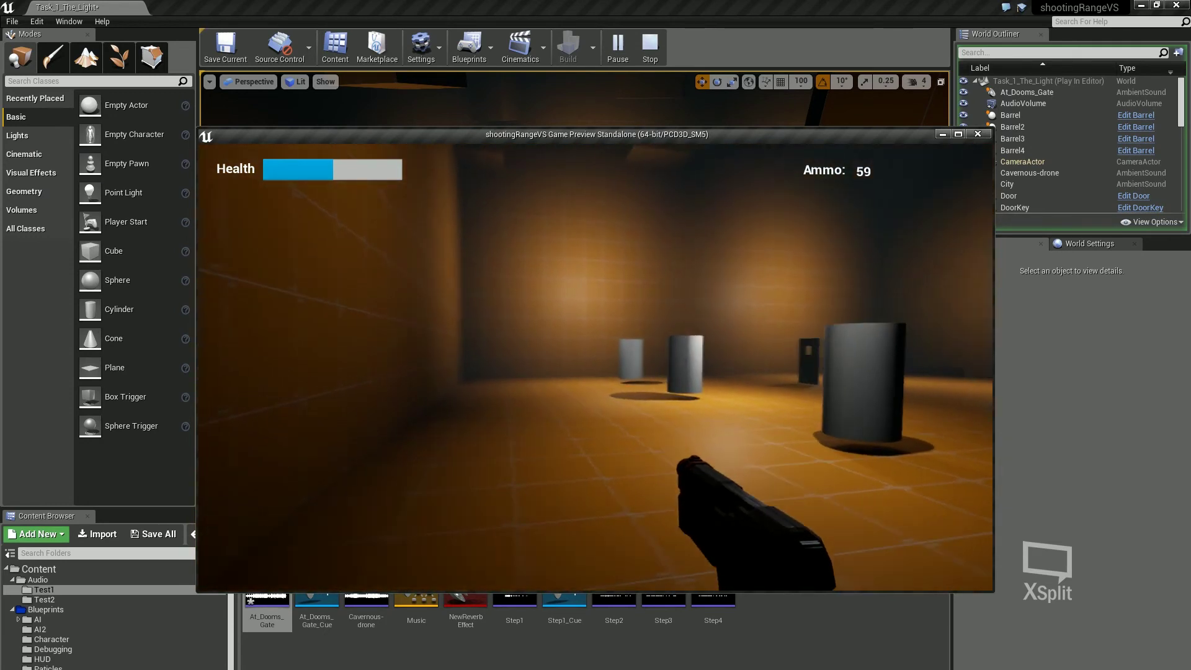
key("w")
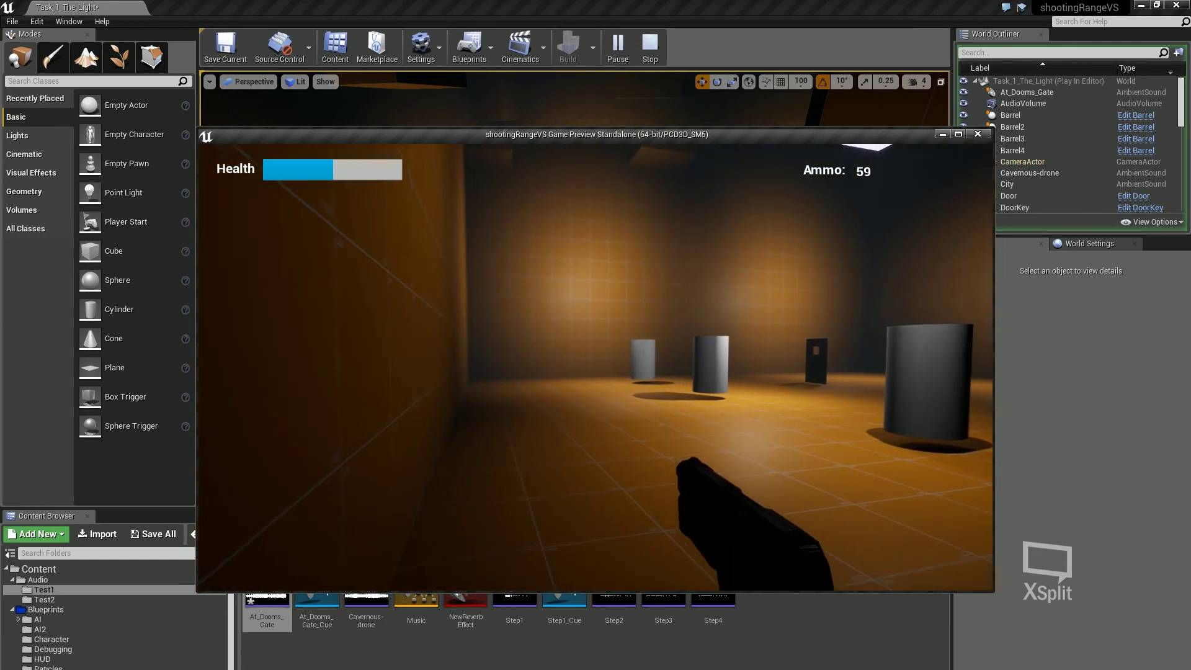
key("w")
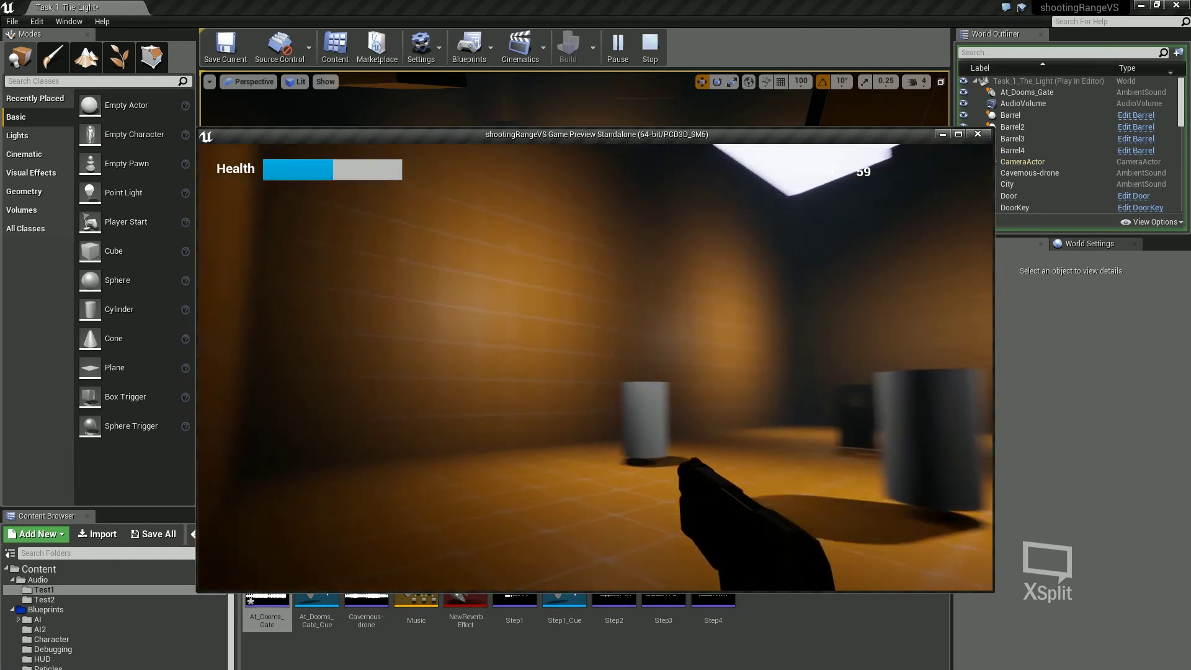
key("s")
key("s")
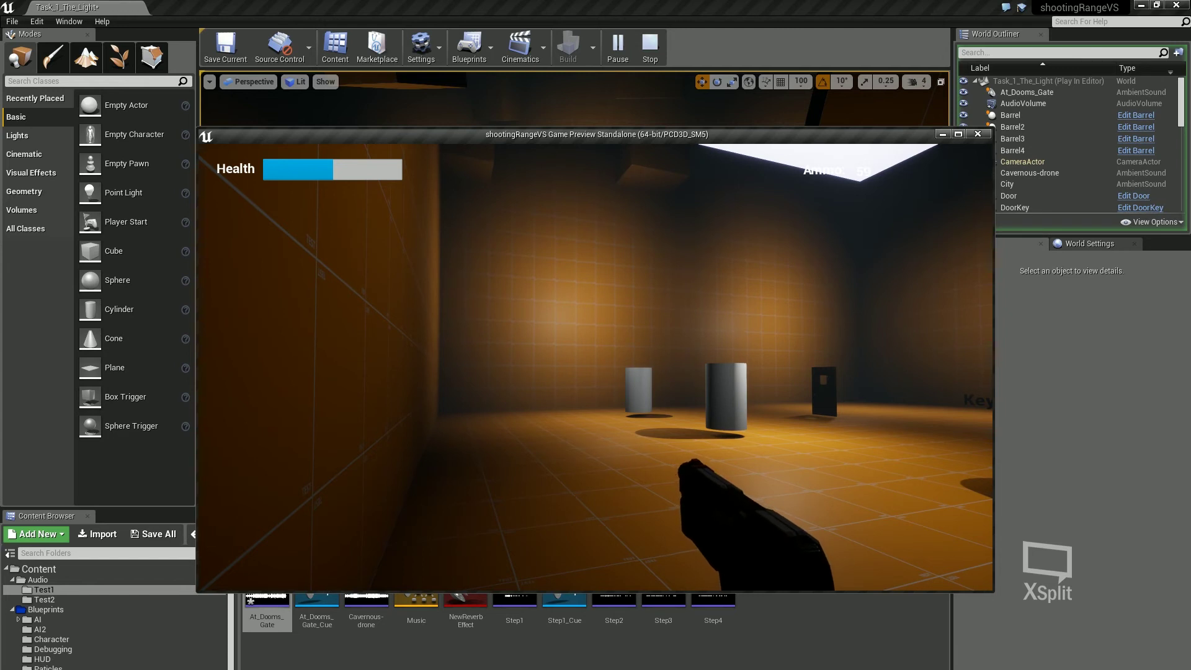
key("Escape")
Reopen the At_Dooms_Gate sound wave in a maximized window, examine its Sound Class setting, and minimize it.
double_click(267, 586)
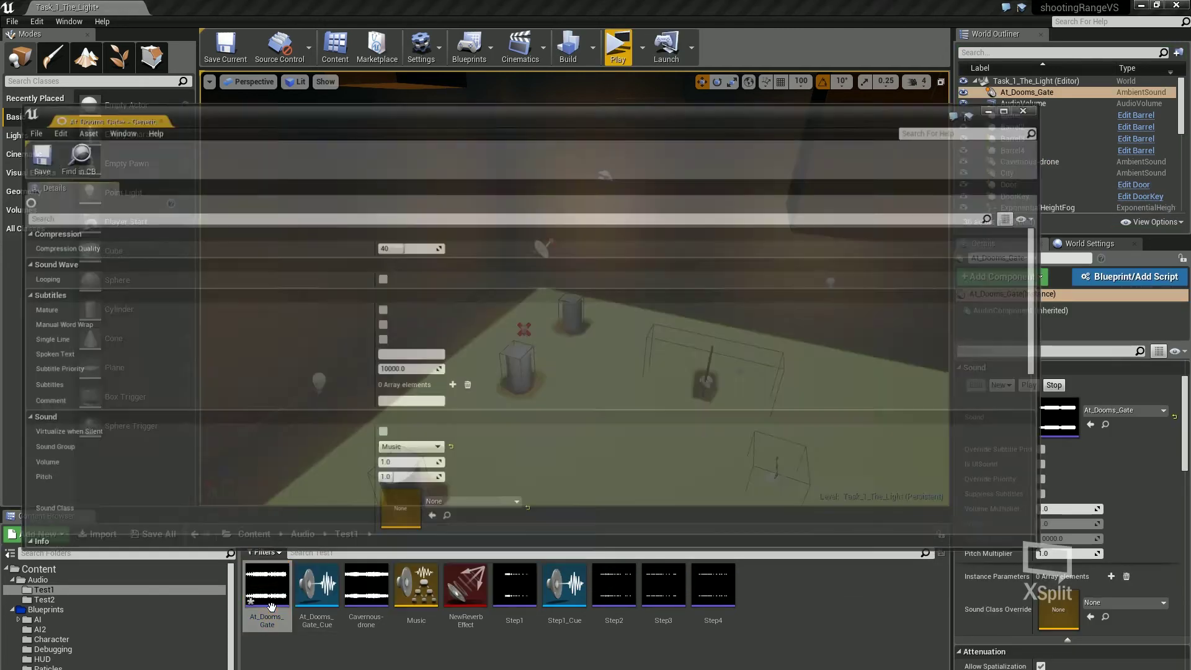
left_click_drag(400, 133, 452, 1)
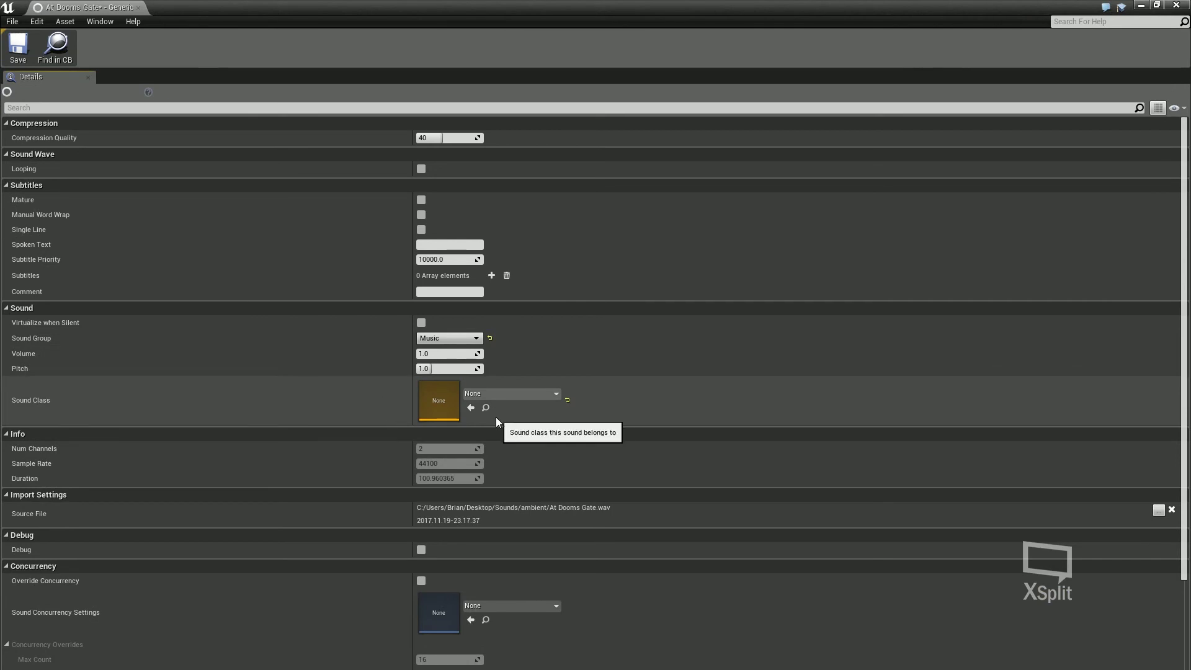
left_click(1141, 5)
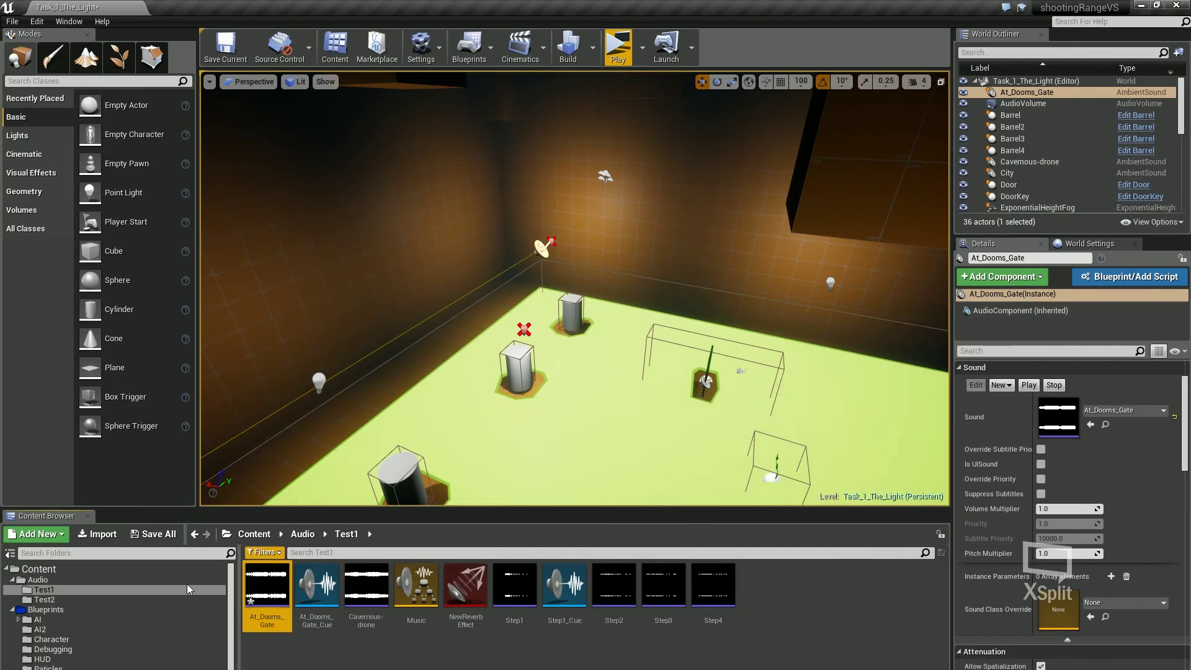
Create a Sound Class asset named MusicTest in the Audio/Test2 folder.
left_click(60, 600)
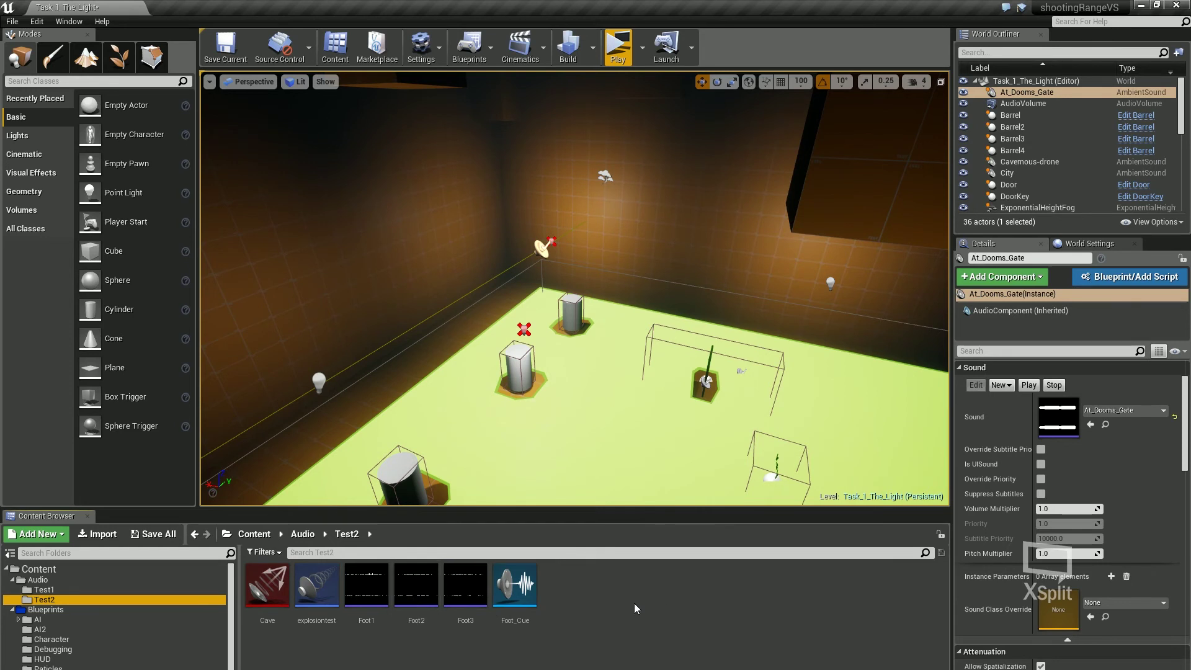
right_click(593, 604)
mouse_move(643, 582)
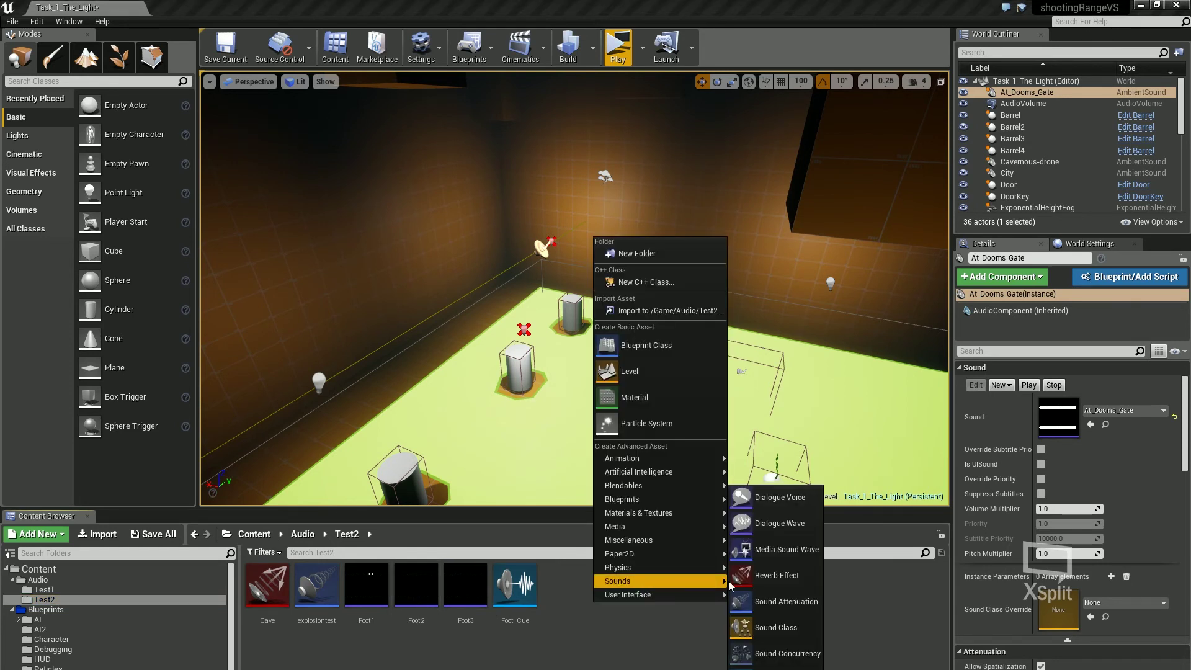
left_click(772, 624)
type("M")
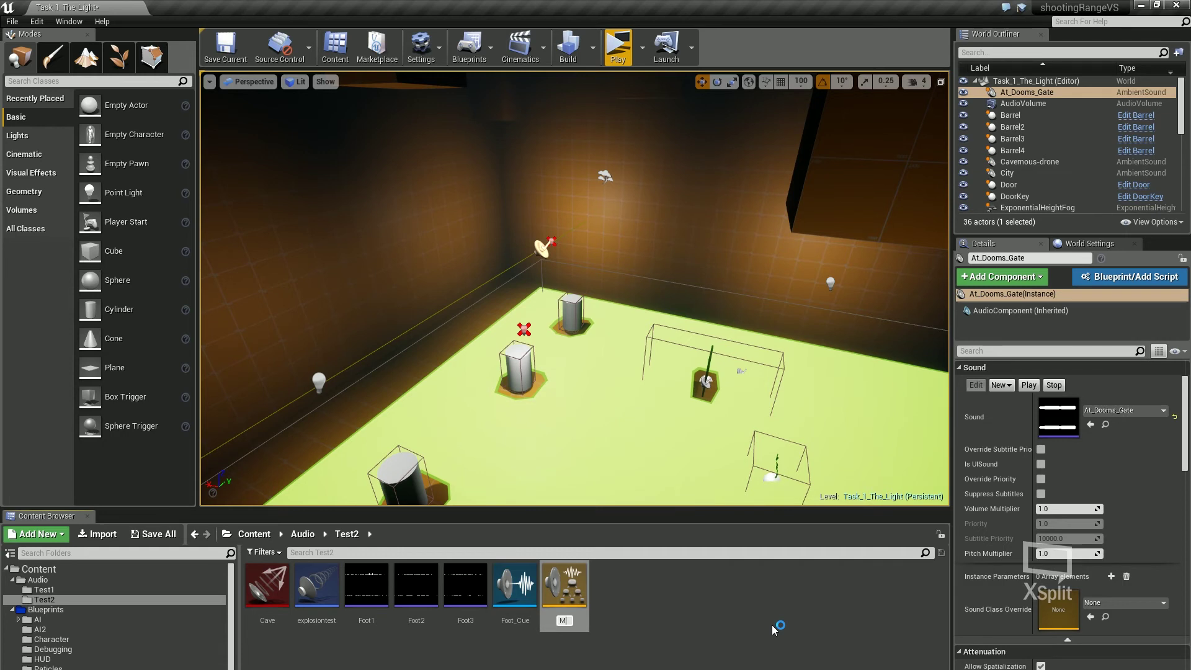
type("usicTest")
key("Return")
Disable Reverb and enable Is Music in the MusicTest sound class, and save it.
double_click(585, 605)
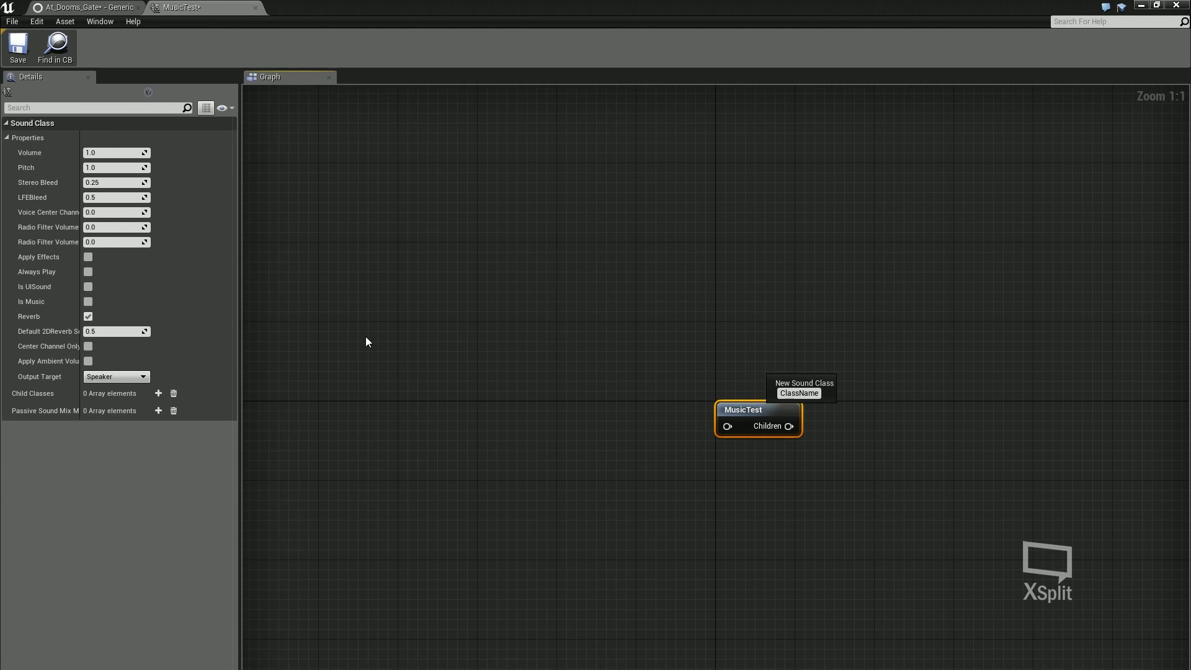
left_click(88, 316)
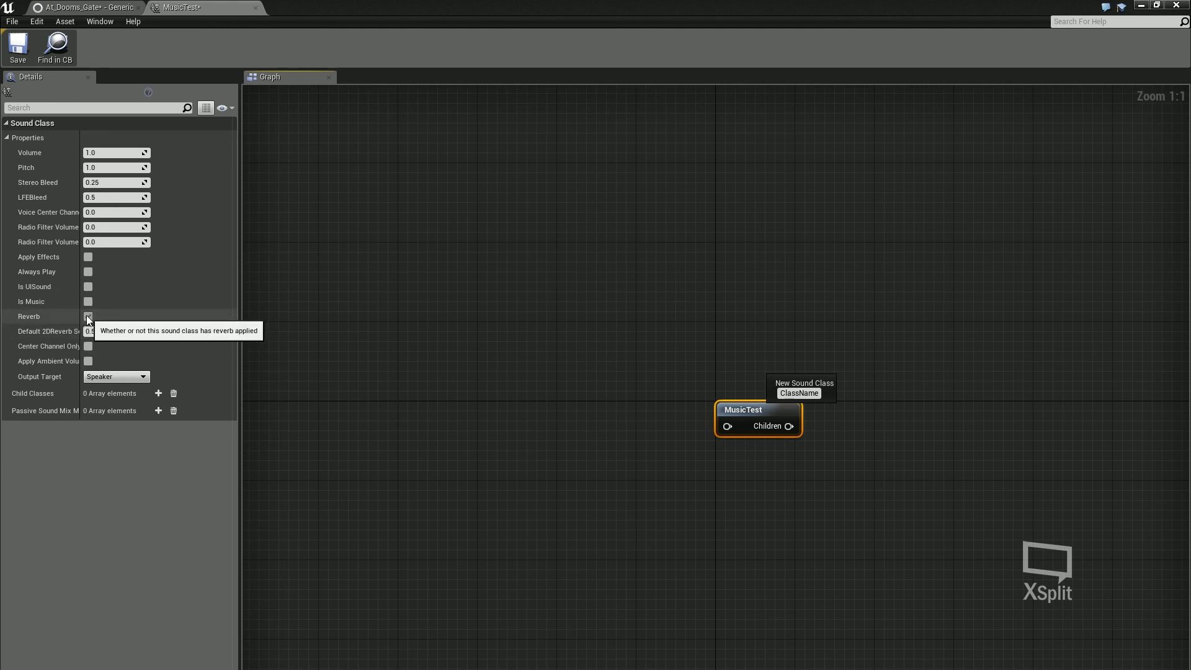
left_click(88, 300)
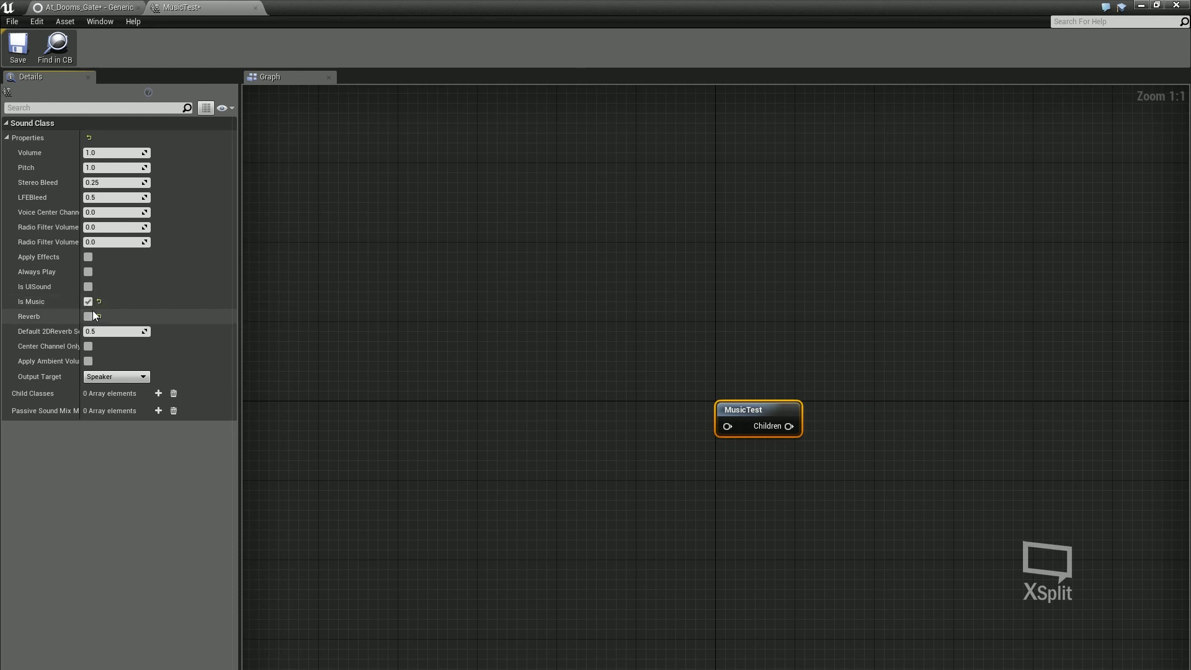
left_click(17, 46)
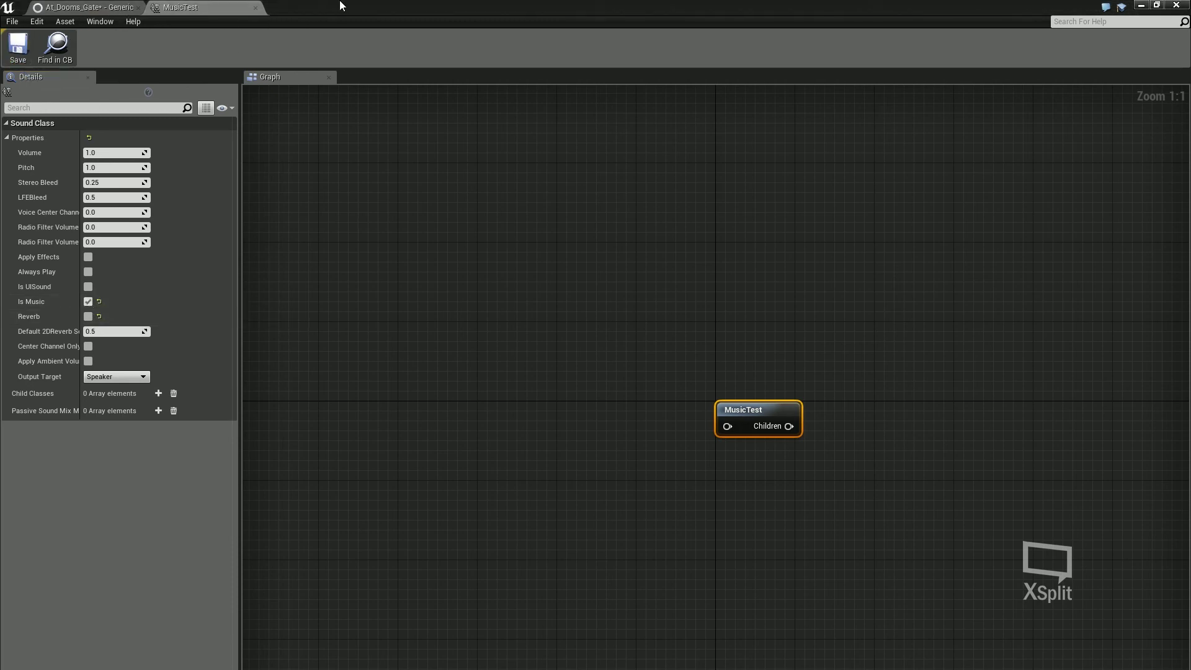
Assign MusicTest as the Sound Class of the At_Dooms_Gate sound wave, save it, and minimize the editor.
left_click(93, 7)
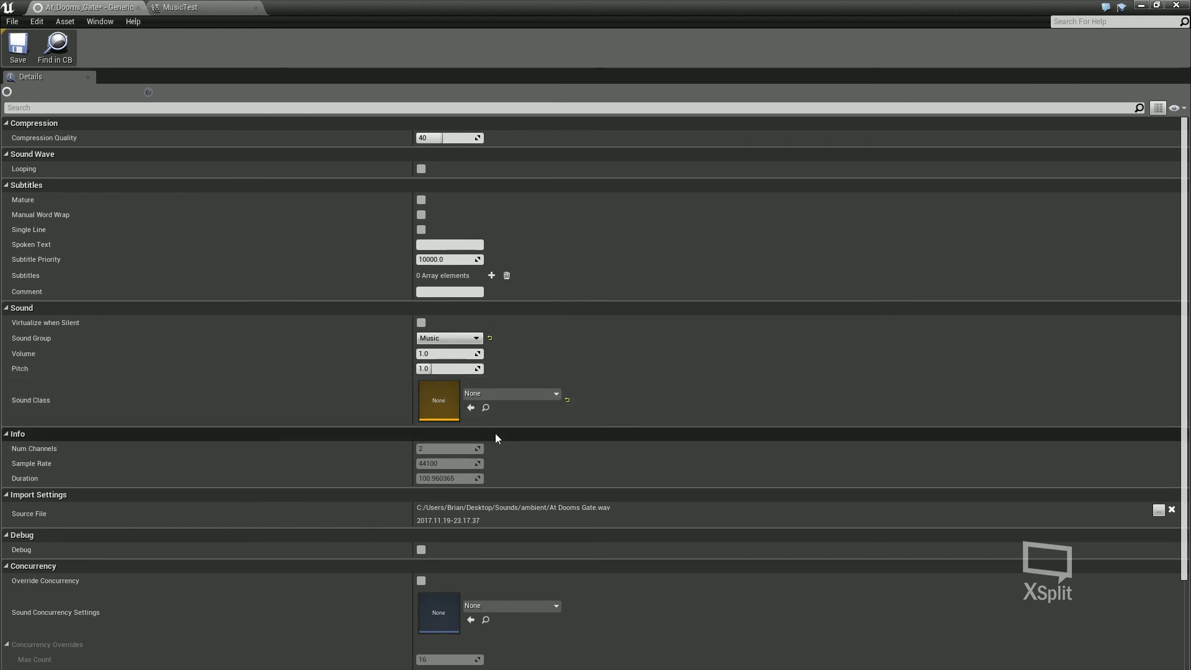
left_click_drag(471, 7, 434, 3)
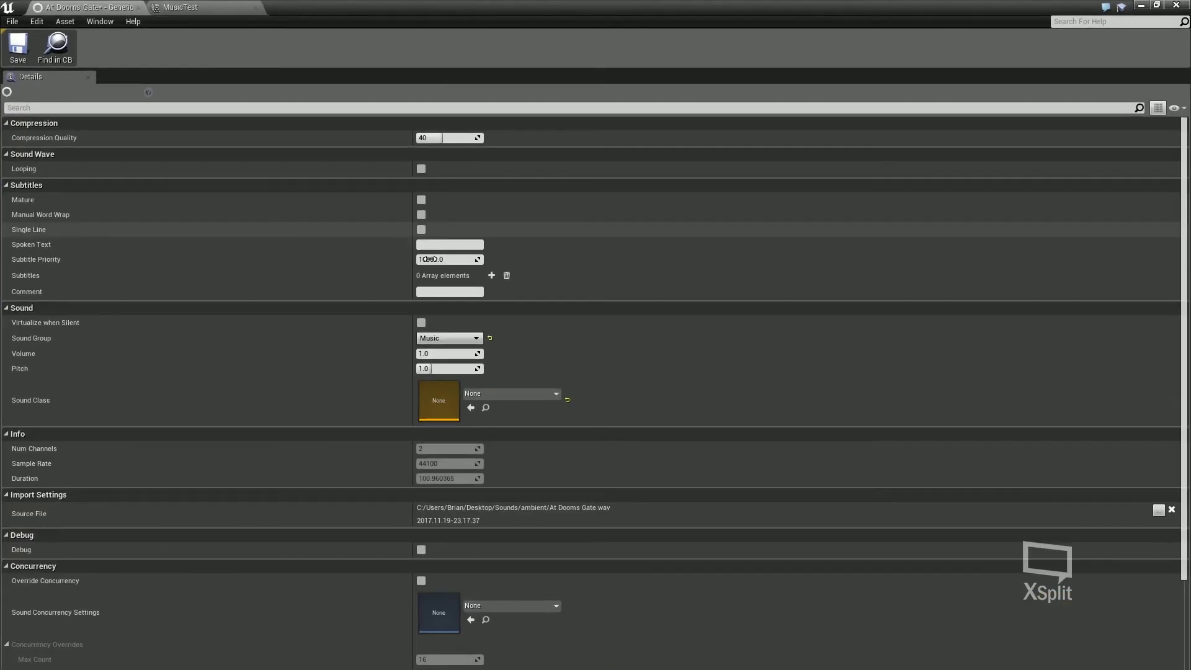
left_click(471, 407)
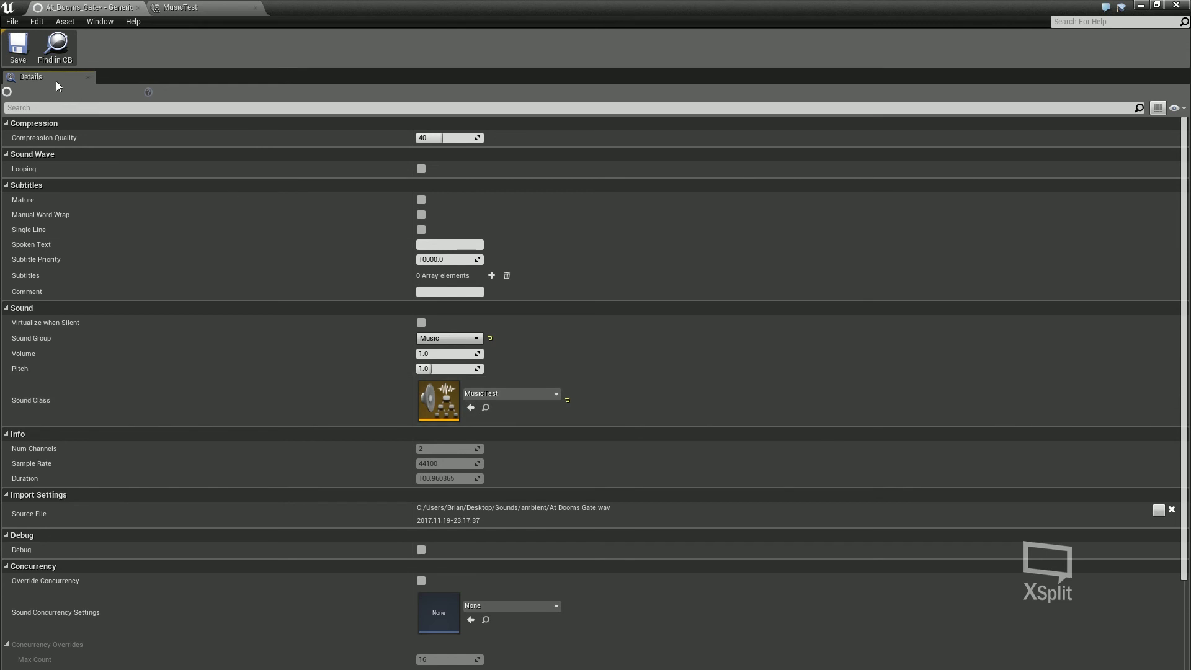
left_click(17, 46)
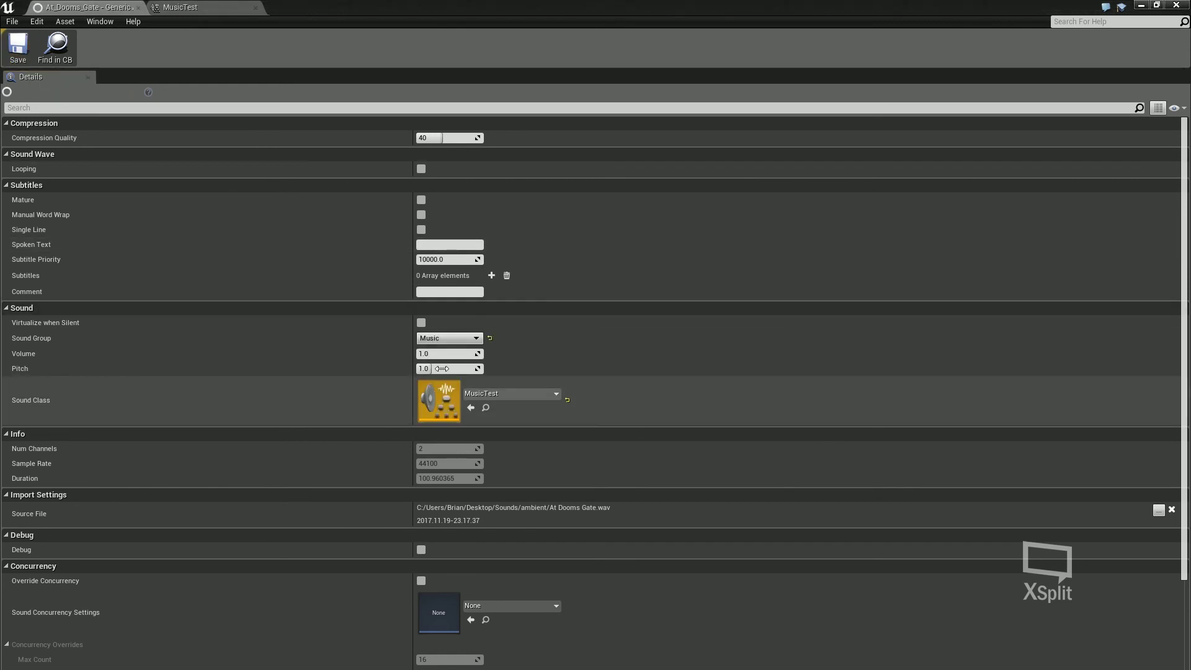
left_click(1143, 6)
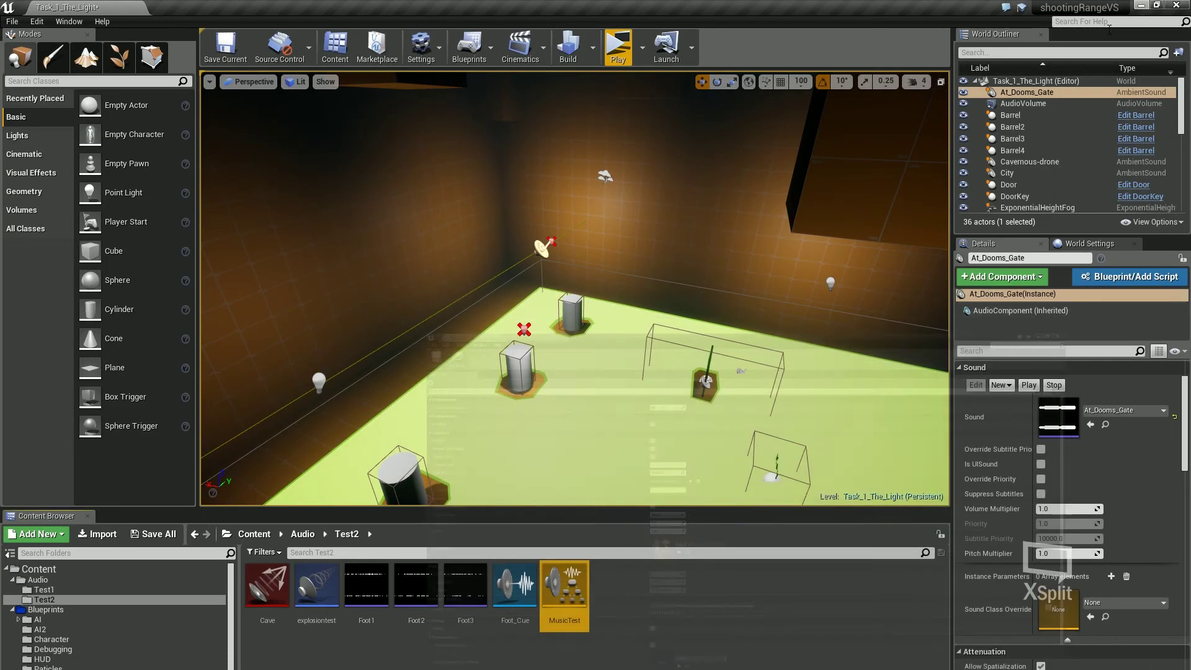
Playtest the level, walking around and shooting all the barrels to compare the music with the gunshots and explosions.
left_click(617, 49)
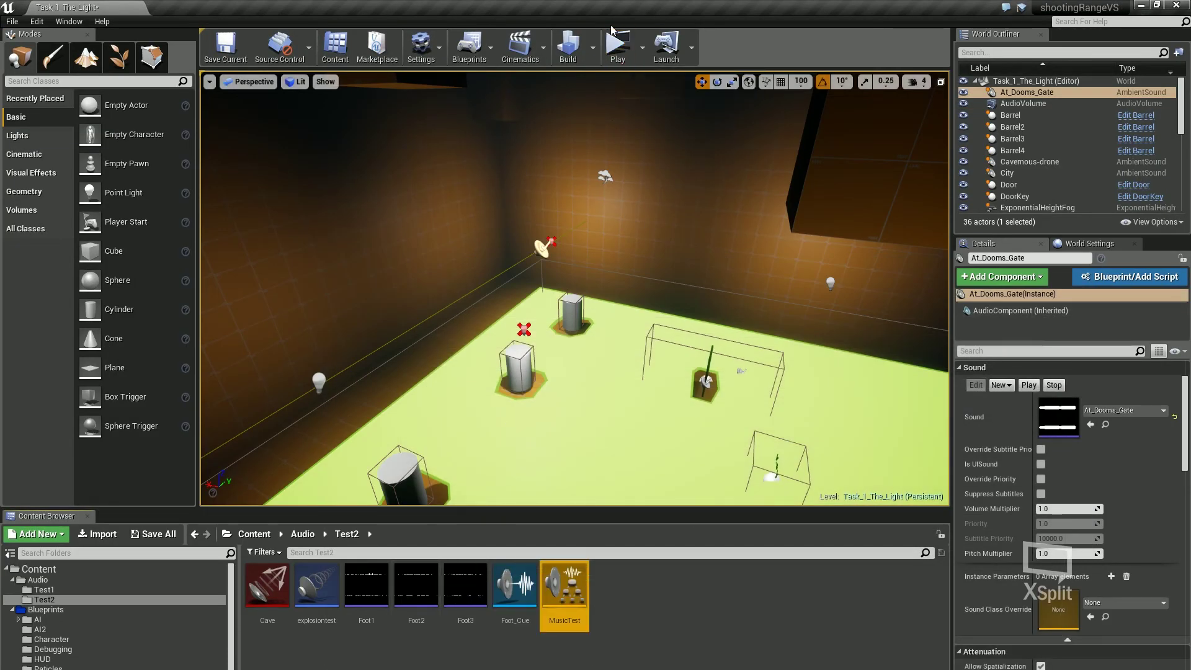
key("w")
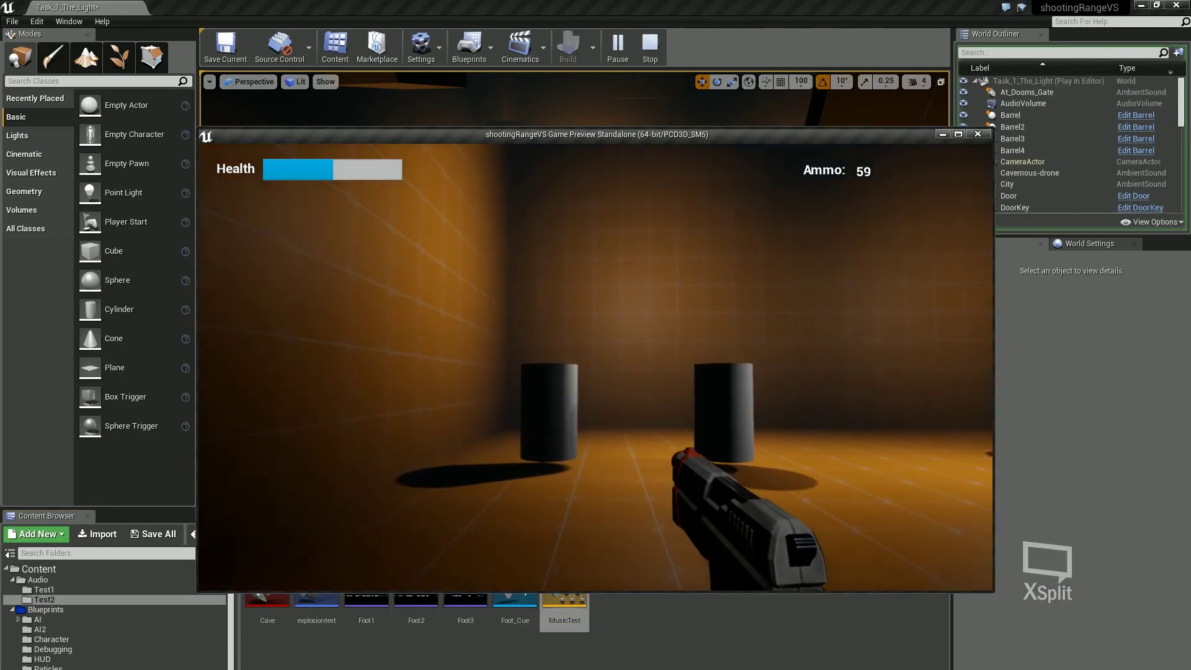
key("w")
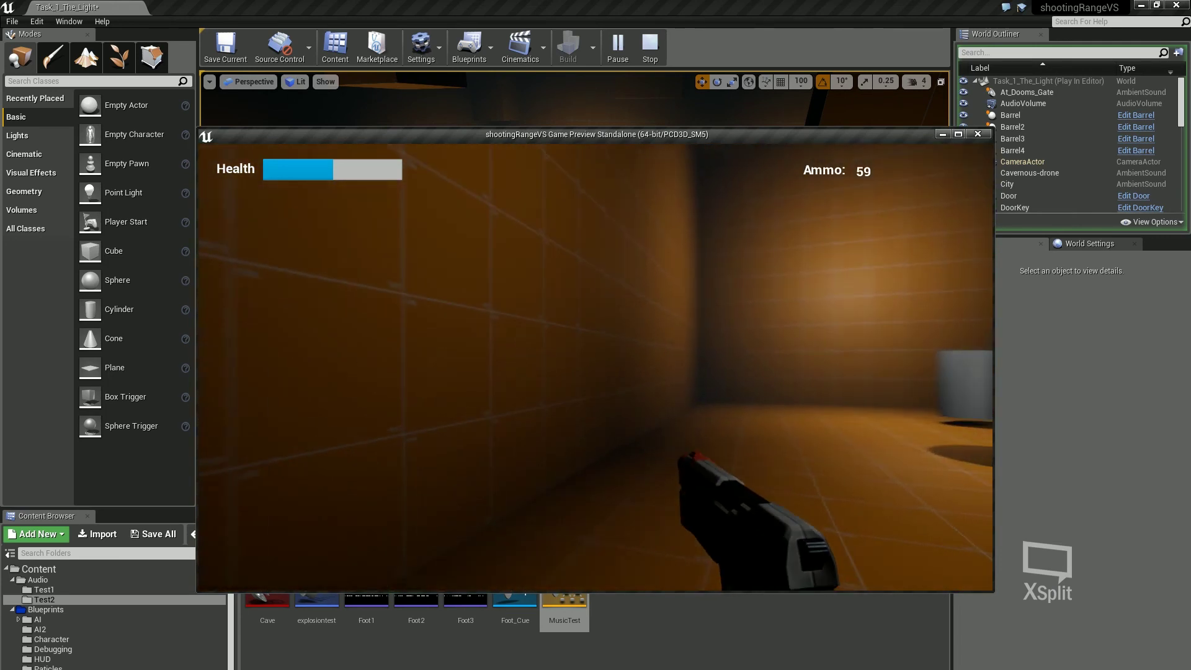
key("w")
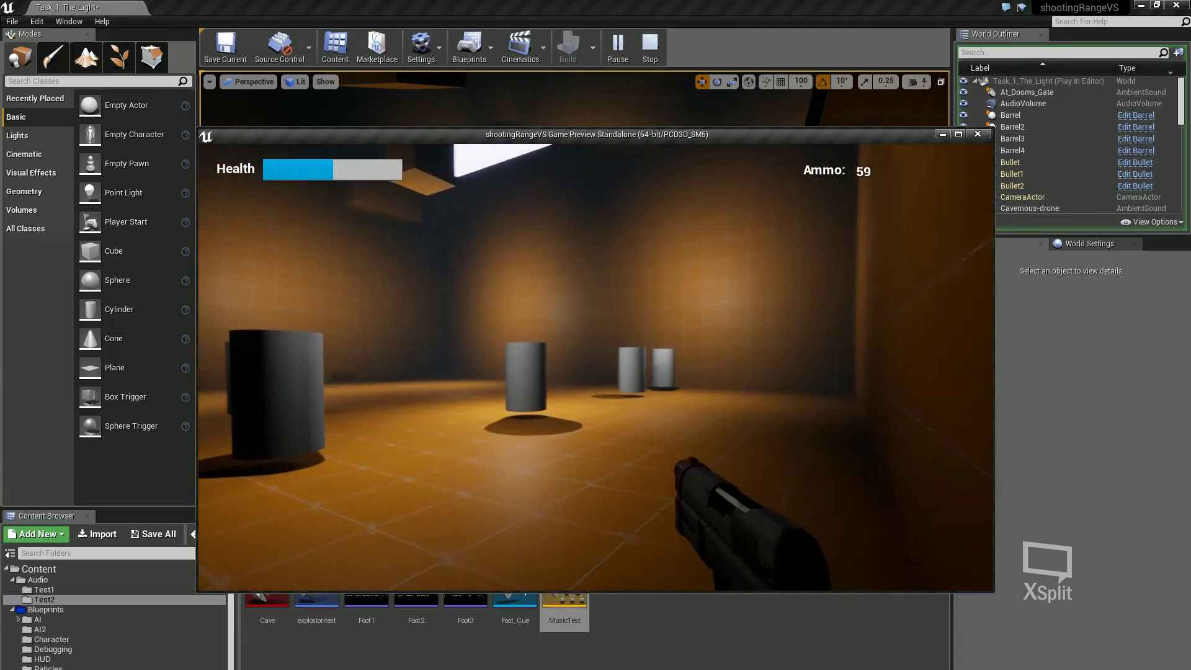
key("w")
left_click(595, 367)
key("w")
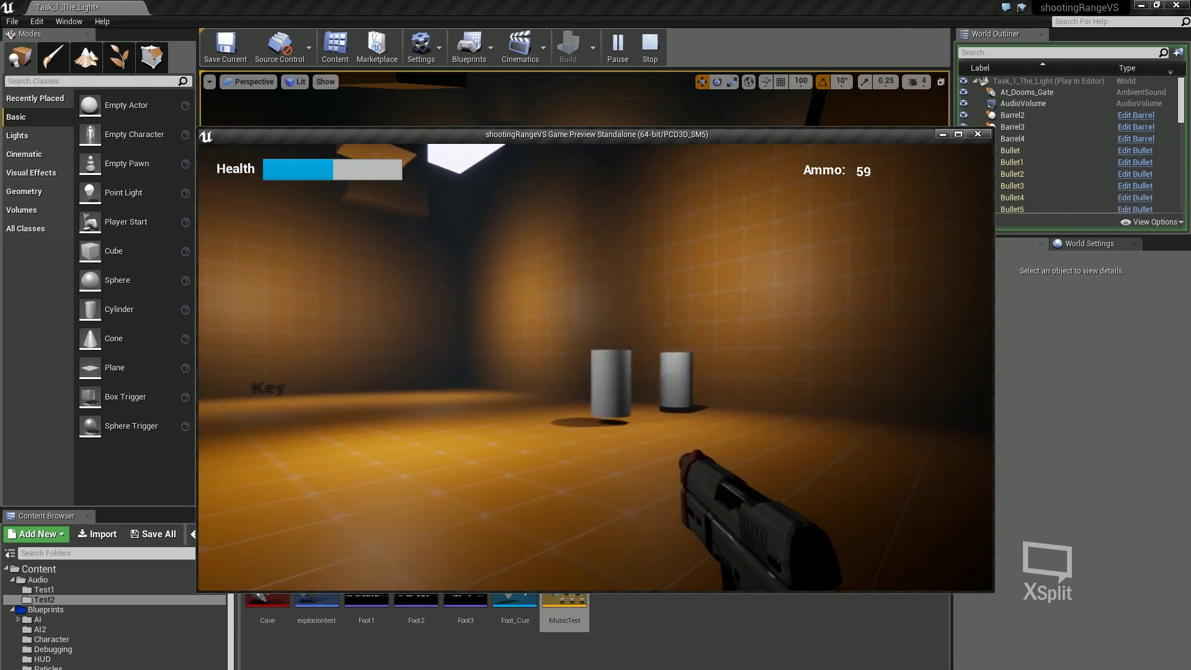
left_click(596, 367)
left_click(595, 367)
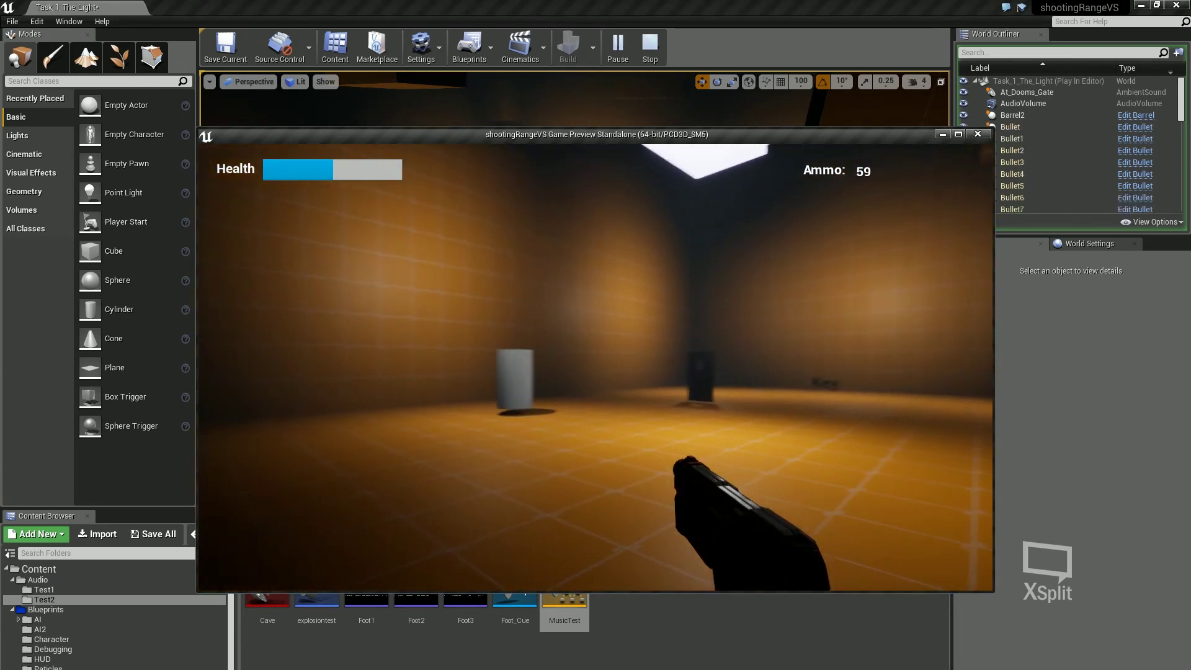
left_click(596, 367)
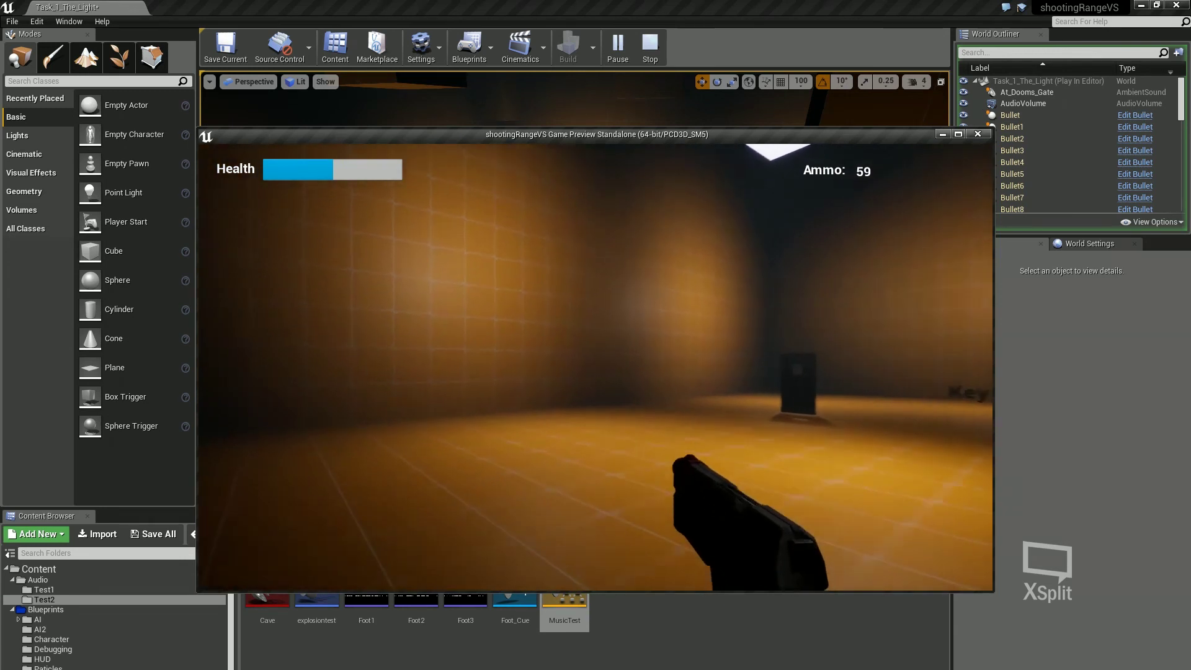
key("Escape")
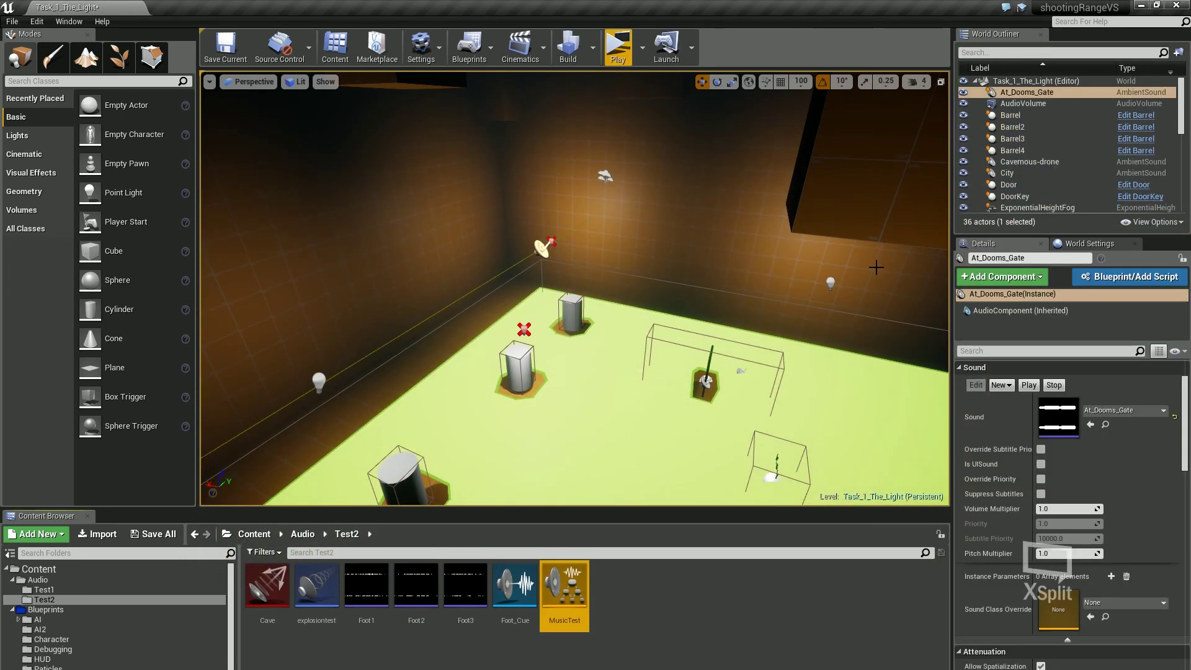